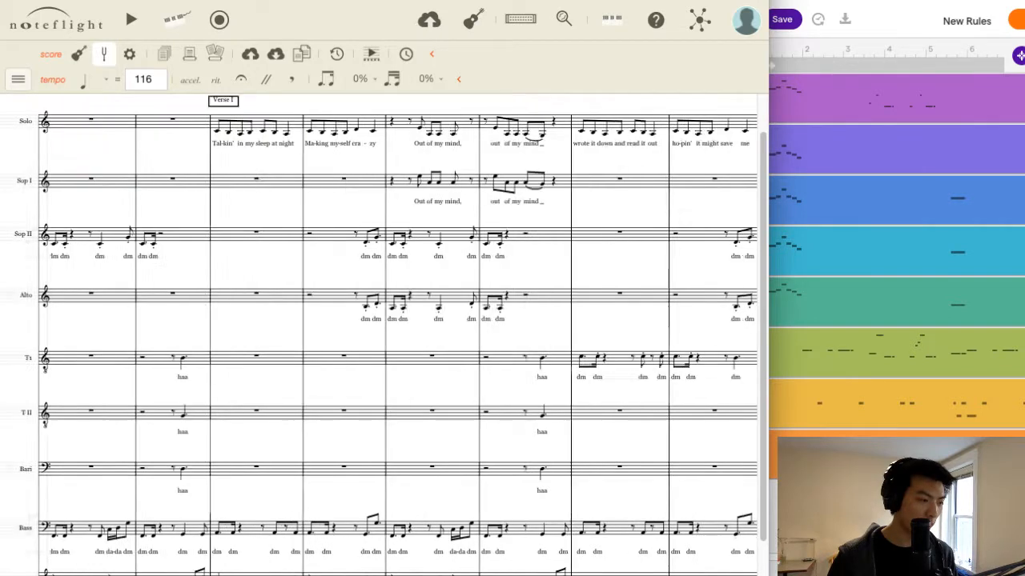
Hyphenate the lyric "o-ver" in the score's final measure for the Alto and Tenor I parts.
{"action": "scroll", "coordinate": [378, 337], "scroll_direction": "right", "scroll_amount": 8}
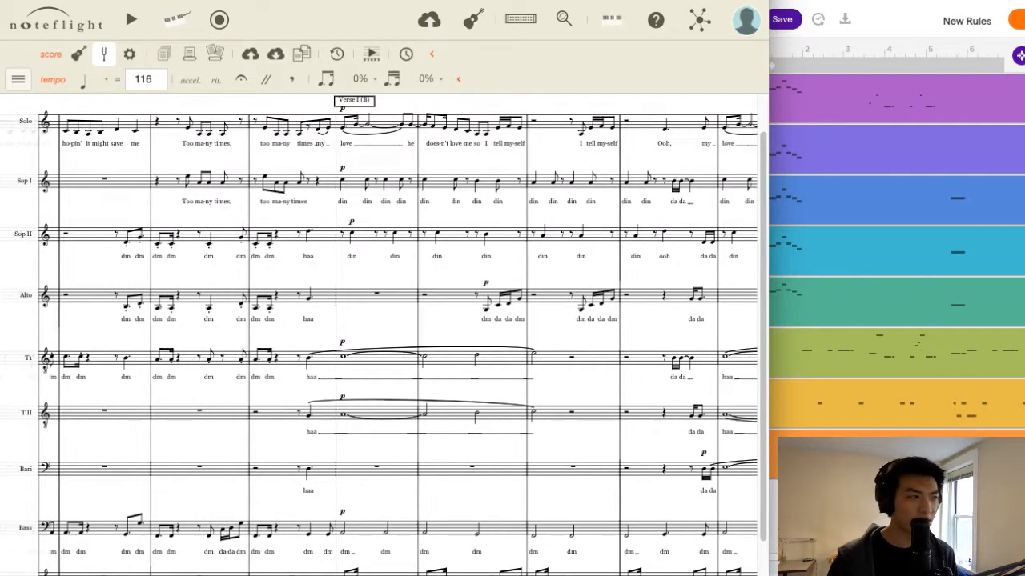
{"action": "scroll", "coordinate": [378, 336], "scroll_direction": "right", "scroll_amount": 10}
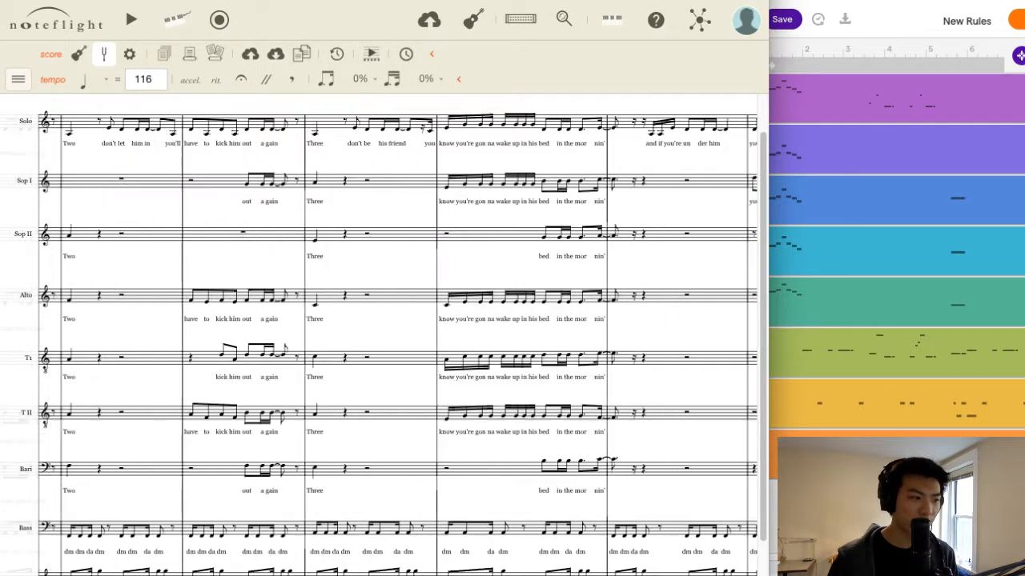
{"action": "scroll", "coordinate": [378, 336], "scroll_direction": "right", "scroll_amount": 15}
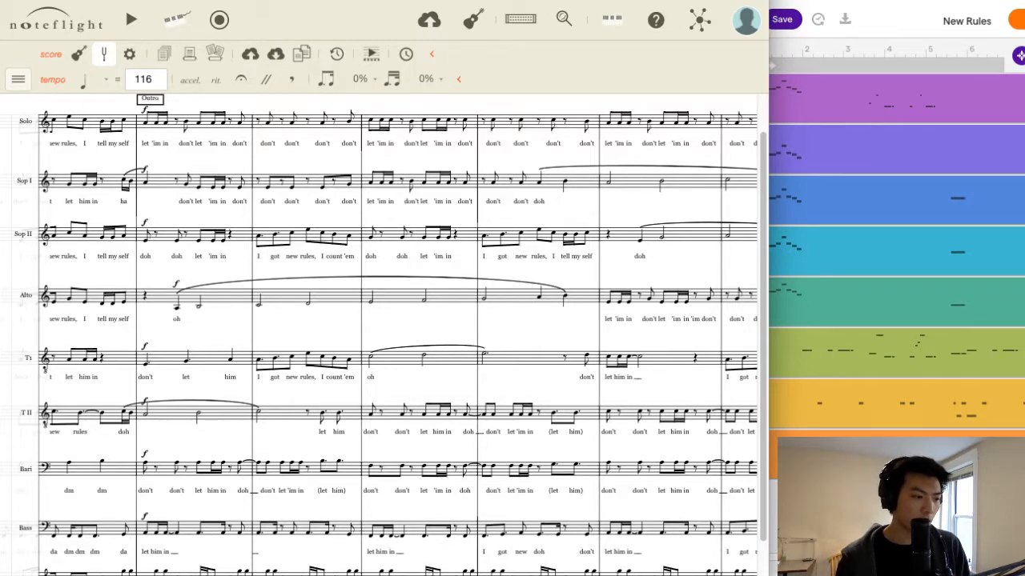
{"action": "scroll", "coordinate": [384, 336], "scroll_direction": "right", "scroll_amount": 5}
{"action": "scroll", "coordinate": [385, 336], "scroll_direction": "left", "scroll_amount": 1}
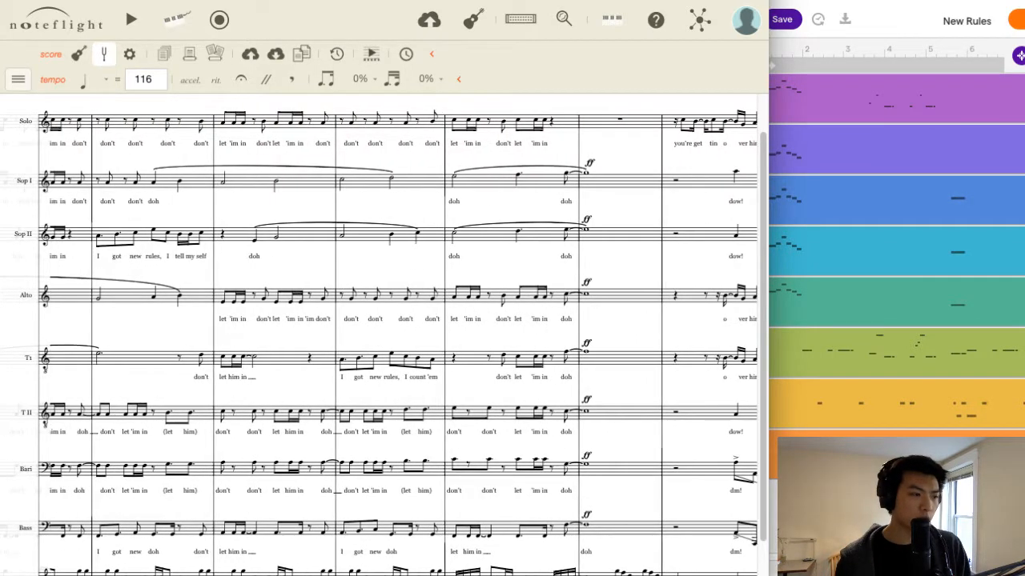
{"action": "scroll", "coordinate": [385, 336], "scroll_direction": "right", "scroll_amount": 1}
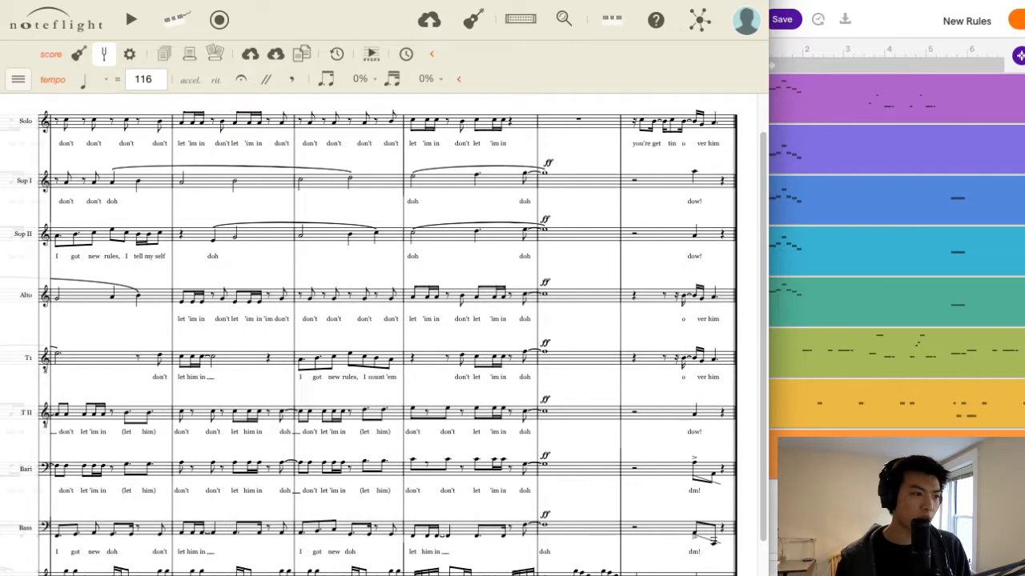
{"action": "double_click", "coordinate": [682, 319]}
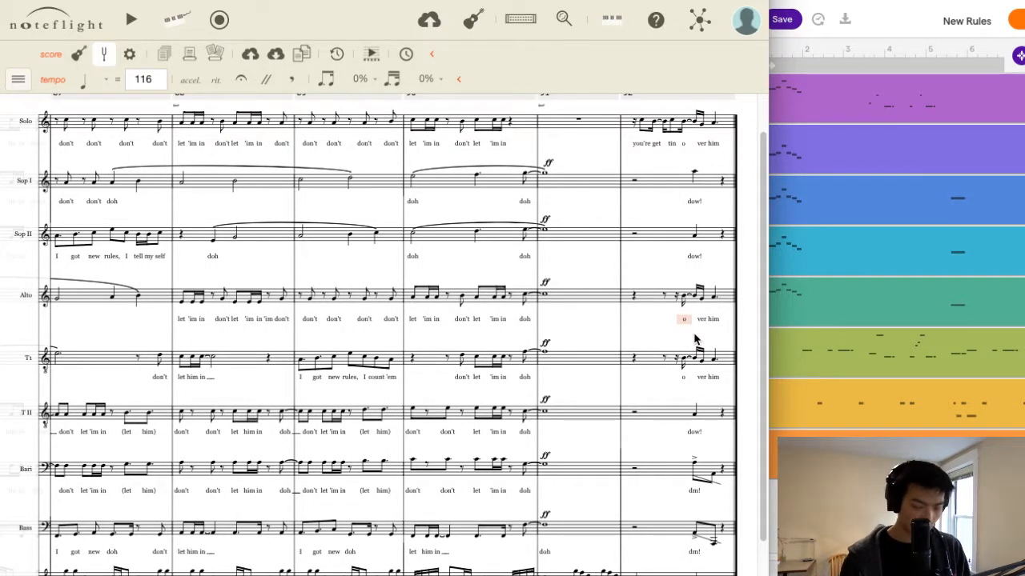
{"action": "type", "text": "-"}
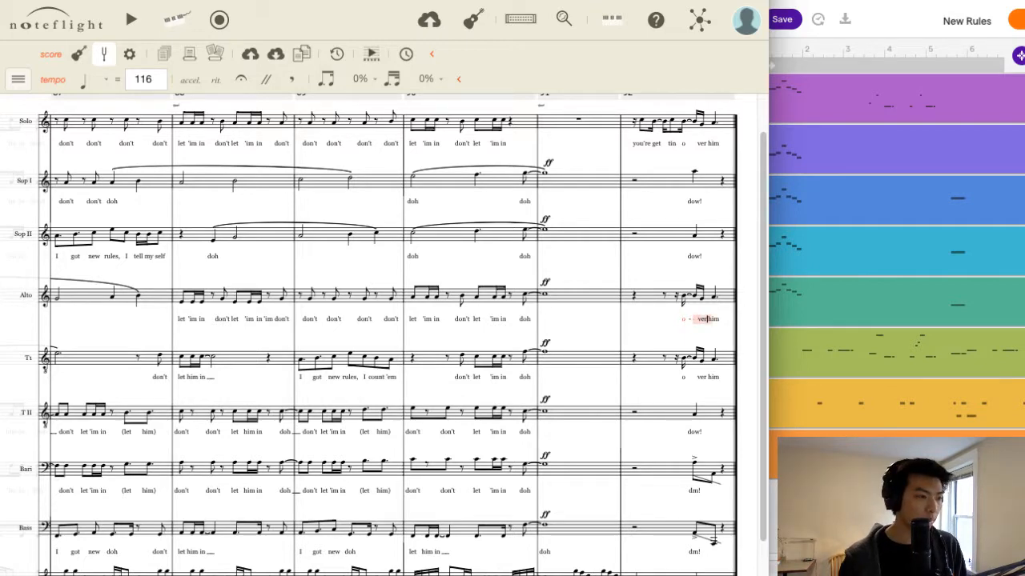
{"action": "key", "text": "Escape"}
{"action": "double_click", "coordinate": [683, 380]}
{"action": "type", "text": "o "}
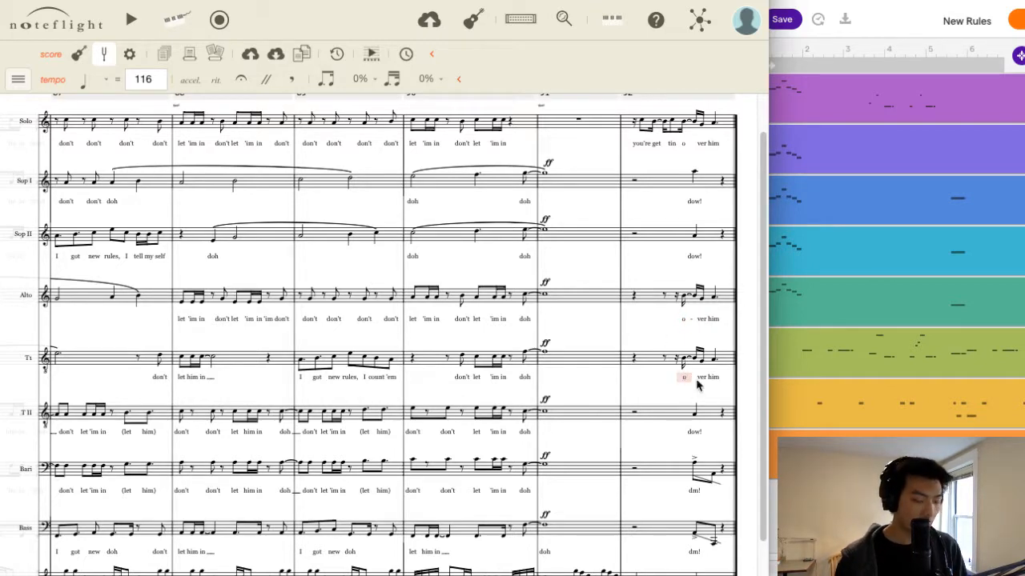
{"action": "type", "text": "-"}
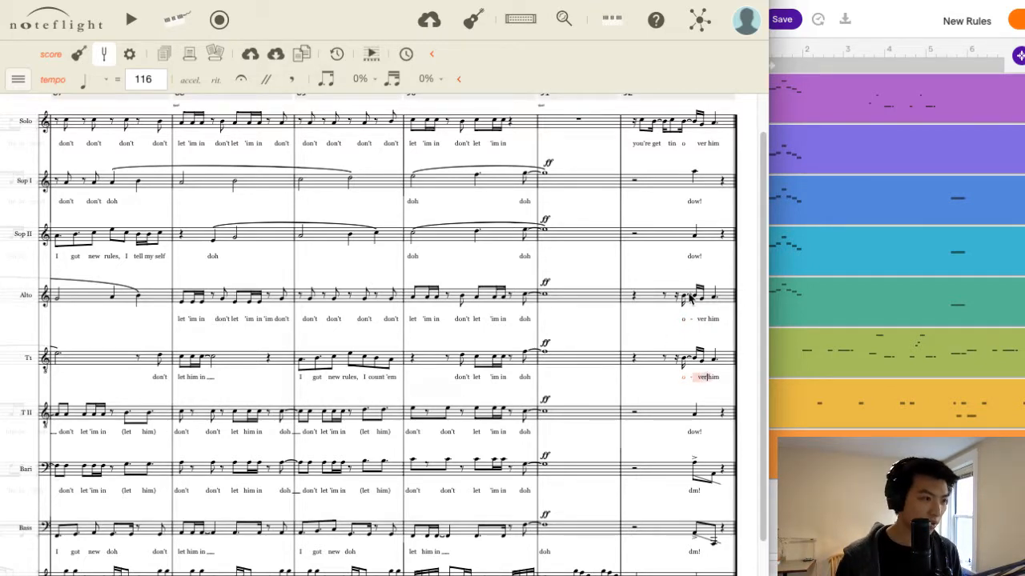
Hyphenate the Solo part's lyrics in the final measure as "get-tin o-ver".
{"action": "double_click", "coordinate": [653, 143]}
{"action": "left_click", "coordinate": [663, 143]}
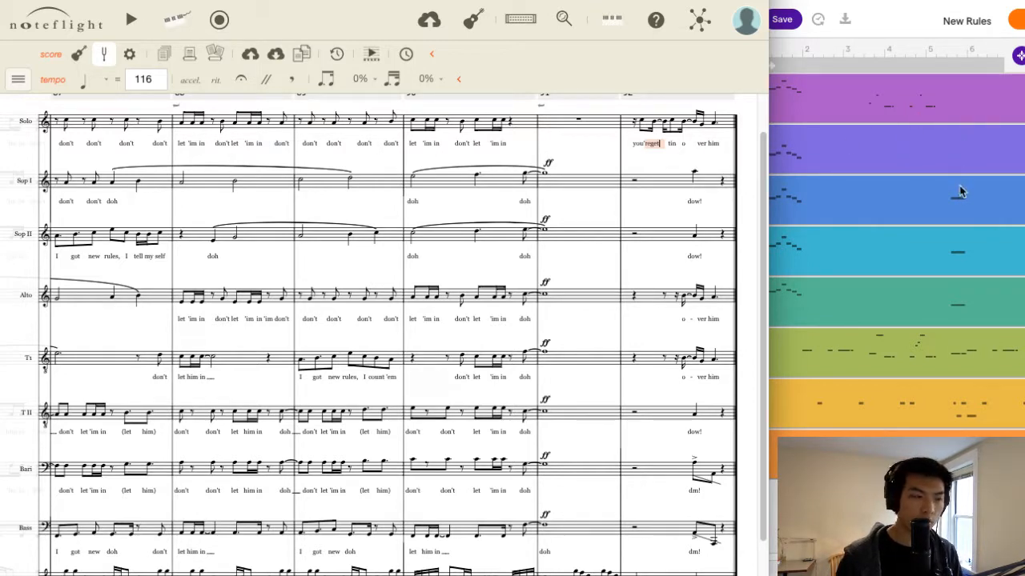
{"action": "key", "text": "Escape"}
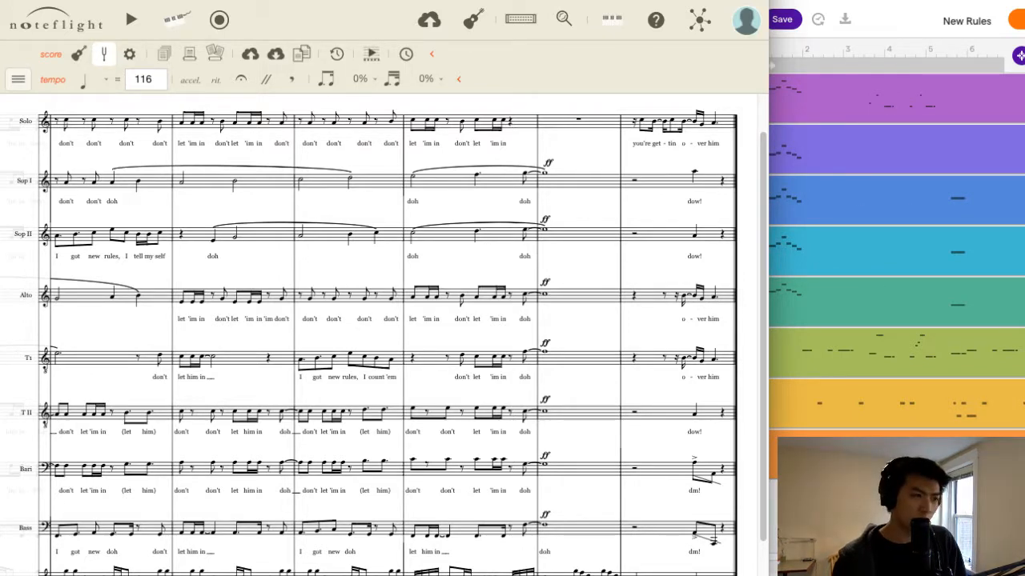
Review the score backwards from the final measure through Chorus III, Bridge and Chorus II to Verse IIB.
{"action": "left_click", "coordinate": [990, 99]}
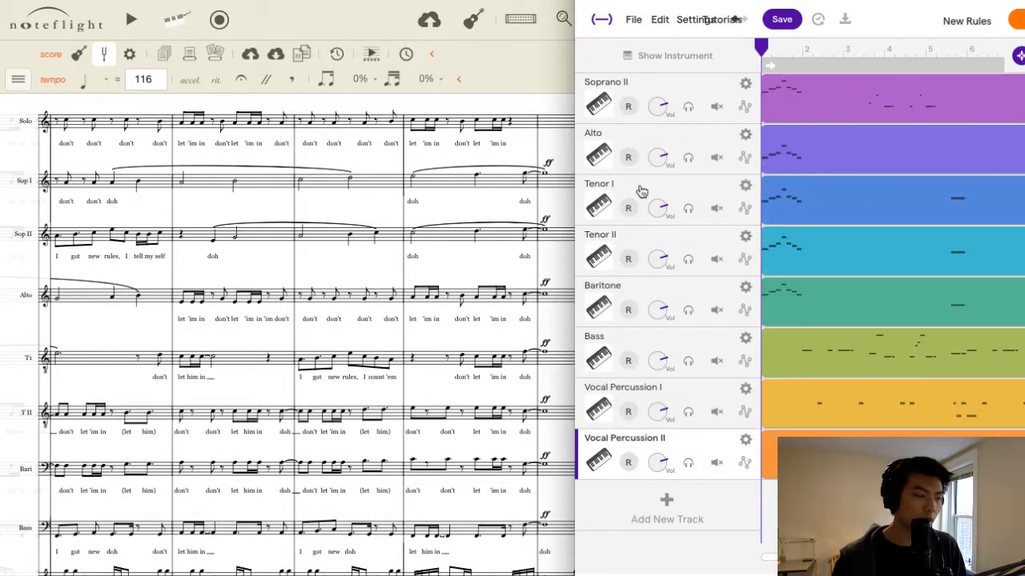
{"action": "mouse_move", "coordinate": [796, 203]}
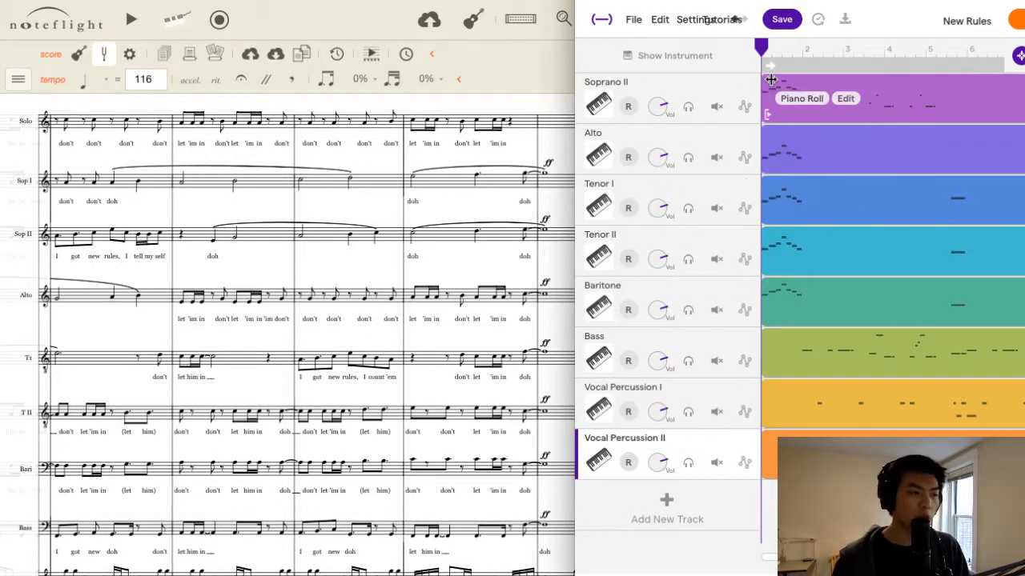
{"action": "left_click", "coordinate": [485, 88]}
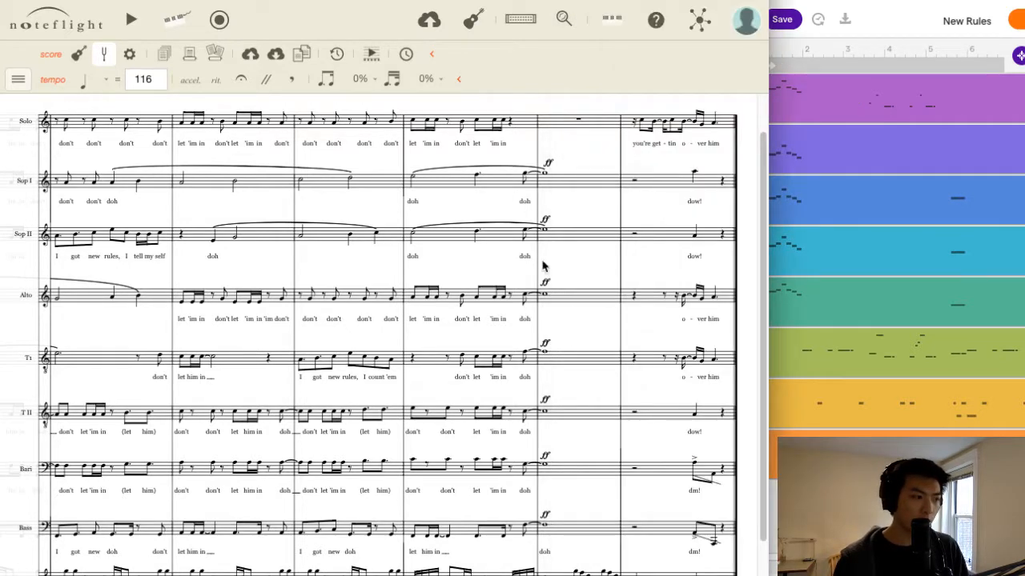
{"action": "scroll", "coordinate": [385, 336], "scroll_direction": "right", "scroll_amount": 15}
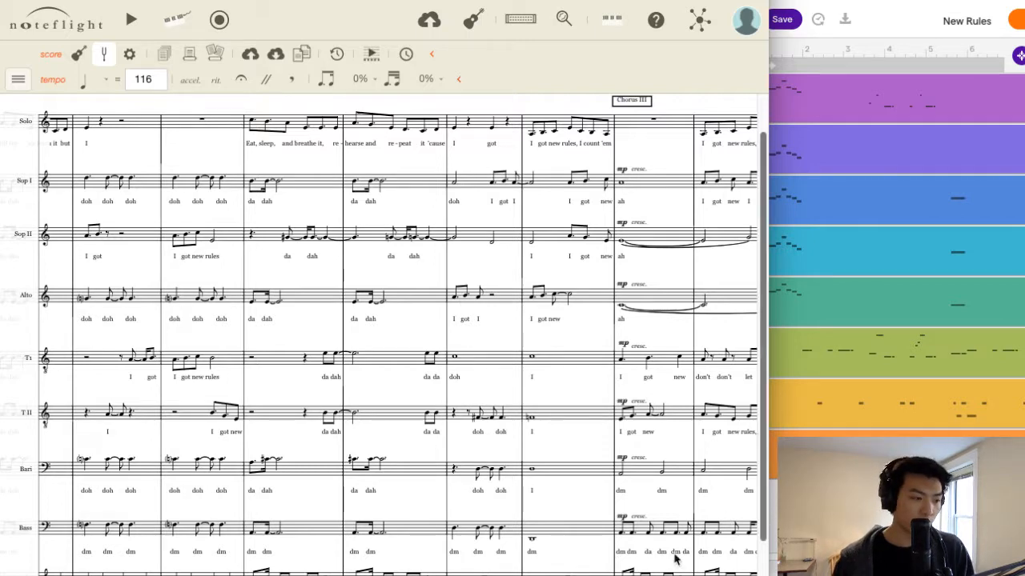
{"action": "scroll", "coordinate": [675, 560], "scroll_direction": "left", "scroll_amount": 10}
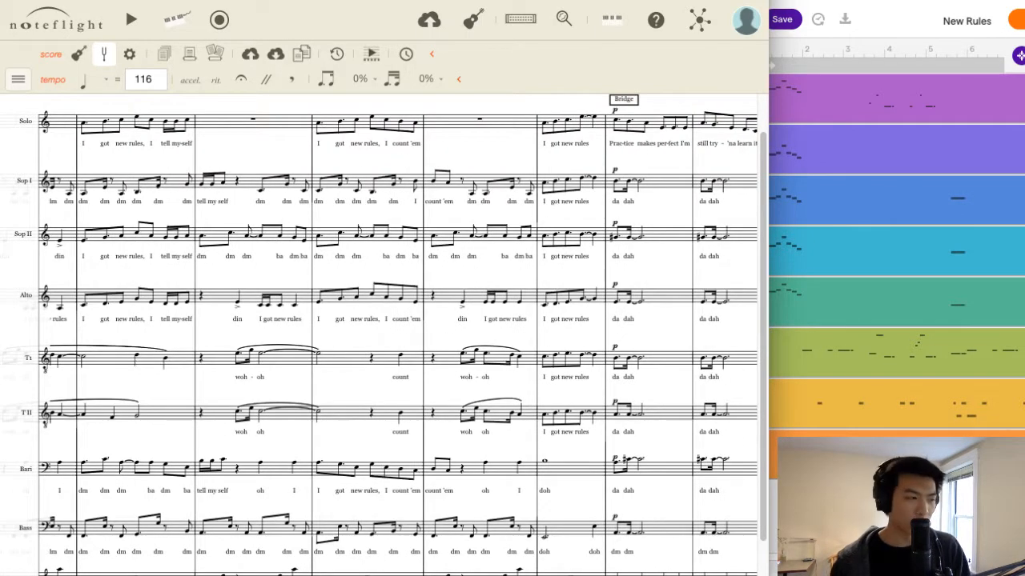
{"action": "scroll", "coordinate": [378, 335], "scroll_direction": "left", "scroll_amount": 10}
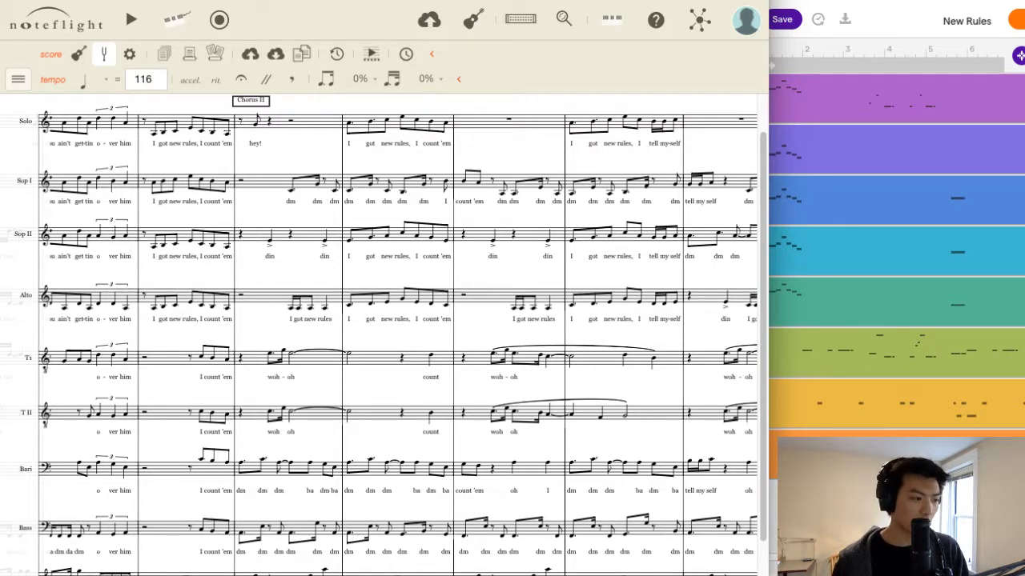
{"action": "scroll", "coordinate": [379, 334], "scroll_direction": "left", "scroll_amount": 8}
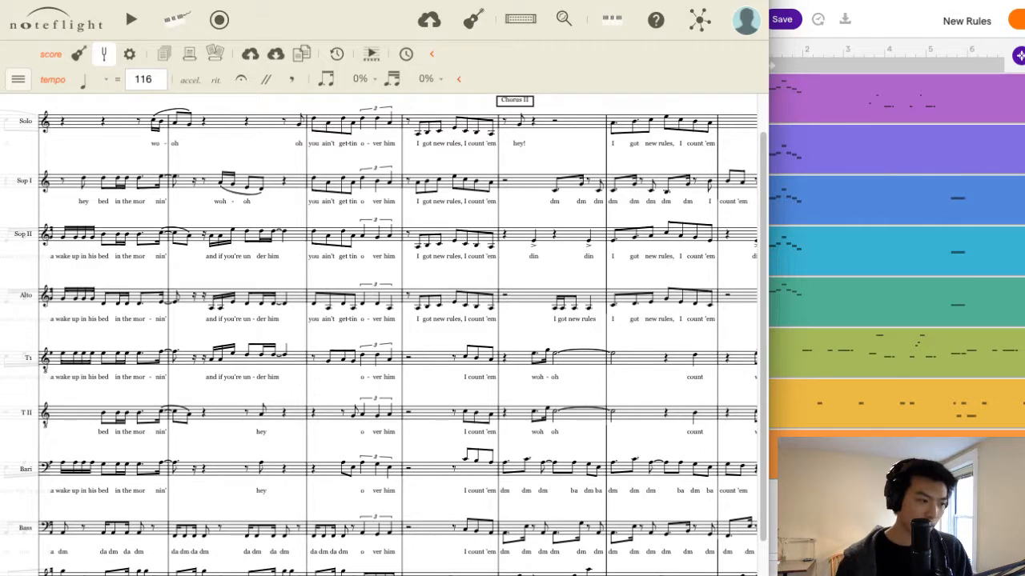
{"action": "scroll", "coordinate": [378, 334], "scroll_direction": "left", "scroll_amount": 8}
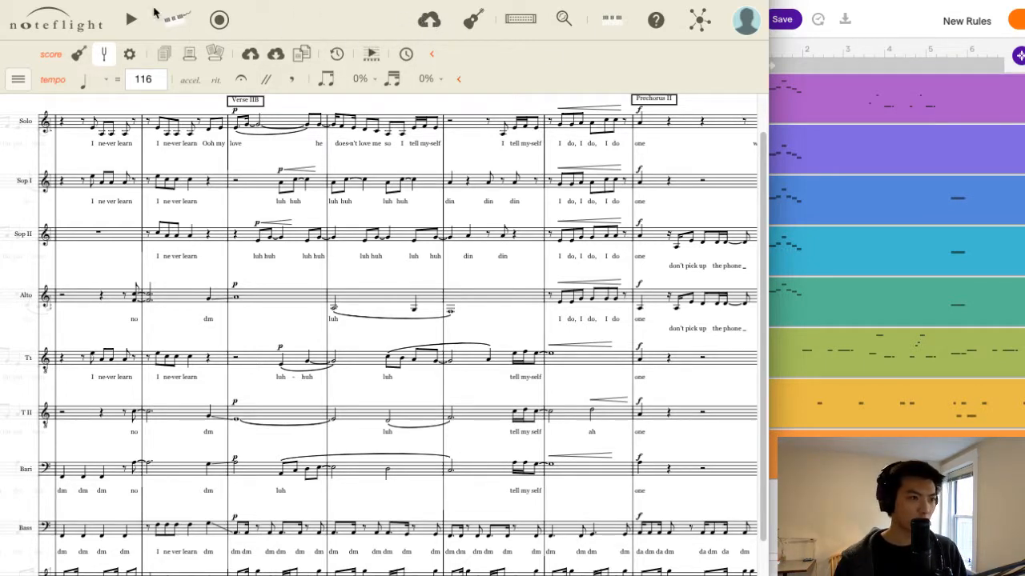
Switch to Soundtrap, load the saved New Rules draft, and disarm recording on the Vocal Percussion II track.
{"action": "left_click", "coordinate": [895, 16]}
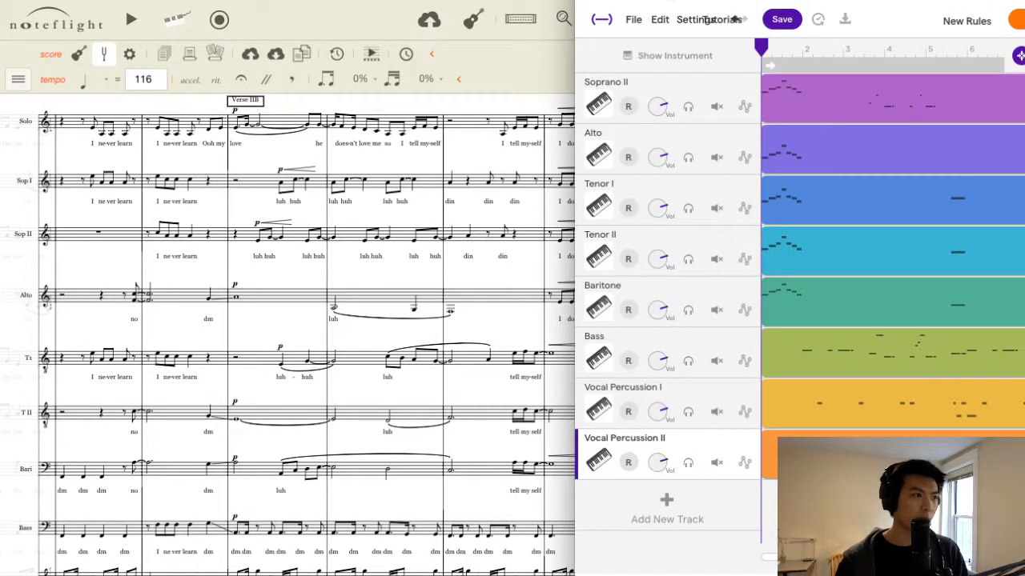
{"action": "left_click", "coordinate": [372, 16]}
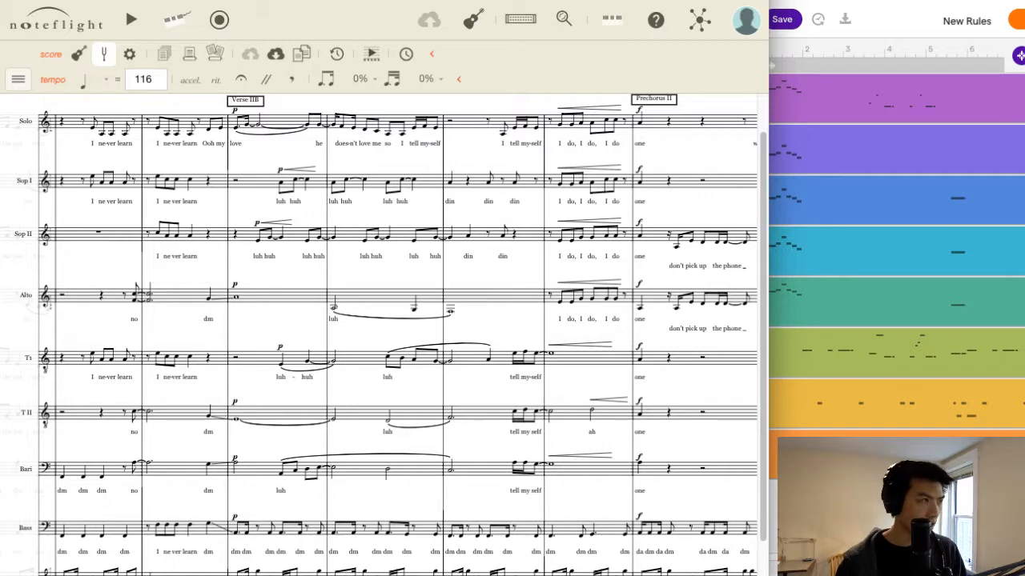
{"action": "left_click", "coordinate": [858, 16]}
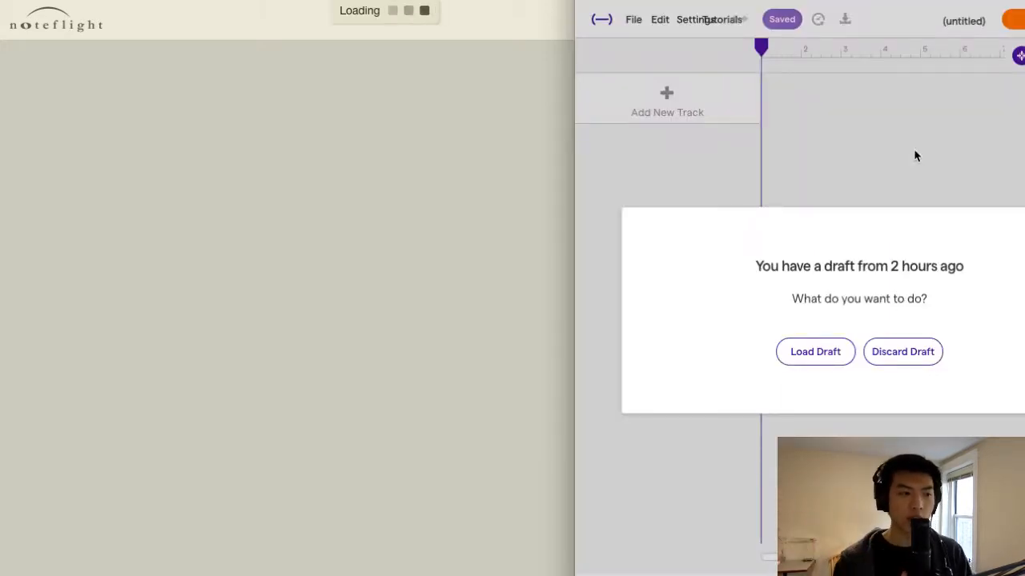
{"action": "left_click", "coordinate": [799, 351]}
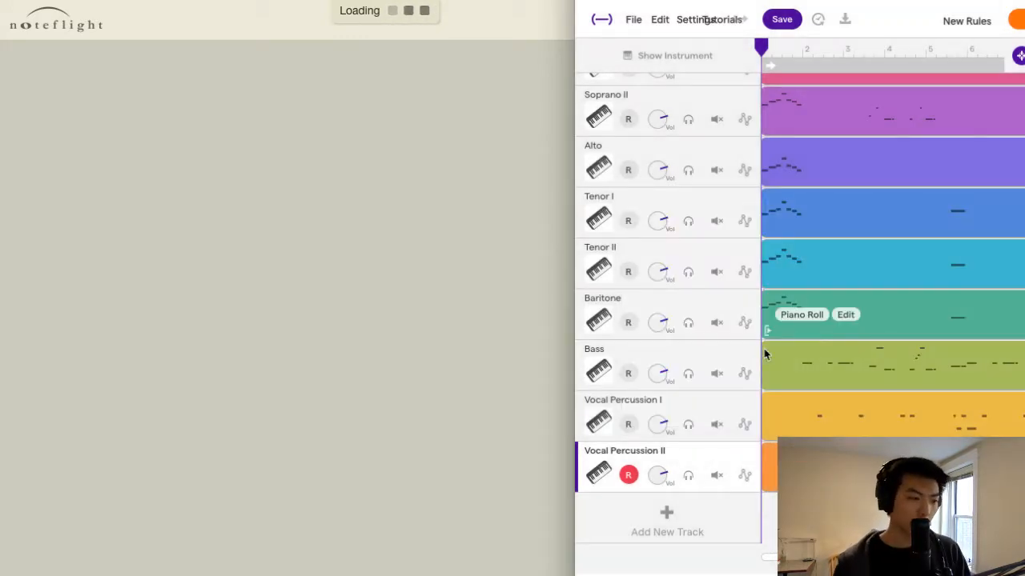
{"action": "left_click", "coordinate": [628, 476]}
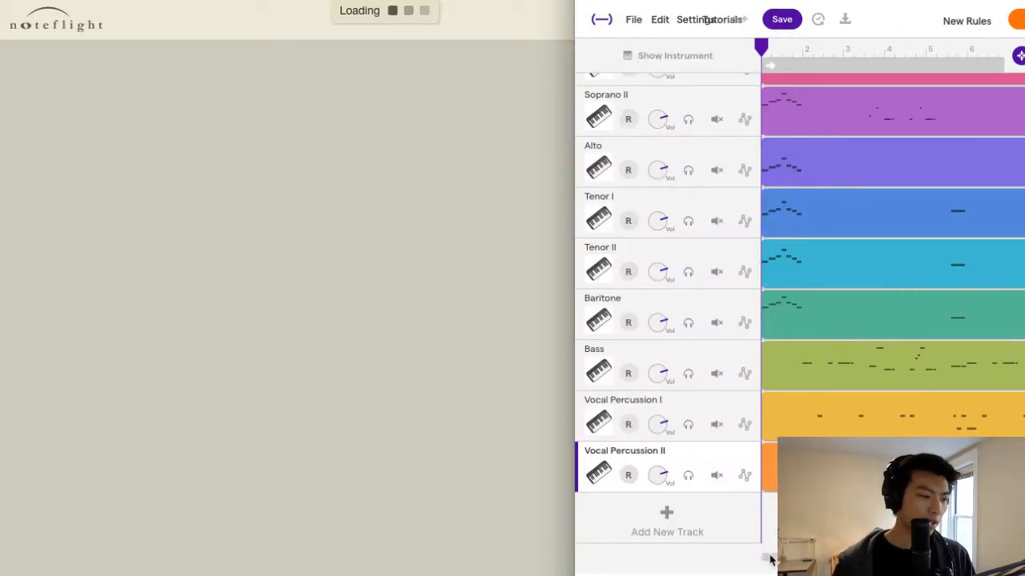
Keep waiting for the unresponsive New Rules page and examine the voice tracks around measures 64 to 88.
{"action": "scroll", "coordinate": [771, 558], "scroll_direction": "right", "scroll_amount": 5}
{"action": "scroll", "coordinate": [771, 558], "scroll_direction": "right", "scroll_amount": 20}
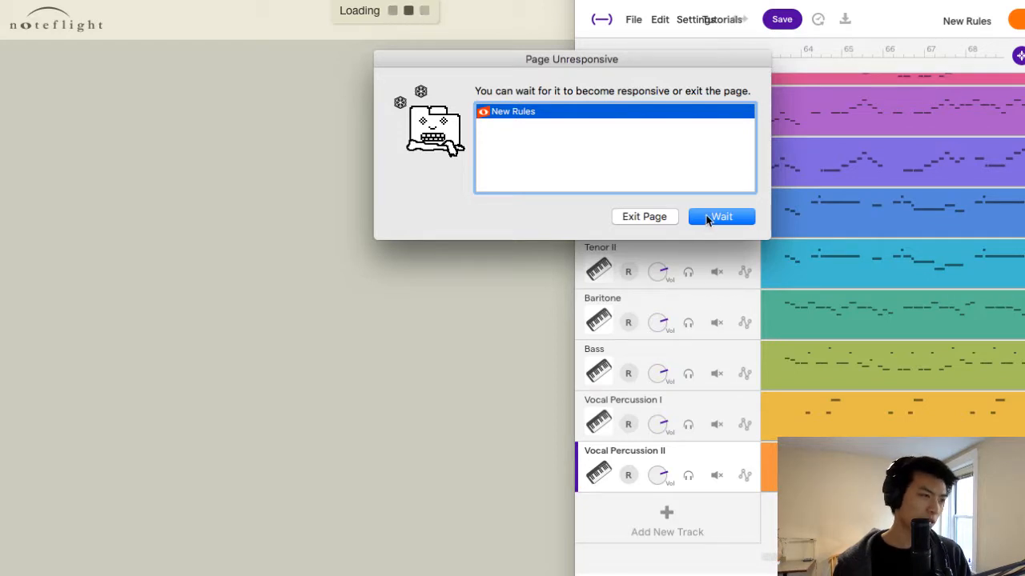
{"action": "left_click", "coordinate": [708, 220]}
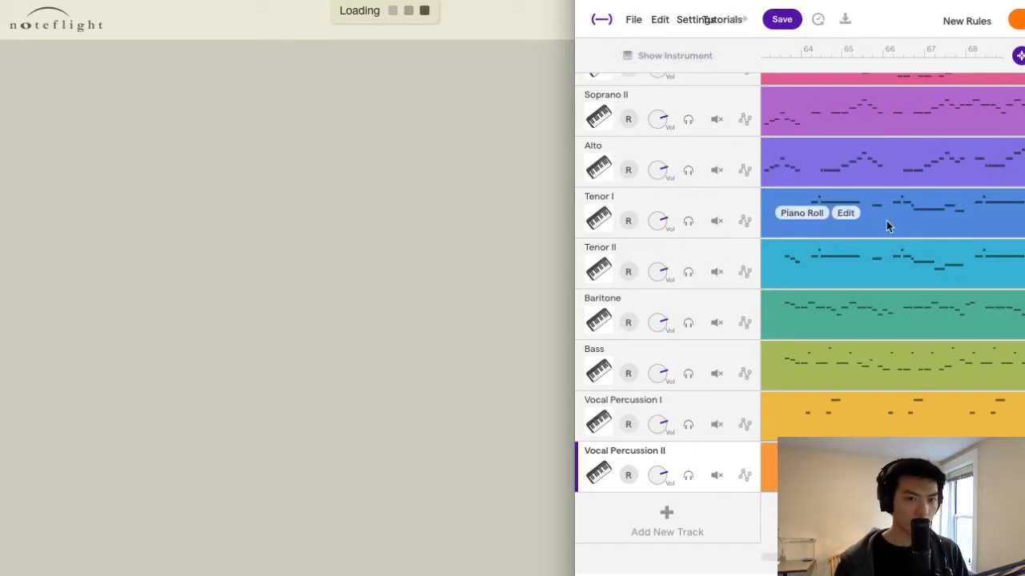
{"action": "scroll", "coordinate": [893, 288], "scroll_direction": "right", "scroll_amount": 3}
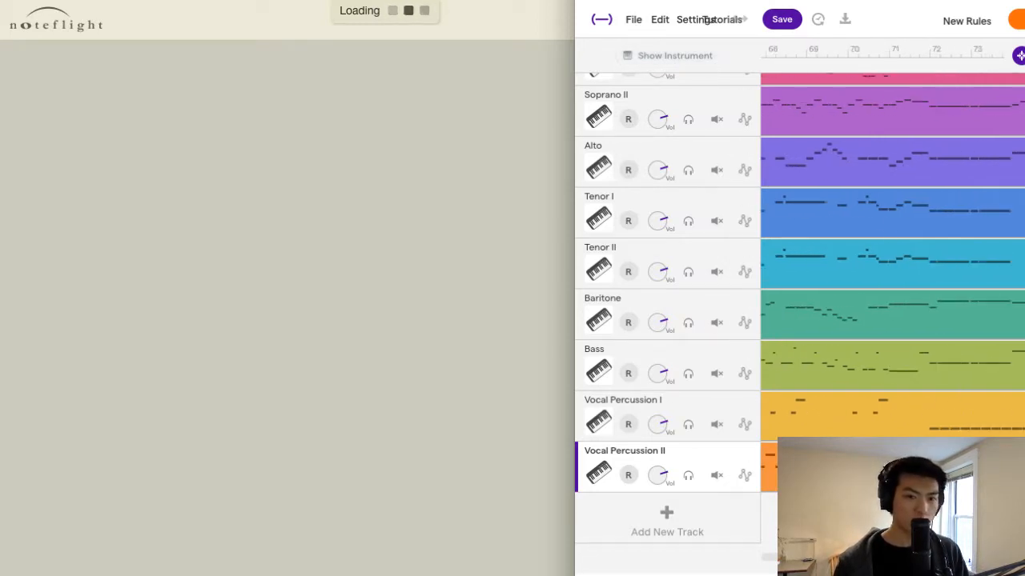
{"action": "scroll", "coordinate": [893, 305], "scroll_direction": "right", "scroll_amount": 1}
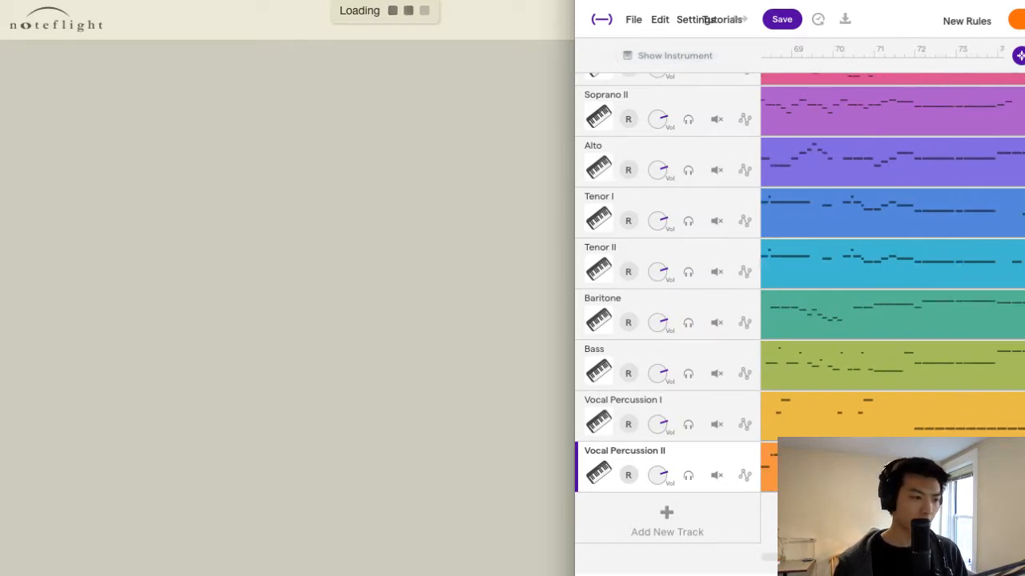
{"action": "scroll", "coordinate": [892, 288], "scroll_direction": "right", "scroll_amount": 10}
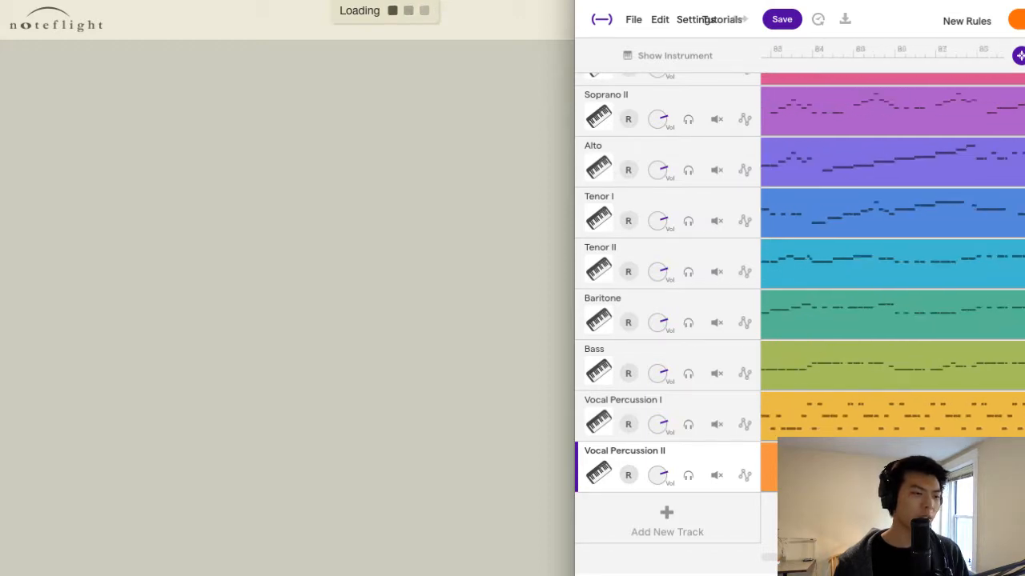
{"action": "scroll", "coordinate": [893, 288], "scroll_direction": "left", "scroll_amount": 12}
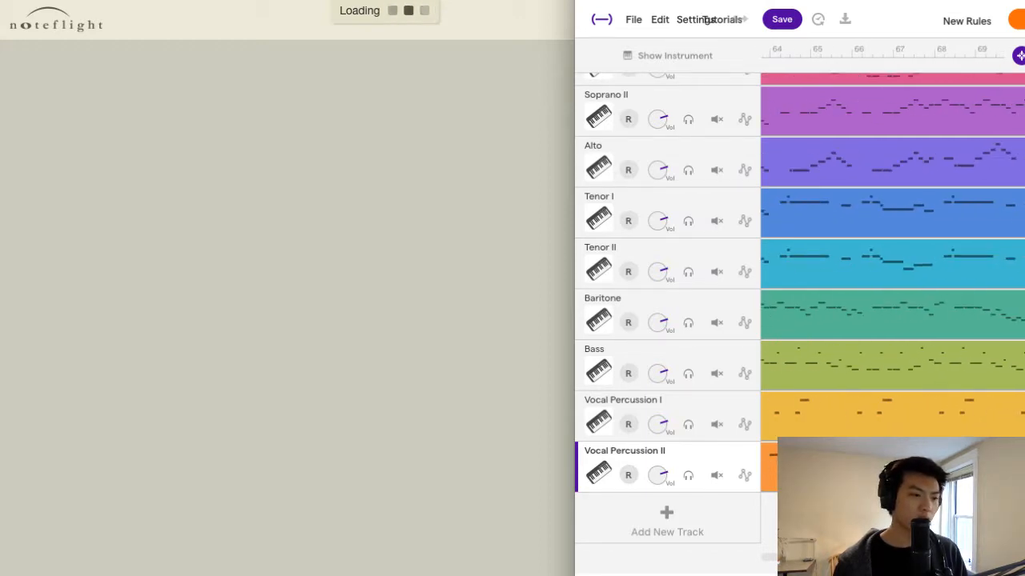
Mute the Vocal Percussion I and Vocal Percussion II tracks and close the stalled Noteflight window.
{"action": "left_click", "coordinate": [716, 475]}
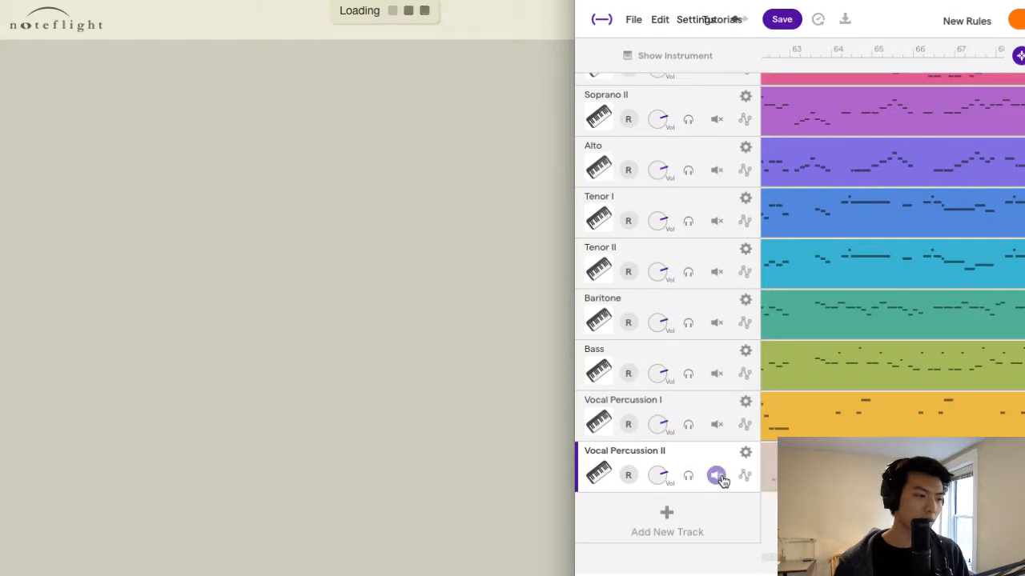
{"action": "left_click", "coordinate": [716, 425]}
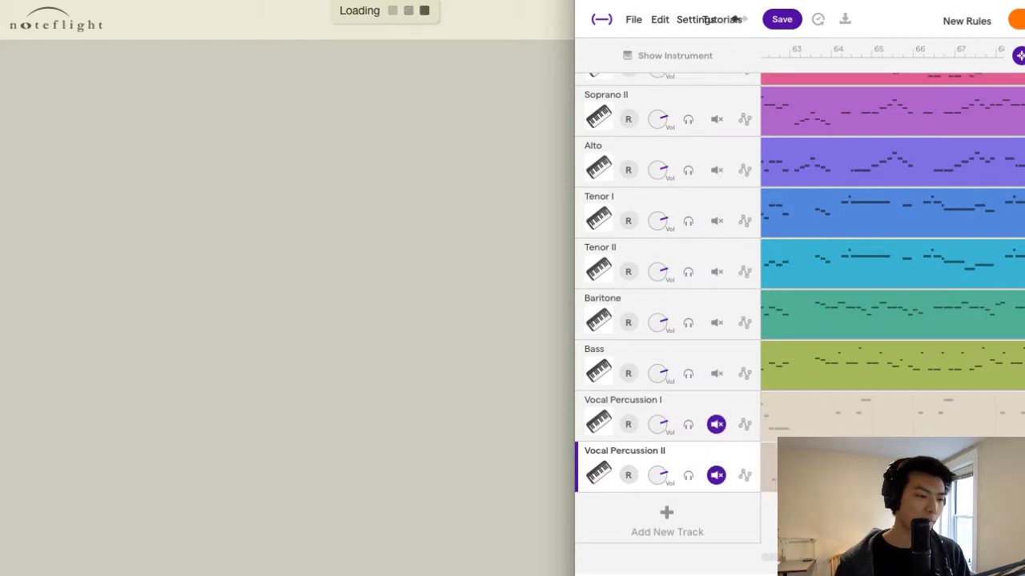
{"action": "scroll", "coordinate": [892, 256], "scroll_direction": "right", "scroll_amount": 8}
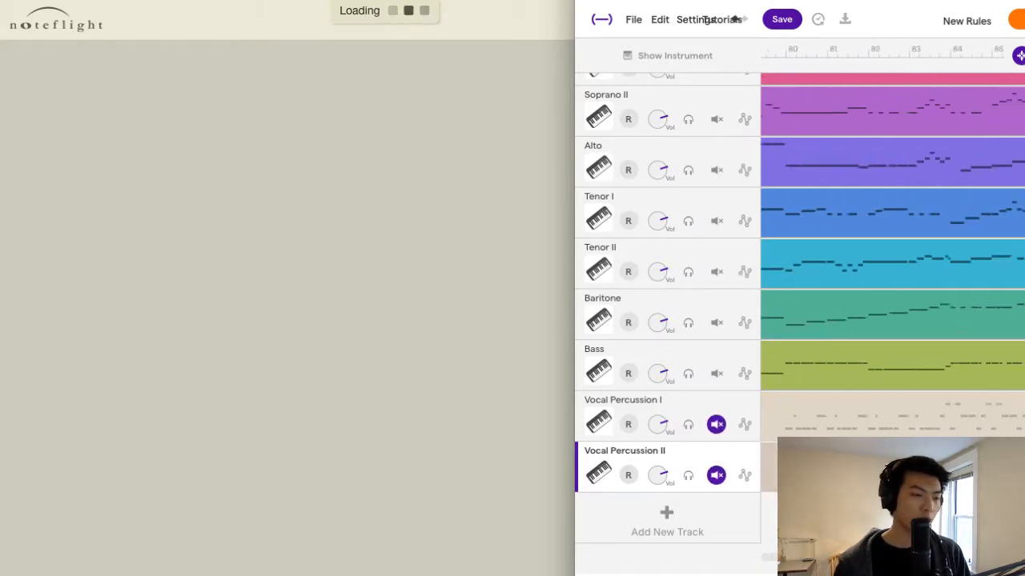
{"action": "scroll", "coordinate": [892, 256], "scroll_direction": "left", "scroll_amount": 3}
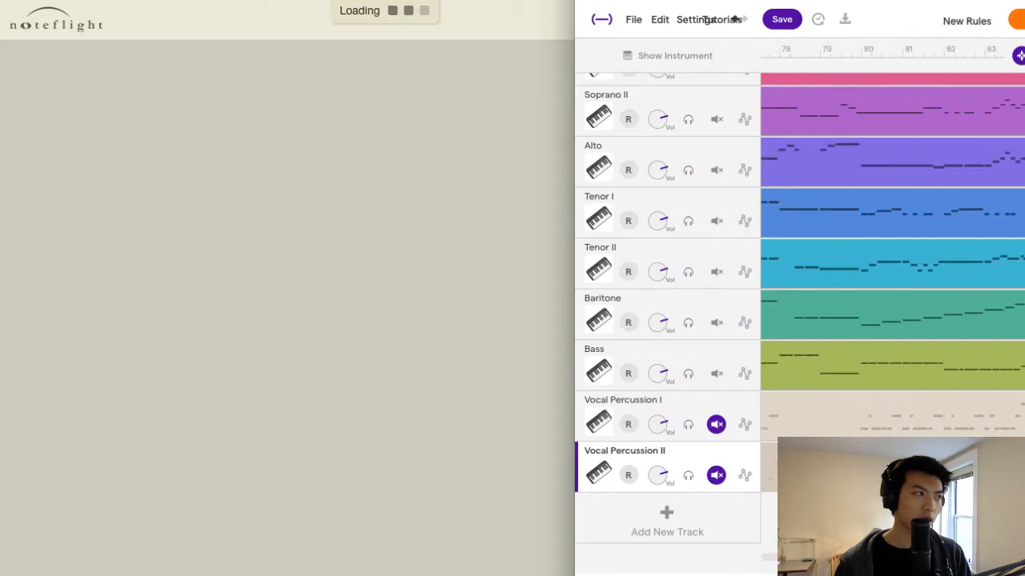
{"action": "left_click", "coordinate": [465, 384]}
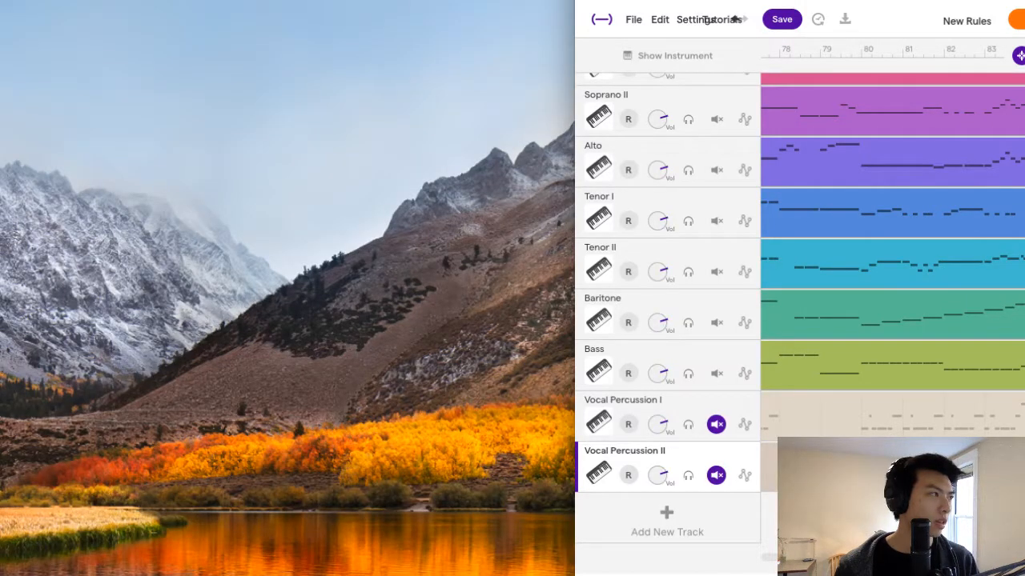
Open a new browser window, load the New Rules score from Noteflight, and widen the window beside the Soundtrap project.
{"action": "left_click", "coordinate": [107, 0]}
{"action": "left_click", "coordinate": [144, 0]}
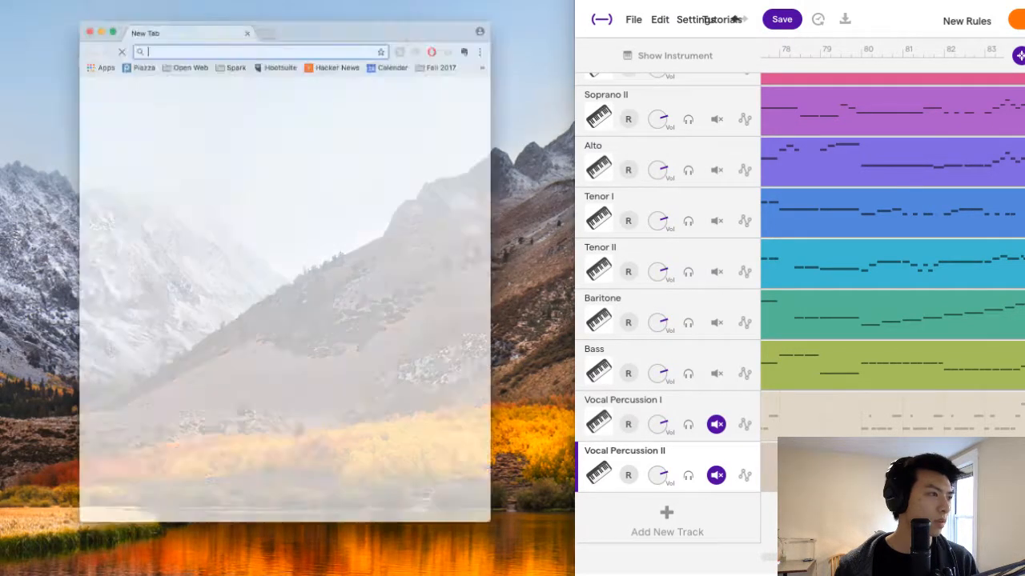
{"action": "left_click_drag", "start_coordinate": [570, 74], "coordinate": [739, 94]}
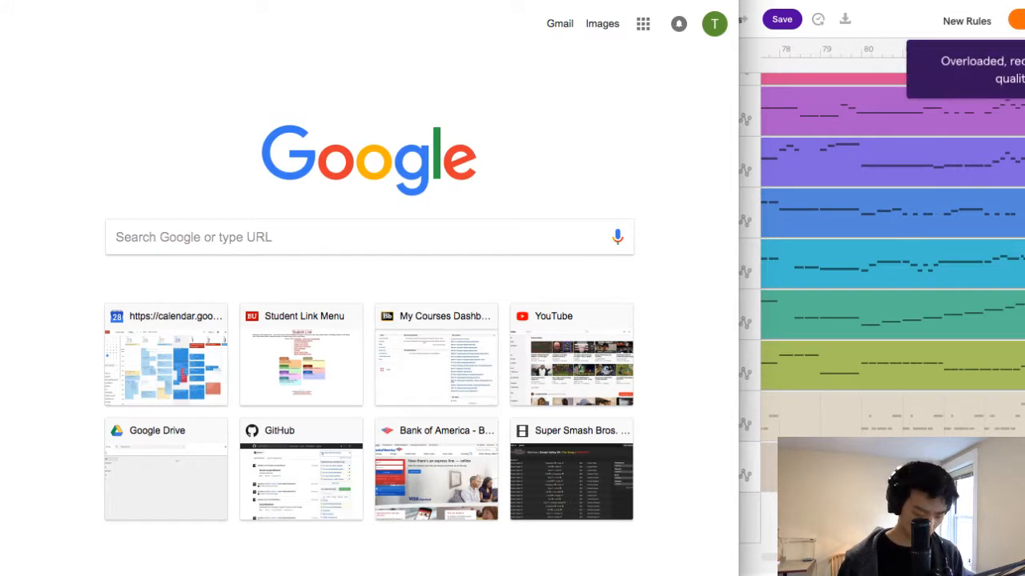
{"action": "type", "text": "note"}
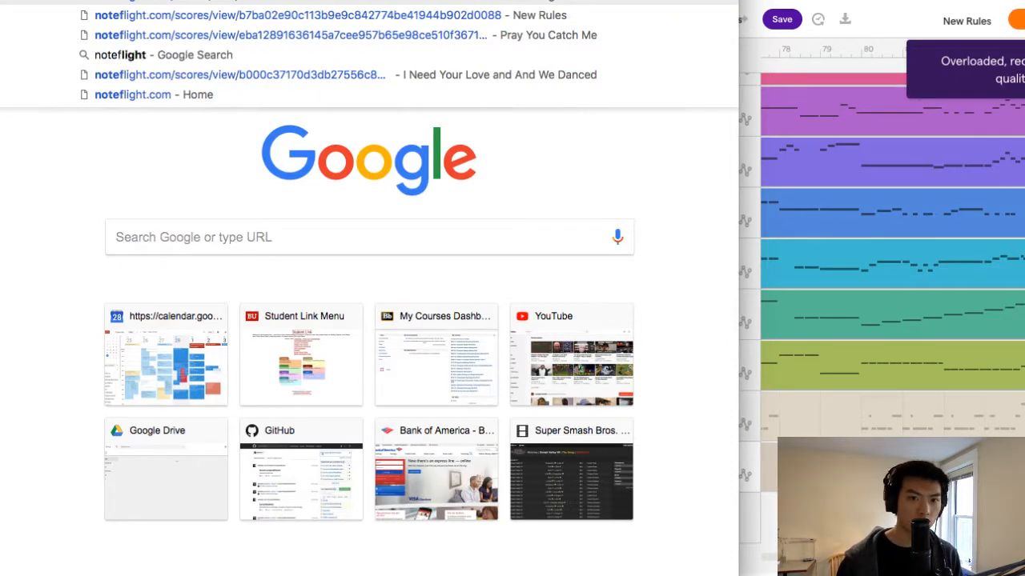
{"action": "key", "text": "Down"}
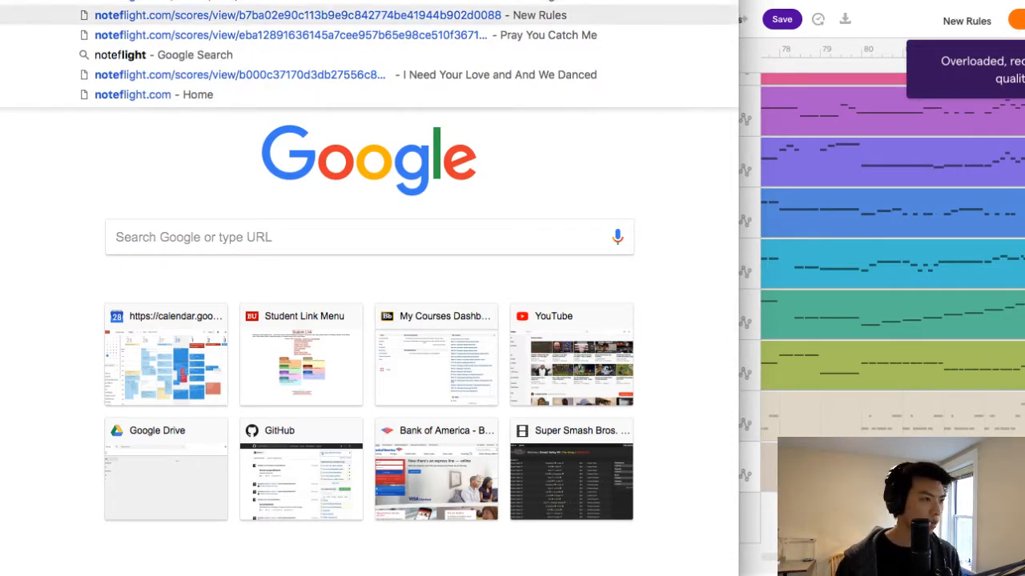
{"action": "key", "text": "Return"}
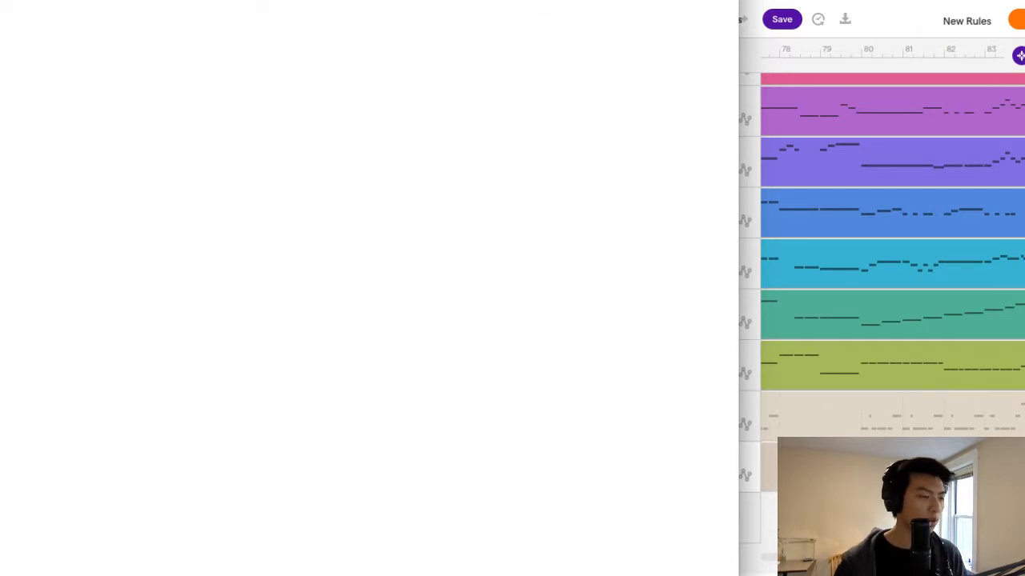
{"action": "left_click_drag", "start_coordinate": [737, 207], "coordinate": [757, 206]}
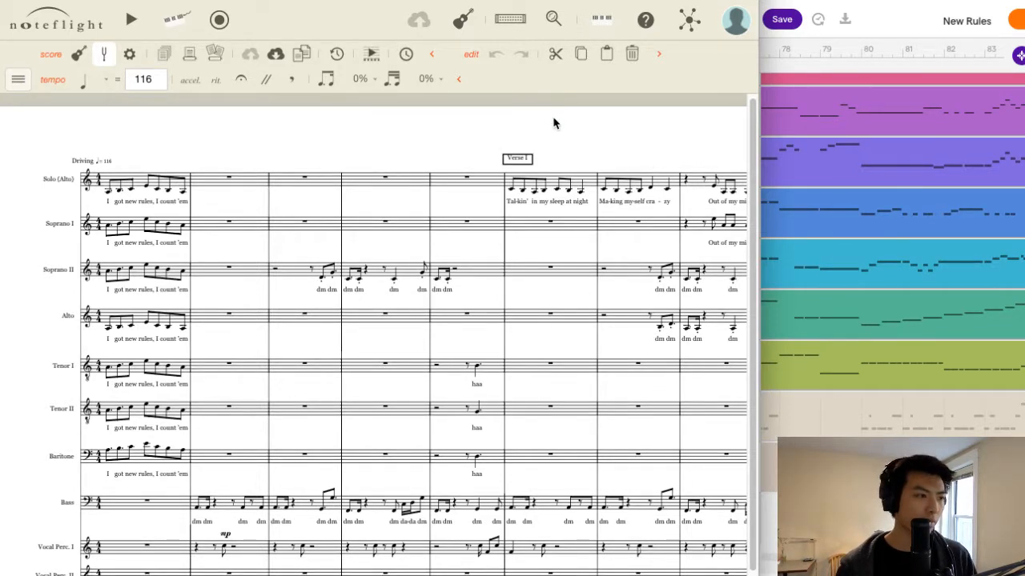
Look through the reloaded score from the opening to the Bridge and return to the measures just before Chorus II.
{"action": "scroll", "coordinate": [555, 123], "scroll_direction": "down", "scroll_amount": 1}
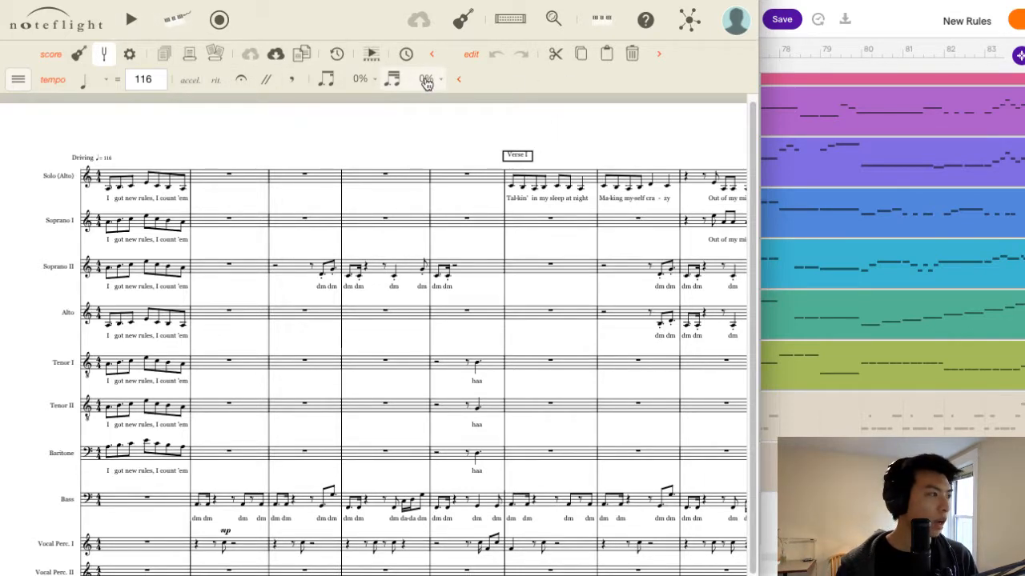
{"action": "left_click", "coordinate": [17, 83]}
{"action": "left_click", "coordinate": [17, 83]}
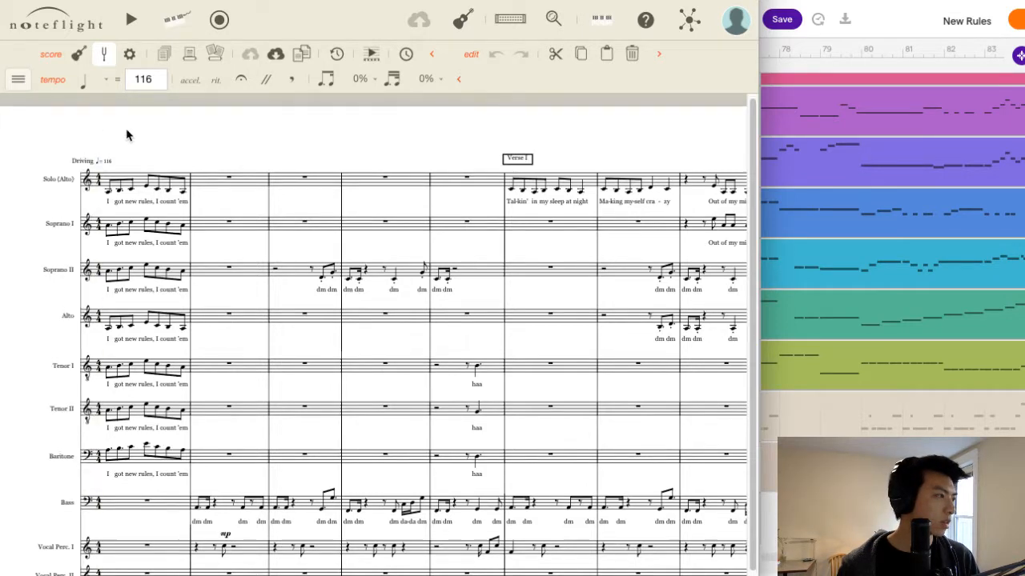
{"action": "scroll", "coordinate": [283, 365], "scroll_direction": "down", "scroll_amount": 1}
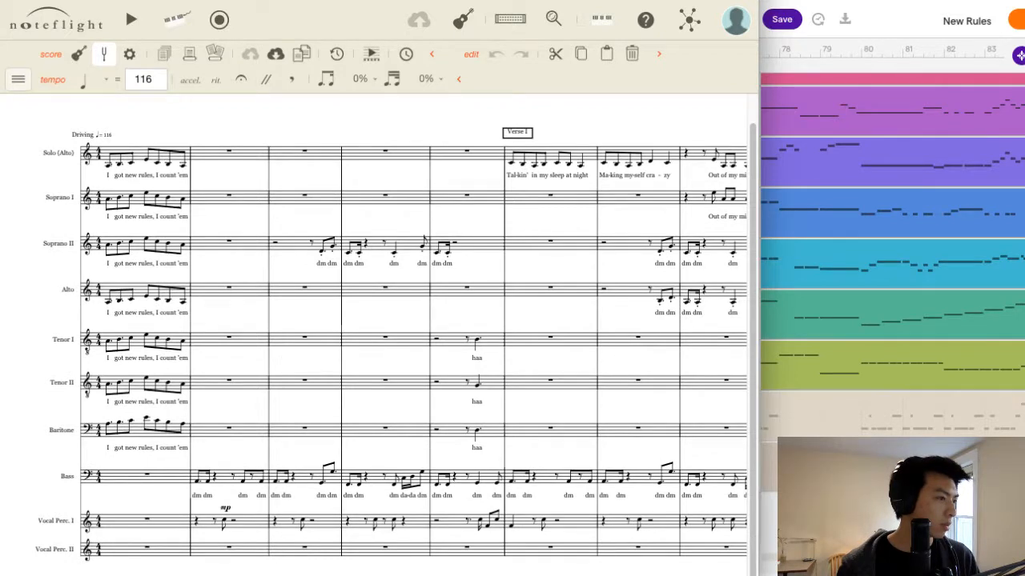
{"action": "scroll", "coordinate": [373, 344], "scroll_direction": "right", "scroll_amount": 7}
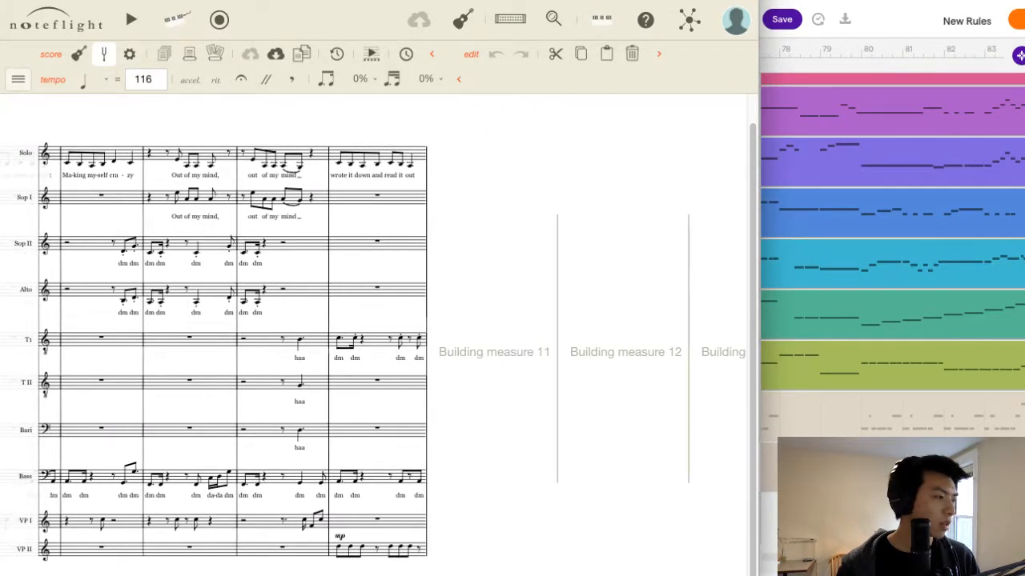
{"action": "scroll", "coordinate": [373, 344], "scroll_direction": "right", "scroll_amount": 15}
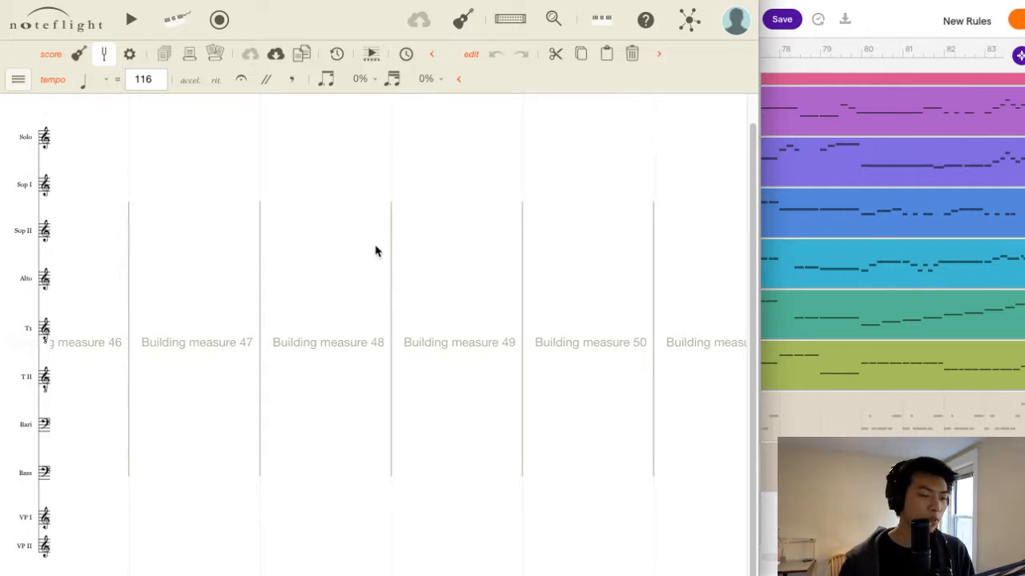
{"action": "scroll", "coordinate": [375, 251], "scroll_direction": "left", "scroll_amount": 10}
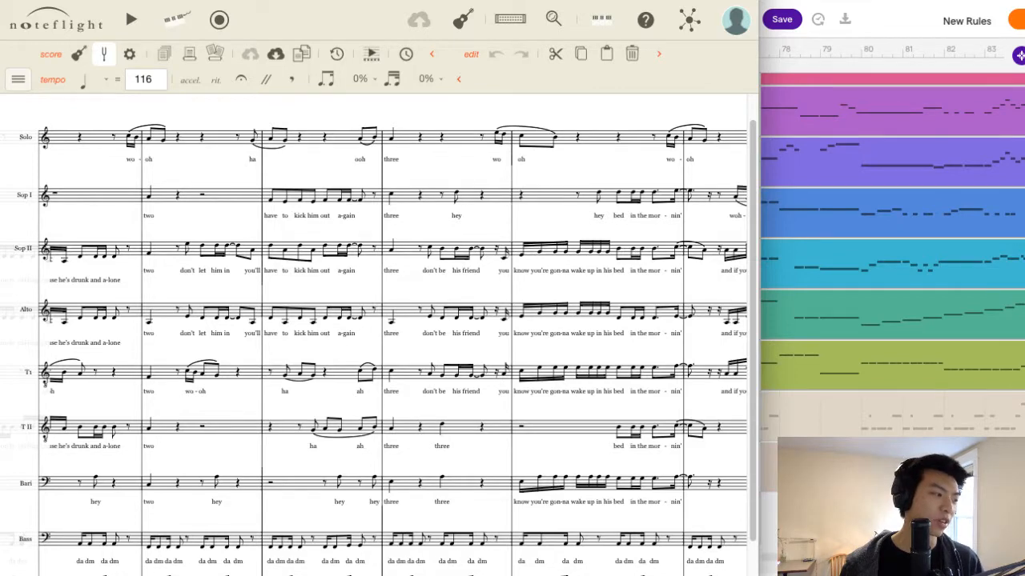
{"action": "scroll", "coordinate": [375, 350], "scroll_direction": "right", "scroll_amount": 10}
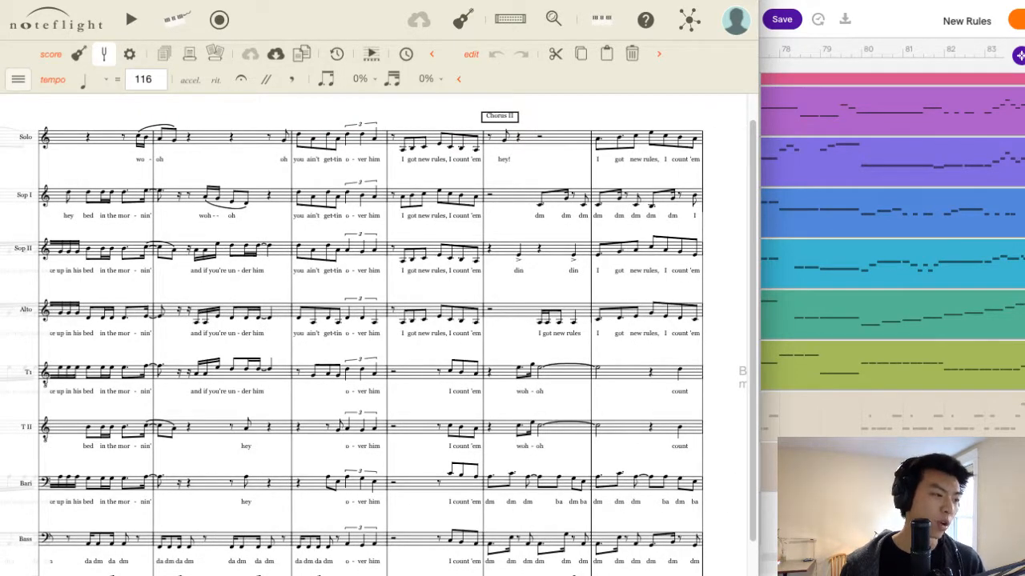
{"action": "scroll", "coordinate": [352, 344], "scroll_direction": "right", "scroll_amount": 10}
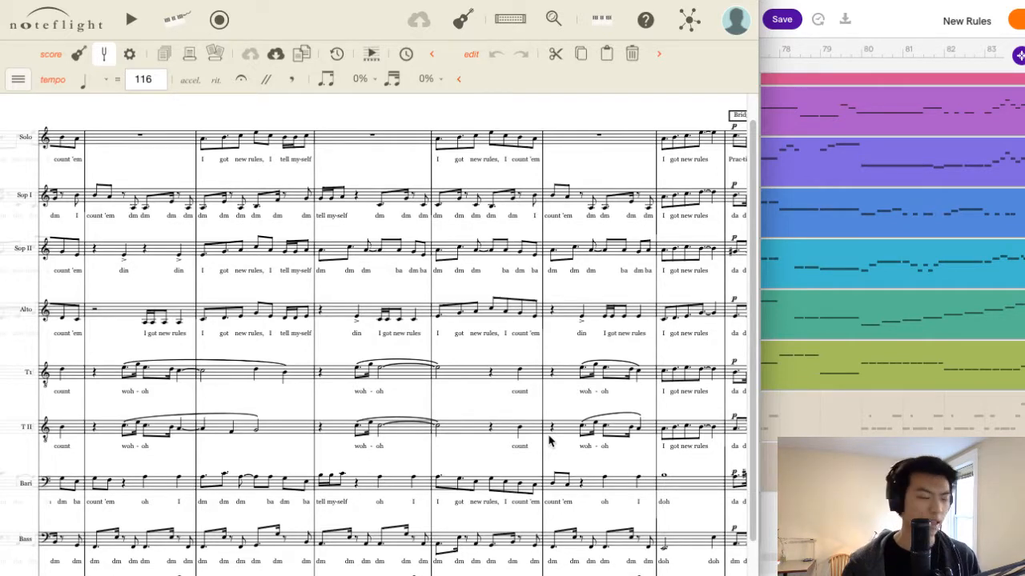
{"action": "scroll", "coordinate": [545, 439], "scroll_direction": "down", "scroll_amount": 1}
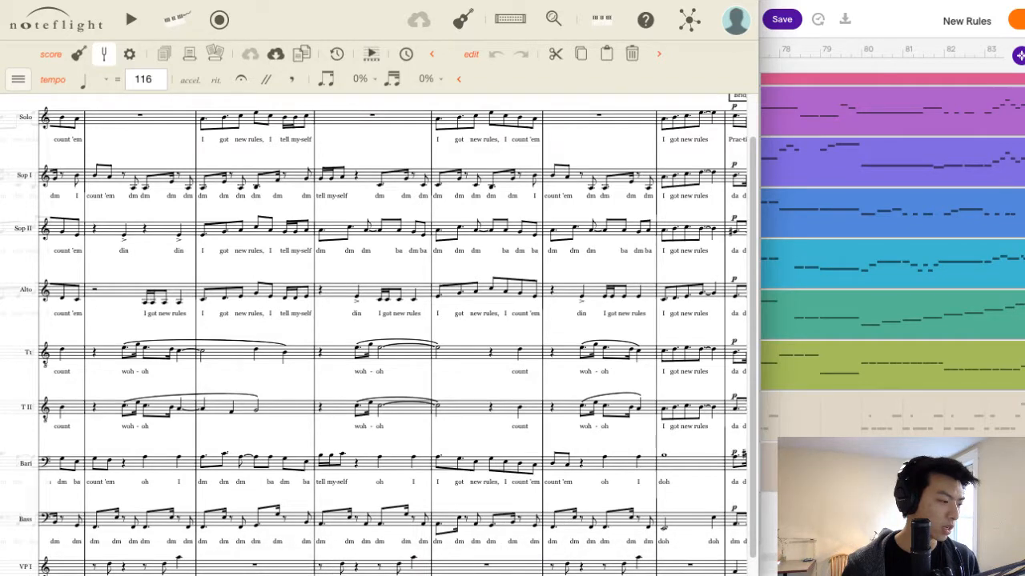
{"action": "scroll", "coordinate": [392, 335], "scroll_direction": "right", "scroll_amount": 10}
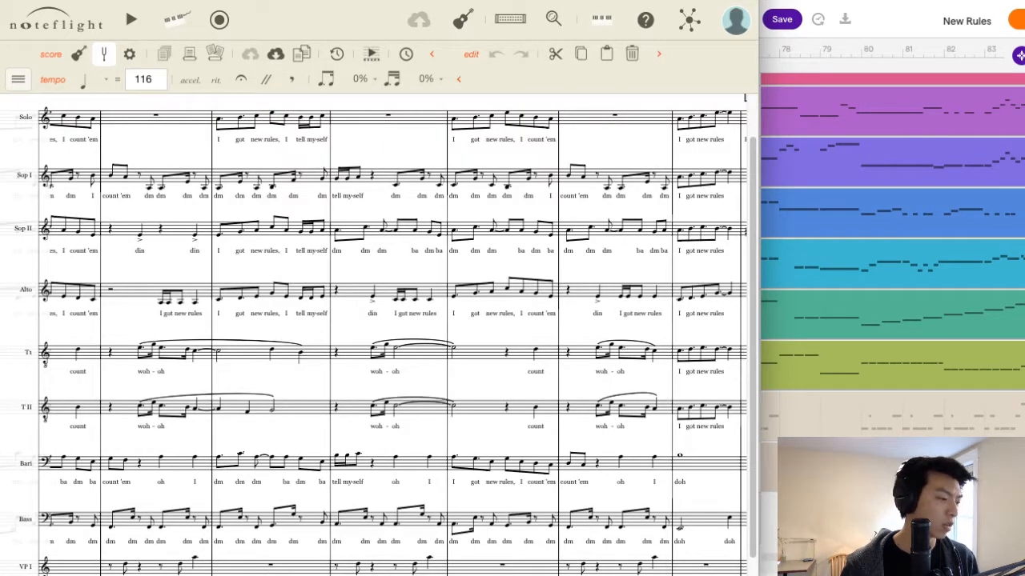
{"action": "scroll", "coordinate": [384, 335], "scroll_direction": "right", "scroll_amount": 5}
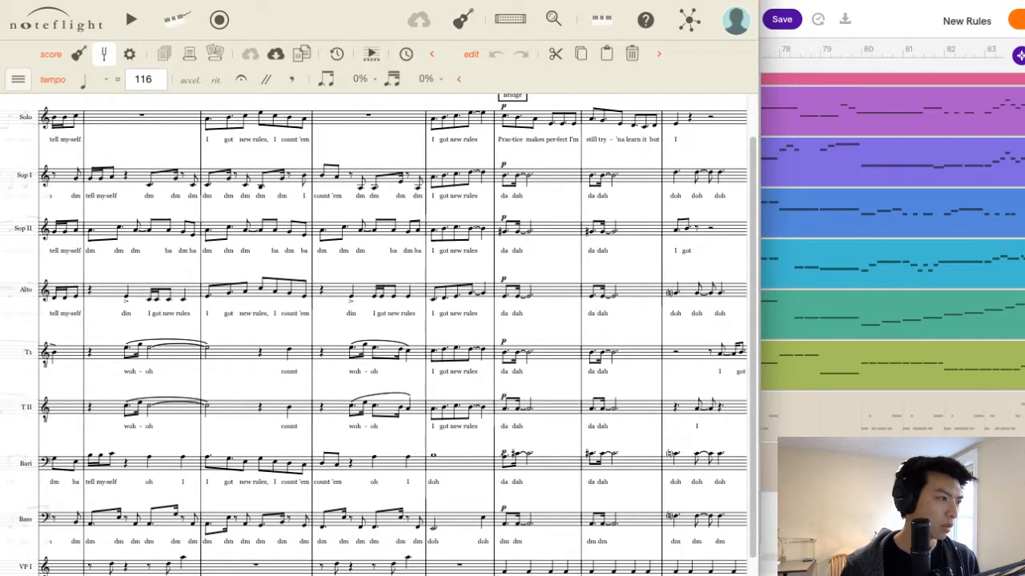
{"action": "scroll", "coordinate": [384, 335], "scroll_direction": "right", "scroll_amount": 10}
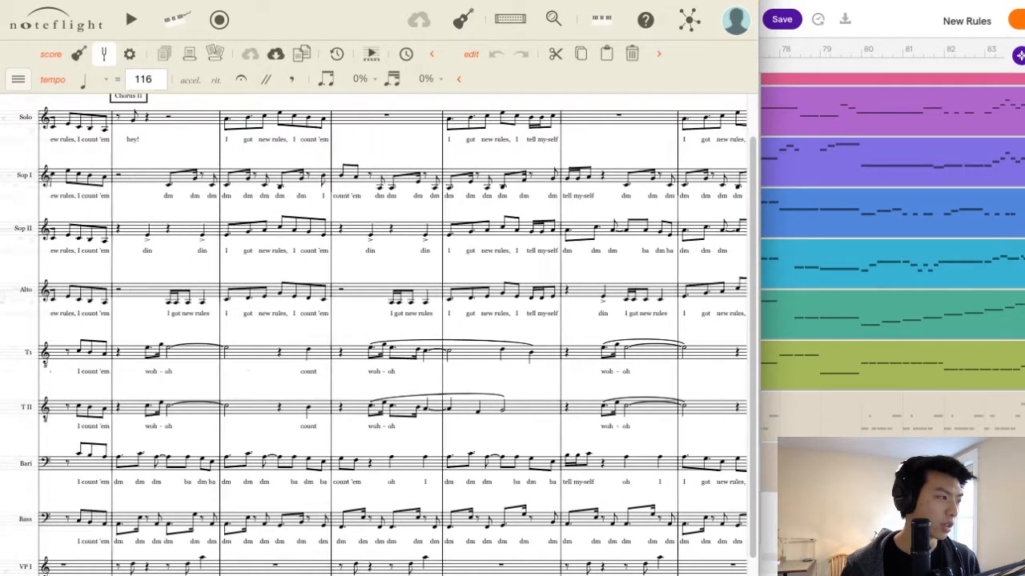
{"action": "scroll", "coordinate": [551, 513], "scroll_direction": "left", "scroll_amount": 2}
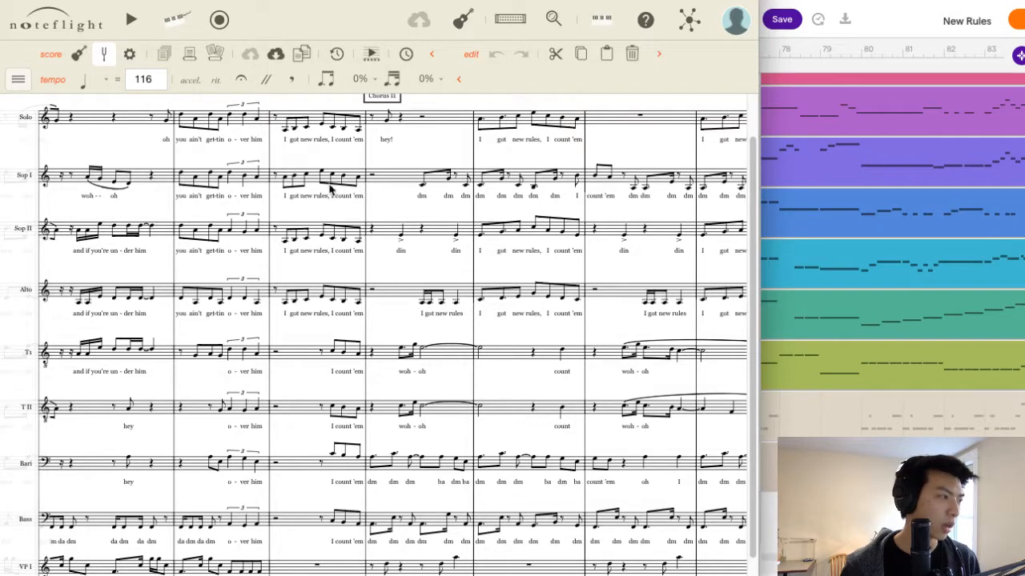
Go back to the first Solo measure of Prechorus II, select it, and play the score from there.
{"action": "left_click", "coordinate": [313, 114]}
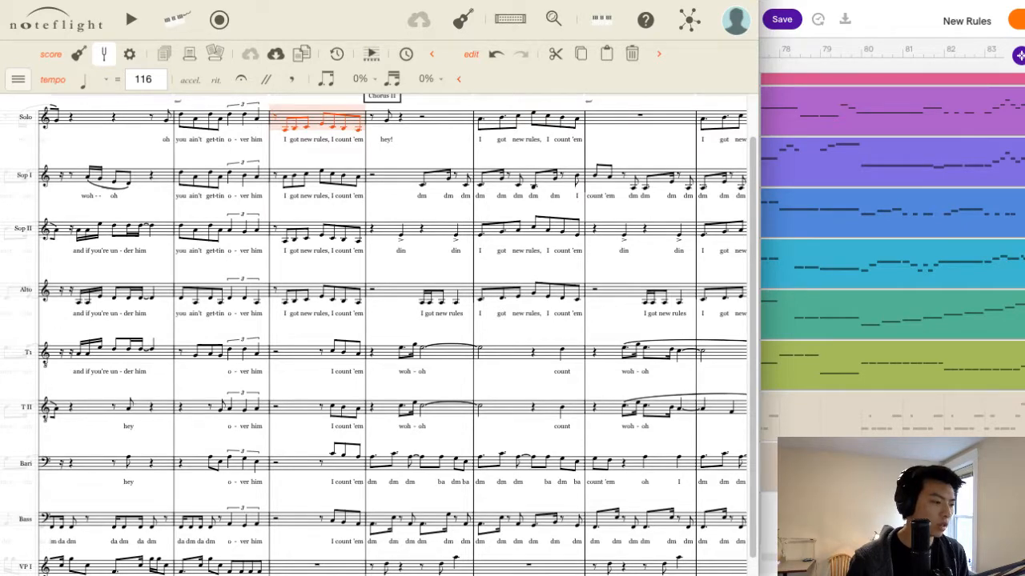
{"action": "scroll", "coordinate": [493, 560], "scroll_direction": "left", "scroll_amount": 3}
{"action": "scroll", "coordinate": [374, 334], "scroll_direction": "left", "scroll_amount": 10}
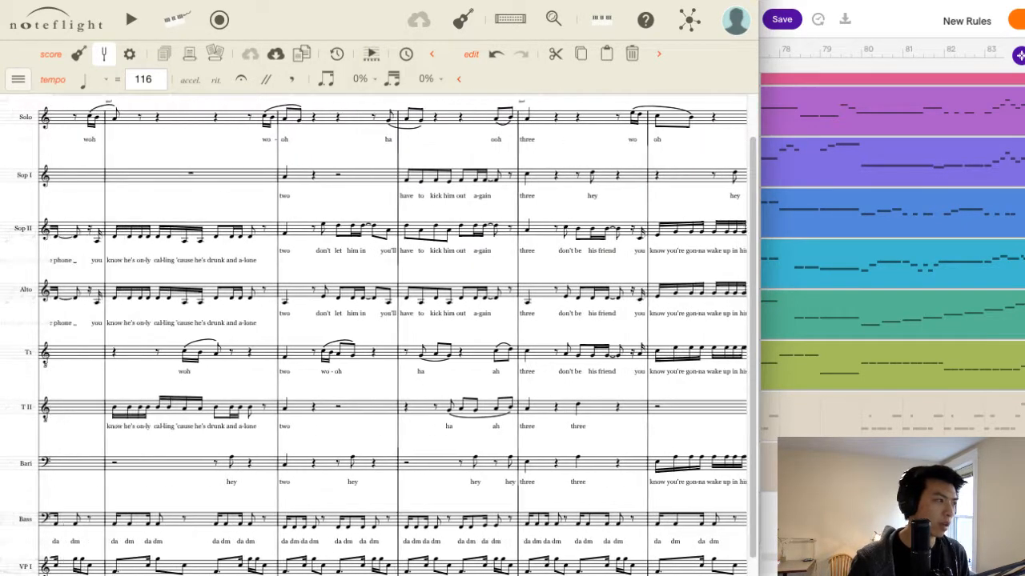
{"action": "scroll", "coordinate": [374, 335], "scroll_direction": "left", "scroll_amount": 3}
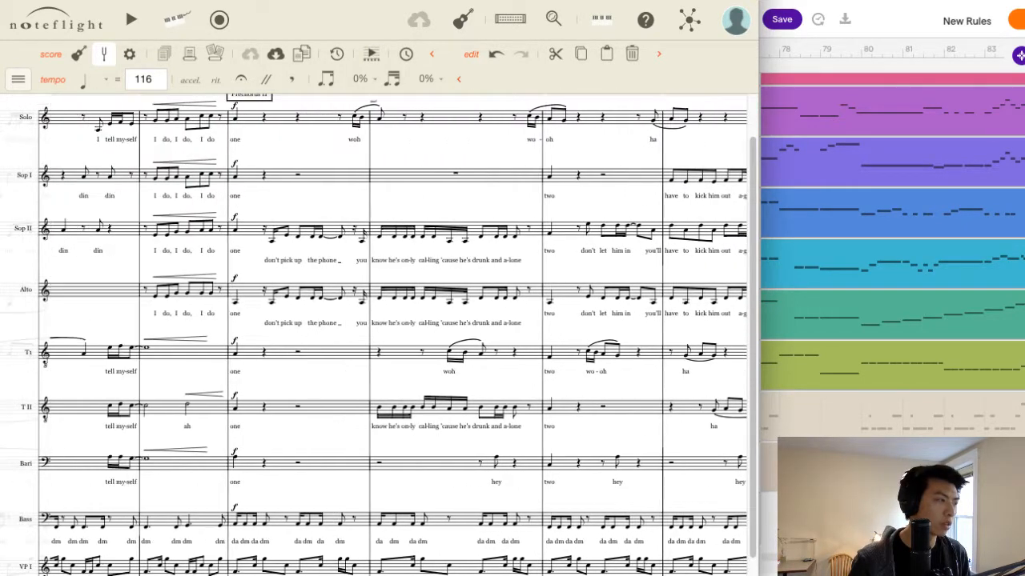
{"action": "left_click", "coordinate": [318, 126]}
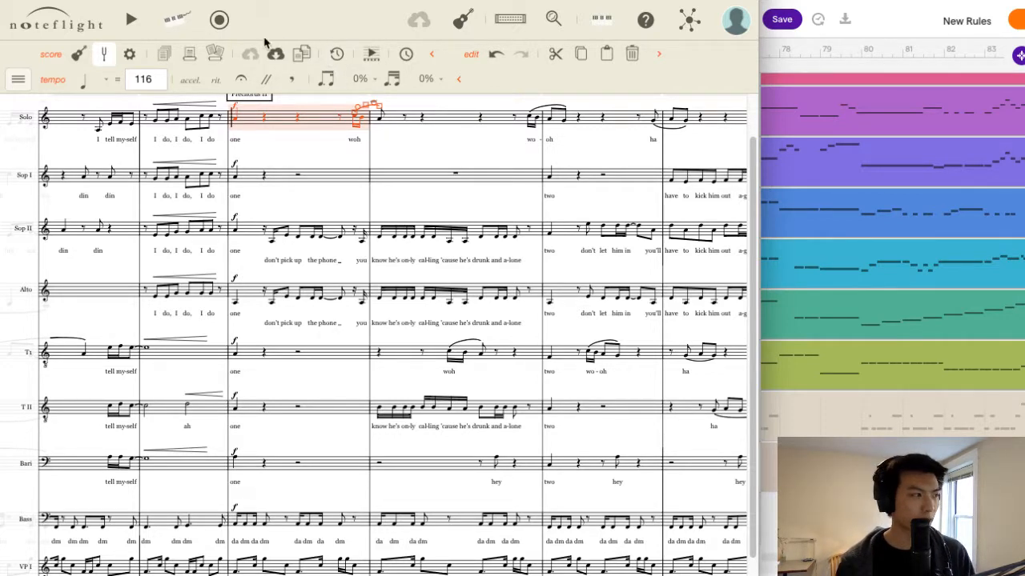
{"action": "left_click", "coordinate": [133, 33]}
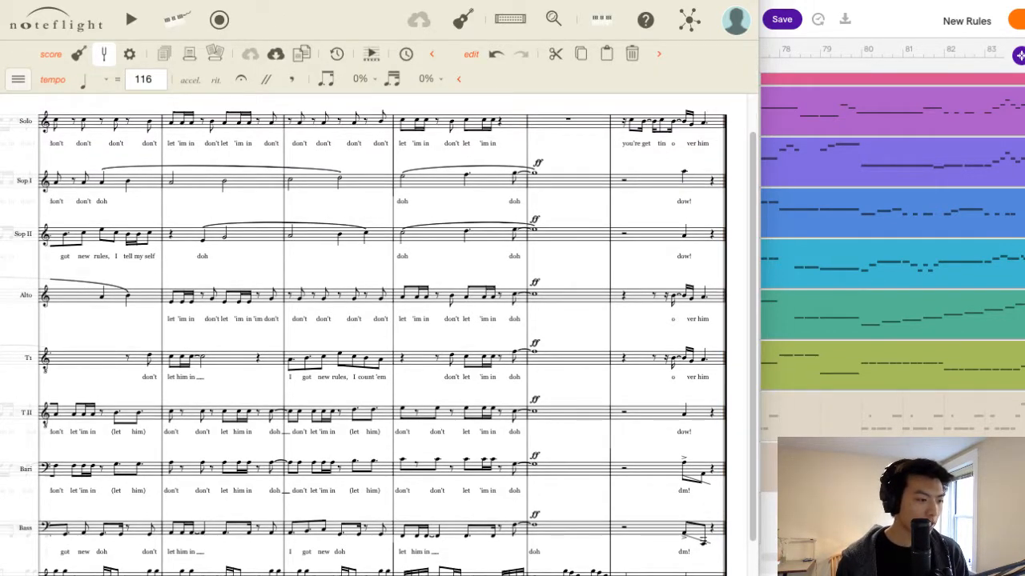
Return to the lead-in to the Bridge and check Solo measures 70 and 71 and the last Soprano I note before it.
{"action": "scroll", "coordinate": [377, 336], "scroll_direction": "left", "scroll_amount": 20}
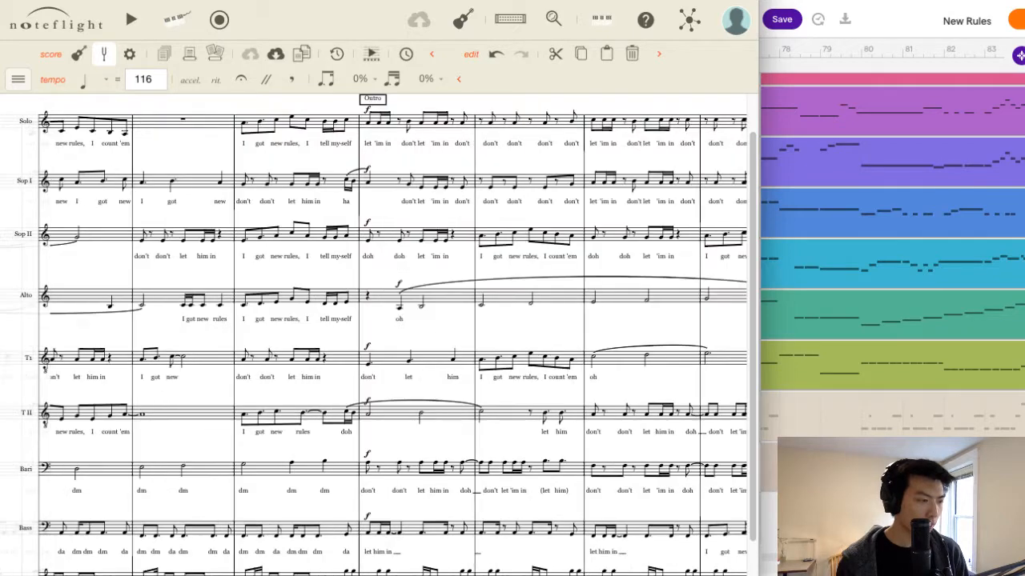
{"action": "scroll", "coordinate": [376, 336], "scroll_direction": "right", "scroll_amount": 10}
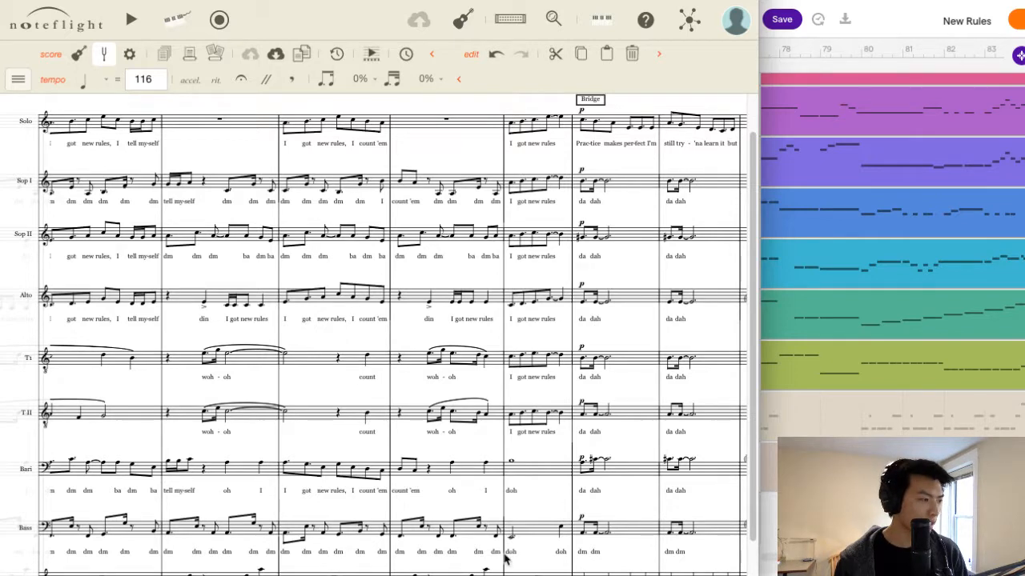
{"action": "scroll", "coordinate": [376, 336], "scroll_direction": "right", "scroll_amount": 8}
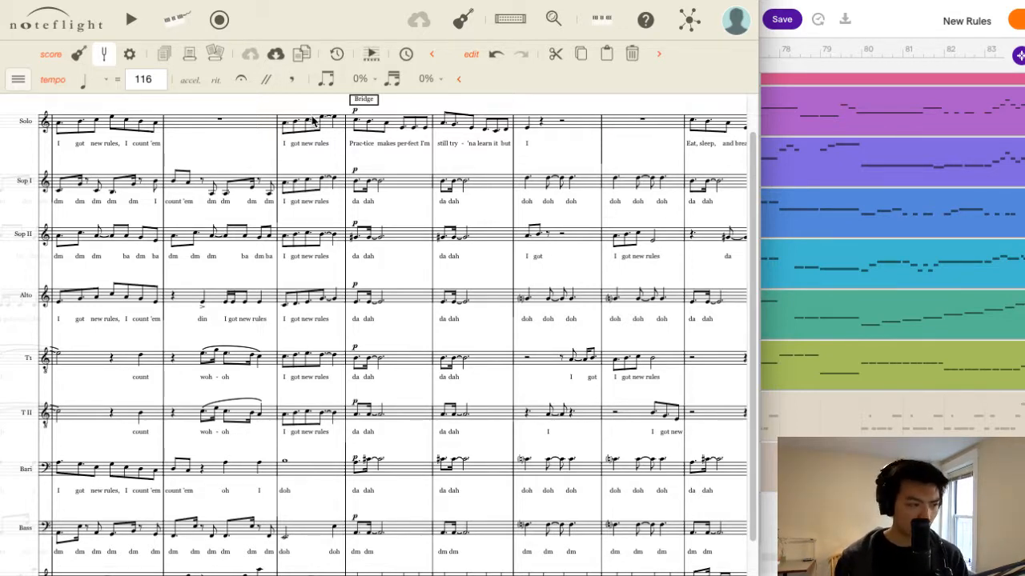
{"action": "left_click", "coordinate": [249, 127]}
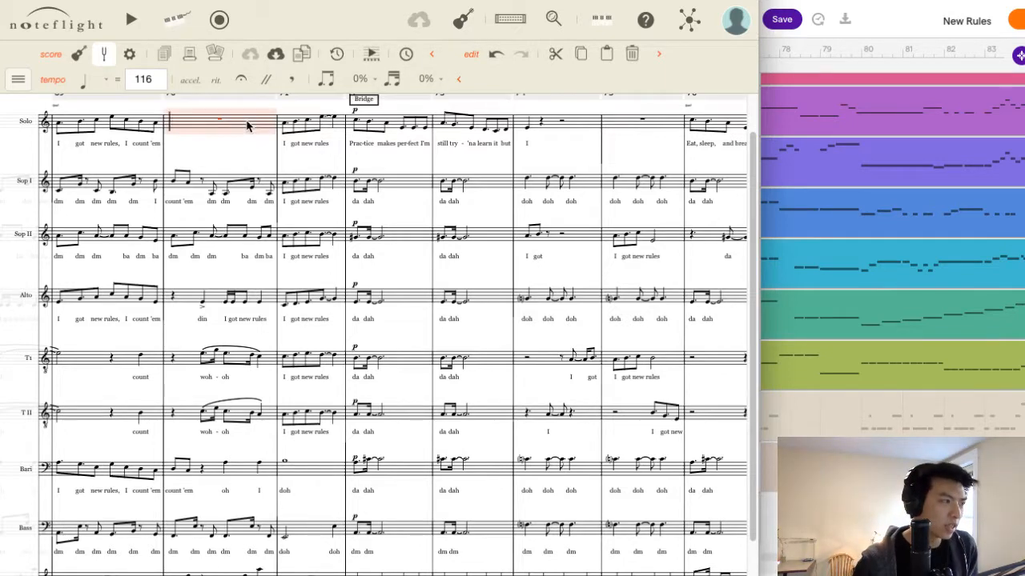
{"action": "left_click", "coordinate": [336, 130]}
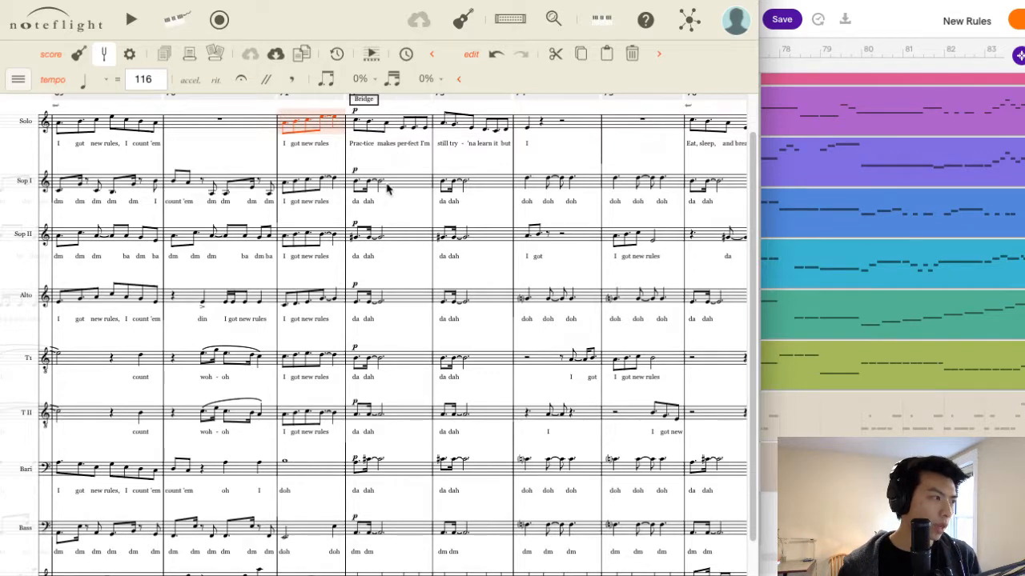
{"action": "left_click", "coordinate": [360, 182]}
{"action": "left_click", "coordinate": [335, 182]}
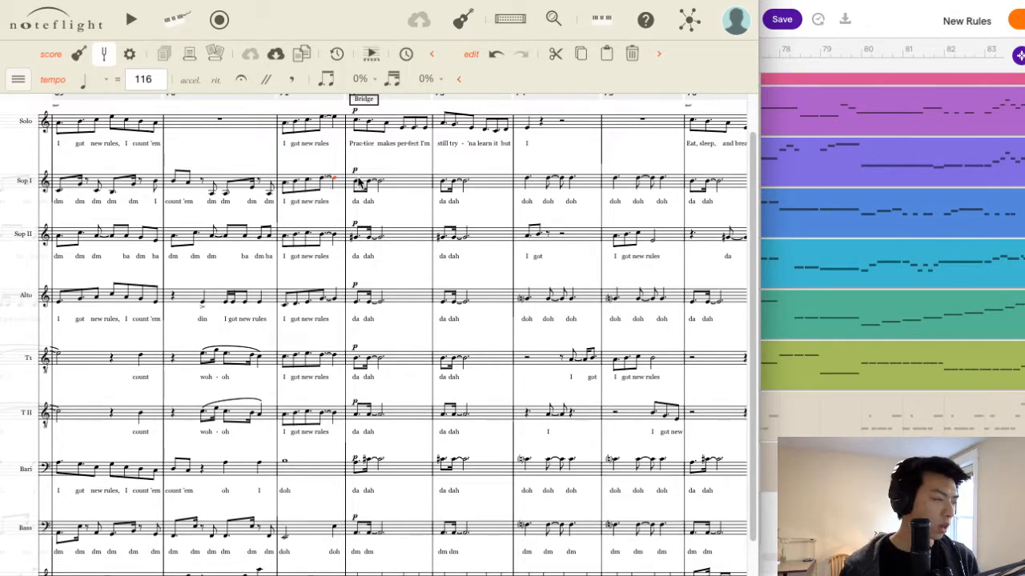
{"action": "left_click", "coordinate": [202, 120]}
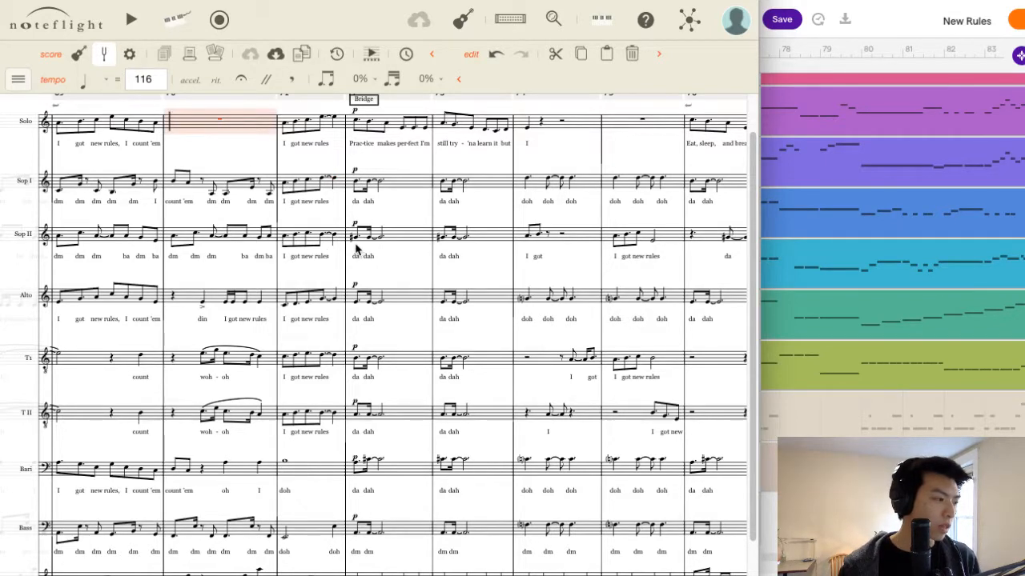
Change the Baritone's first Bridge note to the sharp pitch used at the start of the following measure.
{"action": "left_click", "coordinate": [355, 465]}
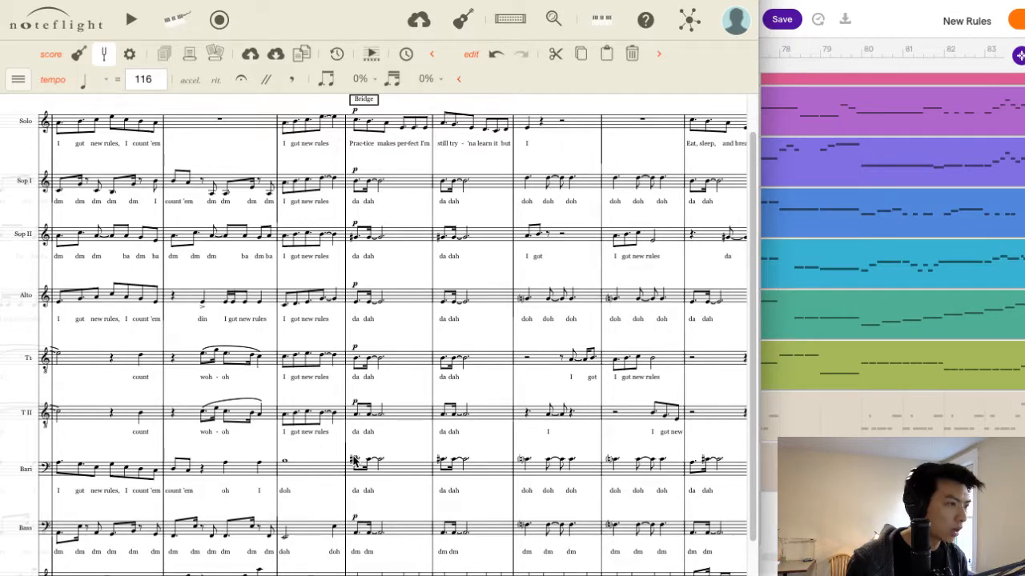
{"action": "left_click", "coordinate": [552, 239]}
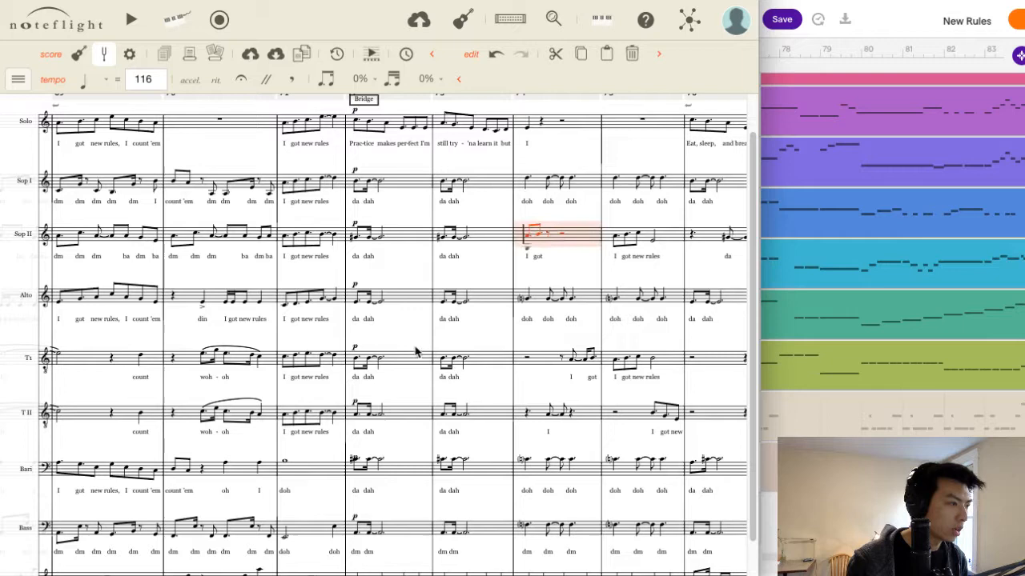
{"action": "left_click", "coordinate": [357, 462]}
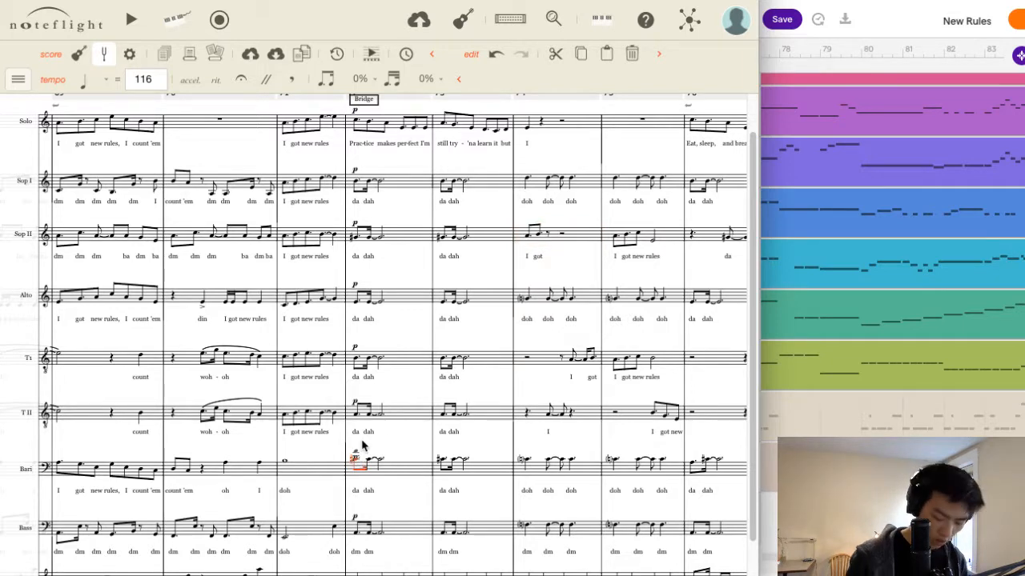
{"action": "key", "text": "ctrl+z"}
{"action": "left_click", "coordinate": [357, 462]}
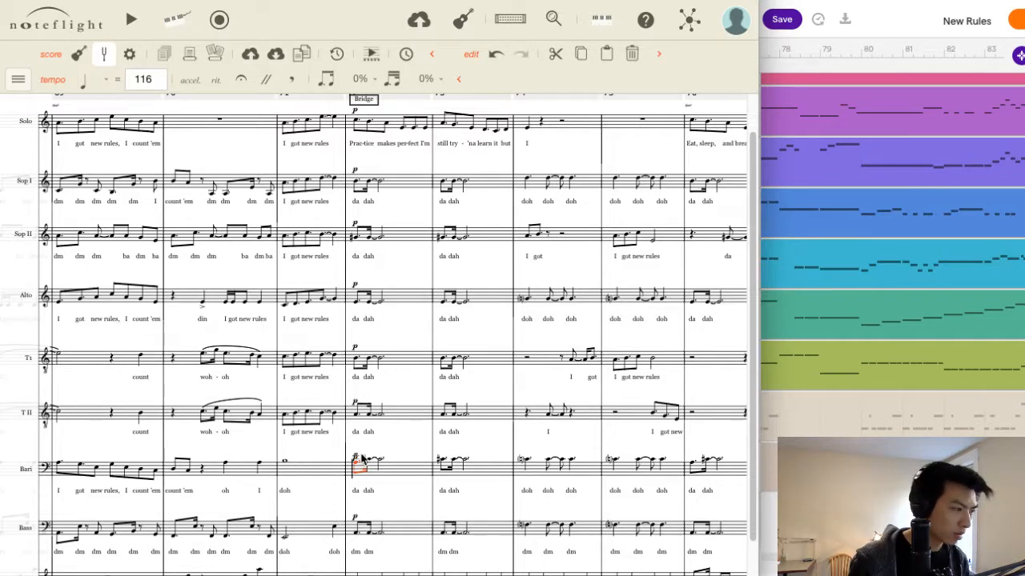
{"action": "key", "text": "space"}
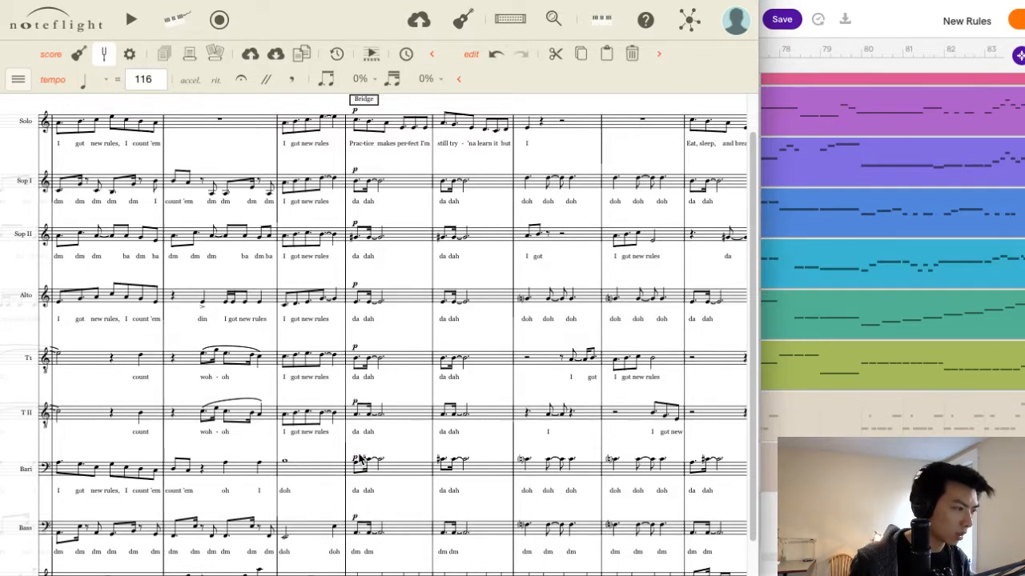
{"action": "key", "text": "space"}
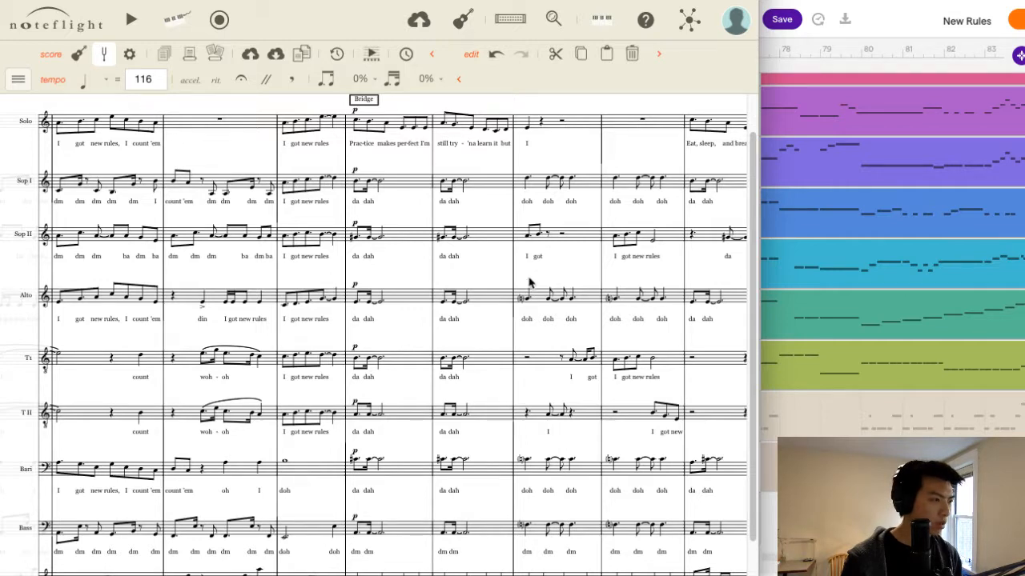
Raise the first Baritone note of measure 76 to the sharp pitch that opens measure 77.
{"action": "scroll", "coordinate": [530, 282], "scroll_direction": "right", "scroll_amount": 2}
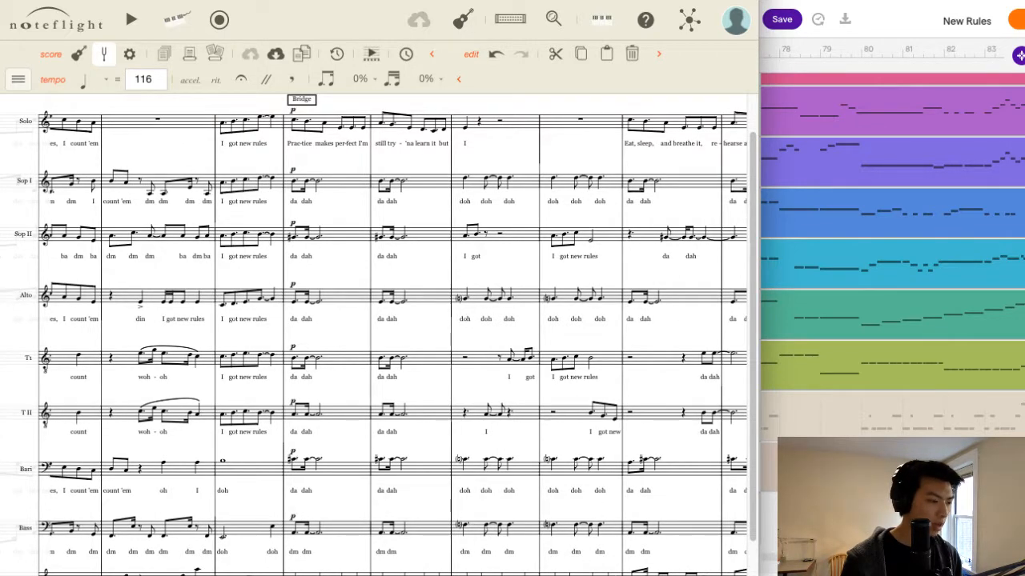
{"action": "scroll", "coordinate": [374, 335], "scroll_direction": "right", "scroll_amount": 5}
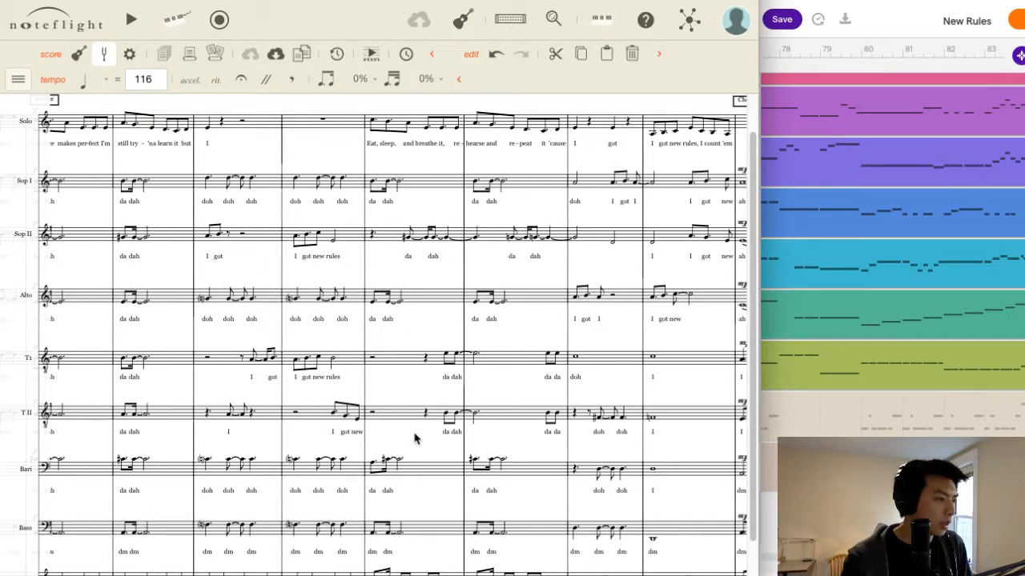
{"action": "left_click", "coordinate": [415, 295]}
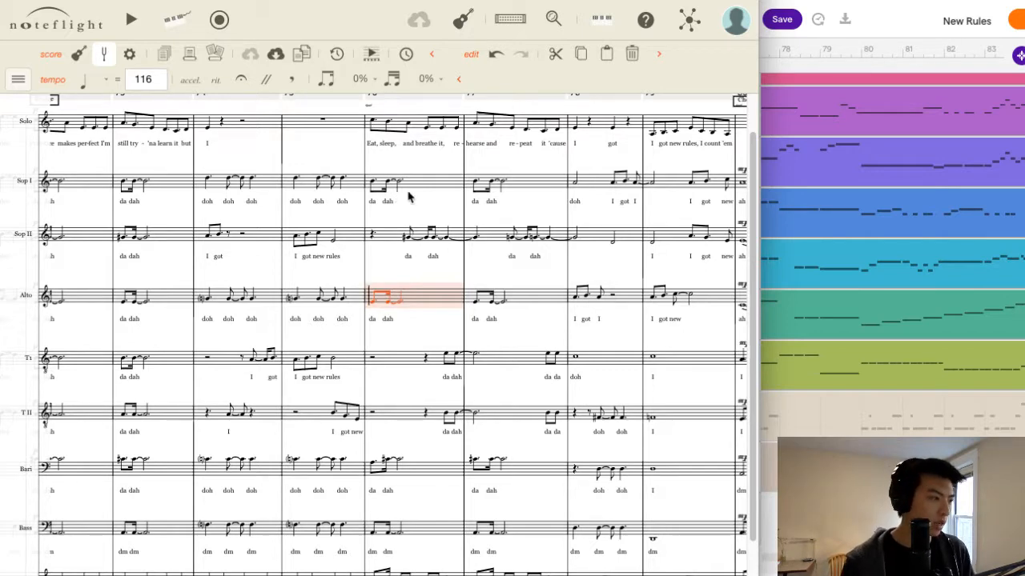
{"action": "left_click", "coordinate": [381, 468]}
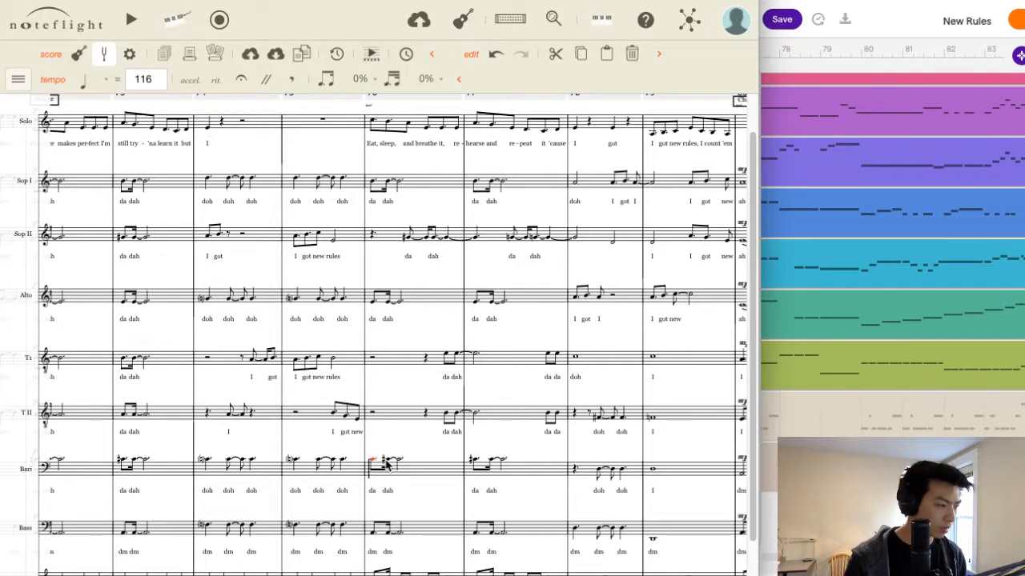
{"action": "key", "text": "plus"}
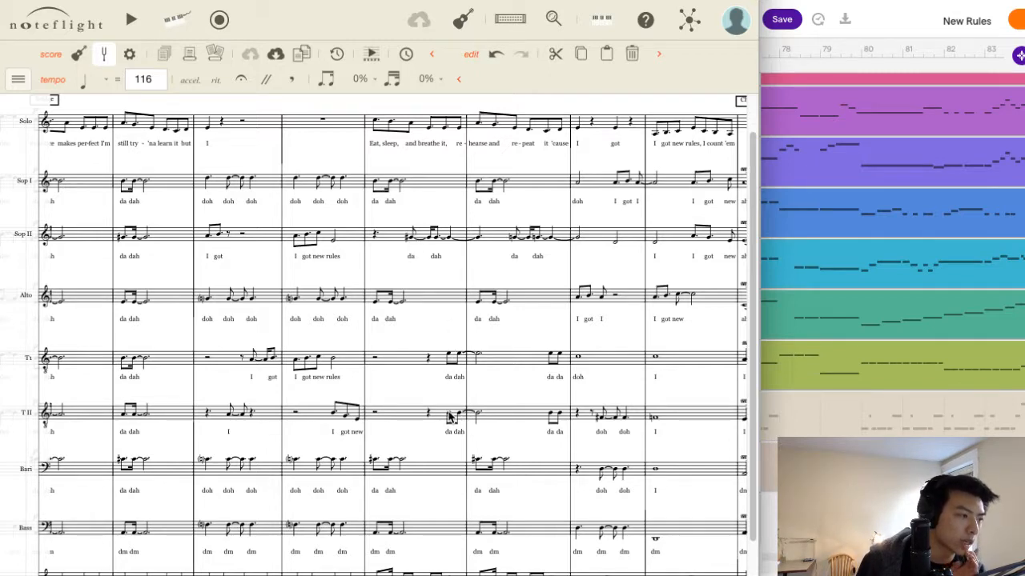
Check the Tenor I, Tenor II and Soprano II "da dah" entries in measures 76 and 77 and the Tenor II opening of Chorus III.
{"action": "left_click", "coordinate": [448, 358]}
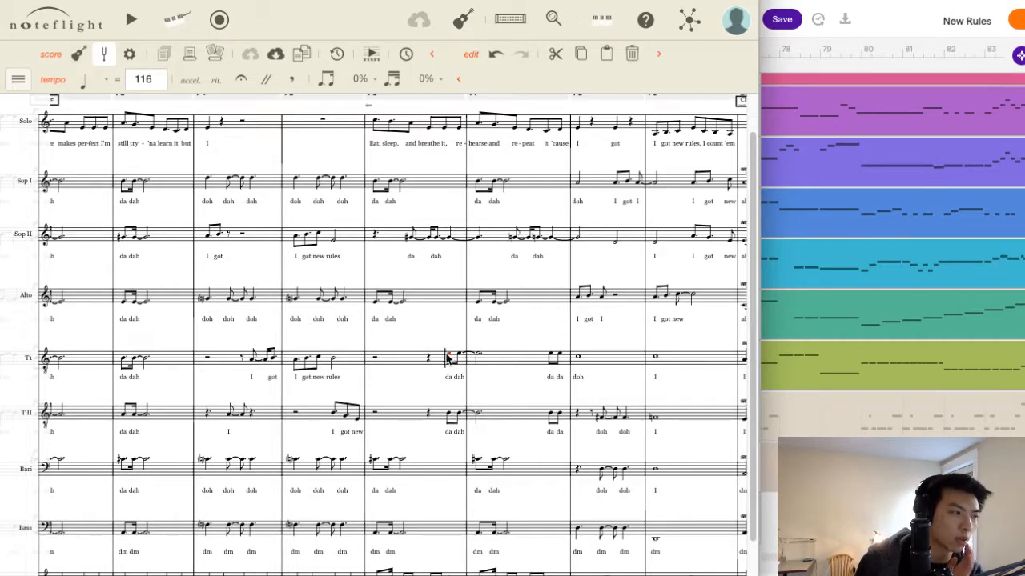
{"action": "left_click", "coordinate": [450, 416]}
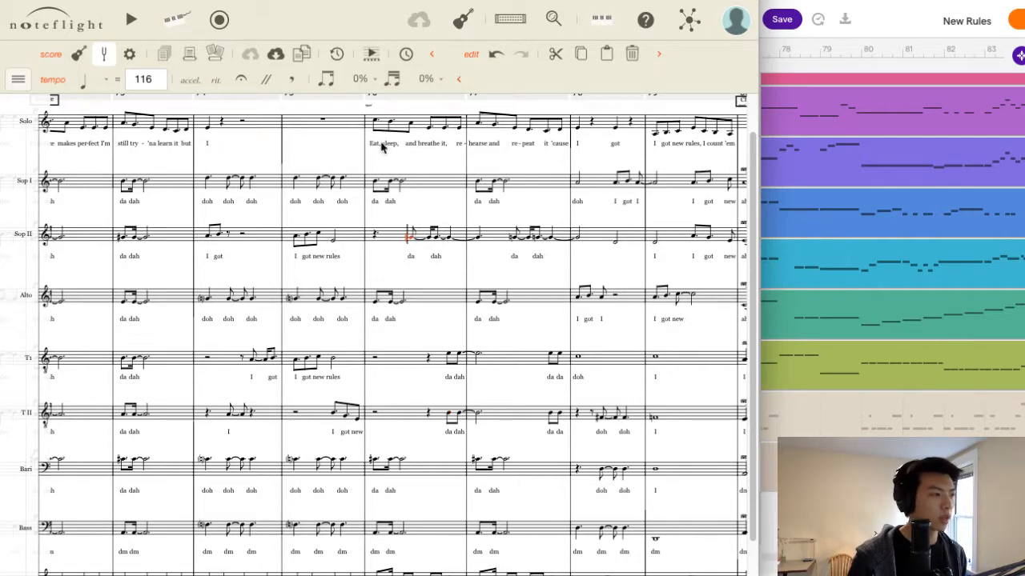
{"action": "scroll", "coordinate": [406, 234], "scroll_direction": "right", "scroll_amount": 4}
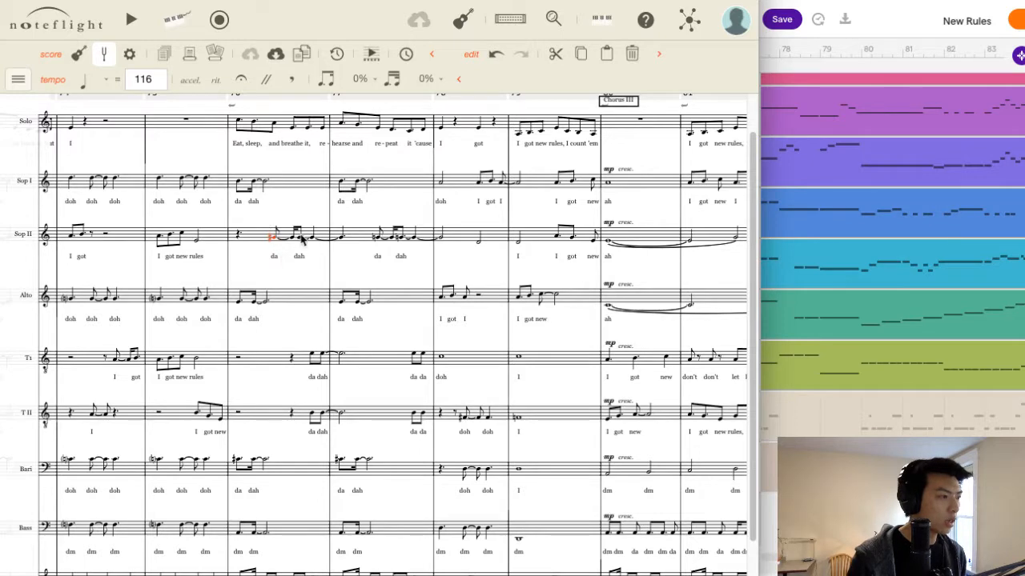
{"action": "left_click", "coordinate": [402, 240]}
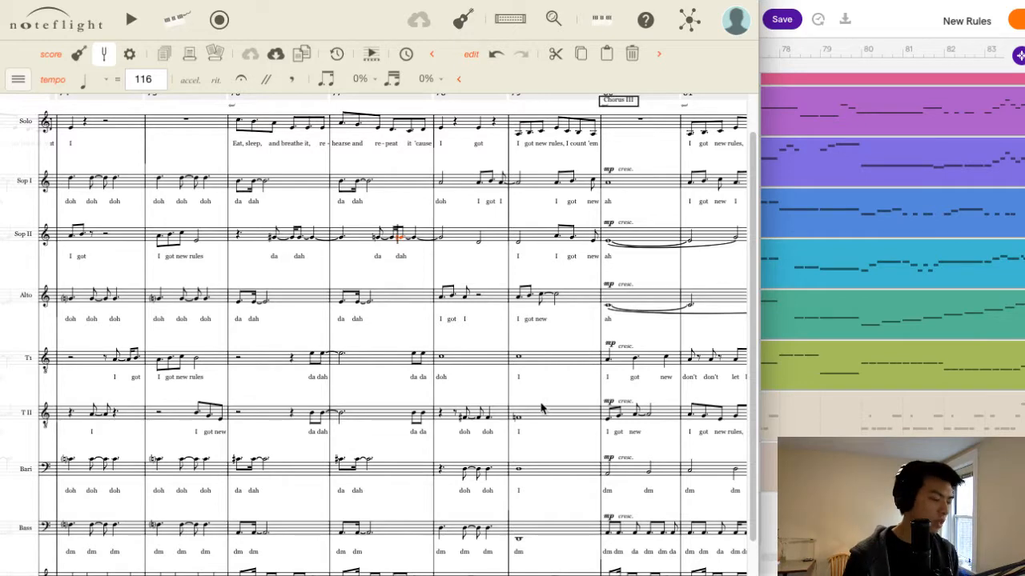
{"action": "left_click", "coordinate": [607, 418]}
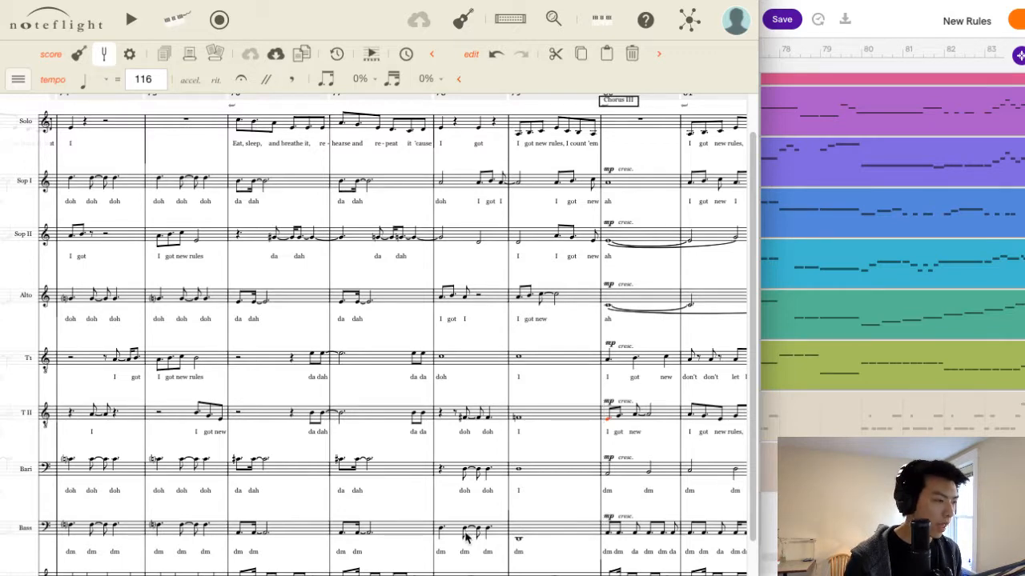
Check the Tenor I, Tenor II and Solo parts in measure 78 and the Tenor II note in measure 79.
{"action": "left_click", "coordinate": [482, 359]}
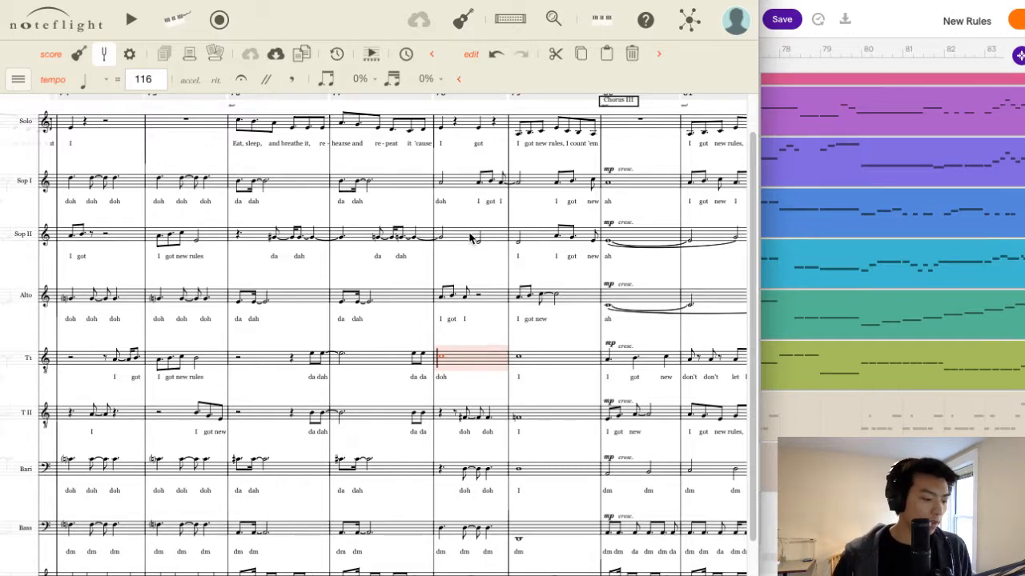
{"action": "left_click", "coordinate": [504, 303]}
{"action": "left_click", "coordinate": [488, 362]}
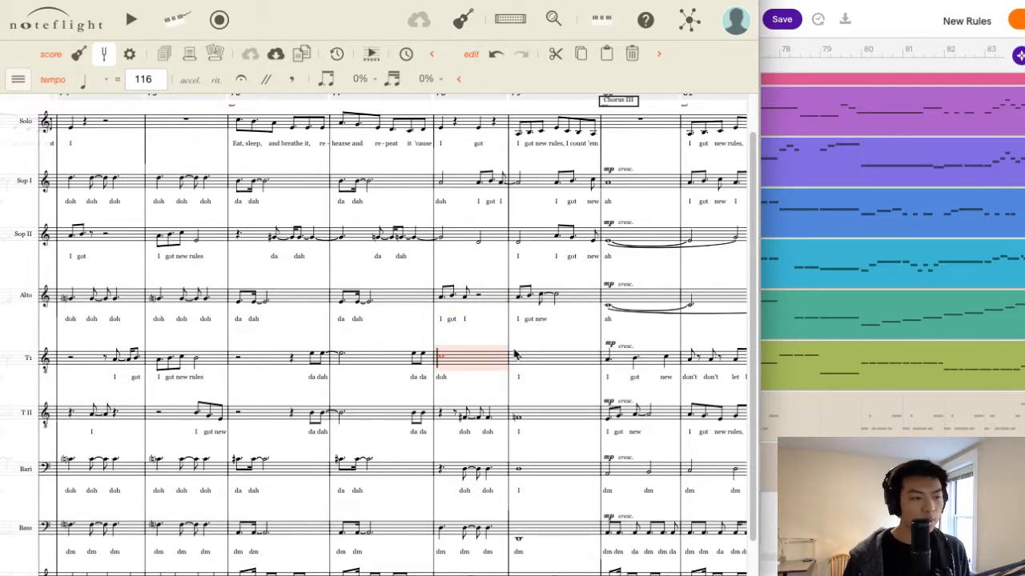
{"action": "left_click", "coordinate": [480, 389]}
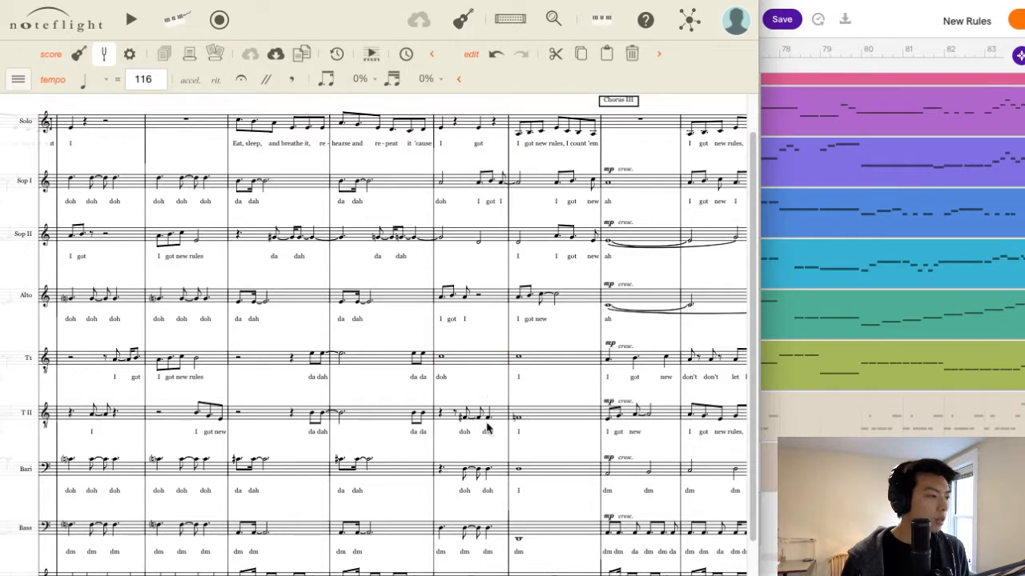
{"action": "left_click", "coordinate": [501, 416]}
{"action": "left_click", "coordinate": [466, 415]}
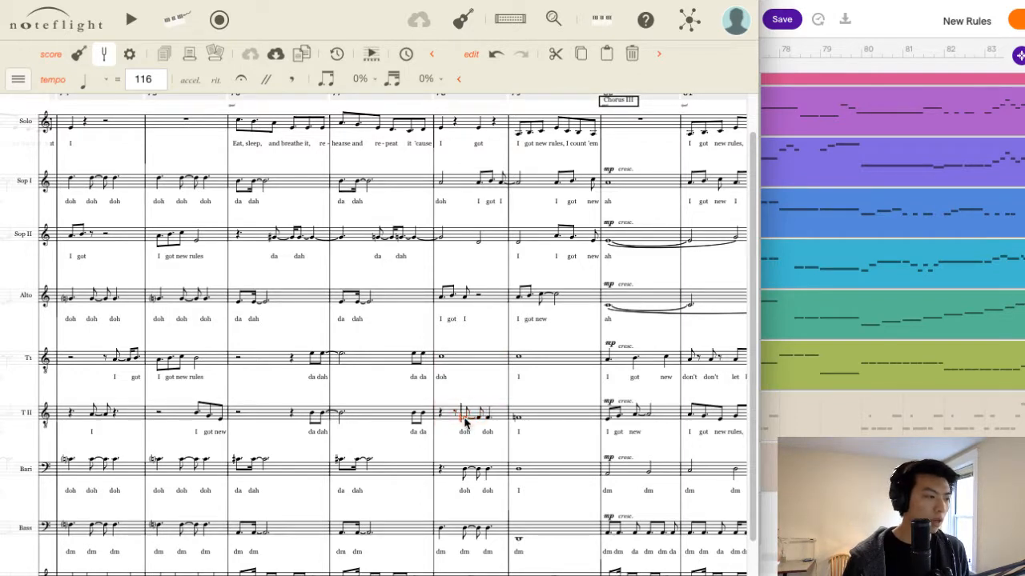
{"action": "left_click", "coordinate": [468, 128]}
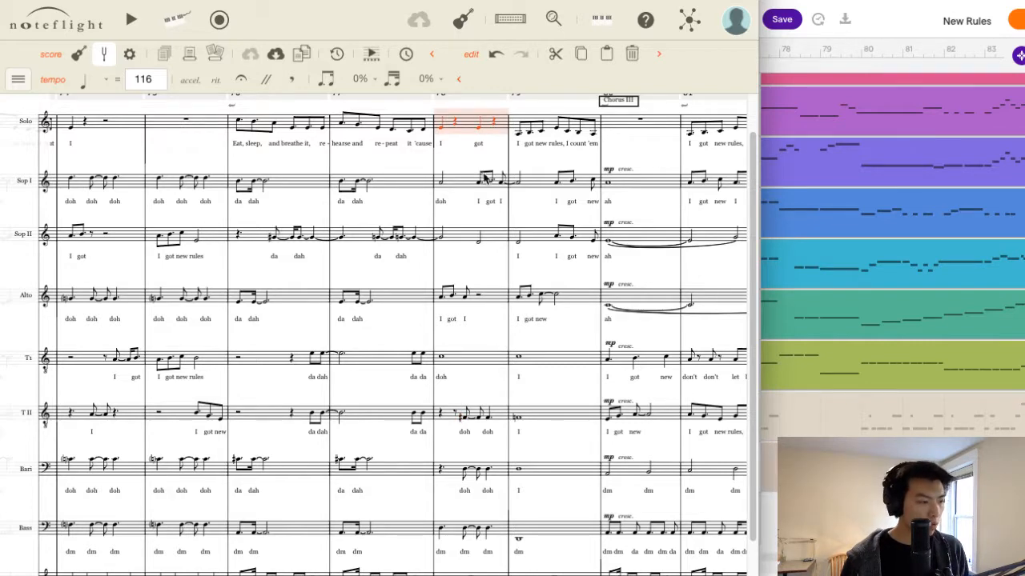
{"action": "left_click", "coordinate": [535, 417]}
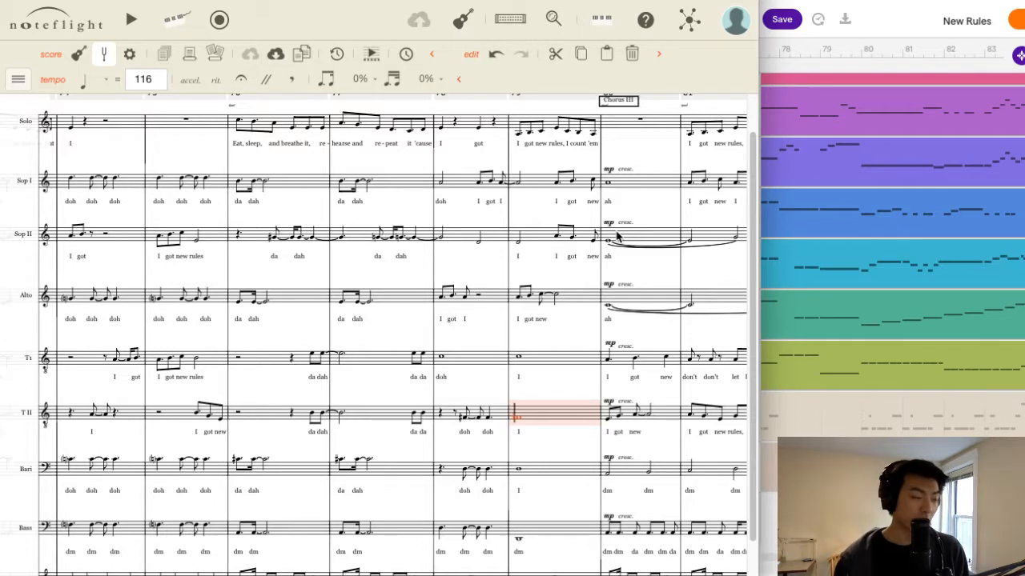
Play the score from Solo measure 70 through the Bridge and stop at the start of Chorus III.
{"action": "left_click", "coordinate": [216, 136]}
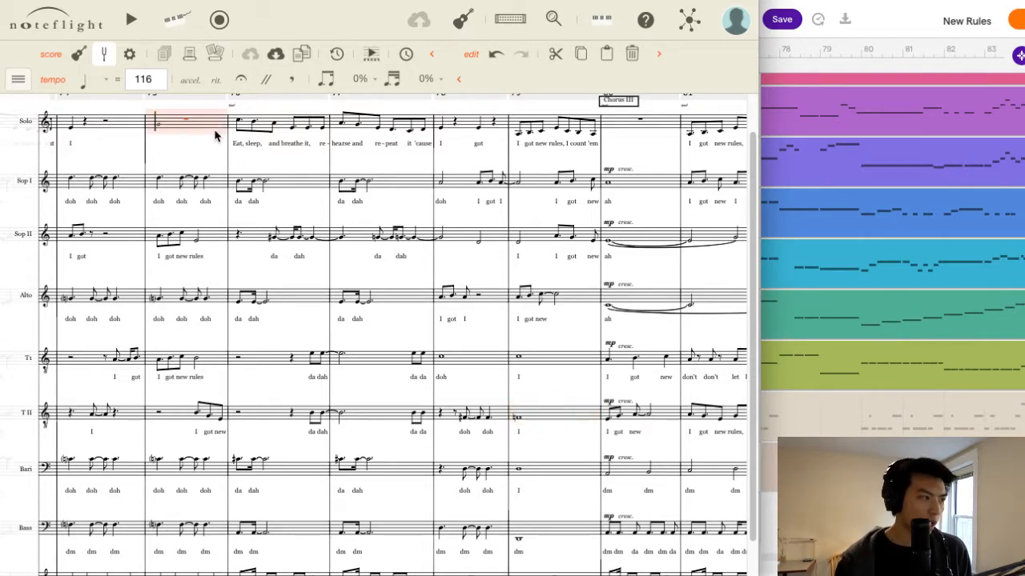
{"action": "scroll", "coordinate": [235, 153], "scroll_direction": "up", "scroll_amount": 1}
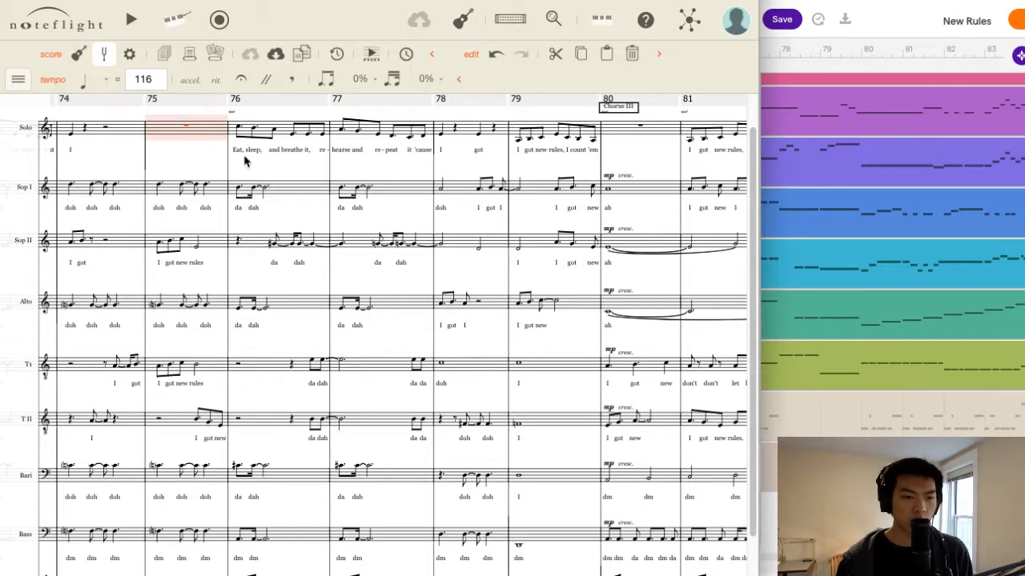
{"action": "scroll", "coordinate": [272, 239], "scroll_direction": "down", "scroll_amount": 1}
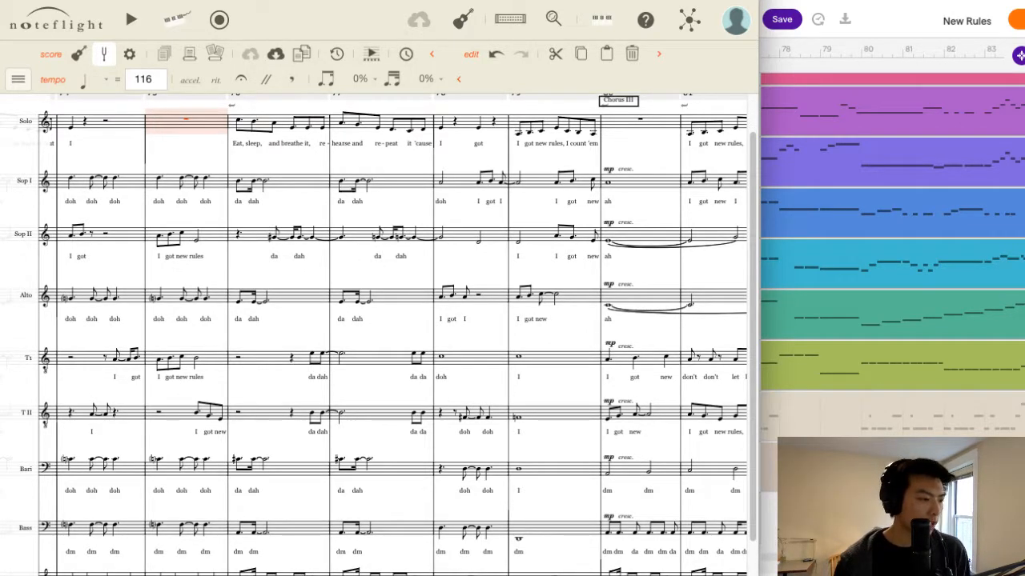
{"action": "scroll", "coordinate": [374, 335], "scroll_direction": "right", "scroll_amount": 10}
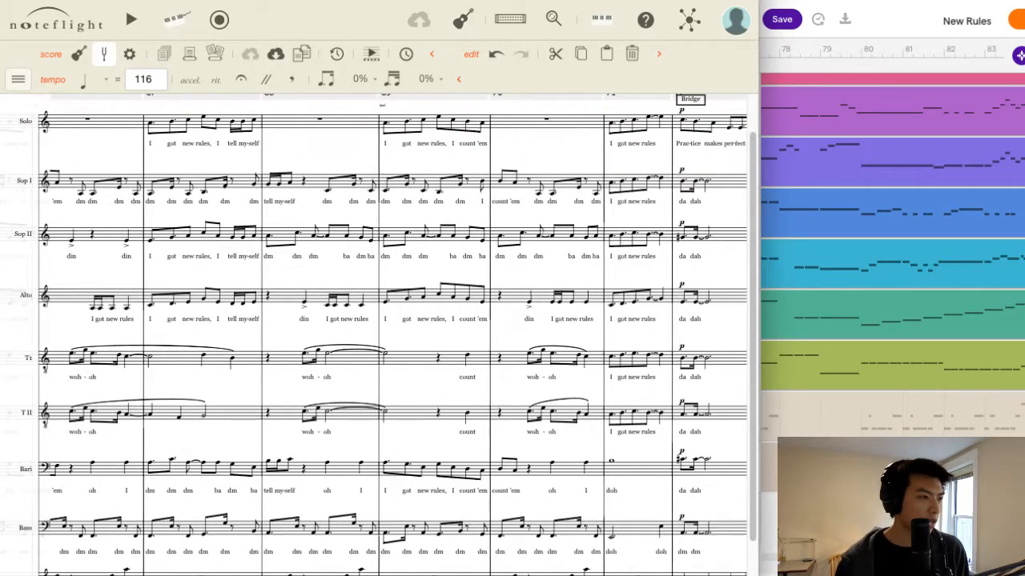
{"action": "scroll", "coordinate": [374, 334], "scroll_direction": "right", "scroll_amount": 2}
{"action": "left_click", "coordinate": [453, 124]}
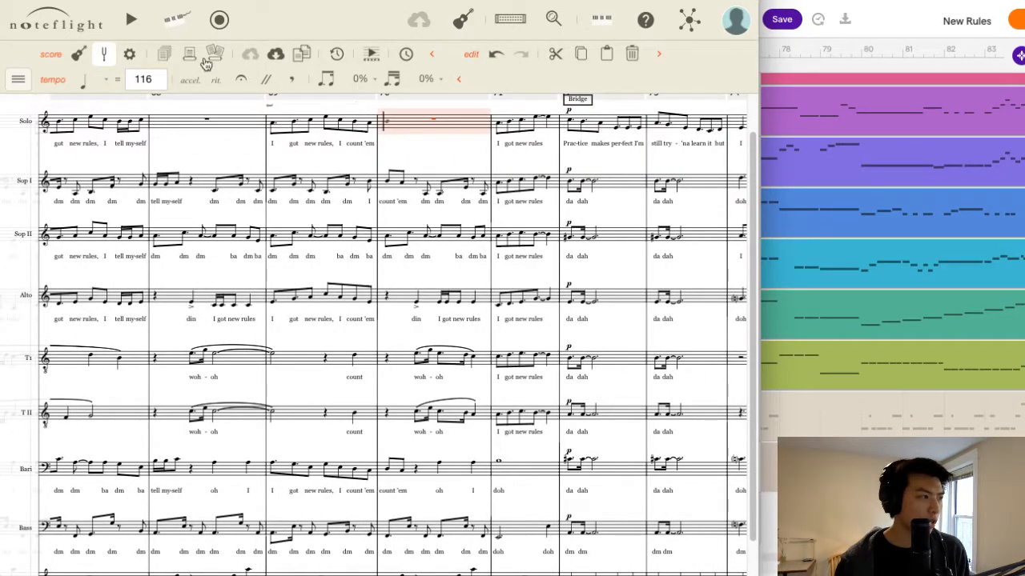
{"action": "left_click", "coordinate": [131, 19]}
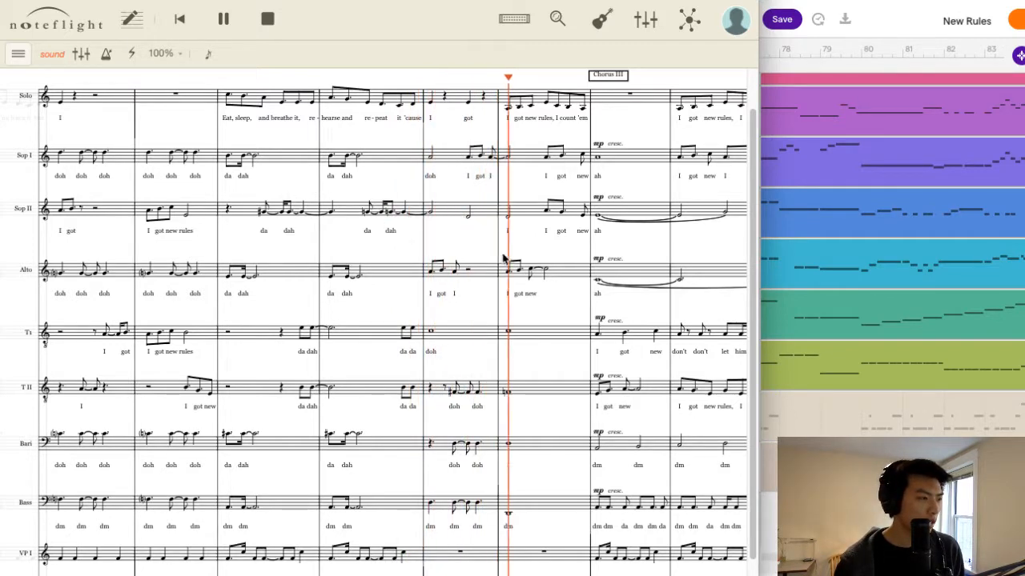
{"action": "left_click", "coordinate": [278, 26]}
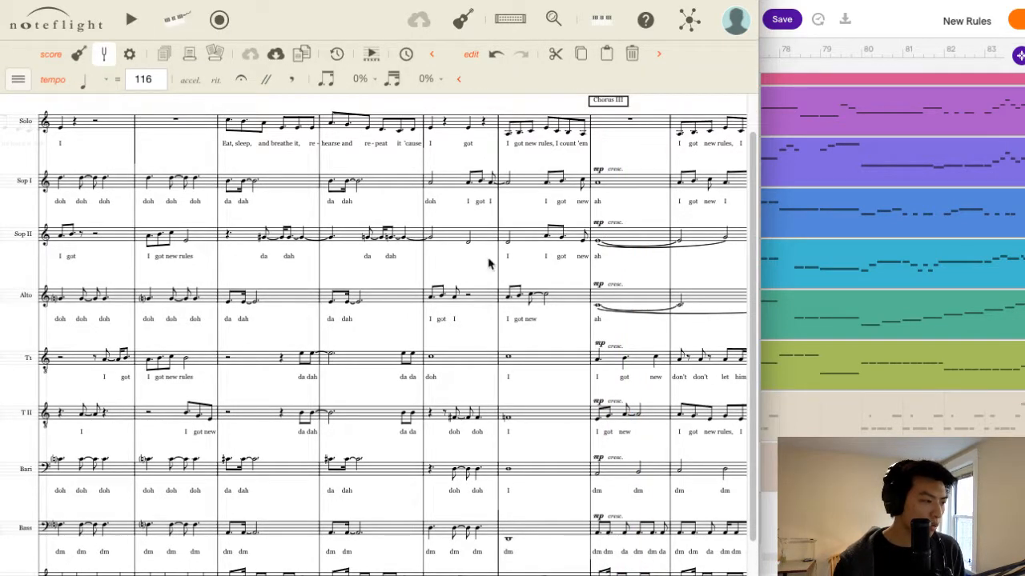
Delete the lyric "I" under the first Soprano II note of measure 79.
{"action": "left_click", "coordinate": [468, 240]}
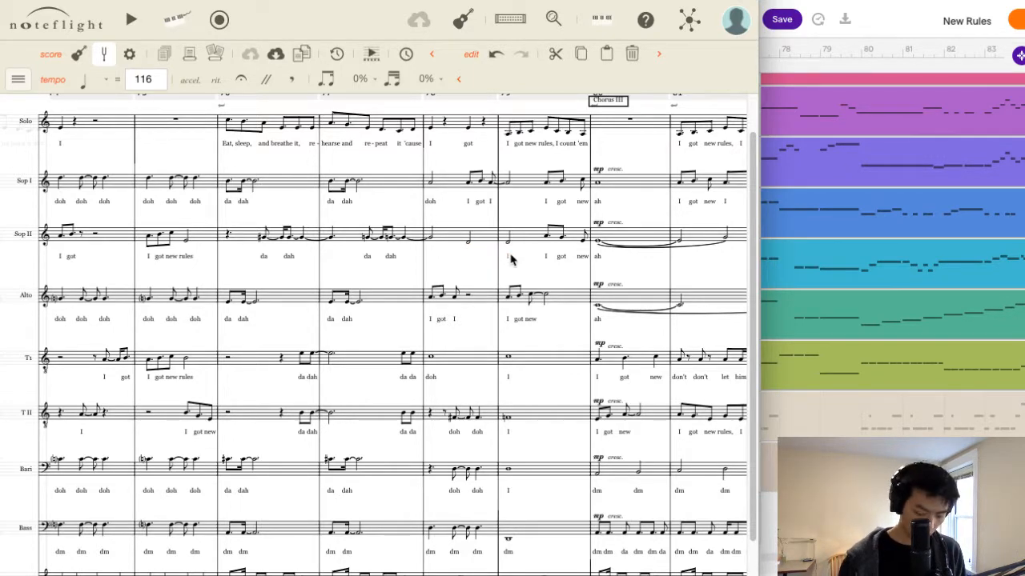
{"action": "key", "text": "BackSpace"}
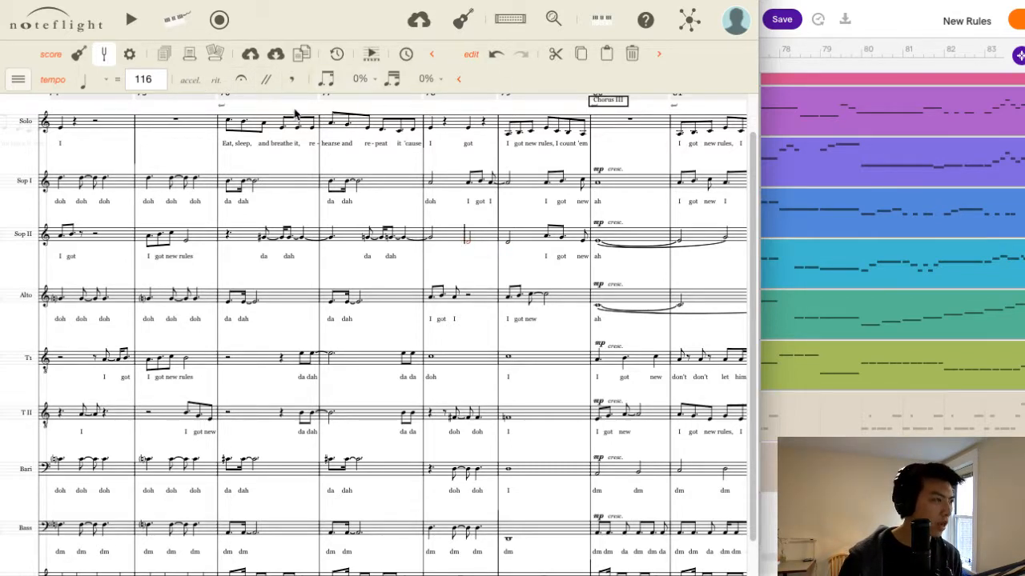
Tie the second Soprano II note of measure 78 into measure 79 with the lyric "I" and save the score.
{"action": "left_click", "coordinate": [22, 90]}
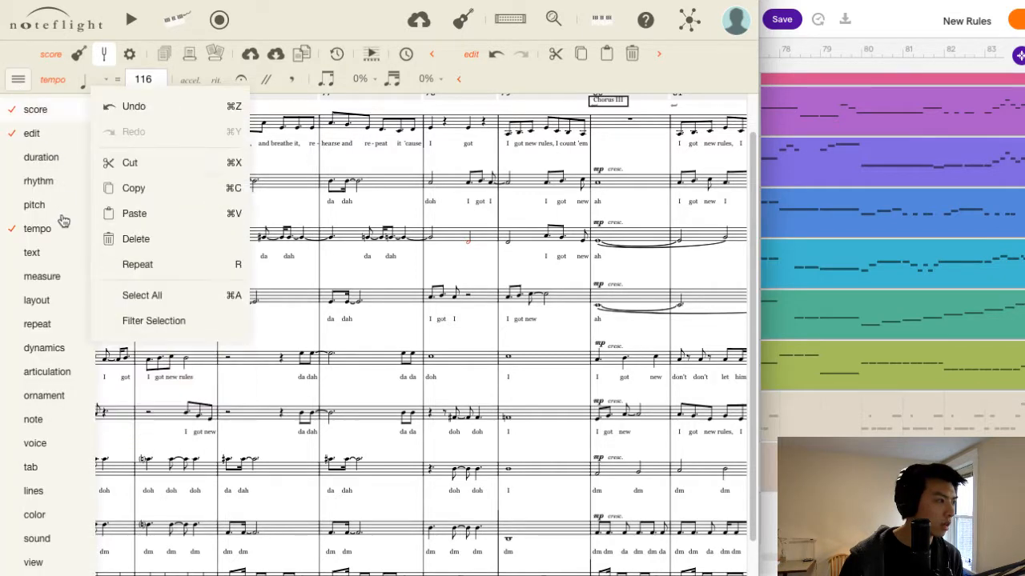
{"action": "mouse_move", "coordinate": [62, 263]}
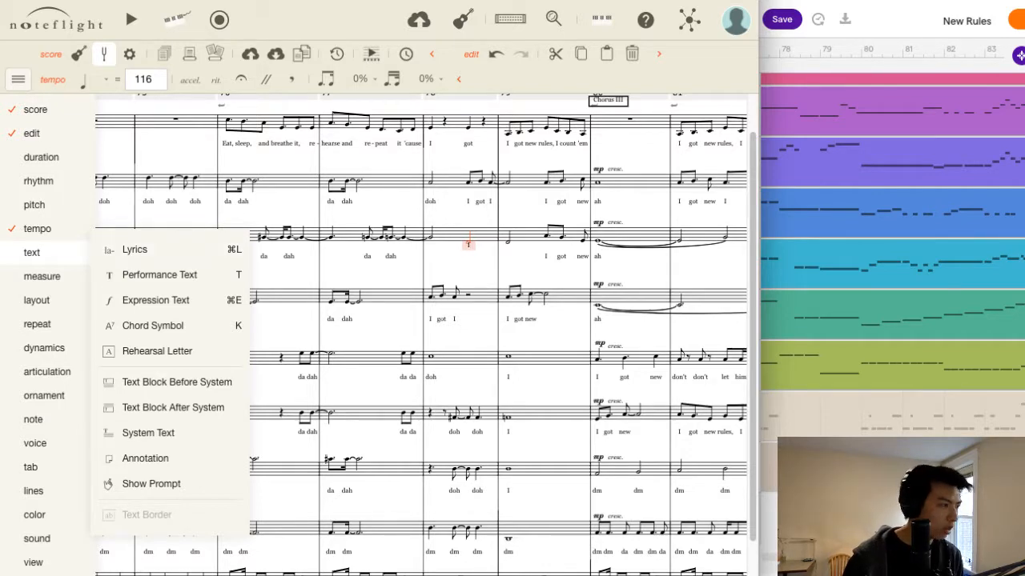
{"action": "mouse_move", "coordinate": [32, 184]}
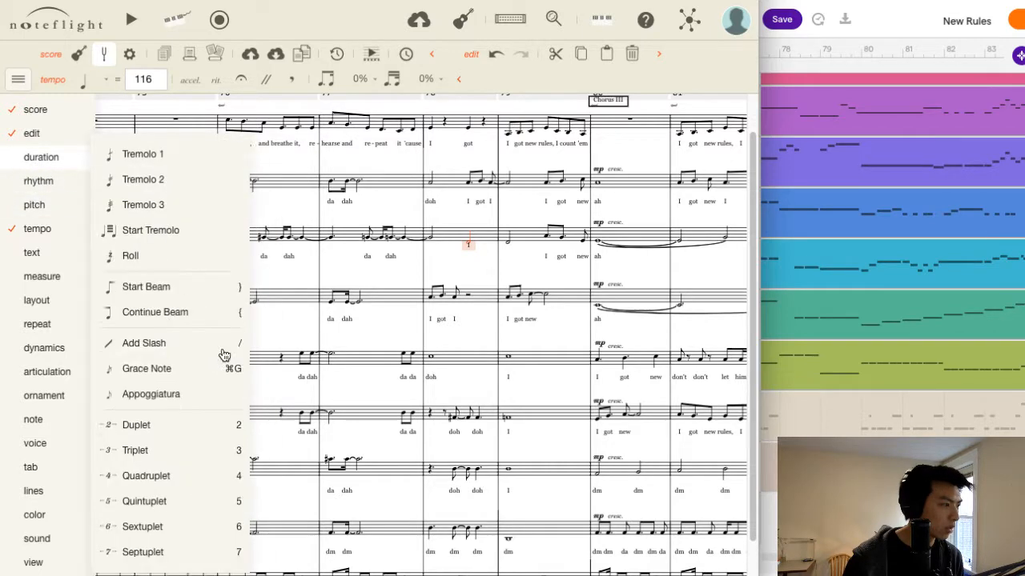
{"action": "mouse_move", "coordinate": [62, 157]}
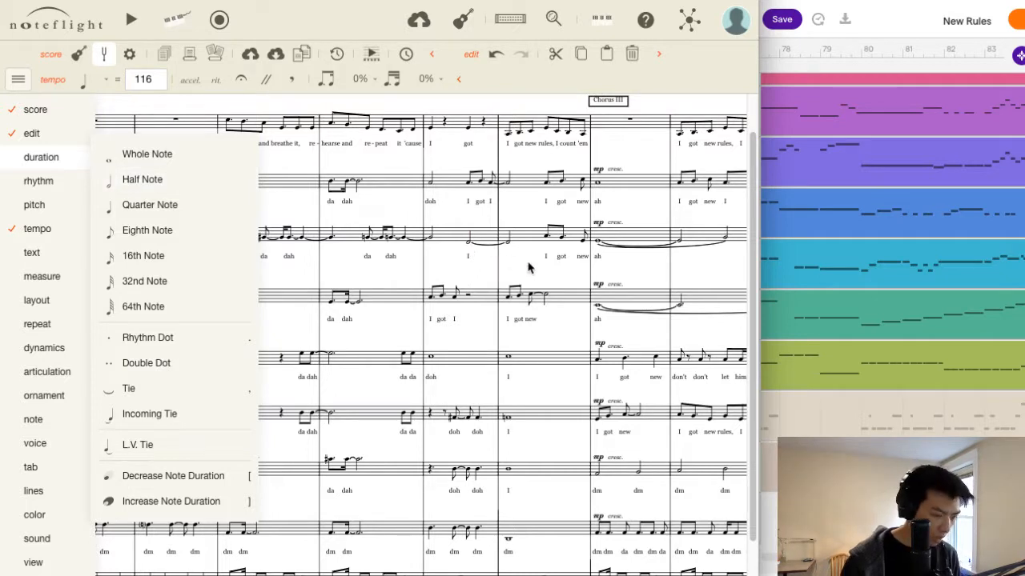
{"action": "left_click", "coordinate": [528, 264]}
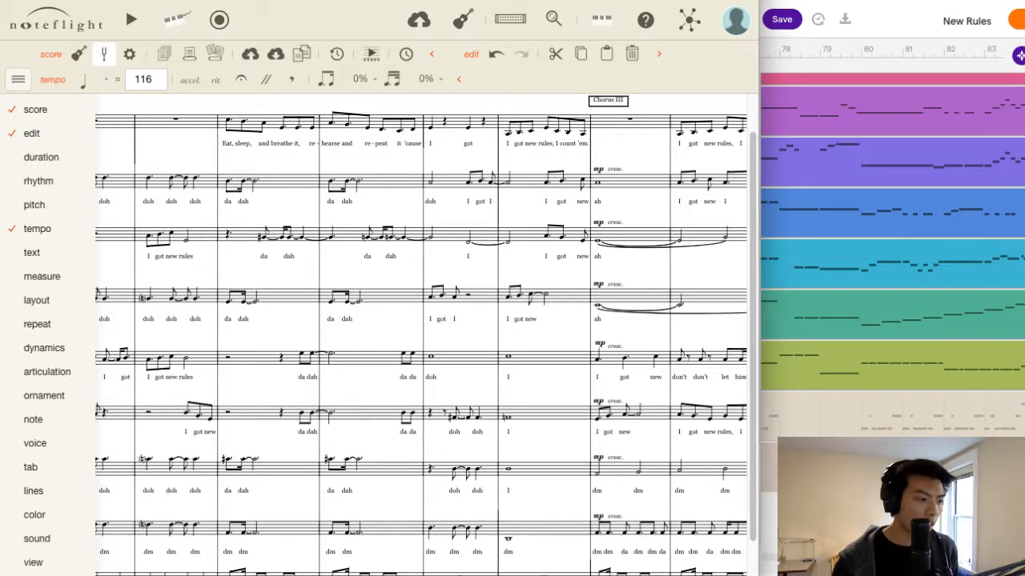
{"action": "key", "text": "super+s"}
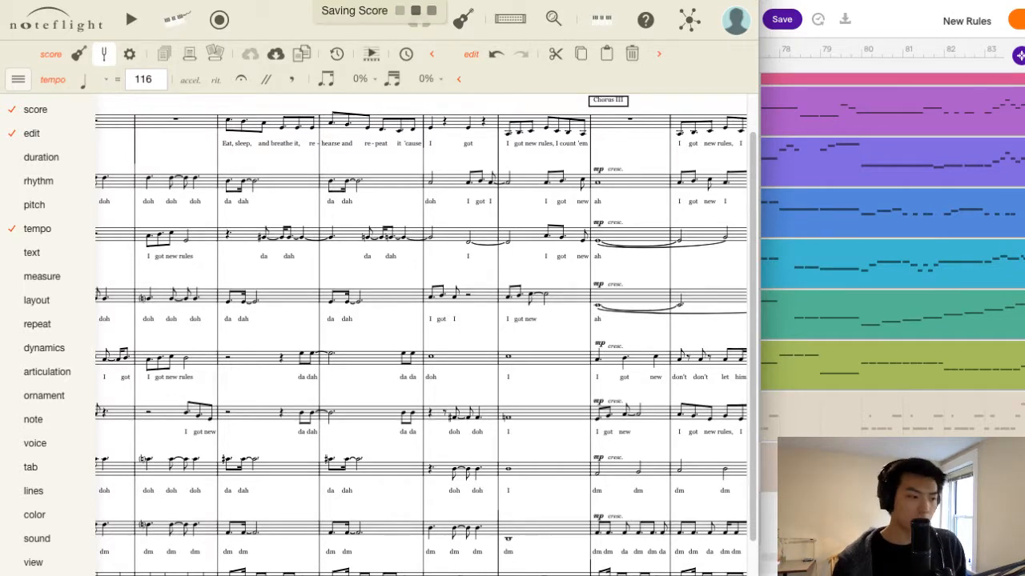
Review Chorus III up to the Outro, checking the Baritone, Tenor I and Soprano II entries in its opening measure.
{"action": "scroll", "coordinate": [422, 334], "scroll_direction": "right", "scroll_amount": 10}
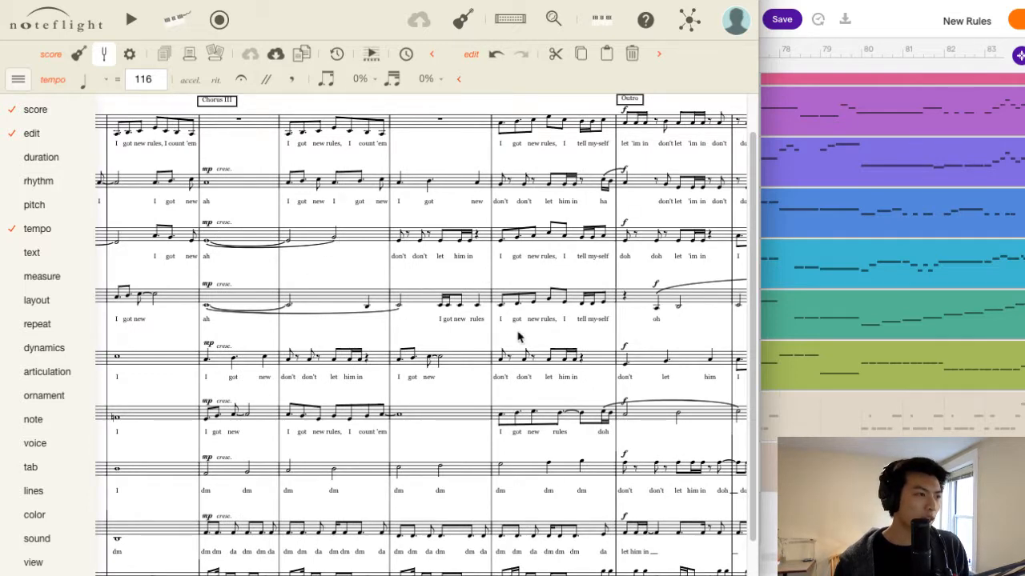
{"action": "scroll", "coordinate": [696, 114], "scroll_direction": "right", "scroll_amount": 4}
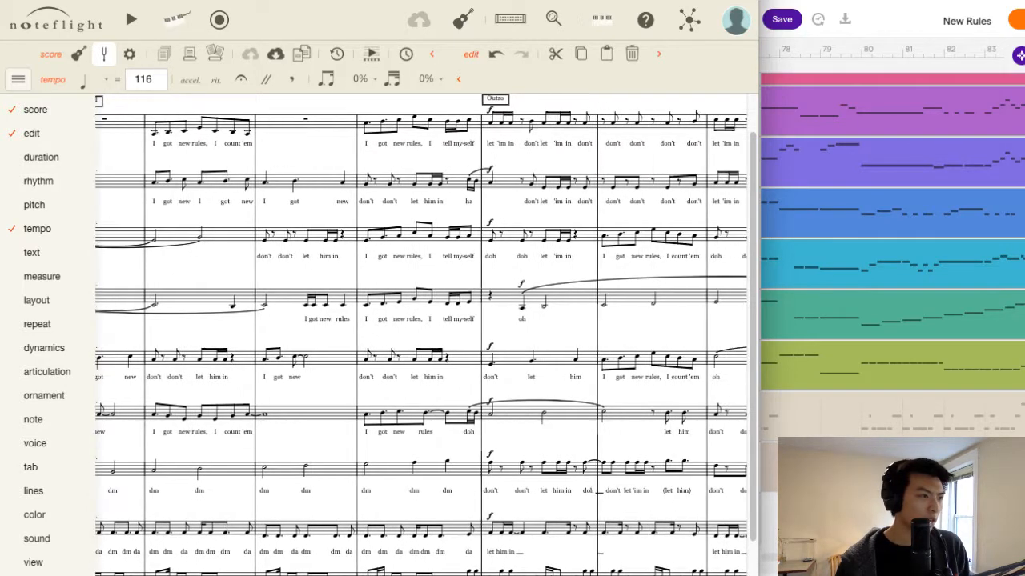
{"action": "scroll", "coordinate": [696, 114], "scroll_direction": "left", "scroll_amount": 5}
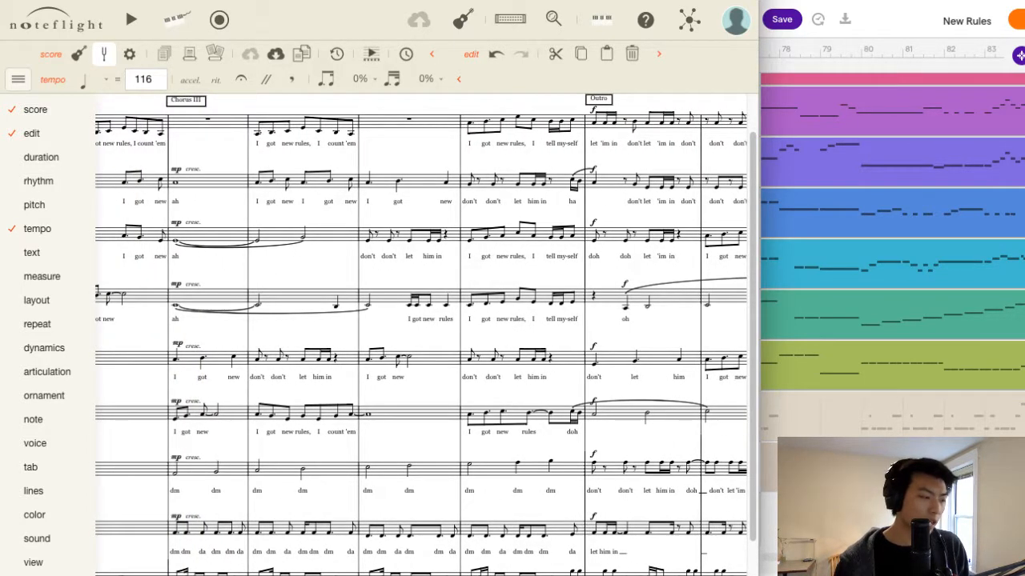
{"action": "scroll", "coordinate": [421, 334], "scroll_direction": "right", "scroll_amount": 4}
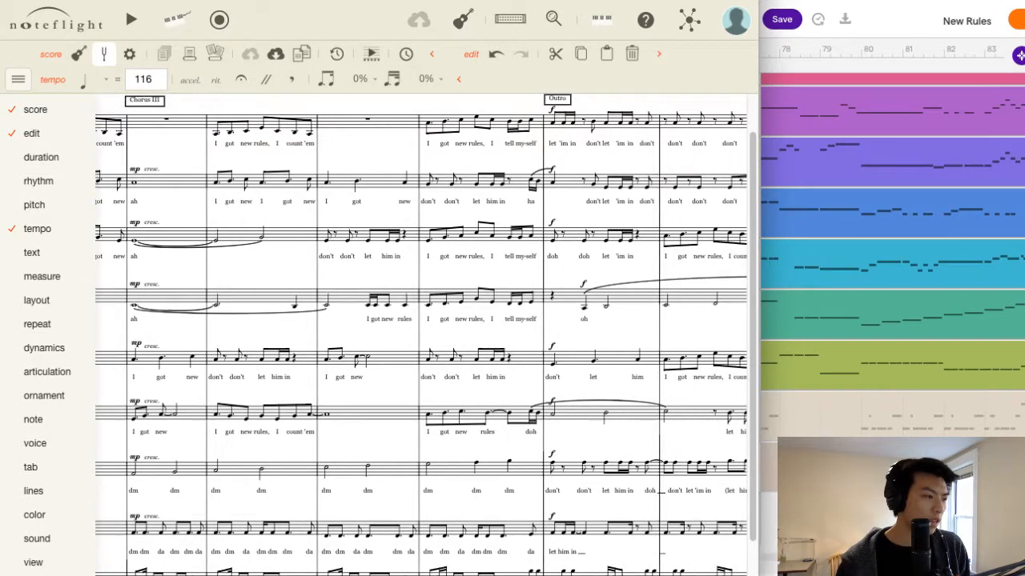
{"action": "scroll", "coordinate": [421, 335], "scroll_direction": "left", "scroll_amount": 2}
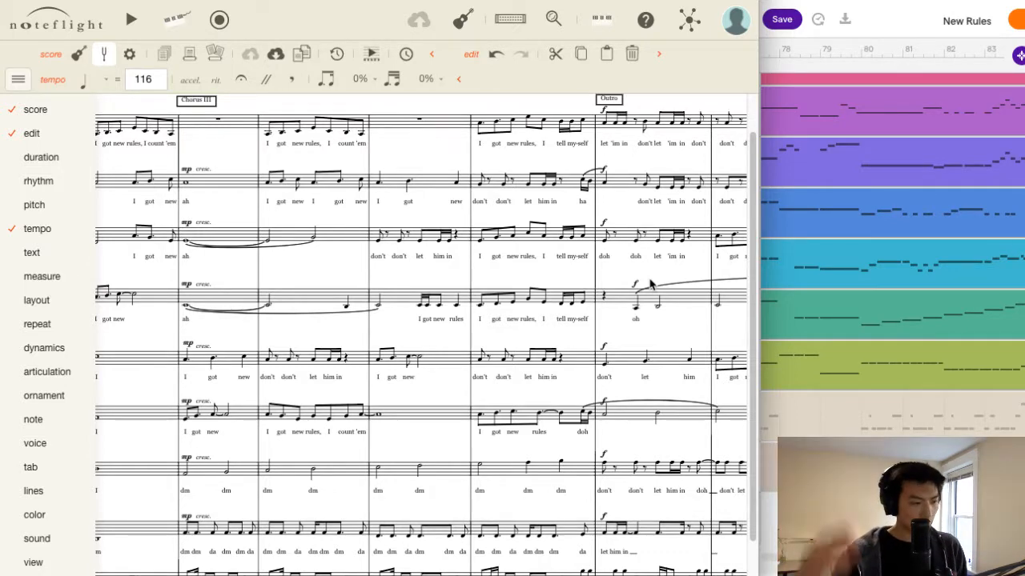
{"action": "left_click", "coordinate": [250, 481]}
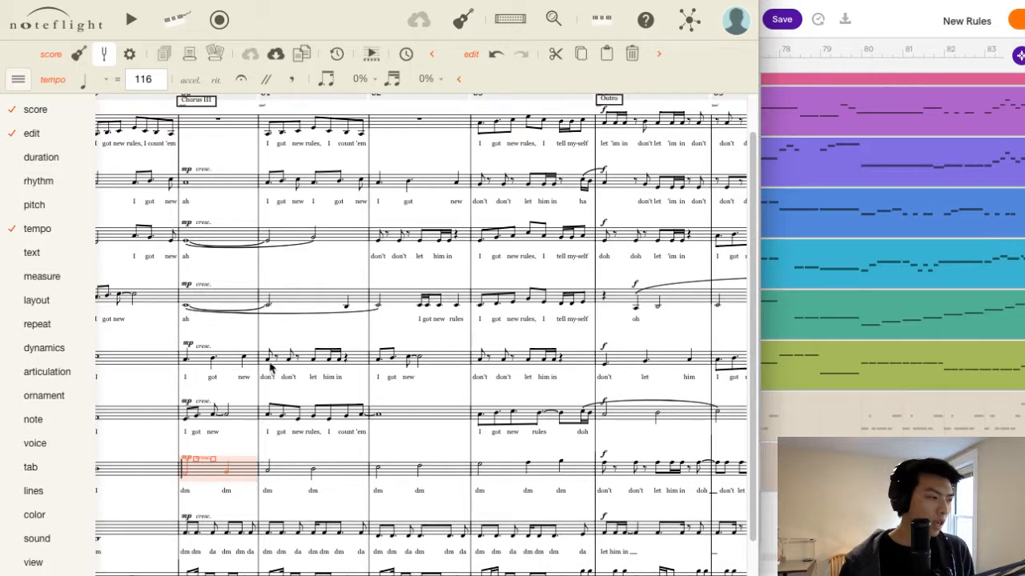
{"action": "left_click", "coordinate": [227, 362]}
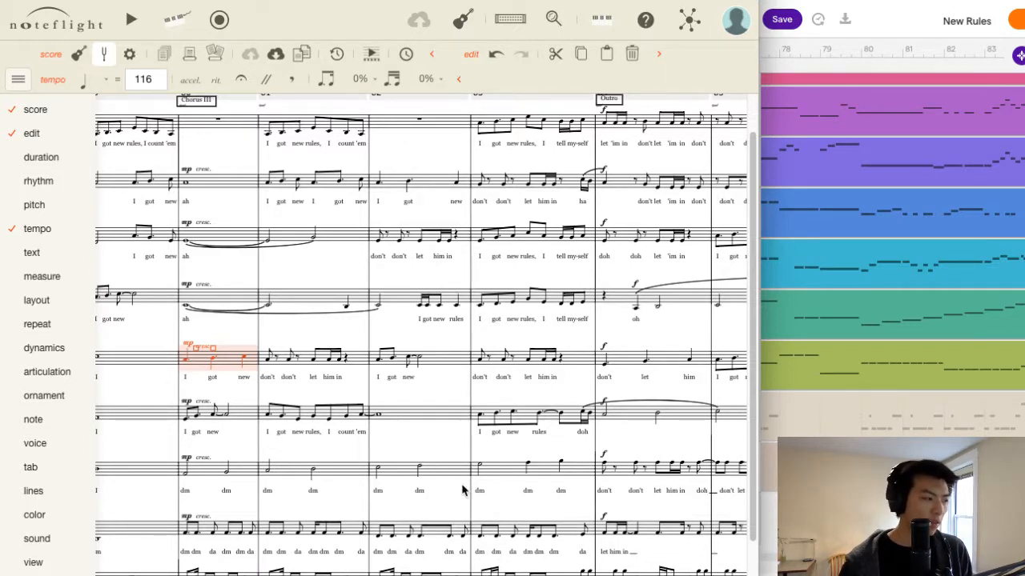
{"action": "left_click", "coordinate": [212, 221]}
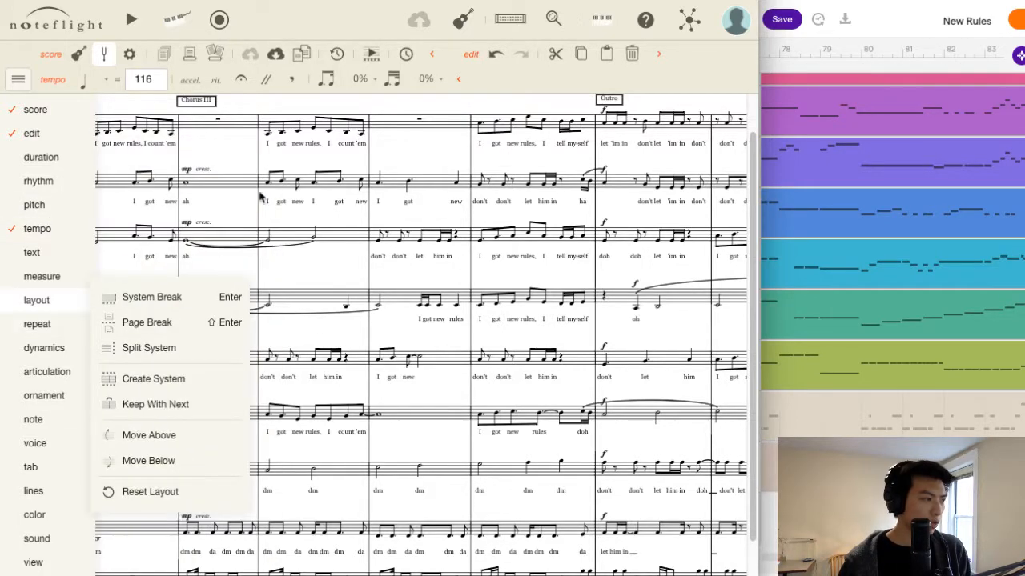
{"action": "left_click", "coordinate": [17, 78]}
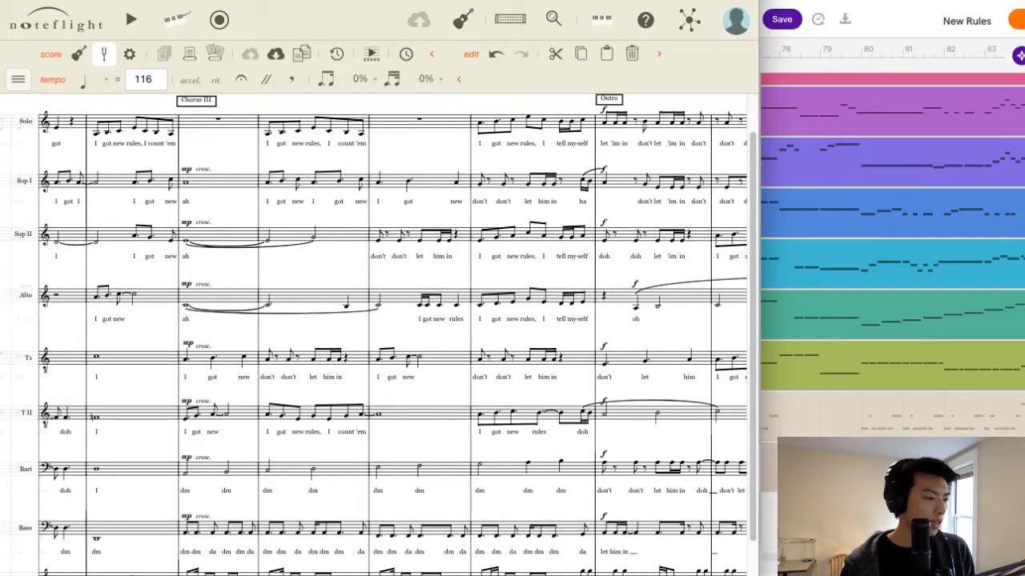
Play the score from Solo measure 78 through to the end and stop playback.
{"action": "scroll", "coordinate": [296, 329], "scroll_direction": "left", "scroll_amount": 3}
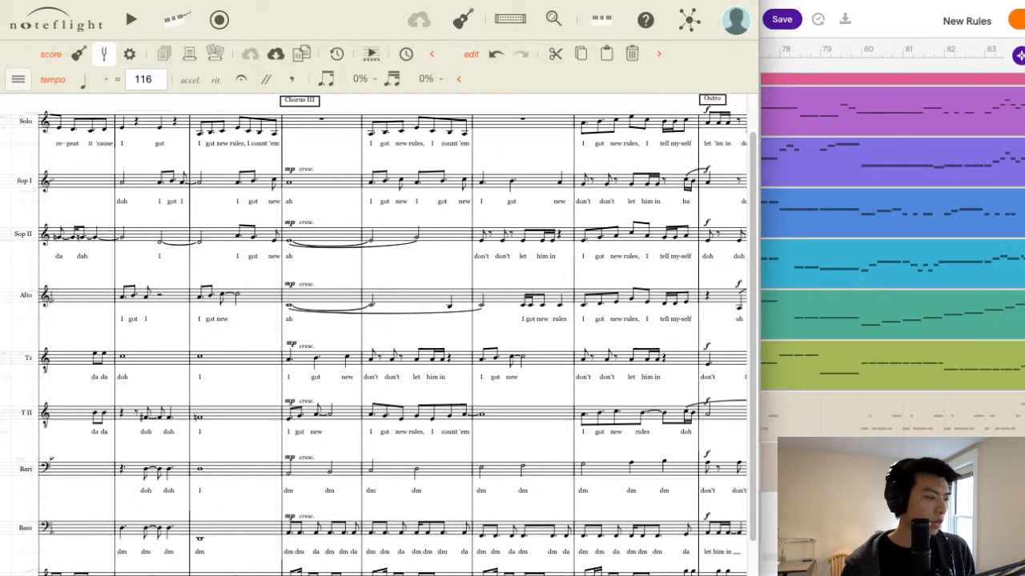
{"action": "left_click", "coordinate": [183, 128]}
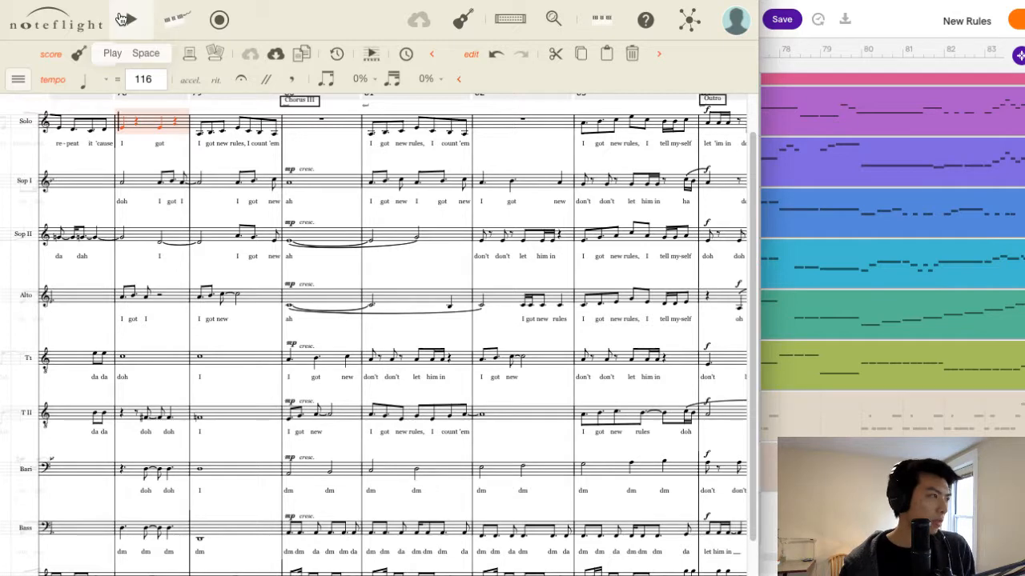
{"action": "left_click", "coordinate": [124, 20]}
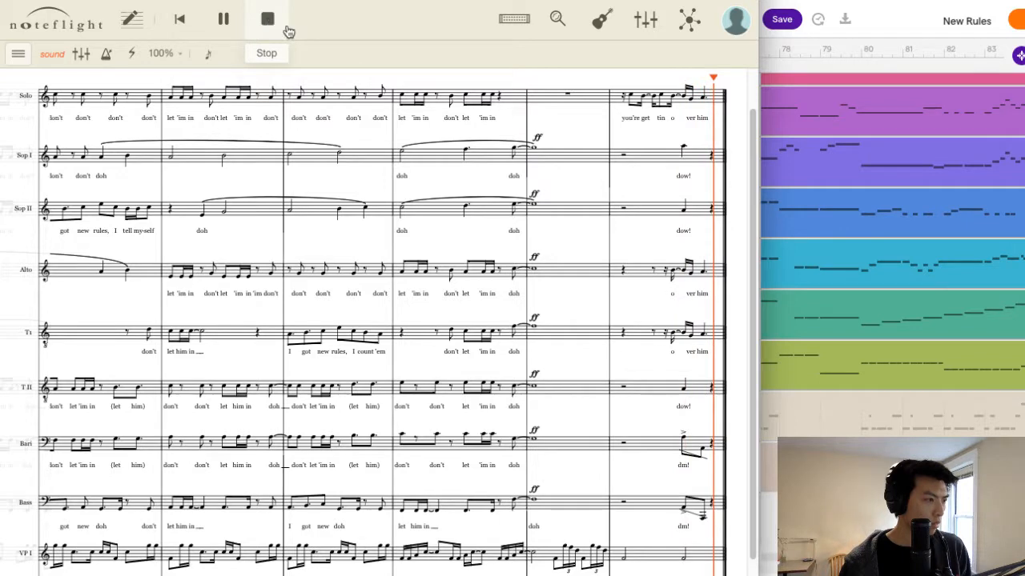
{"action": "left_click", "coordinate": [271, 23]}
Add lower-octave notes beneath the two slurred Soprano I notes ending measure 87 and both notes of measure 88.
{"action": "scroll", "coordinate": [377, 334], "scroll_direction": "left", "scroll_amount": 6}
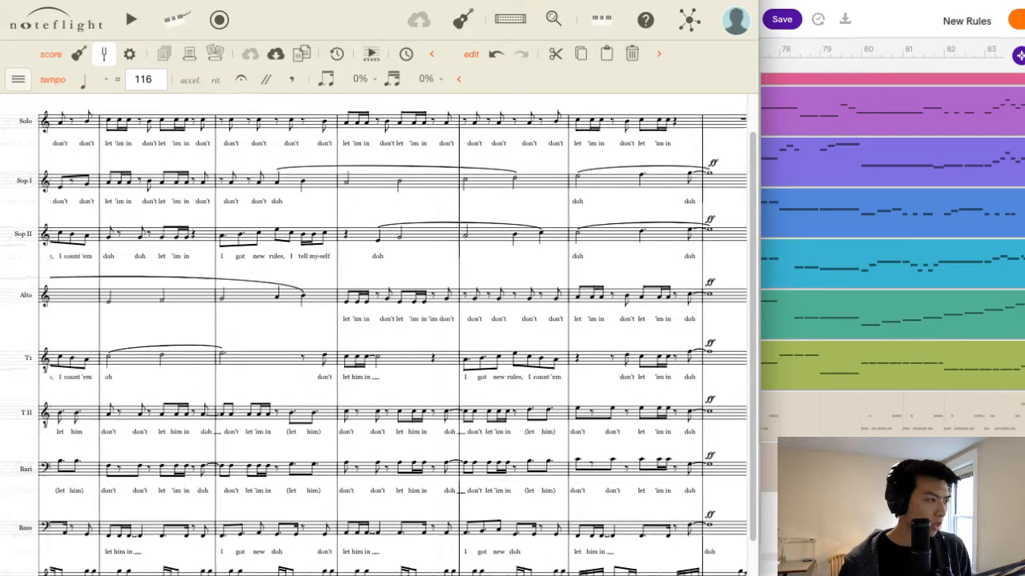
{"action": "scroll", "coordinate": [376, 335], "scroll_direction": "right", "scroll_amount": 5}
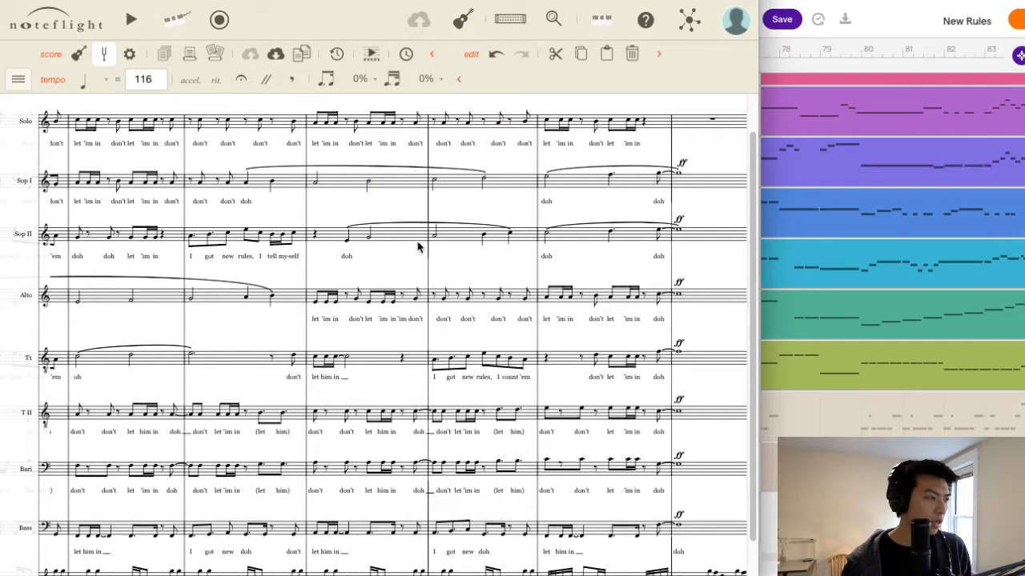
{"action": "left_click", "coordinate": [250, 180]}
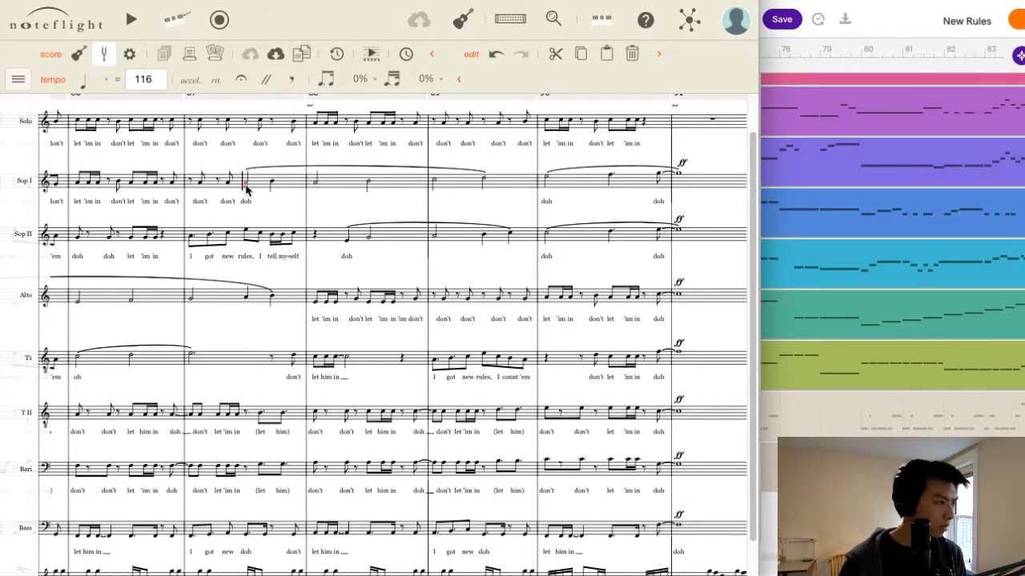
{"action": "left_click", "coordinate": [244, 191]}
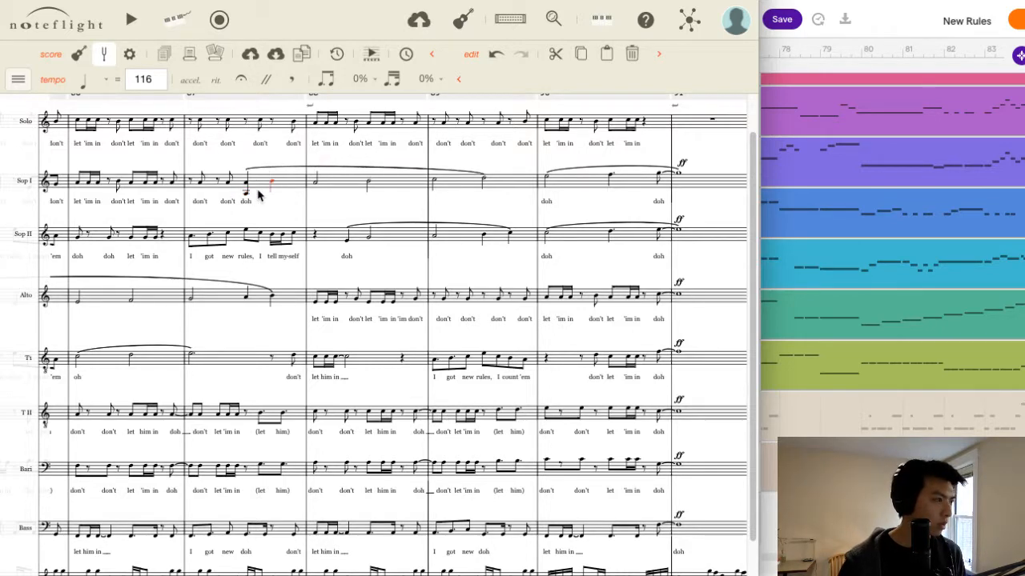
{"action": "left_click", "coordinate": [272, 192]}
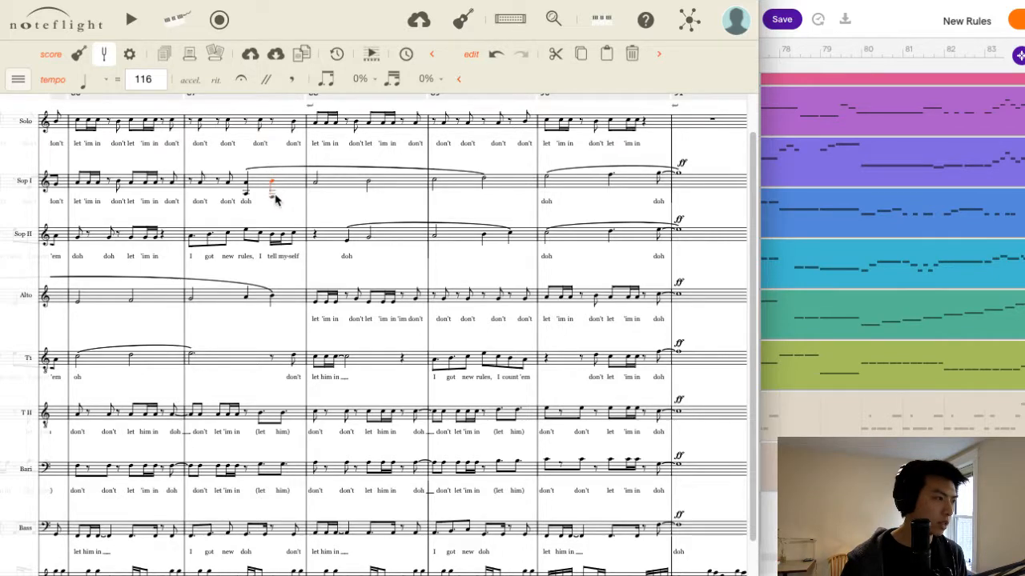
{"action": "left_click", "coordinate": [274, 193]}
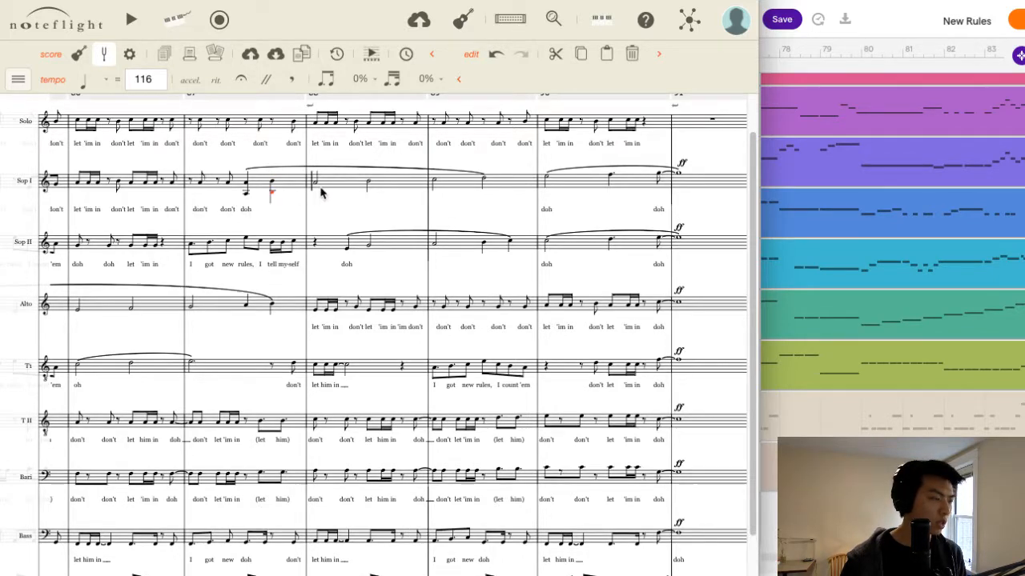
{"action": "left_click", "coordinate": [319, 186]}
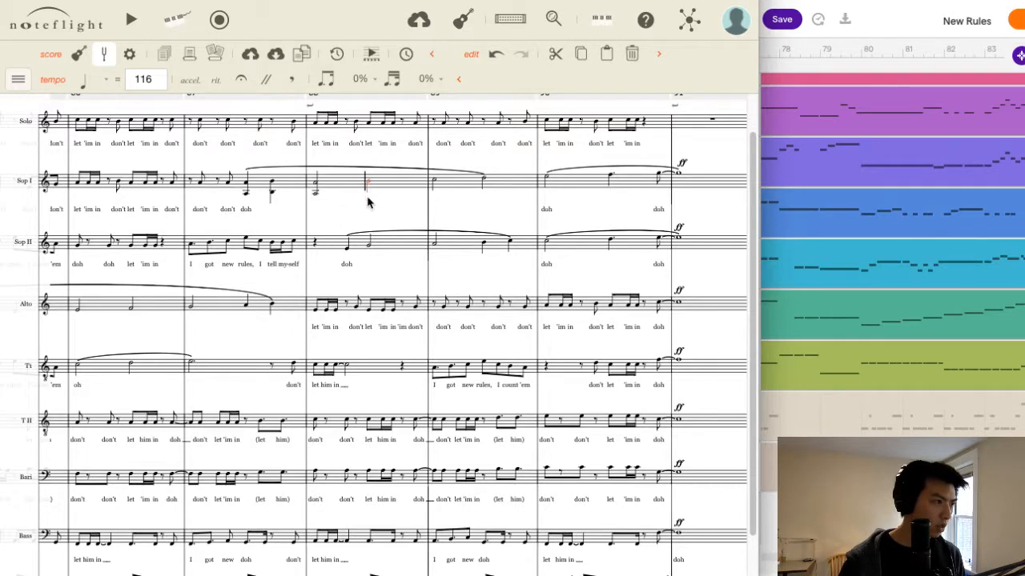
{"action": "key", "text": "Right"}
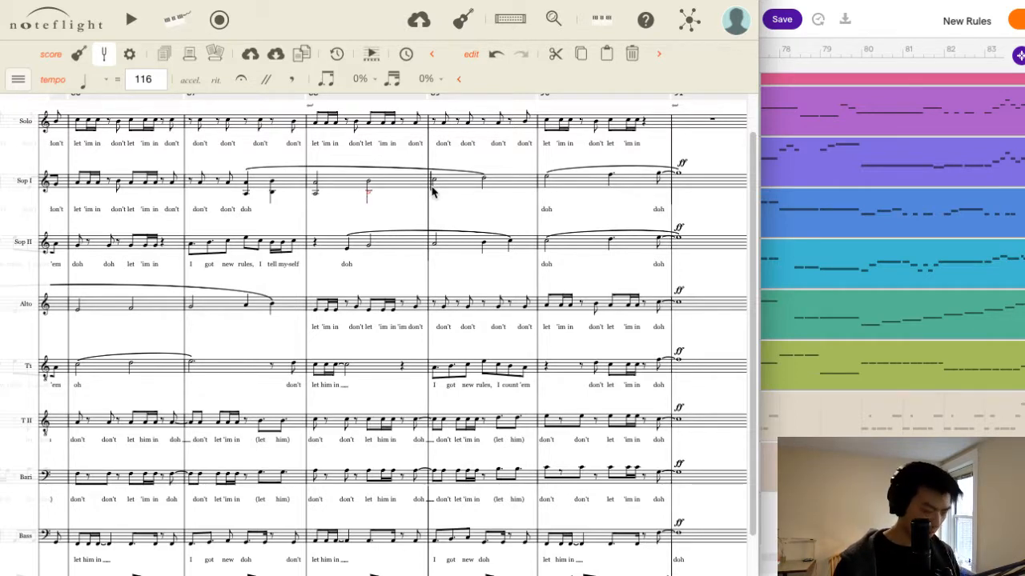
Add lower-octave notes beneath both Soprano I notes of measure 89 and the first two notes of measure 90.
{"action": "left_click", "coordinate": [435, 183]}
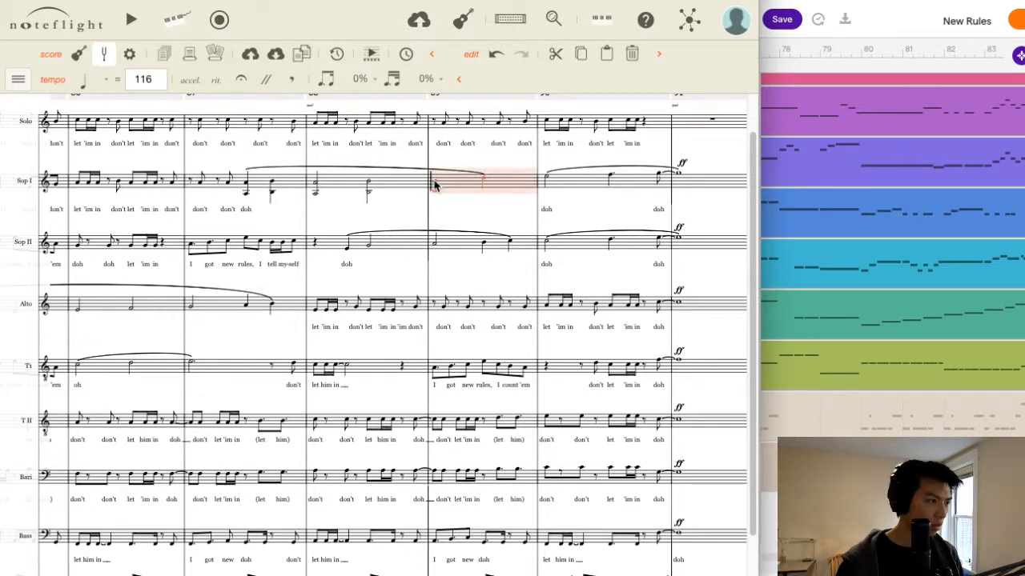
{"action": "left_click", "coordinate": [435, 185]}
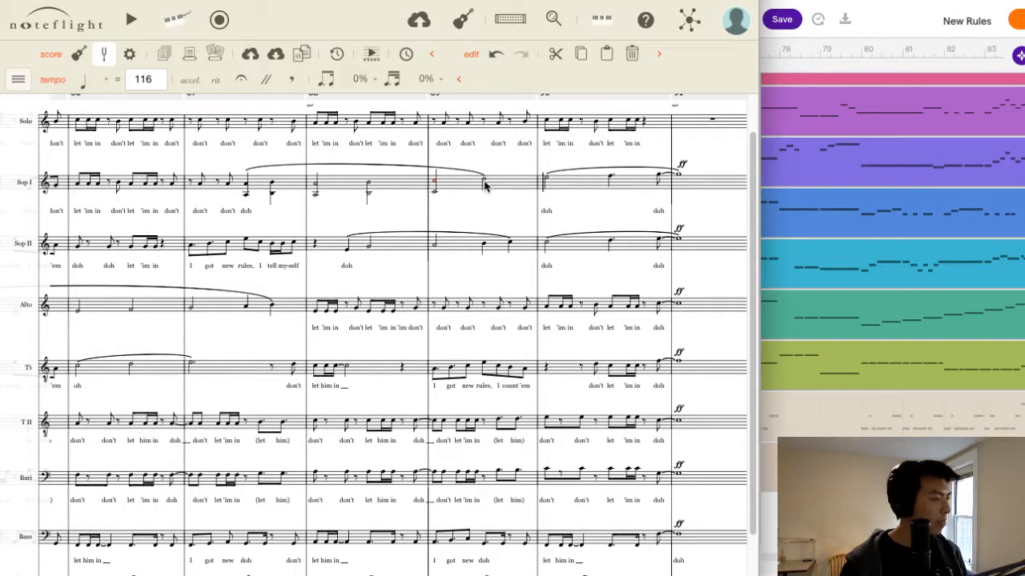
{"action": "left_click", "coordinate": [484, 191]}
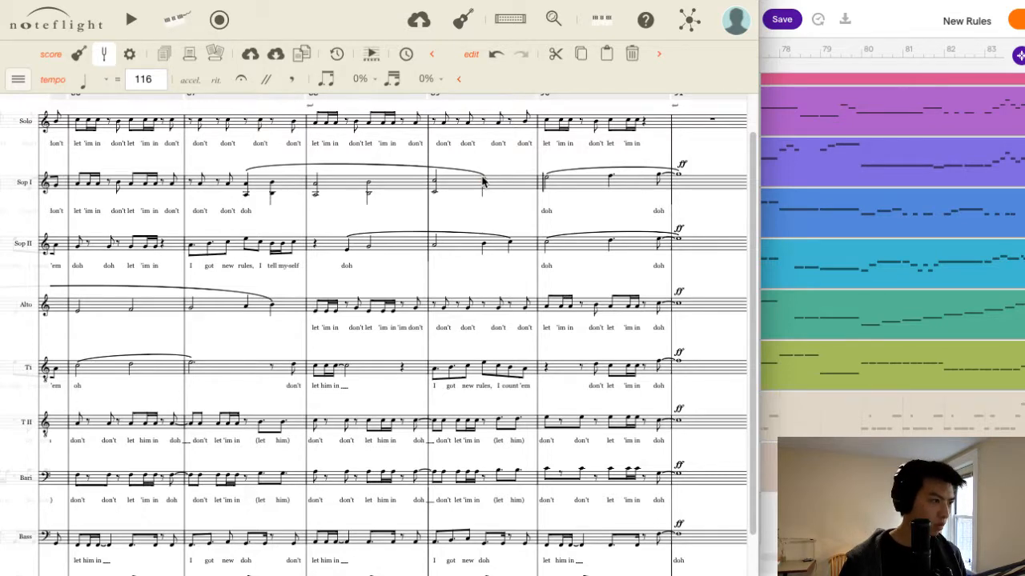
{"action": "key", "text": "Down"}
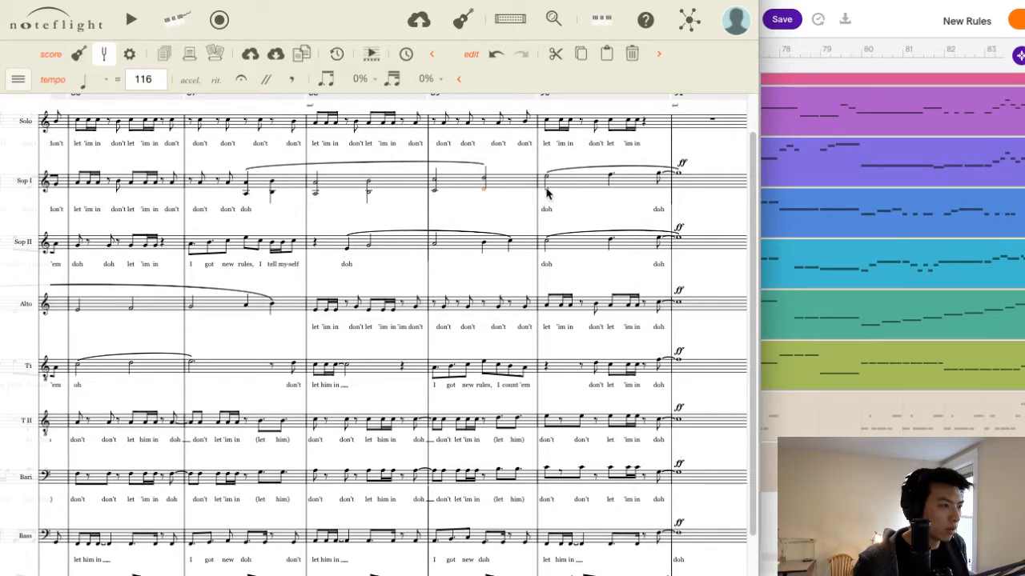
{"action": "left_click", "coordinate": [547, 190]}
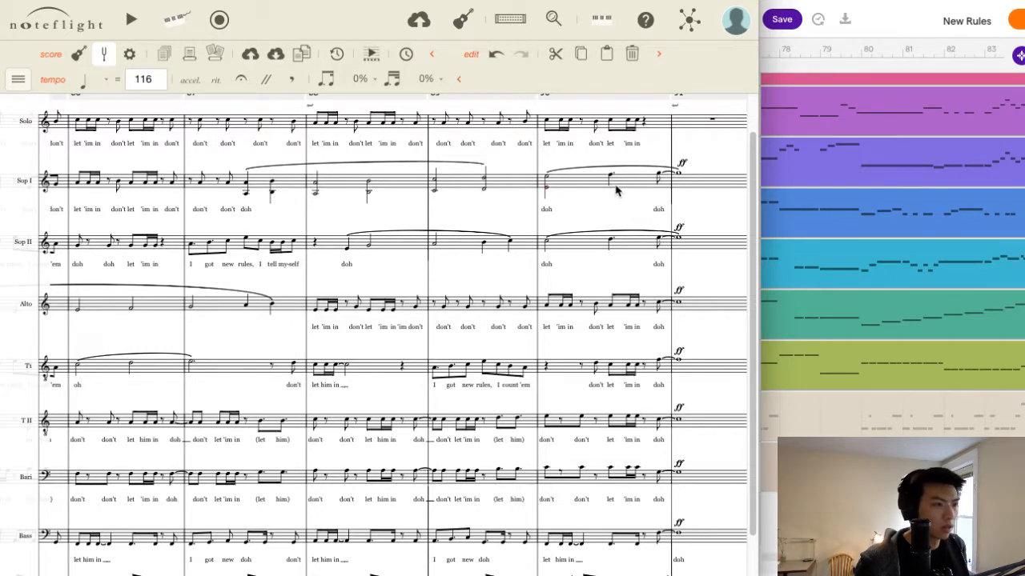
{"action": "left_click", "coordinate": [615, 186]}
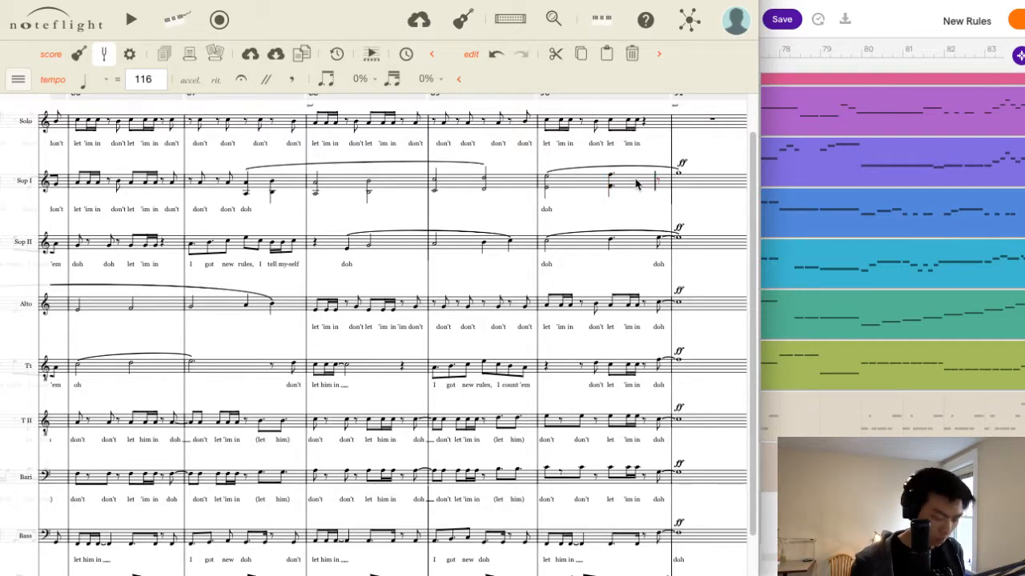
Enter a G on the last eighth of Soprano I measure 90 and hold a G as a whole note in measure 91.
{"action": "key", "text": "g"}
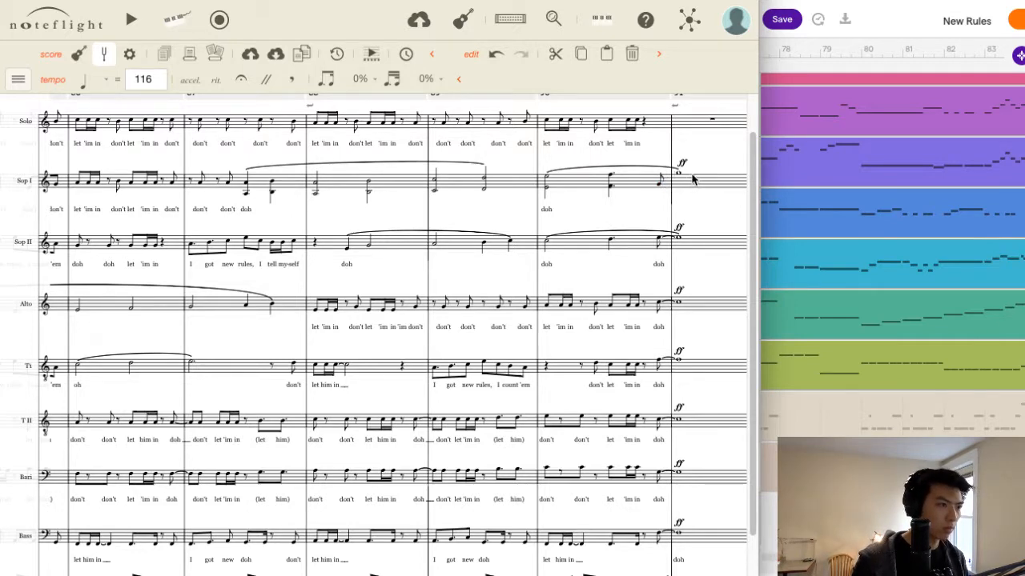
{"action": "key", "text": "g"}
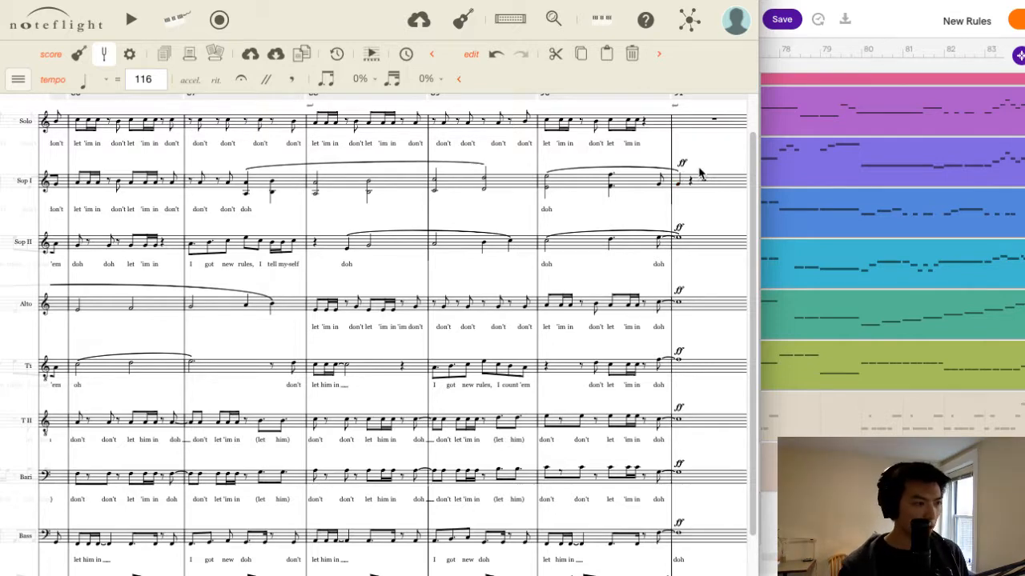
{"action": "left_click", "coordinate": [698, 168]}
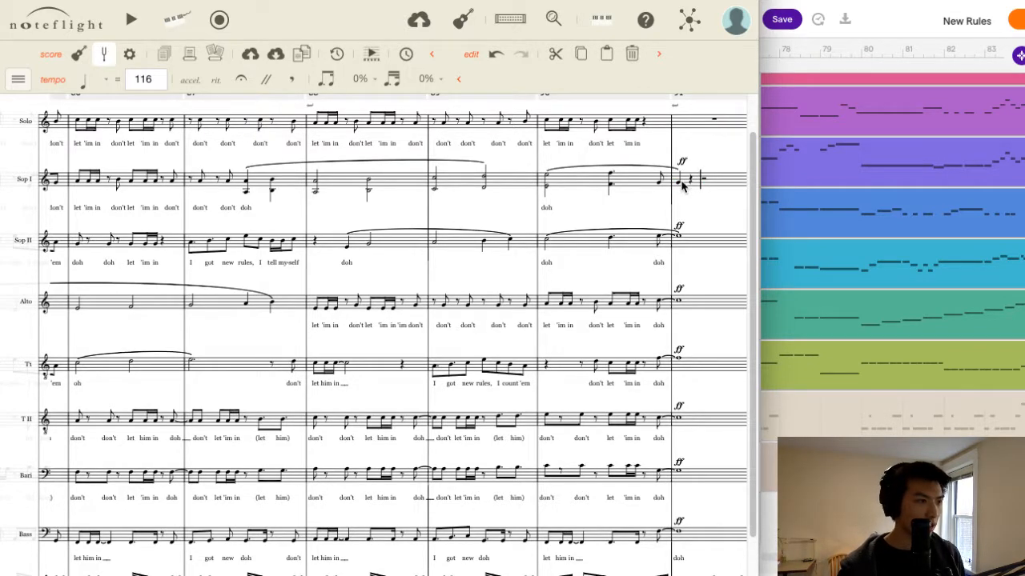
{"action": "left_click", "coordinate": [682, 185]}
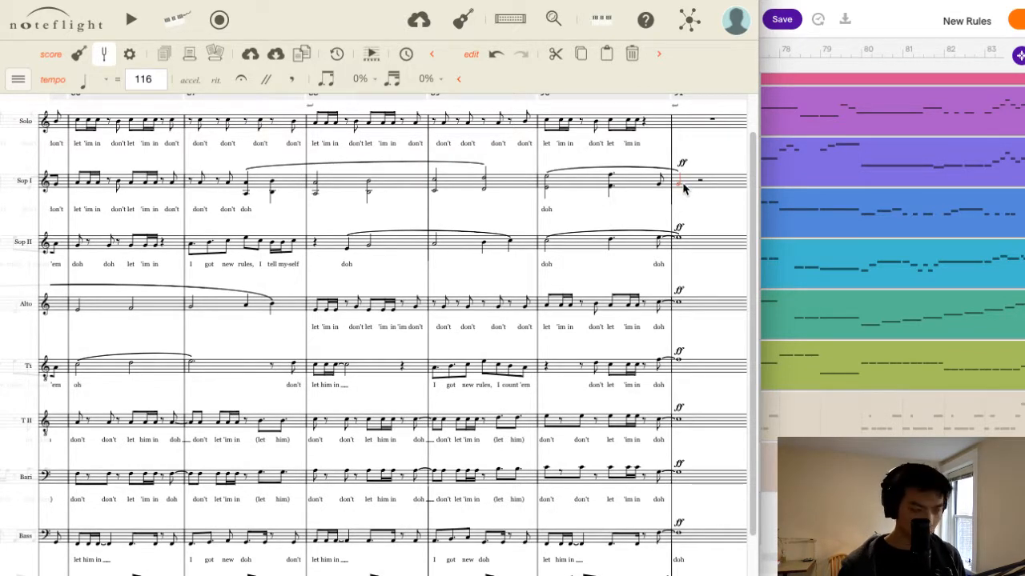
{"action": "key", "text": "]"}
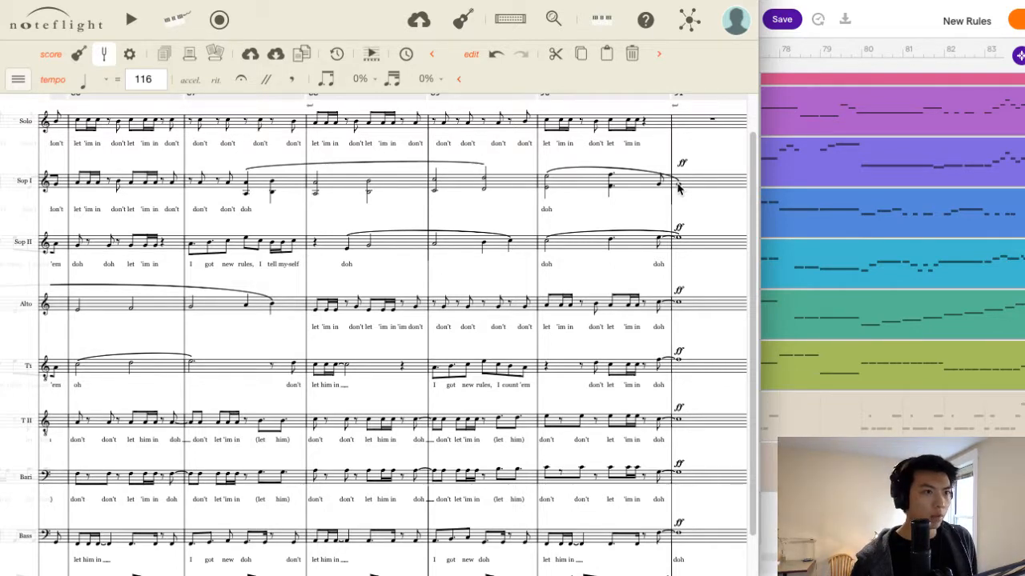
Add an upper-octave G above the Soprano I whole note in measure 91.
{"action": "left_click", "coordinate": [680, 182]}
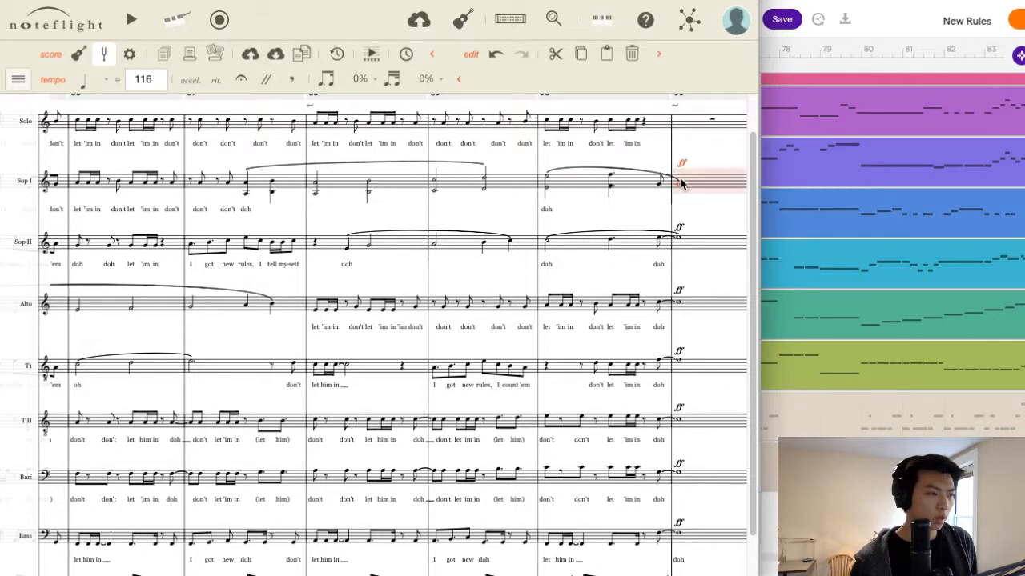
{"action": "left_click", "coordinate": [678, 185]}
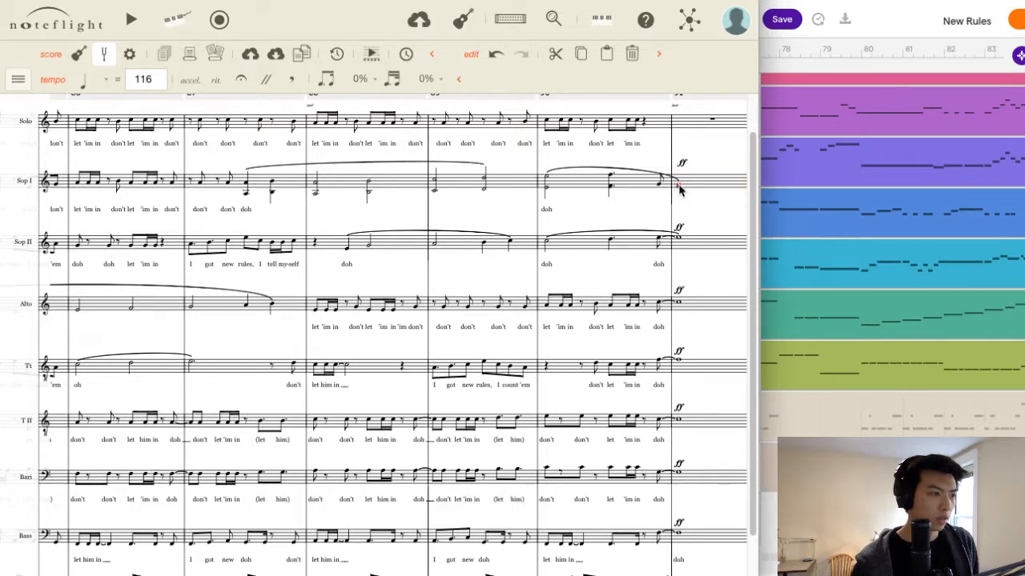
{"action": "left_click", "coordinate": [680, 186]}
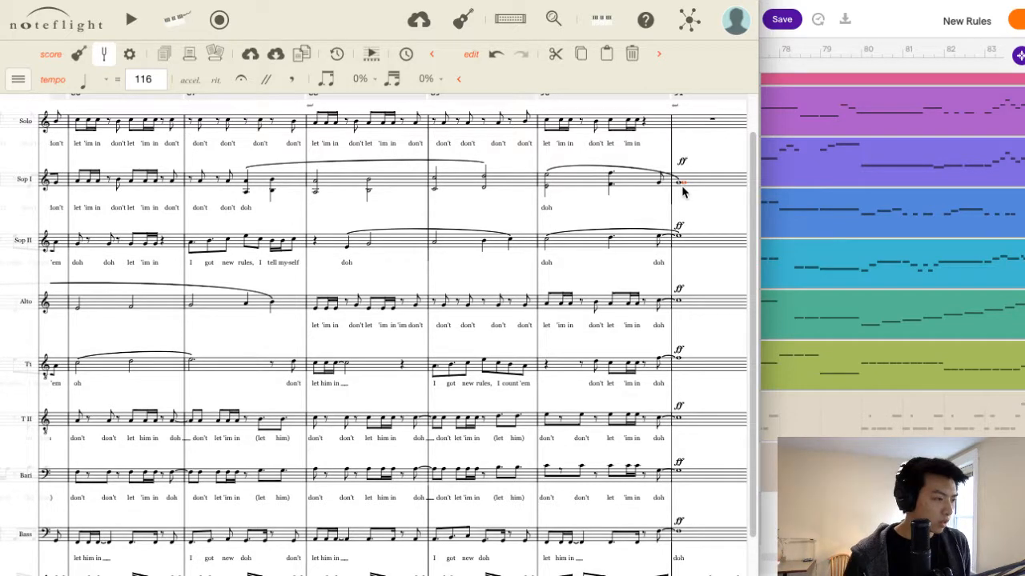
{"action": "key", "text": "Up"}
{"action": "key", "text": "Up"}
{"action": "key", "text": "Up"}
{"action": "key", "text": "Up"}
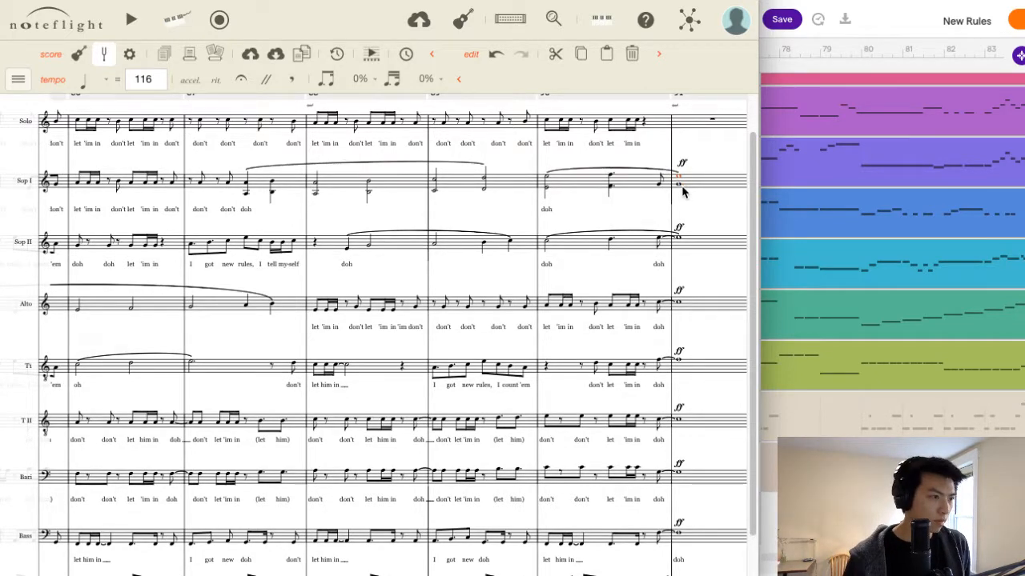
{"action": "key", "text": "Up"}
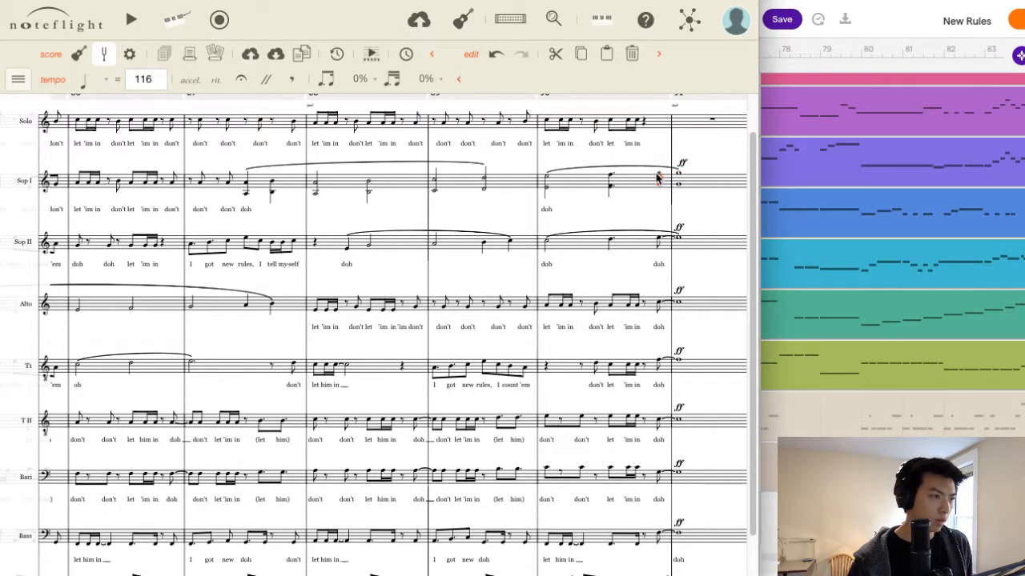
Add the upper-octave G to Soprano I's last eighth in measure 90 and tie both notes into measure 91.
{"action": "left_click", "coordinate": [17, 81]}
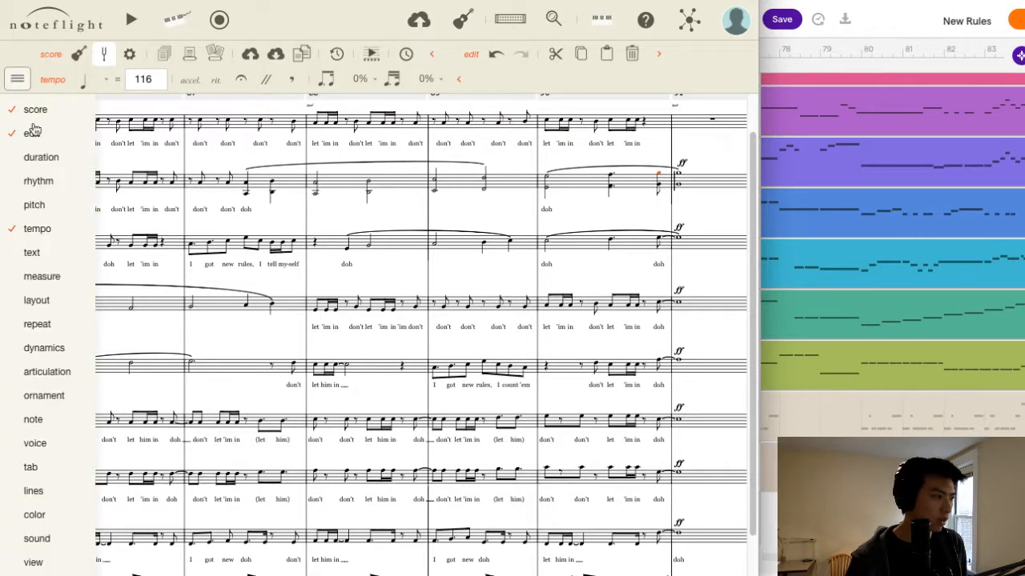
{"action": "mouse_move", "coordinate": [30, 472]}
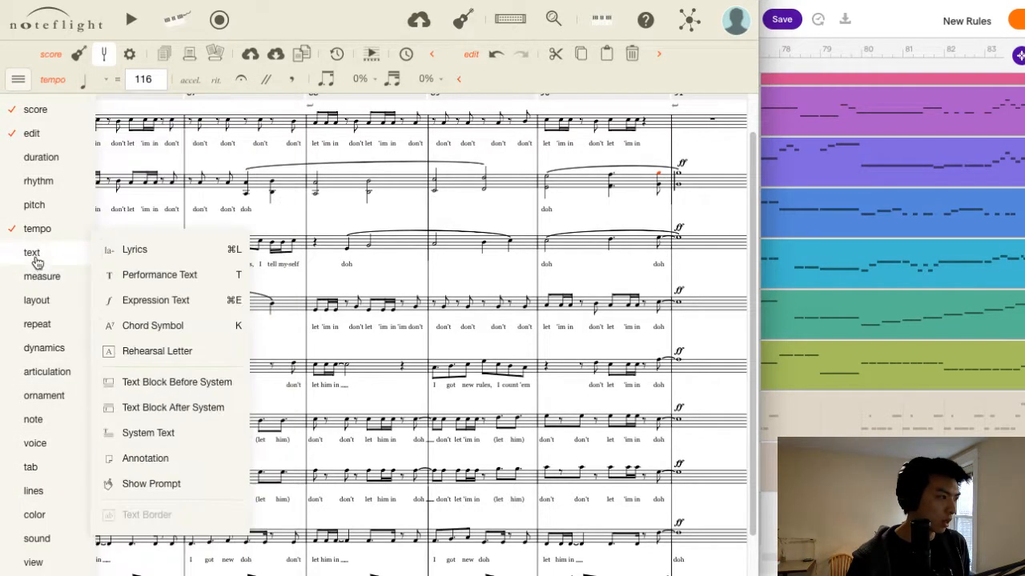
{"action": "mouse_move", "coordinate": [61, 165]}
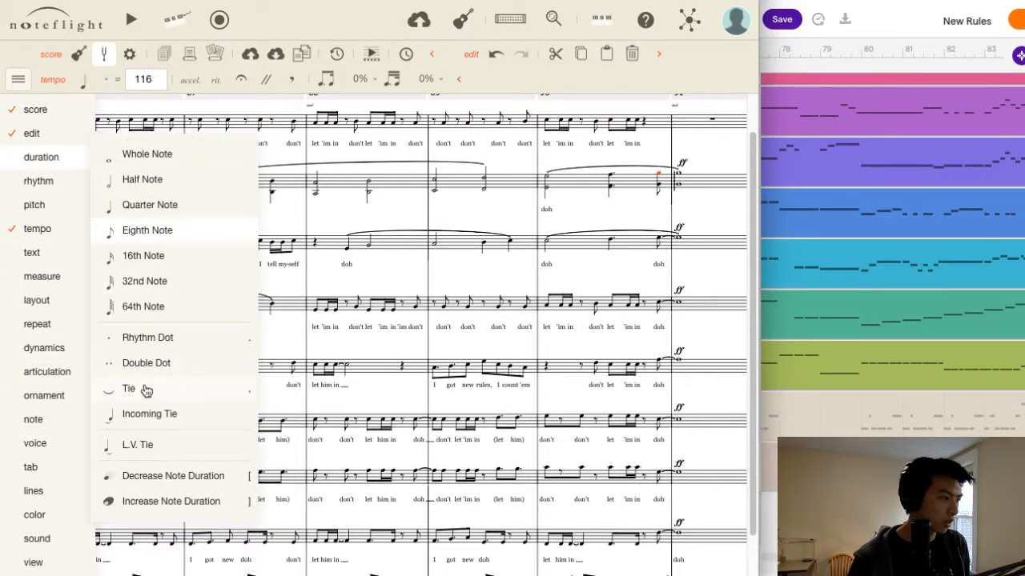
{"action": "key", "text": "comma"}
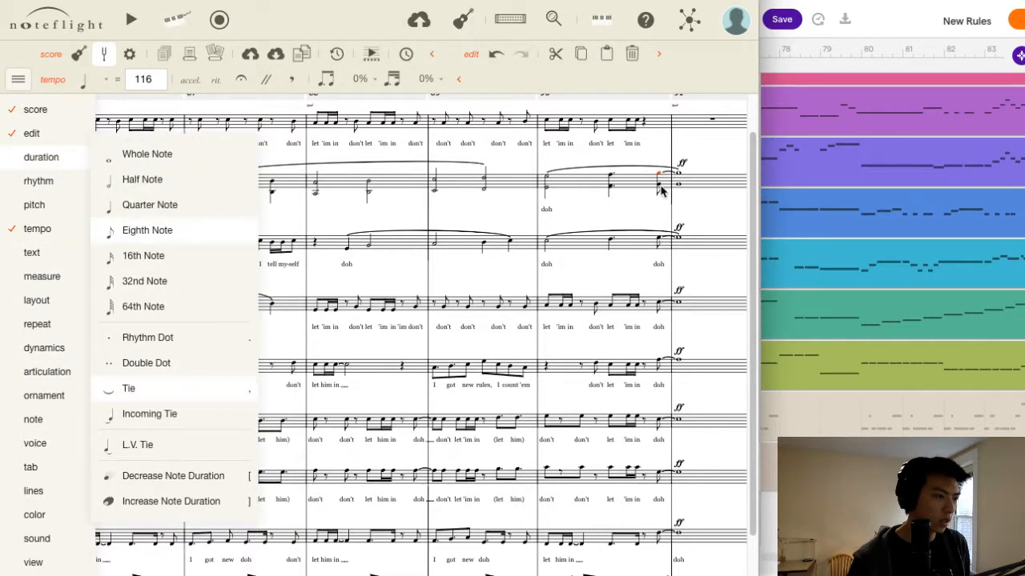
{"action": "left_click", "coordinate": [659, 184]}
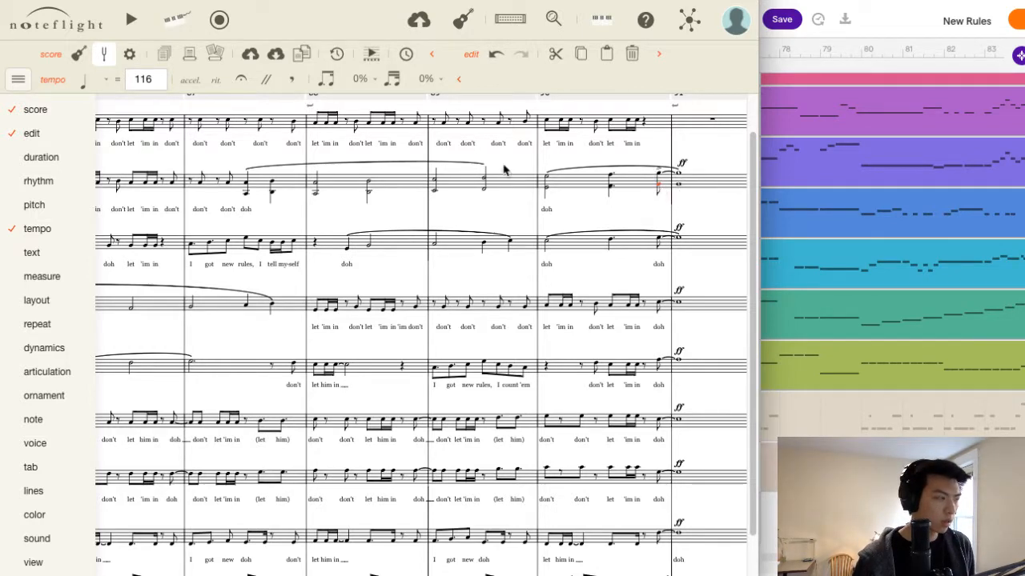
{"action": "left_click", "coordinate": [28, 180]}
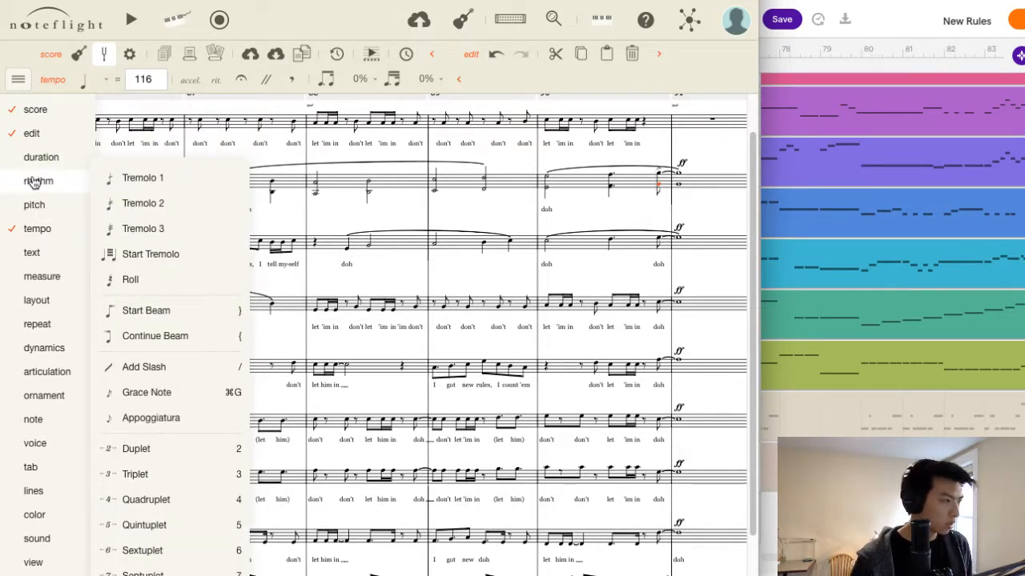
{"action": "left_click", "coordinate": [35, 167]}
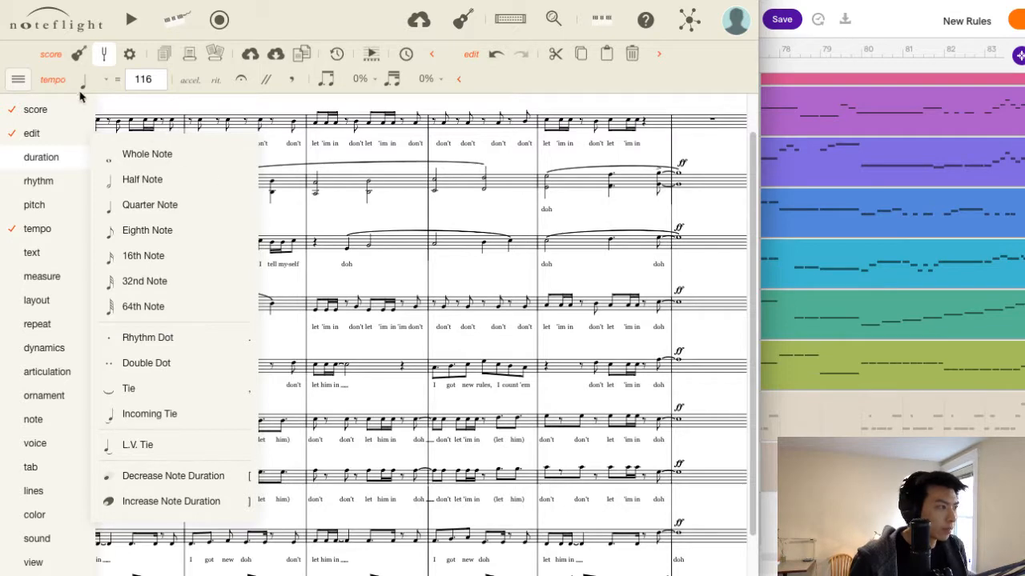
{"action": "left_click", "coordinate": [18, 79]}
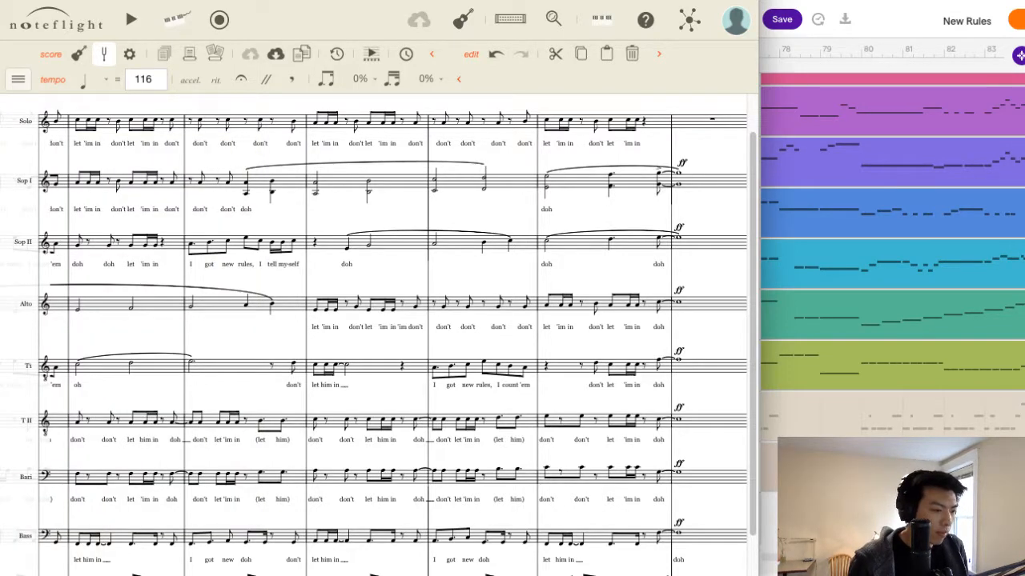
Play the score from the empty Solo measure two bars before the Outro through to the end.
{"action": "scroll", "coordinate": [376, 337], "scroll_direction": "left", "scroll_amount": 5}
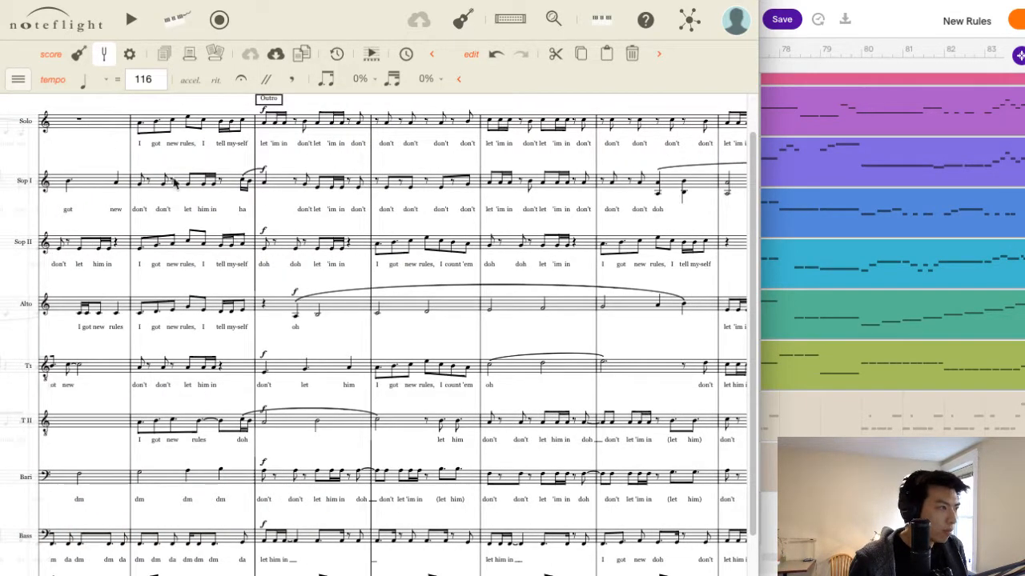
{"action": "left_click", "coordinate": [100, 122]}
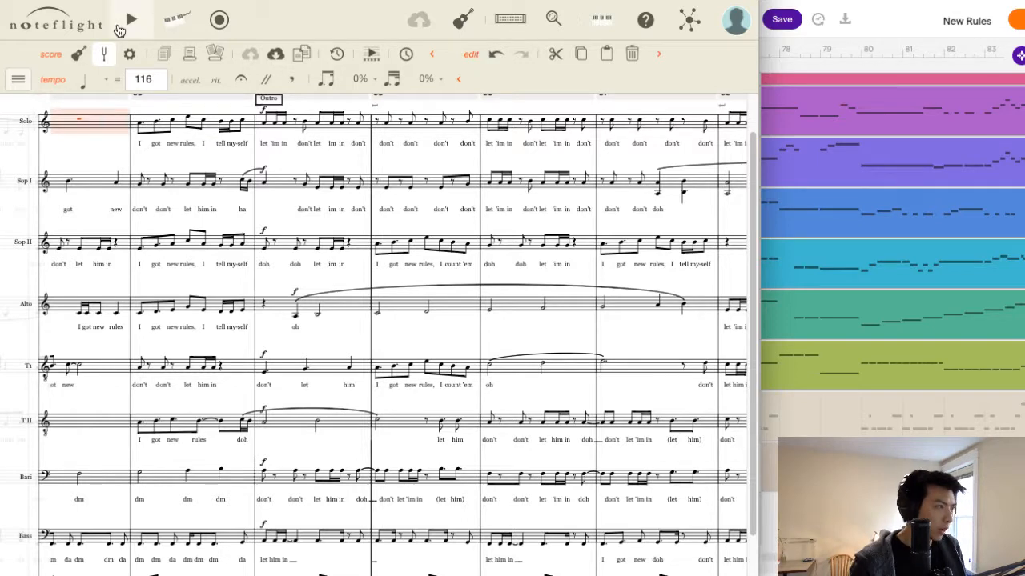
{"action": "left_click", "coordinate": [128, 20]}
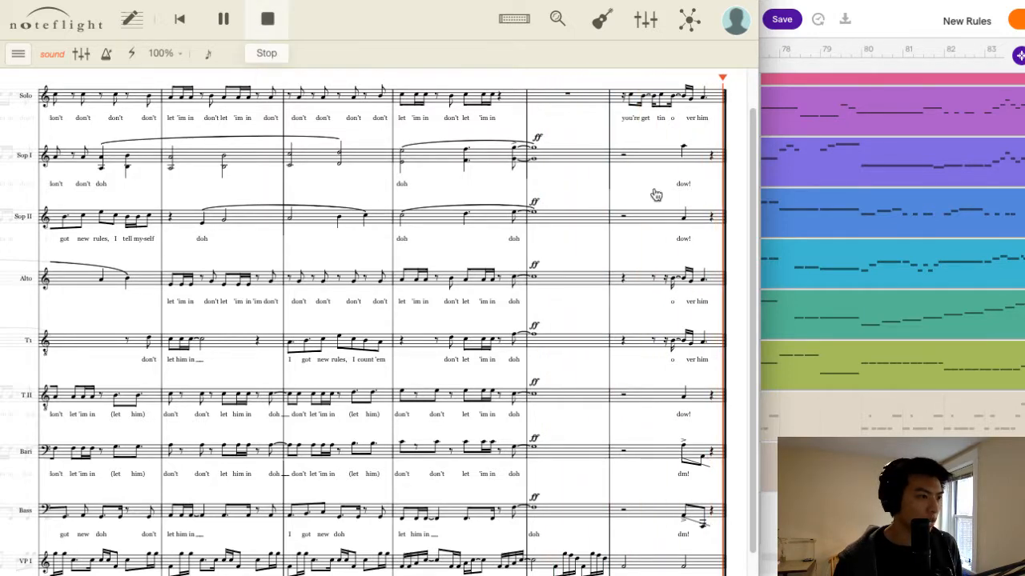
Add a lower-octave note beneath Soprano I's final "dow!" note in measure 92.
{"action": "scroll", "coordinate": [690, 164], "scroll_direction": "up", "scroll_amount": 1}
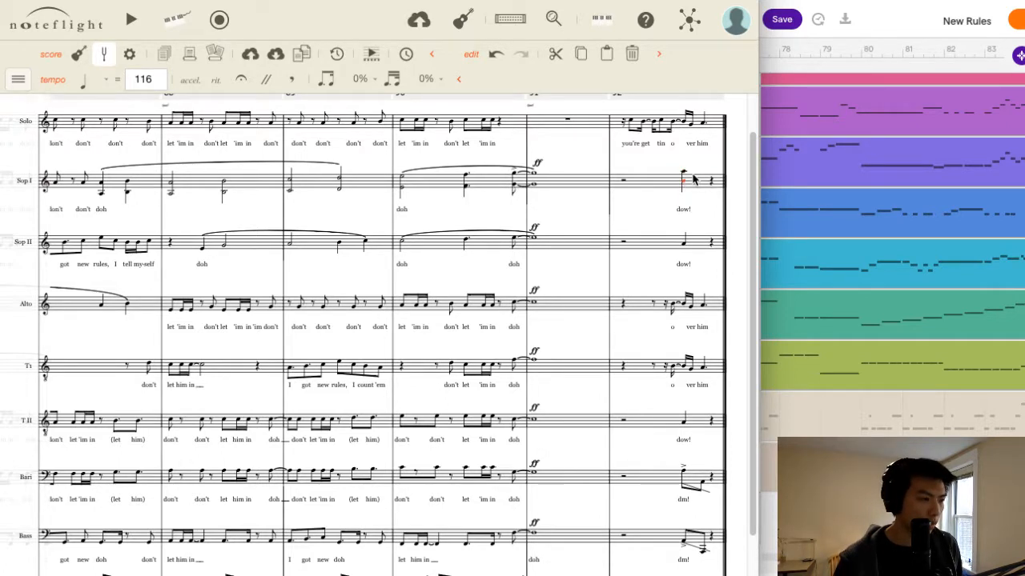
{"action": "key", "text": "Down"}
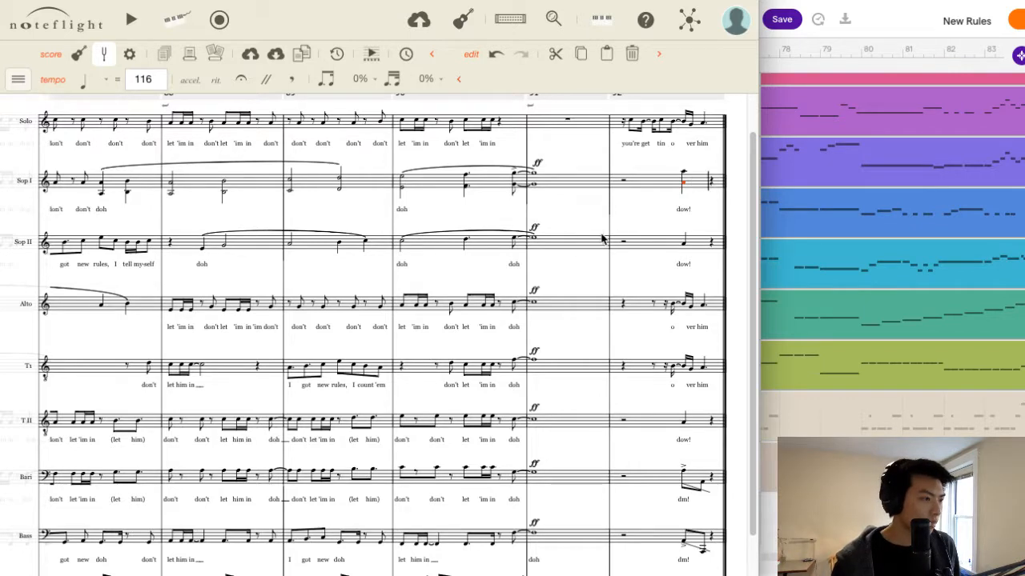
Add tied lower-octave notes beneath the Alto's last eighth of measure 90 and its measure 91 note, held as whole notes.
{"action": "left_click", "coordinate": [514, 248]}
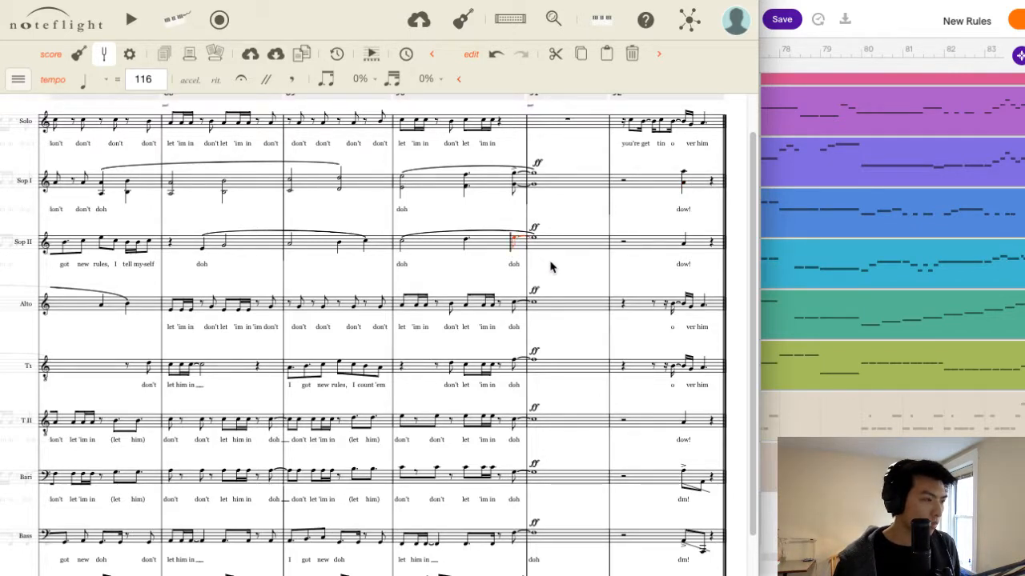
{"action": "left_click", "coordinate": [513, 307]}
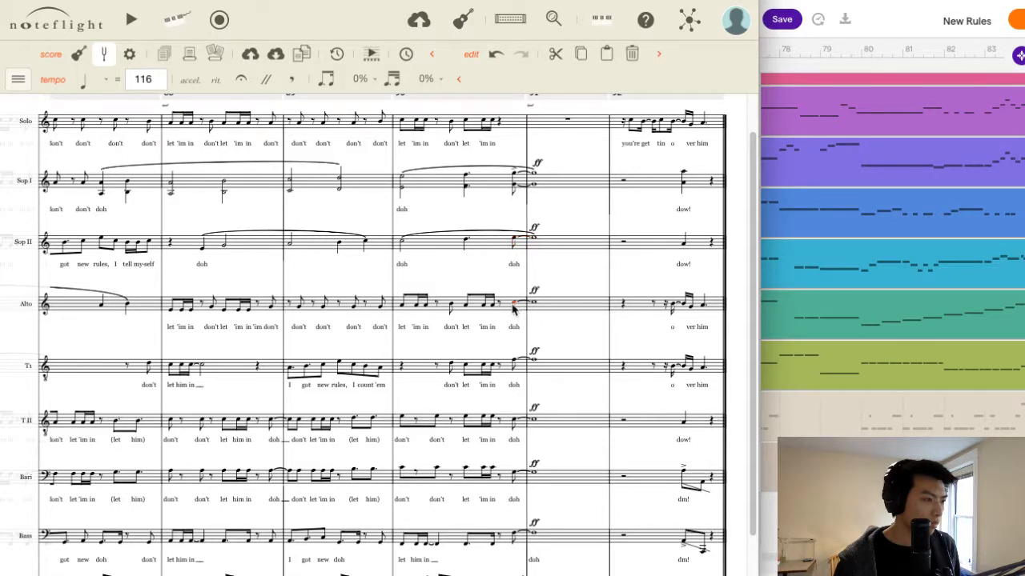
{"action": "left_click", "coordinate": [514, 308]}
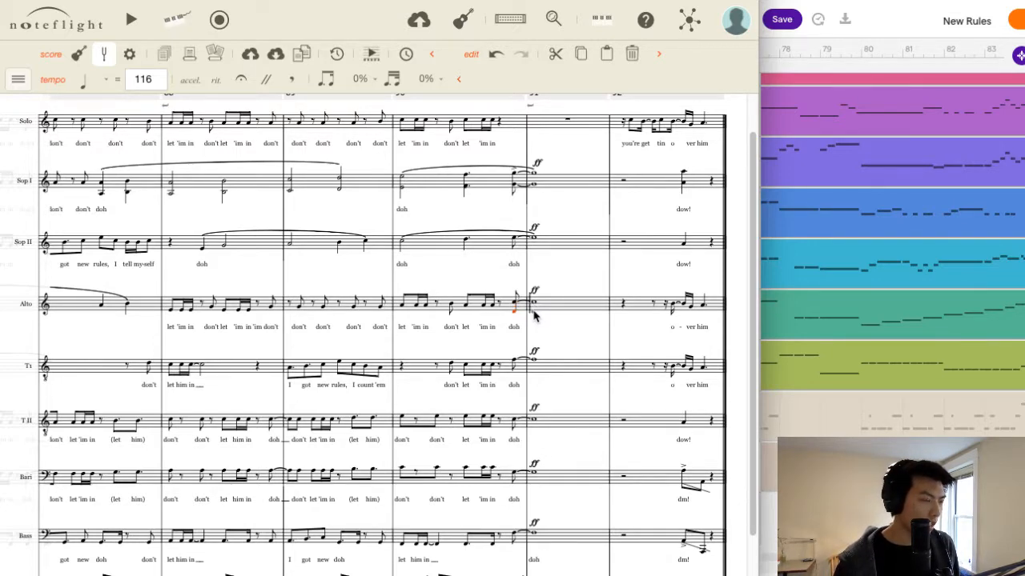
{"action": "left_click", "coordinate": [537, 312]}
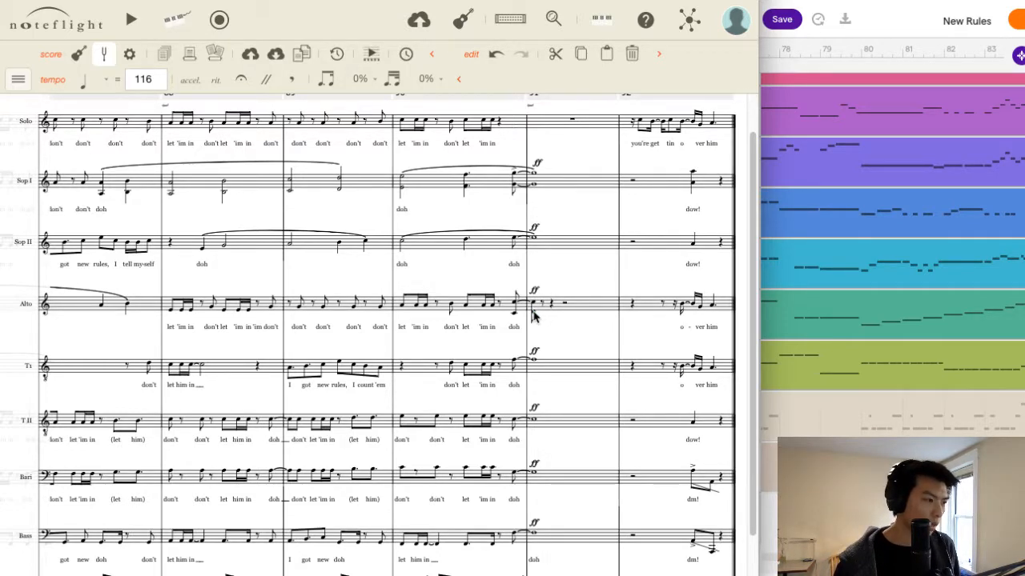
{"action": "key", "text": "]"}
{"action": "key", "text": "]"}
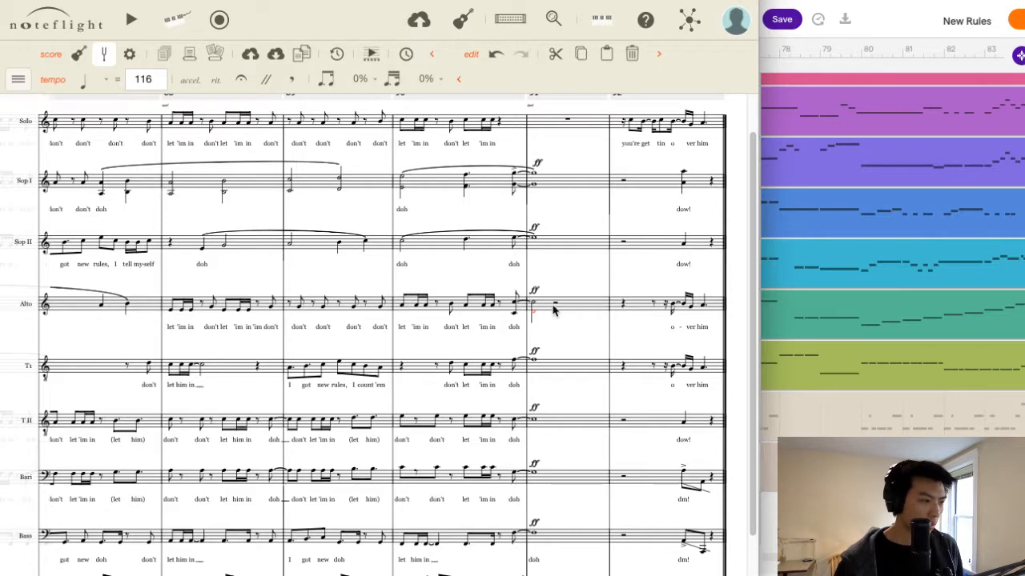
{"action": "key", "text": "Left"}
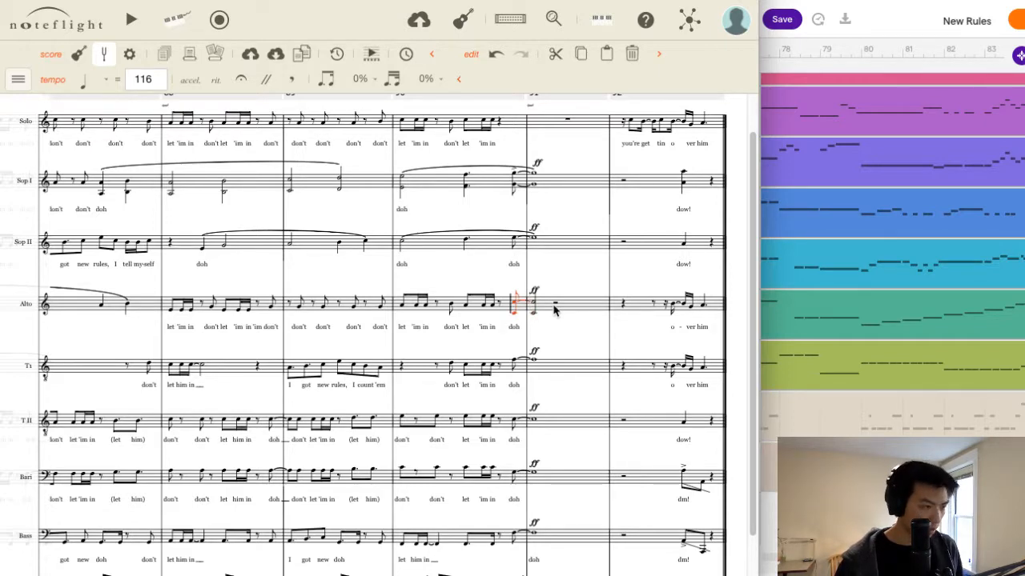
{"action": "key", "text": "Right"}
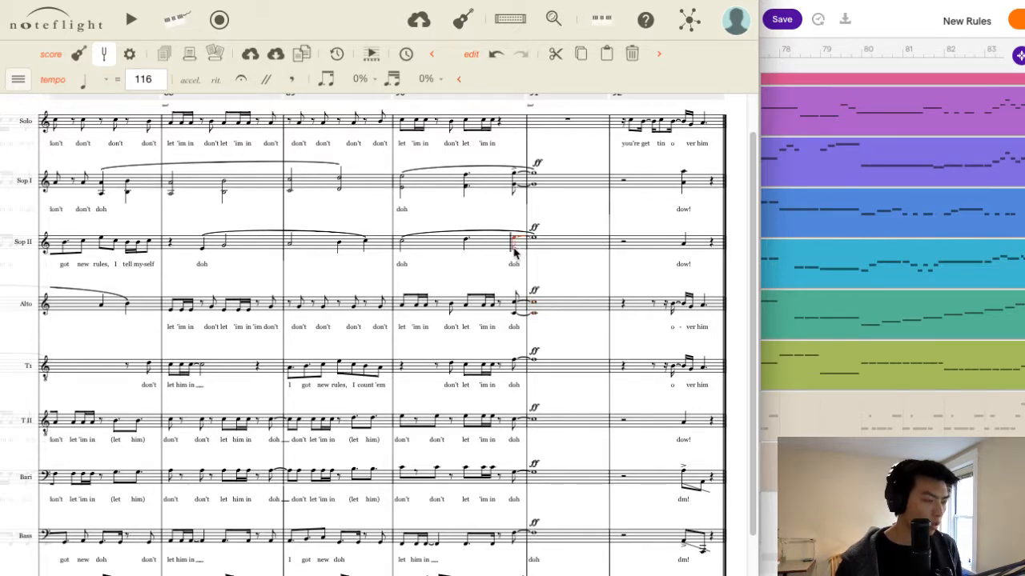
Add tied lower-octave notes beneath Soprano II's last eighth of measure 90 and its whole note in measure 91.
{"action": "left_click", "coordinate": [514, 250]}
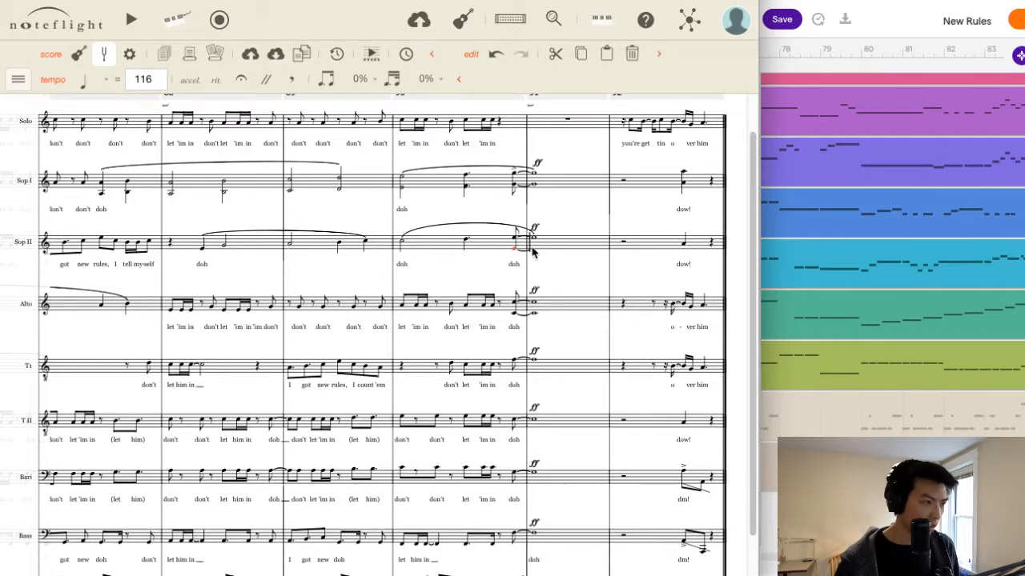
{"action": "left_click", "coordinate": [536, 249]}
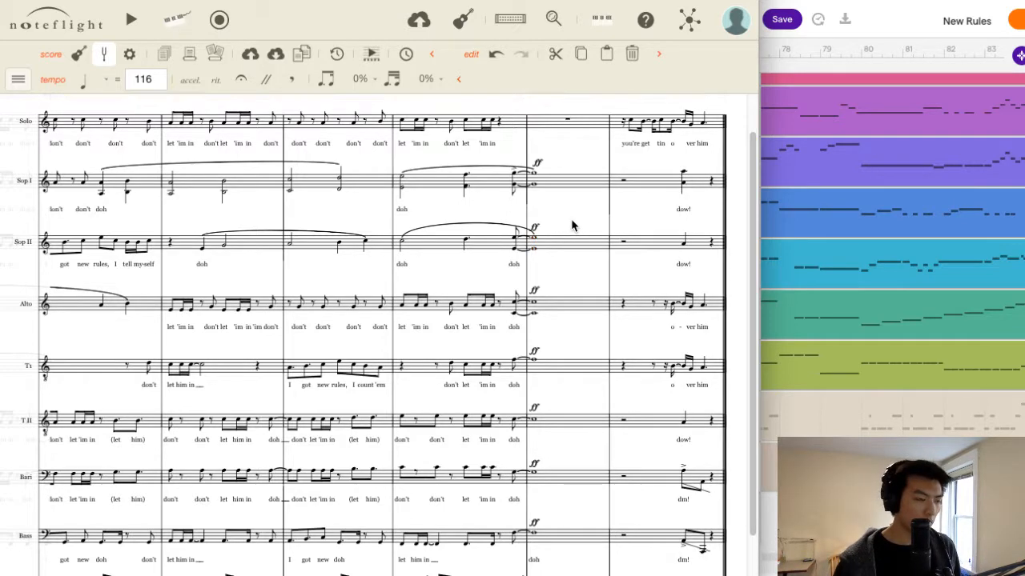
Play the score from the Solo's first Outro measure through to the final measure, then stop playback.
{"action": "left_click", "coordinate": [365, 187]}
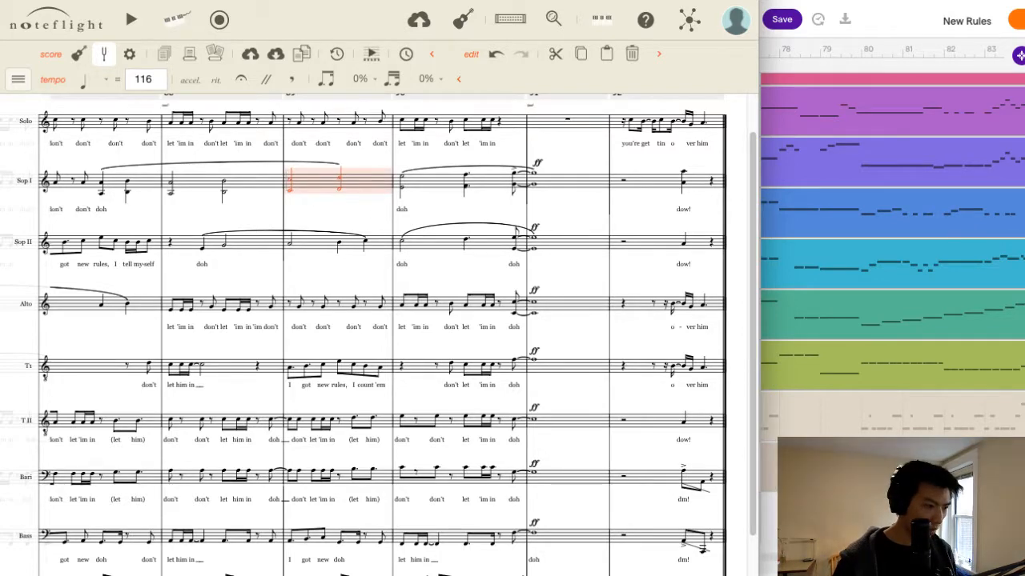
{"action": "scroll", "coordinate": [377, 334], "scroll_direction": "left", "scroll_amount": 4}
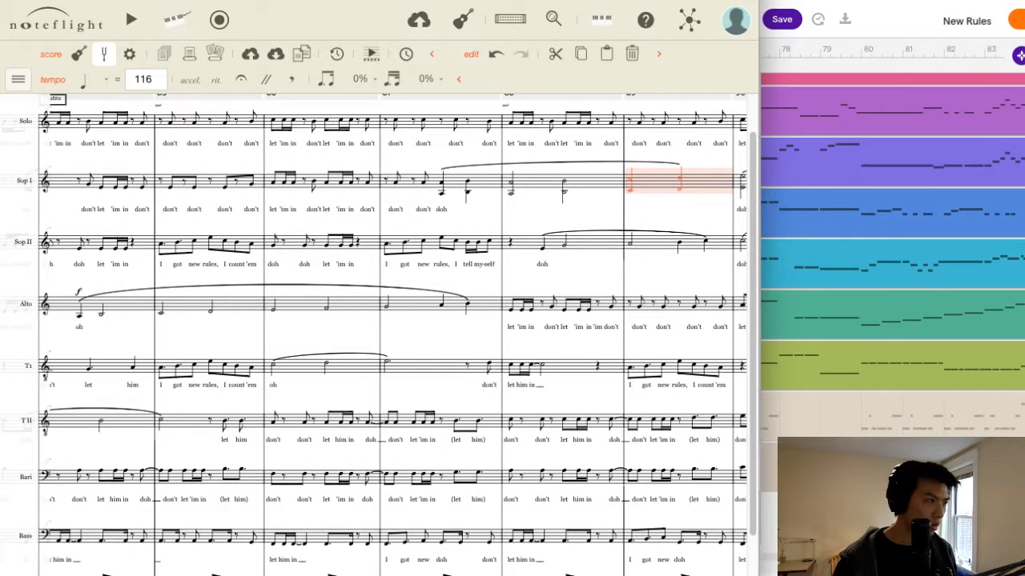
{"action": "scroll", "coordinate": [434, 491], "scroll_direction": "left", "scroll_amount": 1}
{"action": "left_click", "coordinate": [133, 325]}
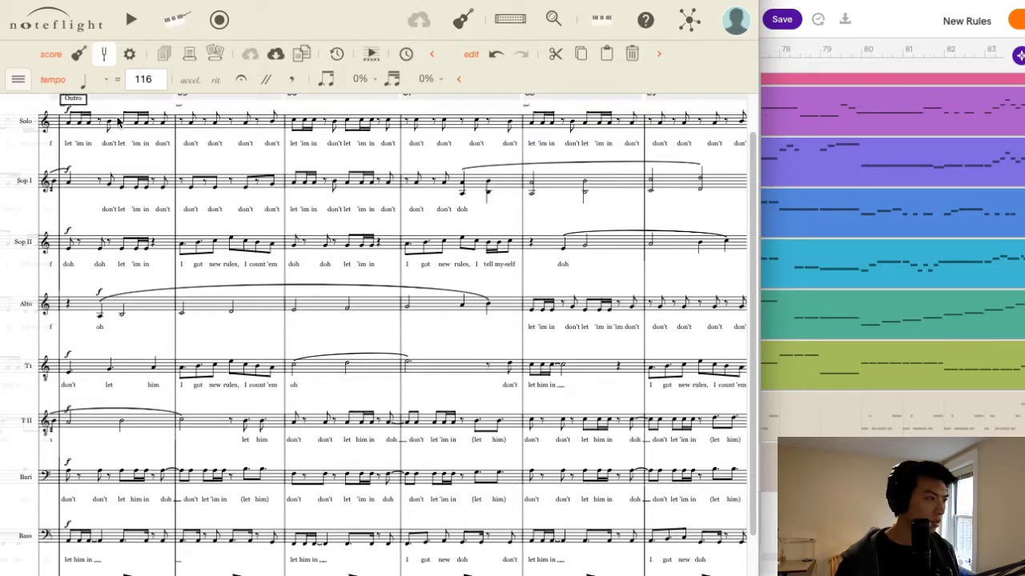
{"action": "left_click", "coordinate": [114, 123]}
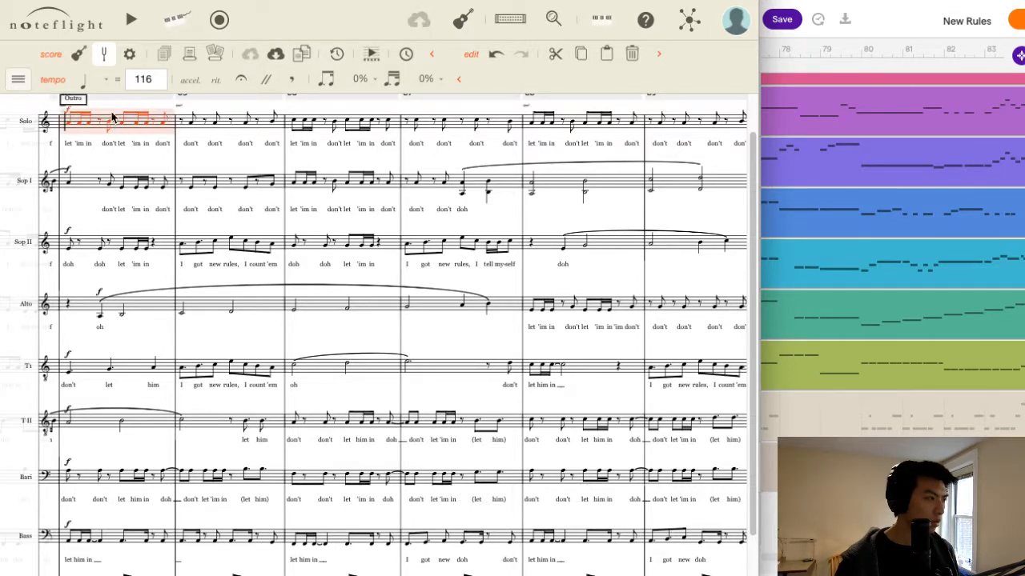
{"action": "left_click", "coordinate": [130, 20]}
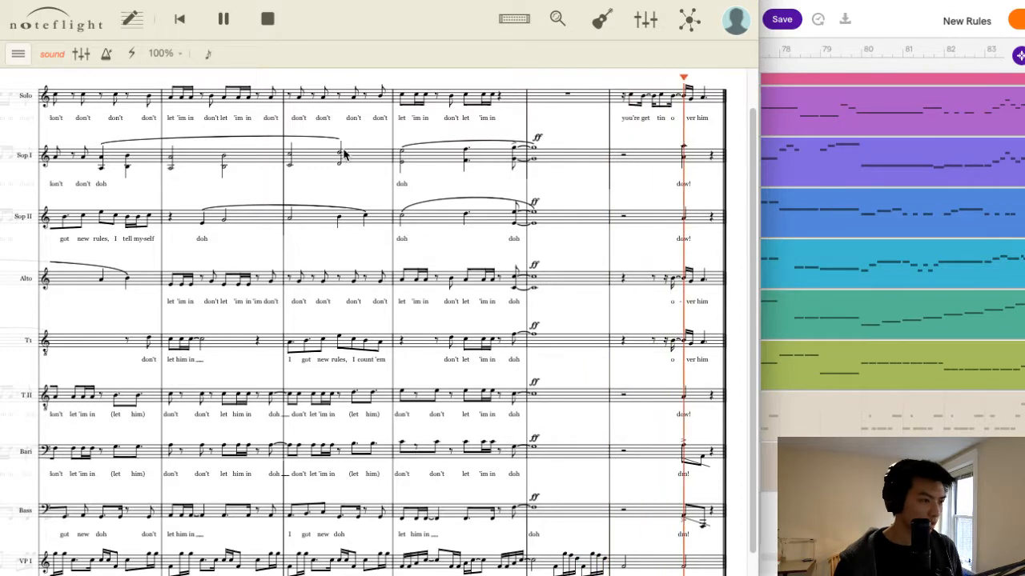
{"action": "left_click", "coordinate": [265, 21]}
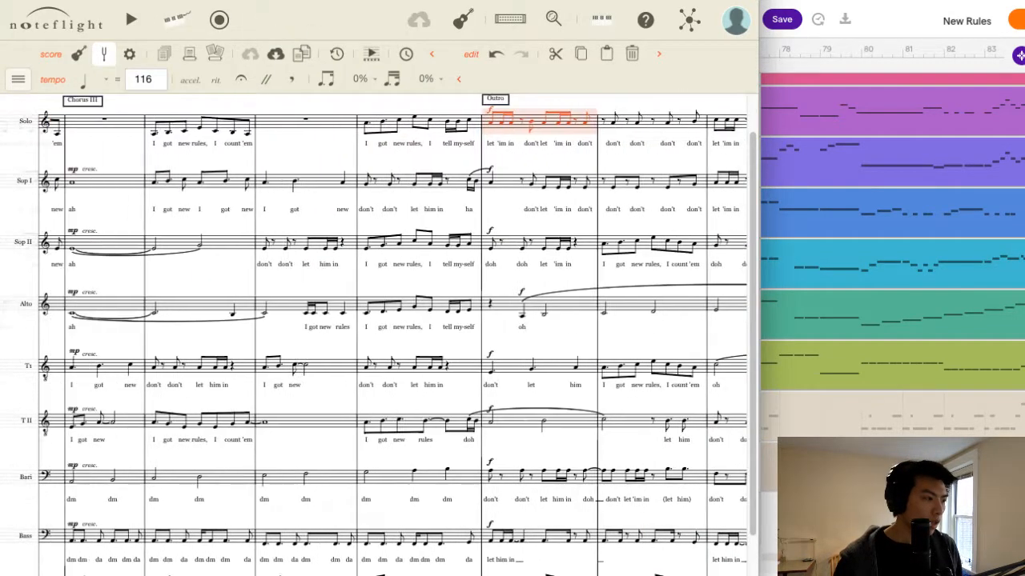
Switch to the Soundtrap studio and exit the old New Rules project to the profile page.
{"action": "scroll", "coordinate": [392, 334], "scroll_direction": "left", "scroll_amount": 1}
{"action": "scroll", "coordinate": [374, 335], "scroll_direction": "left", "scroll_amount": 10}
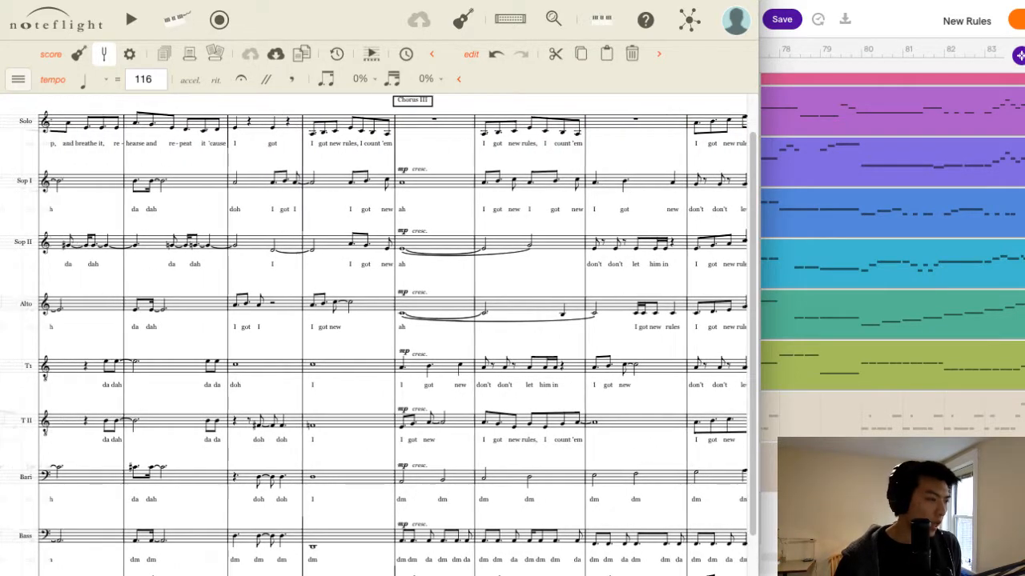
{"action": "scroll", "coordinate": [375, 334], "scroll_direction": "left", "scroll_amount": 10}
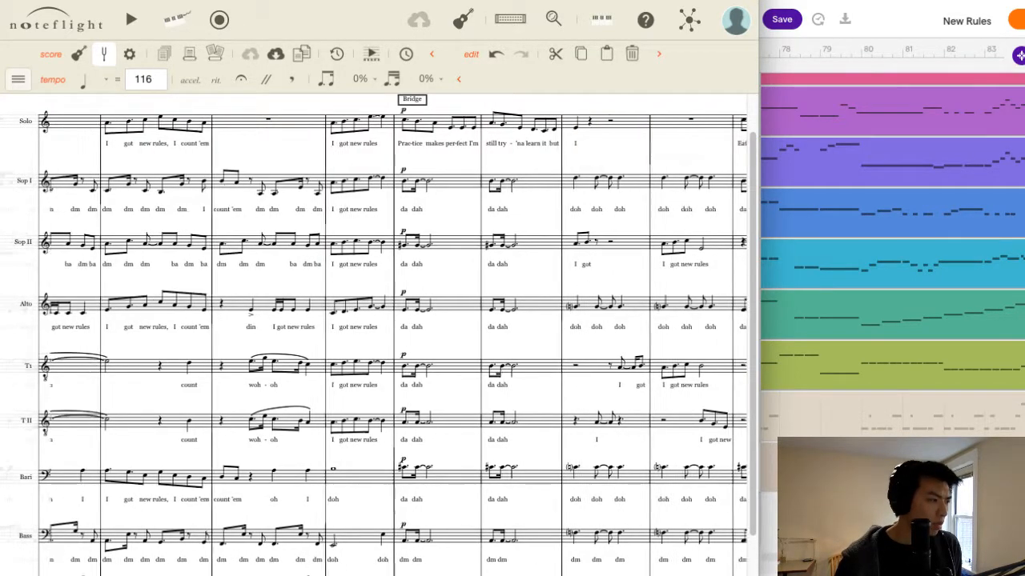
{"action": "scroll", "coordinate": [375, 334], "scroll_direction": "left", "scroll_amount": 10}
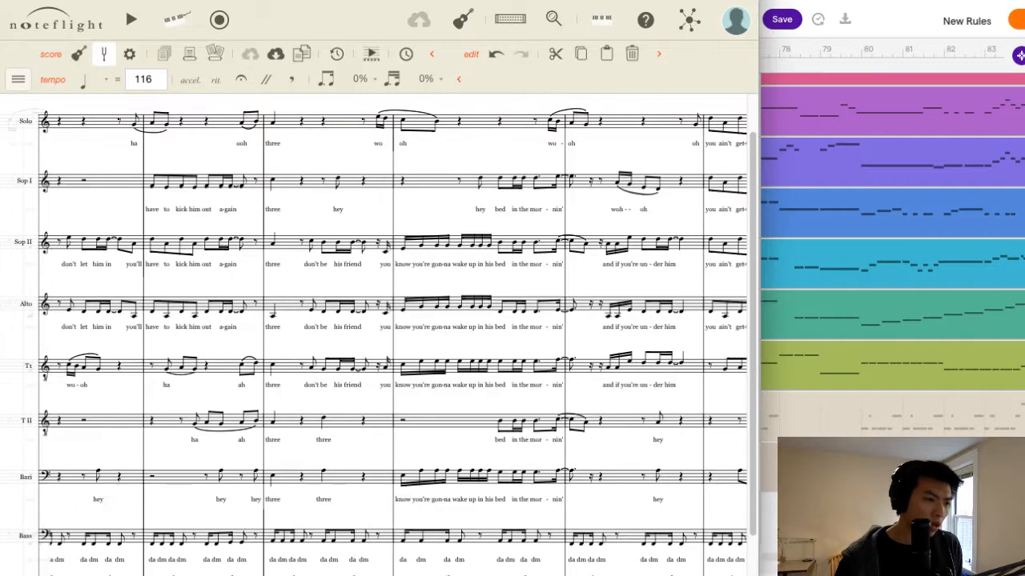
{"action": "key", "text": "super+Tab"}
{"action": "scroll", "coordinate": [814, 350], "scroll_direction": "up", "scroll_amount": 1}
{"action": "scroll", "coordinate": [814, 350], "scroll_direction": "up", "scroll_amount": 2}
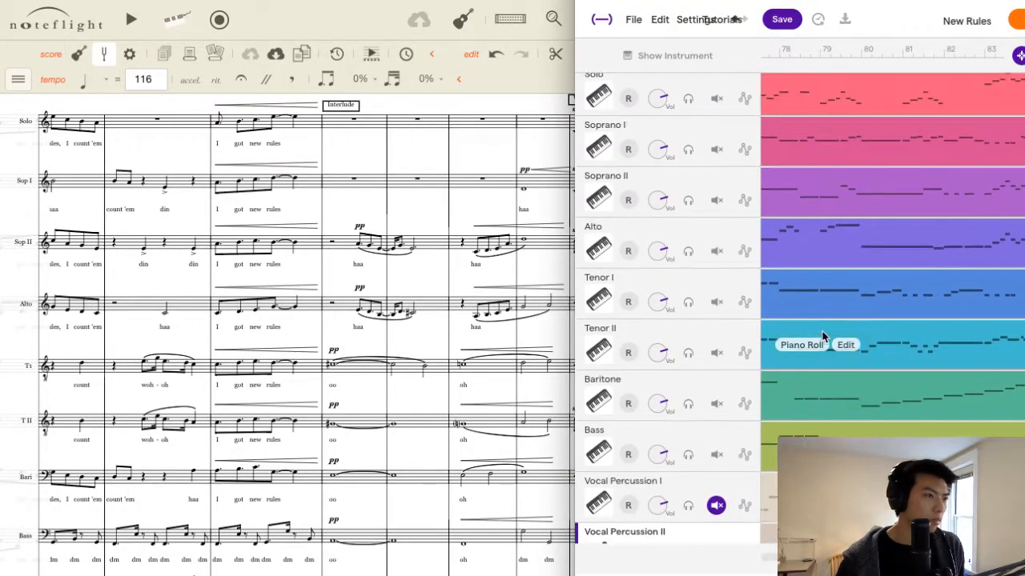
{"action": "left_click", "coordinate": [634, 19]}
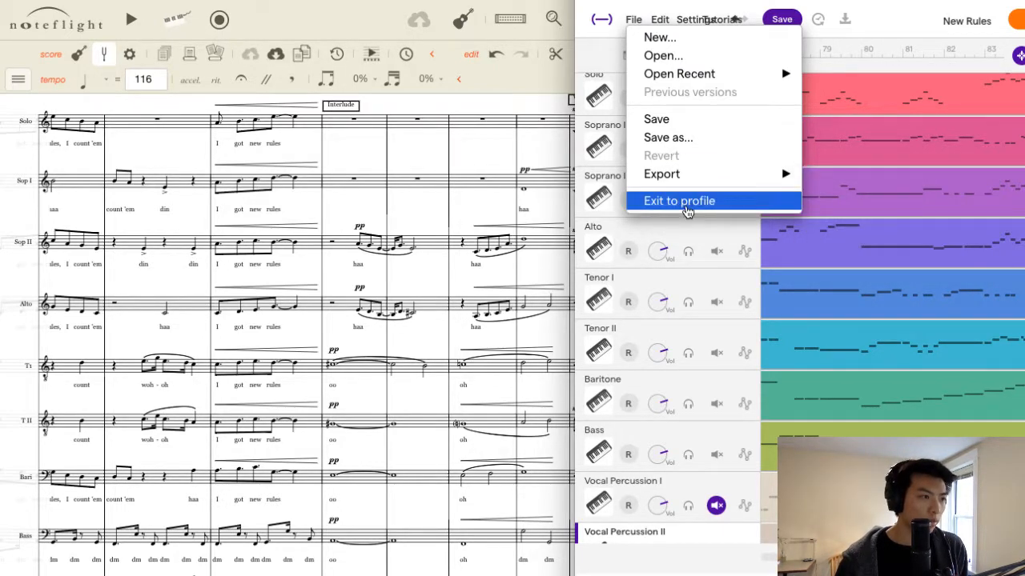
{"action": "left_click", "coordinate": [686, 205]}
{"action": "left_click", "coordinate": [858, 334]}
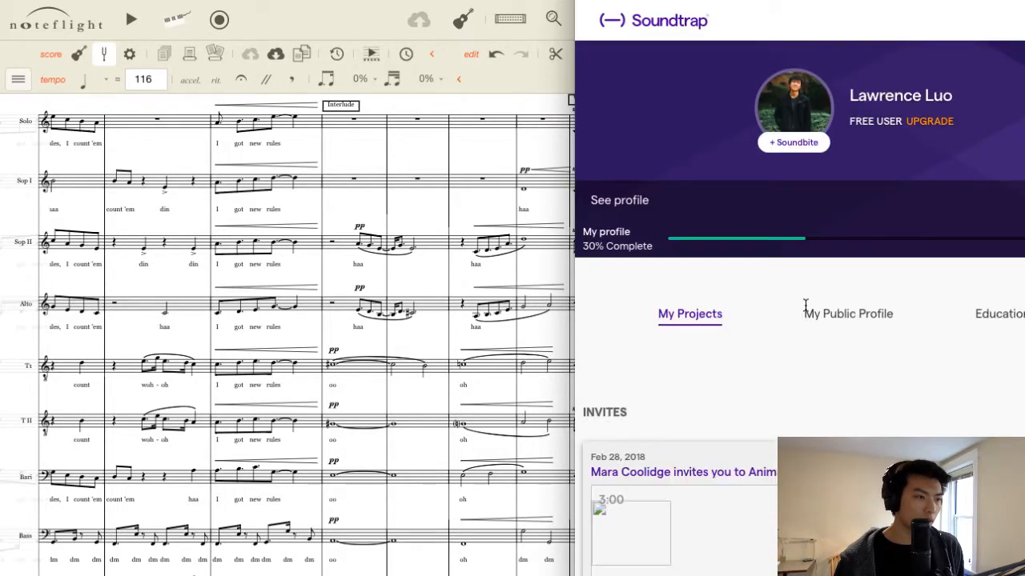
Delete the old New Rules project from My Projects and confirm the deletion.
{"action": "scroll", "coordinate": [810, 308], "scroll_direction": "down", "scroll_amount": 8}
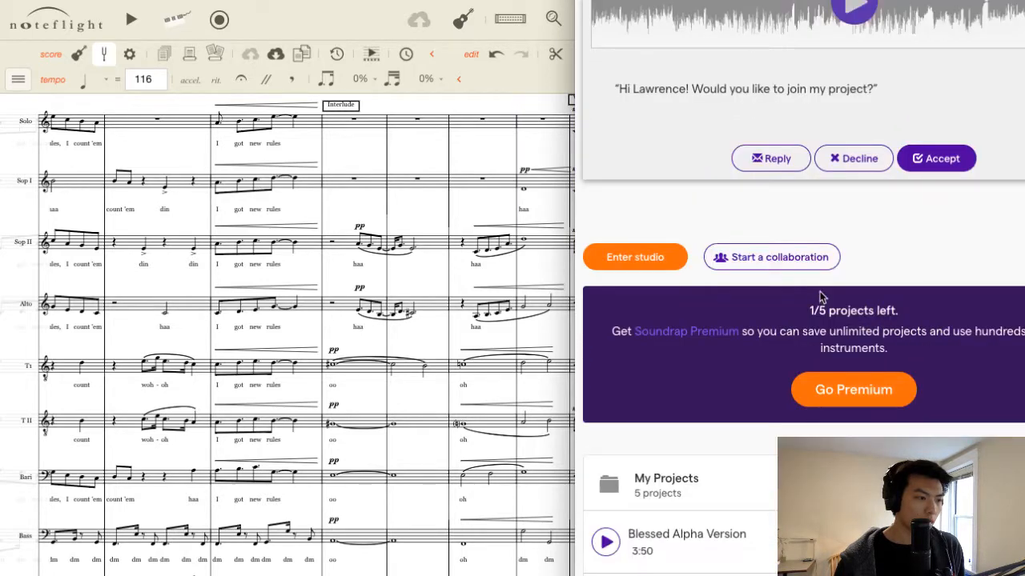
{"action": "scroll", "coordinate": [860, 293], "scroll_direction": "down", "scroll_amount": 1}
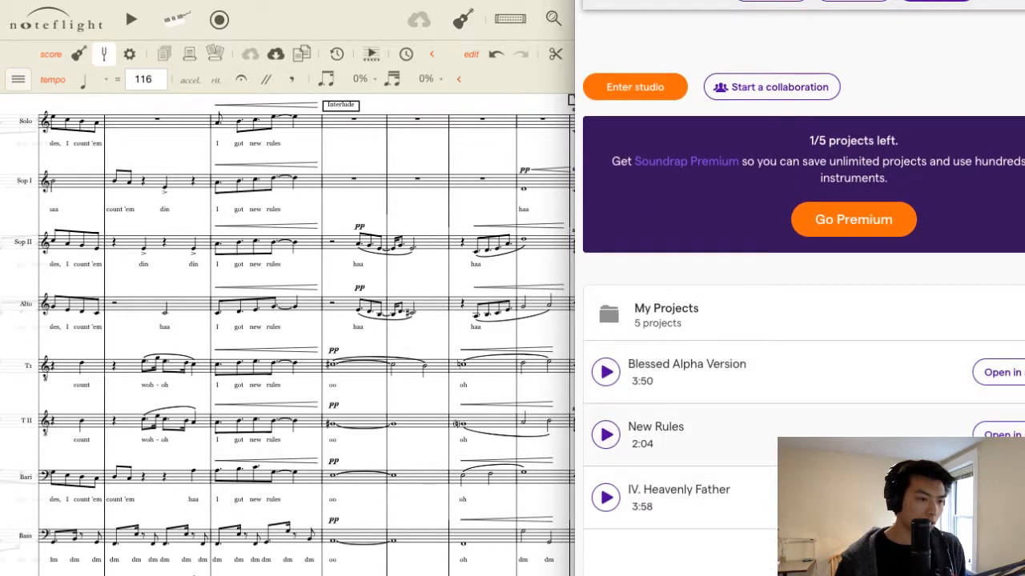
{"action": "left_click", "coordinate": [1023, 435]}
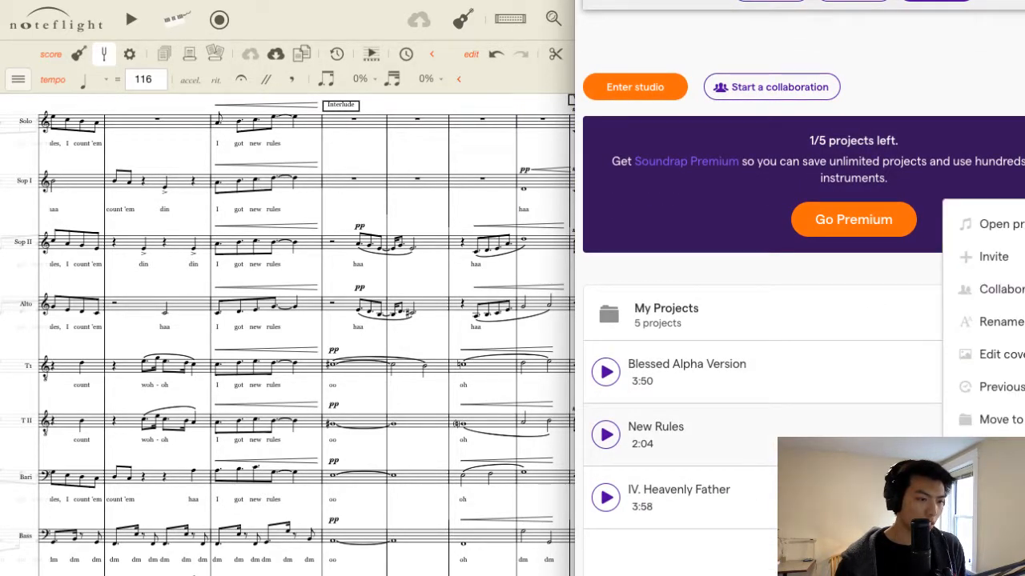
{"action": "left_click", "coordinate": [997, 452]}
{"action": "left_click", "coordinate": [828, 151]}
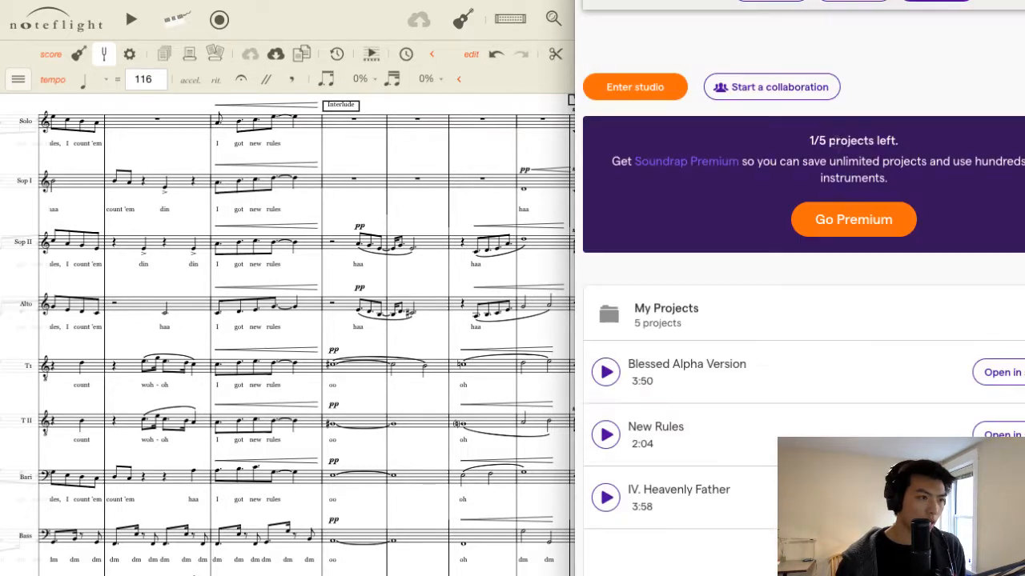
Switch back to Noteflight and export the corrected New Rules score to Soundtrap.
{"action": "left_click", "coordinate": [314, 184]}
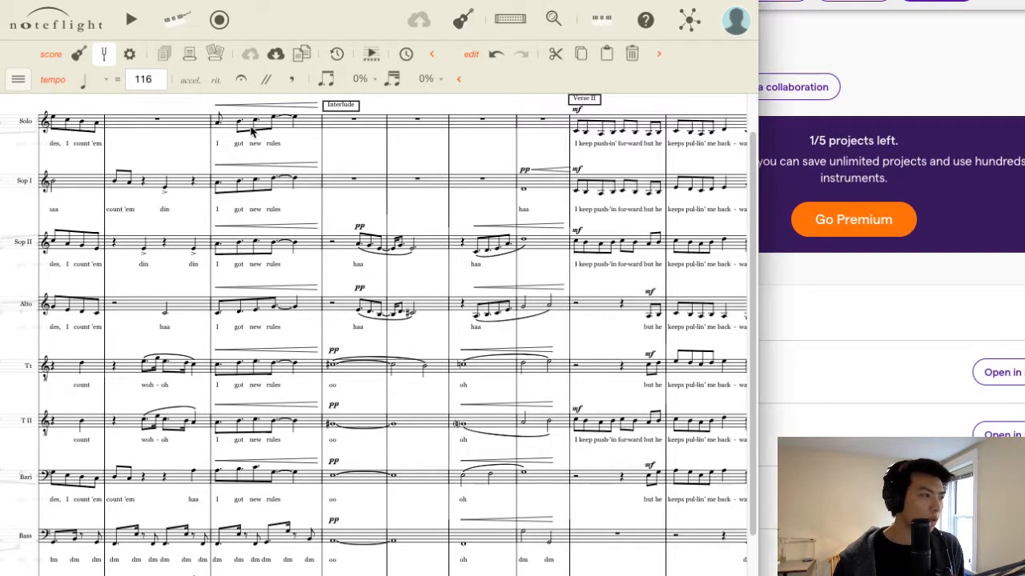
{"action": "left_click", "coordinate": [23, 83]}
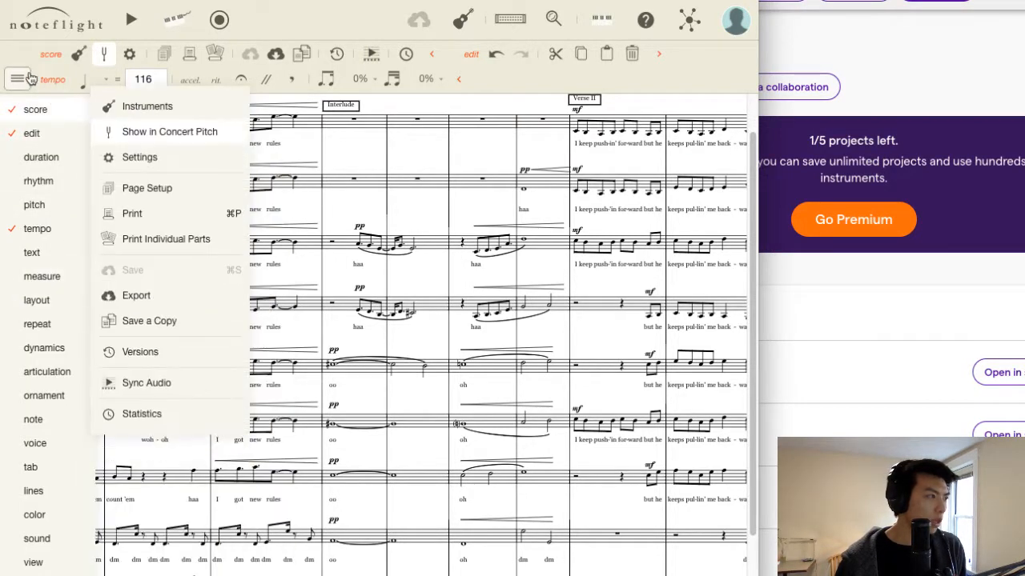
{"action": "mouse_move", "coordinate": [48, 110]}
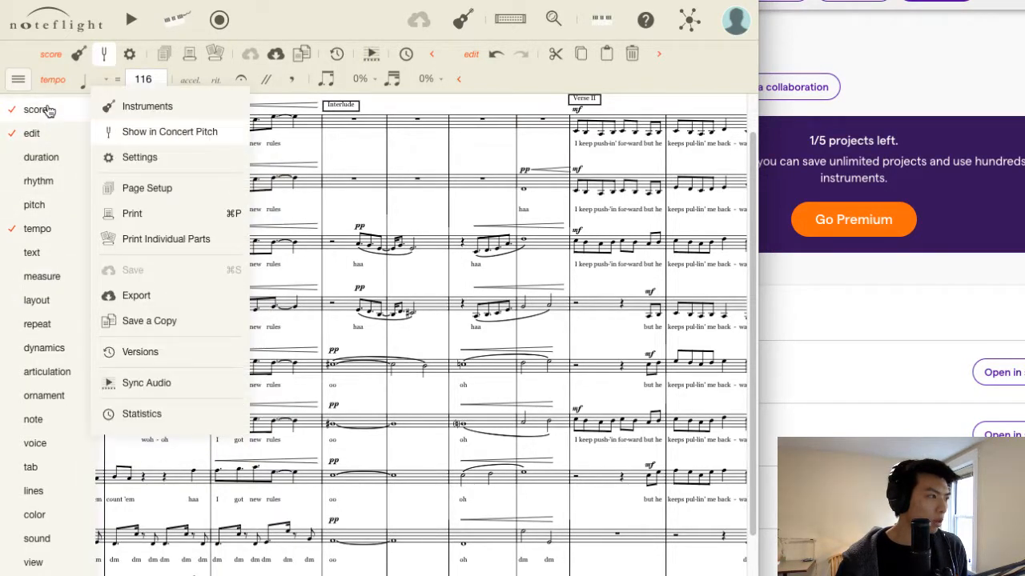
{"action": "left_click", "coordinate": [152, 300]}
{"action": "left_click", "coordinate": [270, 262]}
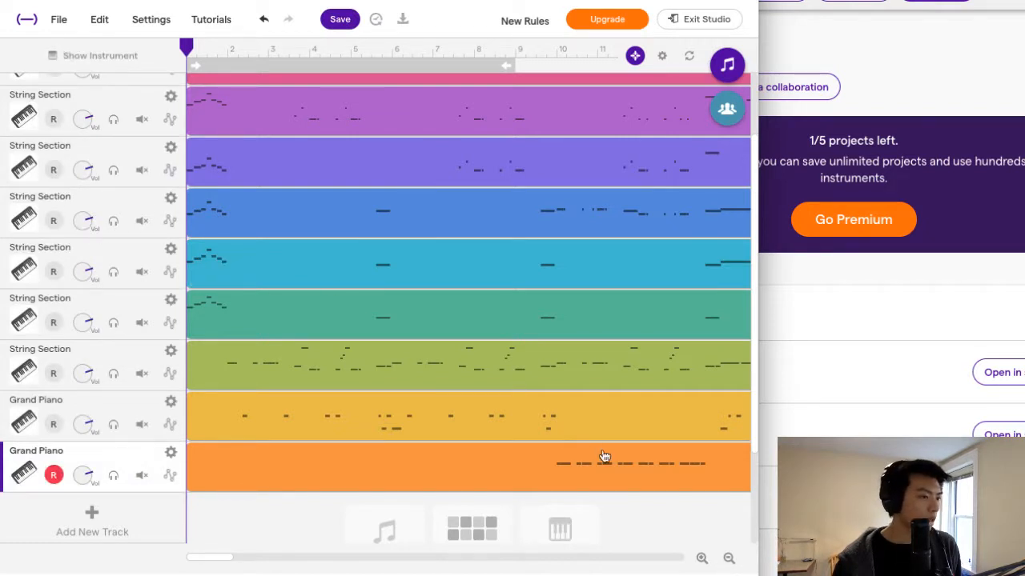
Rename the last Grand Piano track as Vocal Percussion II and the one above it as Vocal Percussion I.
{"action": "scroll", "coordinate": [756, 437], "scroll_direction": "down", "scroll_amount": 1}
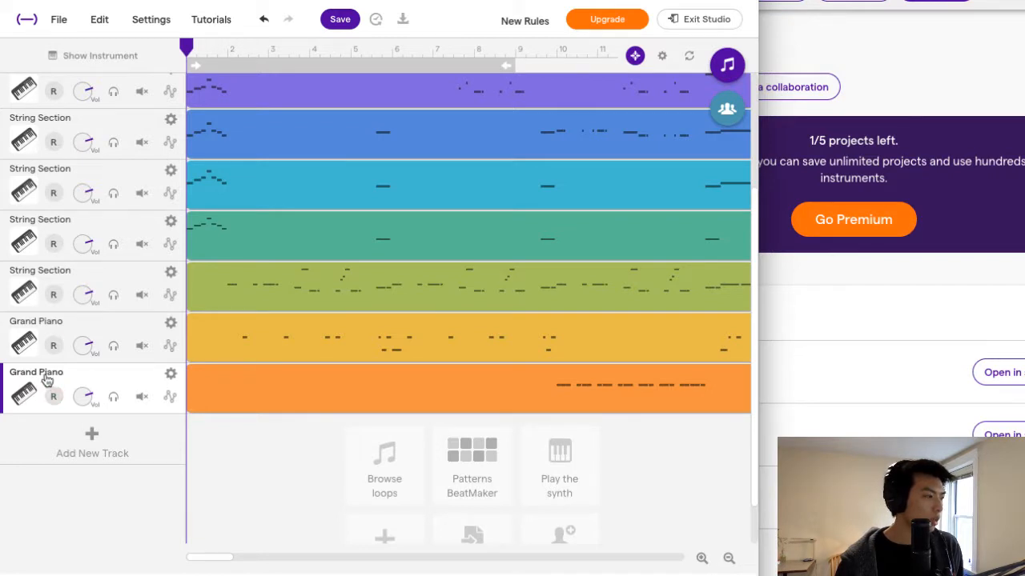
{"action": "left_click", "coordinate": [171, 374]}
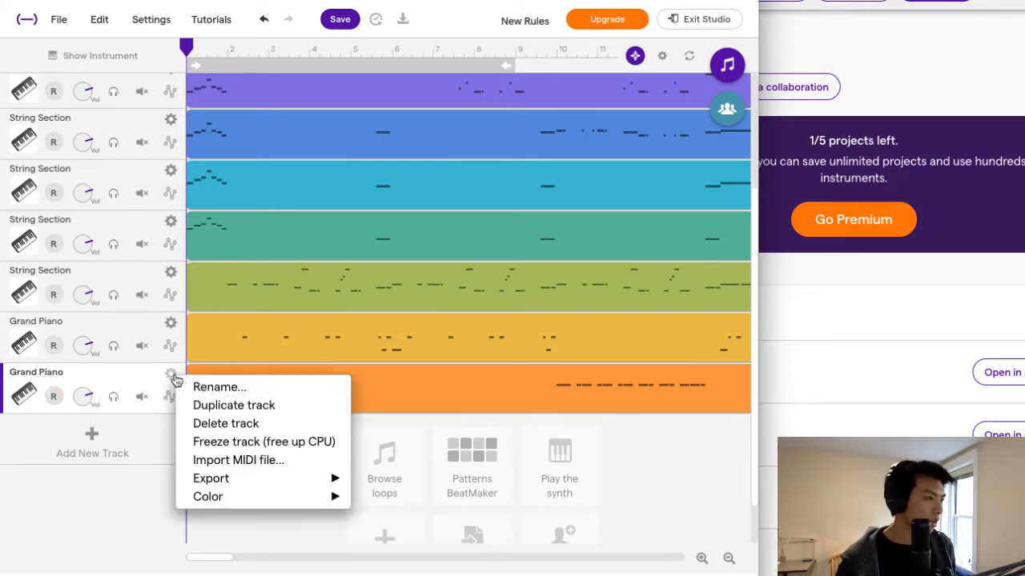
{"action": "left_click", "coordinate": [195, 389]}
{"action": "type", "text": "Vocal Percussion I"}
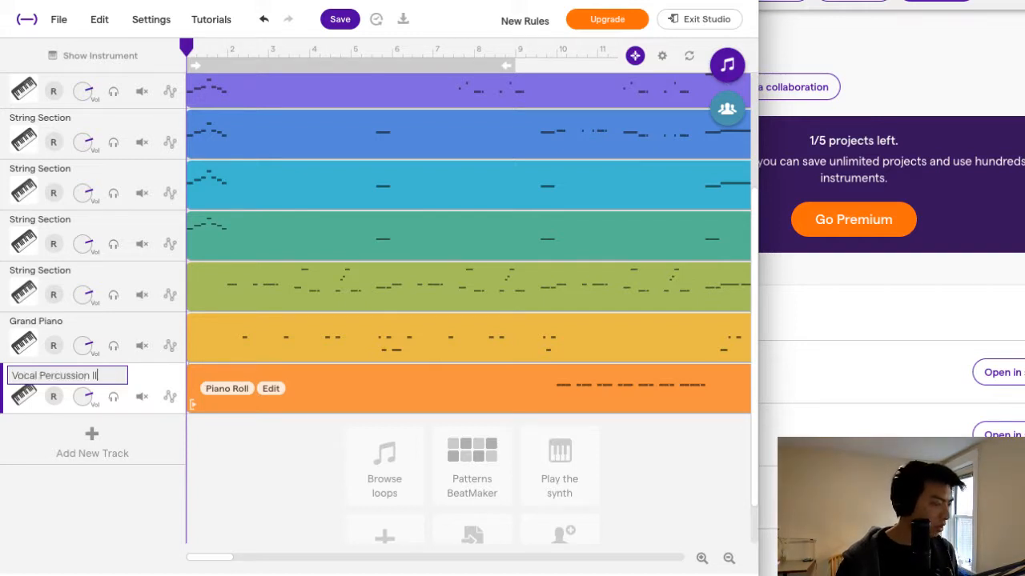
{"action": "left_click", "coordinate": [171, 345]}
{"action": "left_click", "coordinate": [196, 329]}
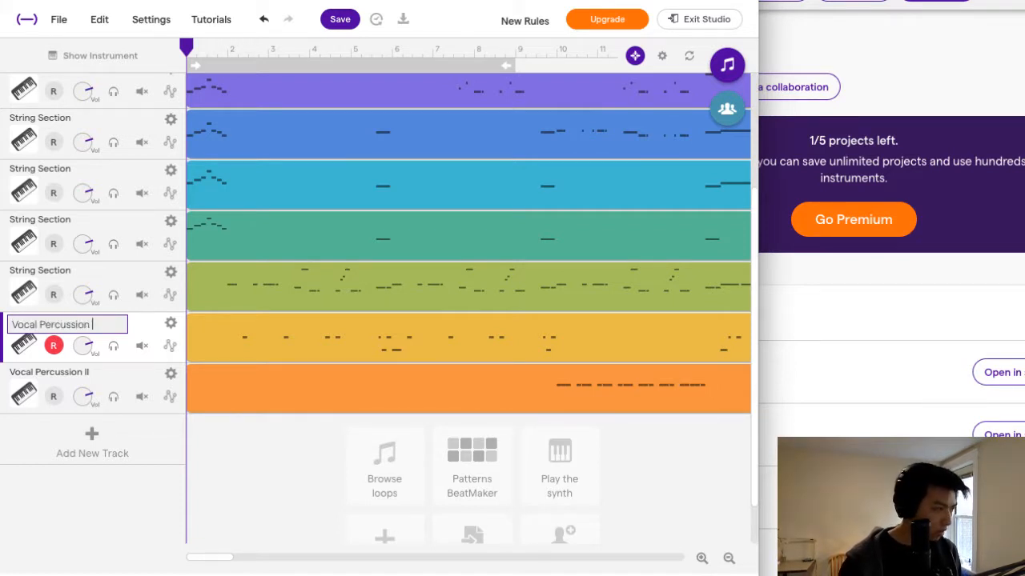
{"action": "left_click", "coordinate": [60, 349]}
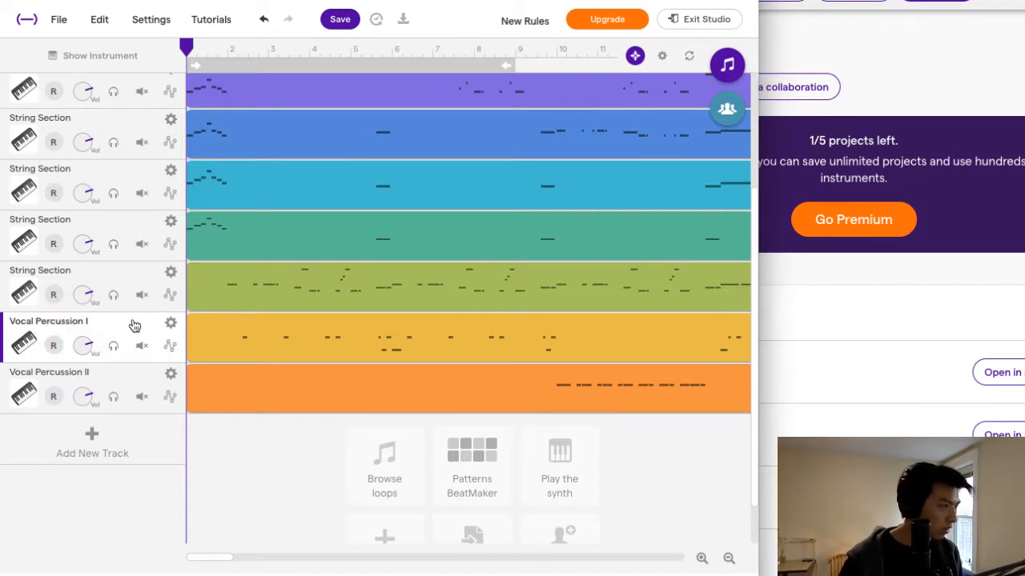
Rename the String Section track above Vocal Percussion I as Bass and the one above that as Baritone.
{"action": "left_click", "coordinate": [171, 278]}
{"action": "left_click", "coordinate": [192, 285]}
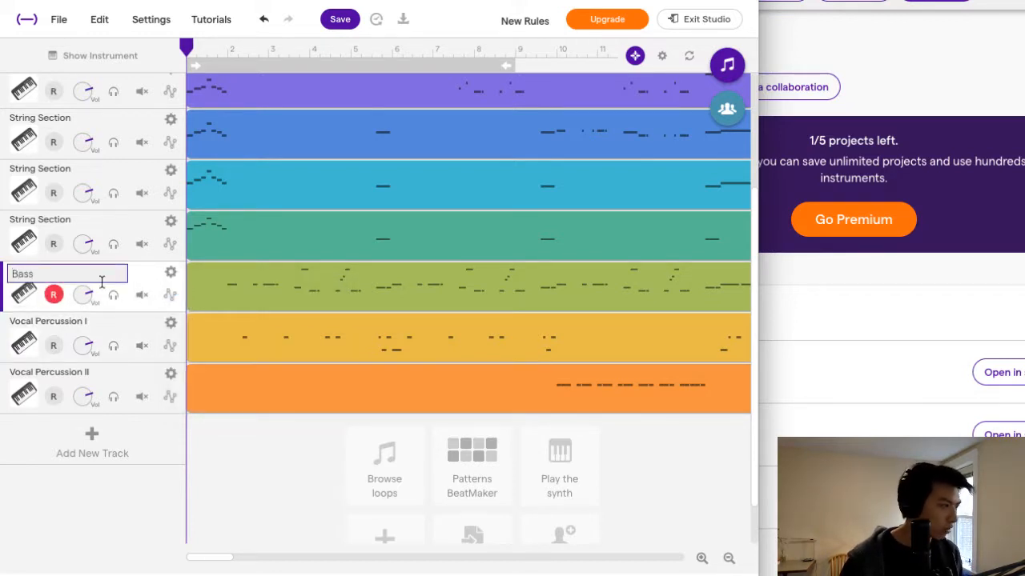
{"action": "type", "text": "Bass"}
{"action": "left_click", "coordinate": [71, 298]}
{"action": "left_click", "coordinate": [170, 220]}
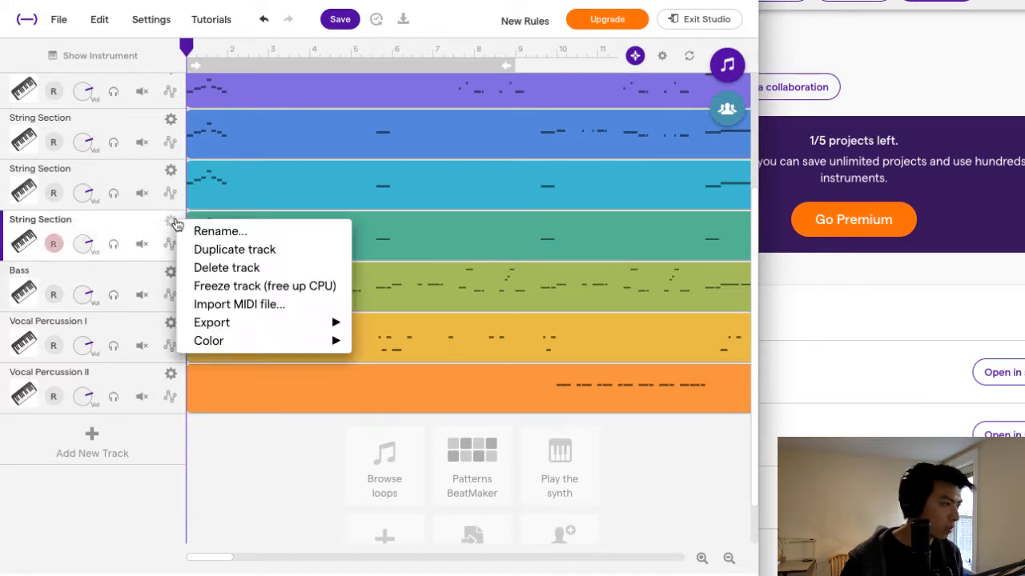
{"action": "left_click", "coordinate": [215, 231]}
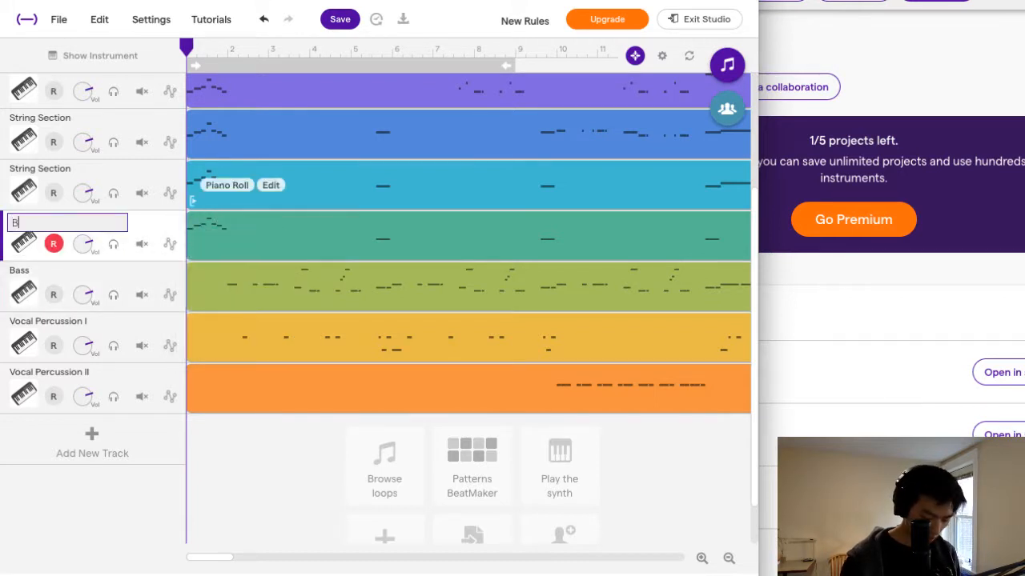
{"action": "type", "text": "Baritone"}
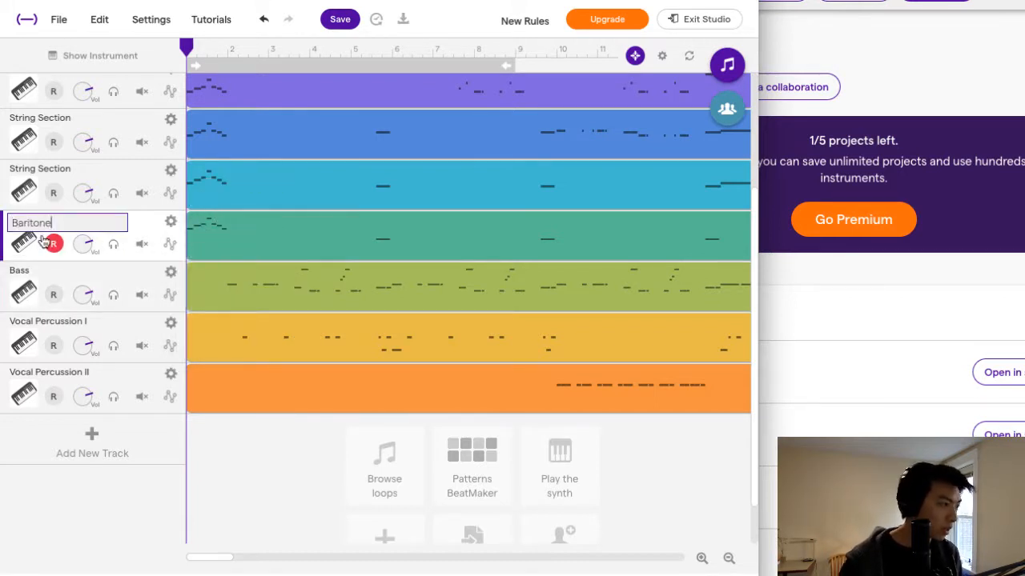
{"action": "left_click", "coordinate": [69, 237]}
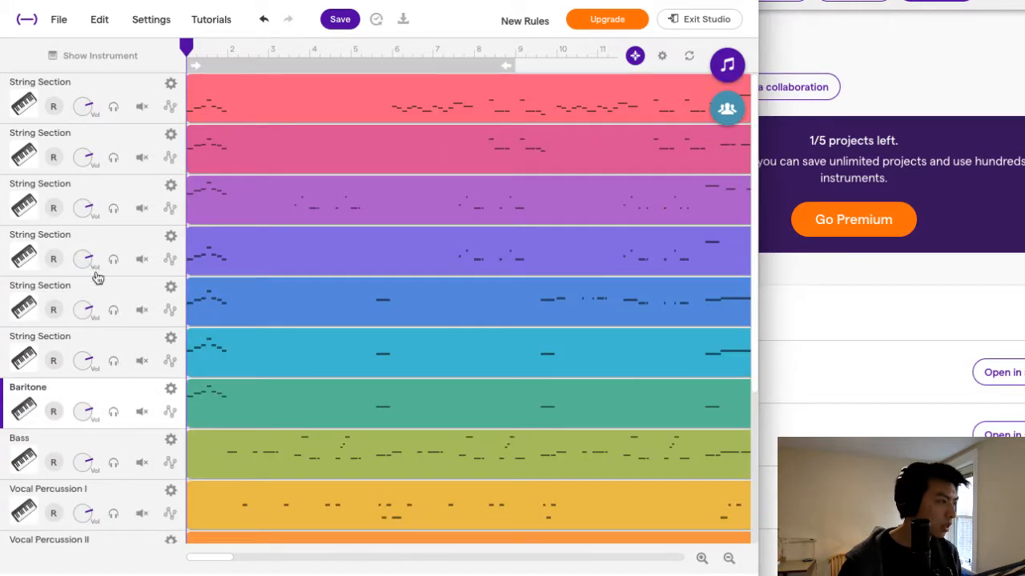
Rename the String Section track above Baritone as Tenor II and the one above that as Tenor I.
{"action": "left_click", "coordinate": [170, 339]}
{"action": "left_click", "coordinate": [184, 349]}
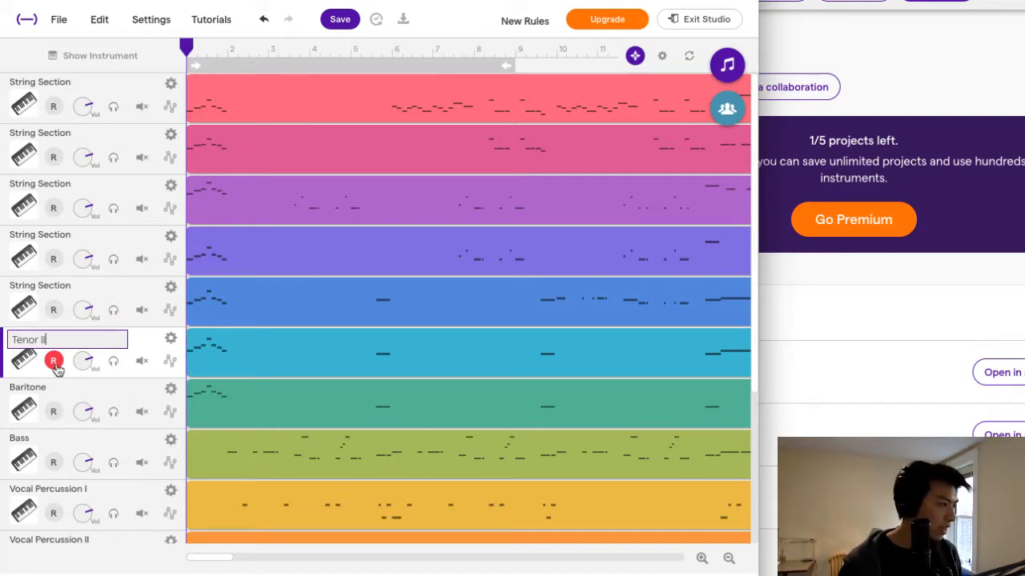
{"action": "key", "text": "Return"}
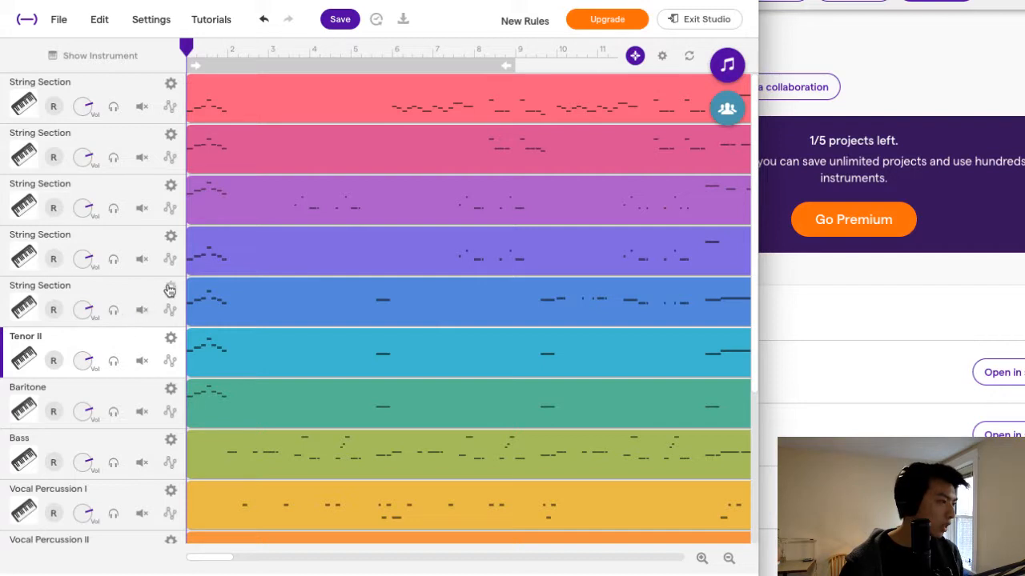
{"action": "right_click", "coordinate": [222, 298]}
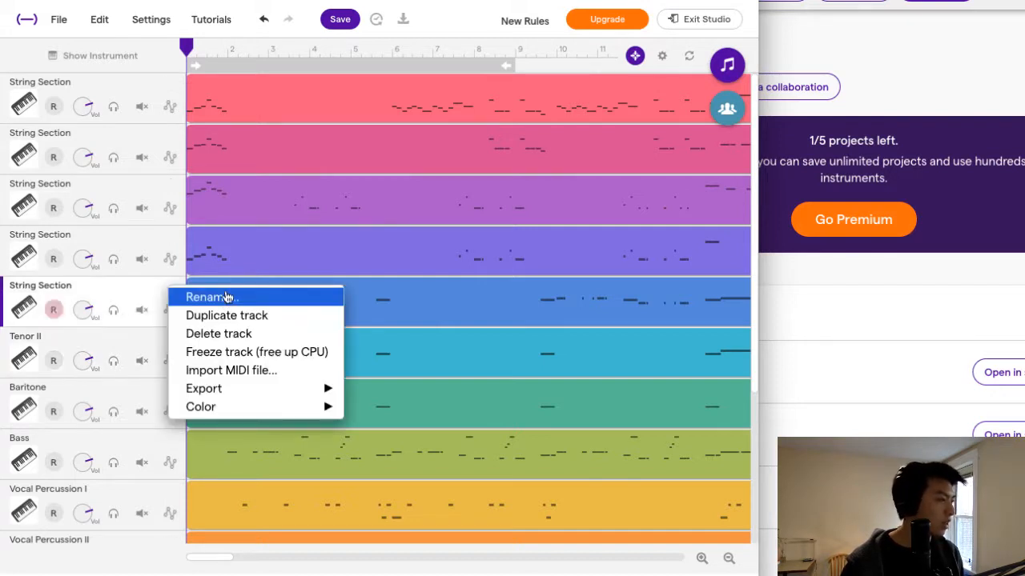
{"action": "left_click", "coordinate": [224, 295]}
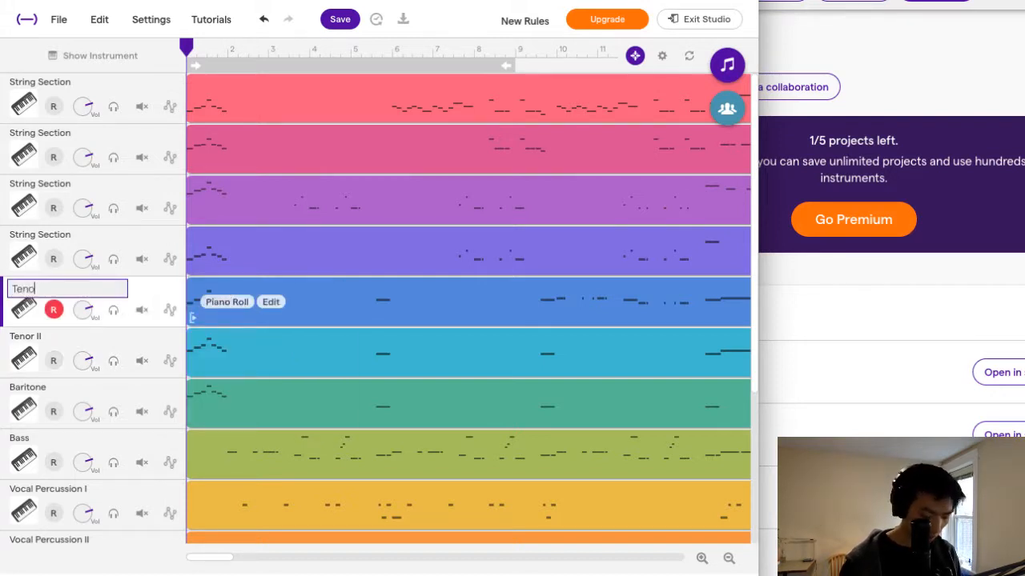
{"action": "key", "text": "Return"}
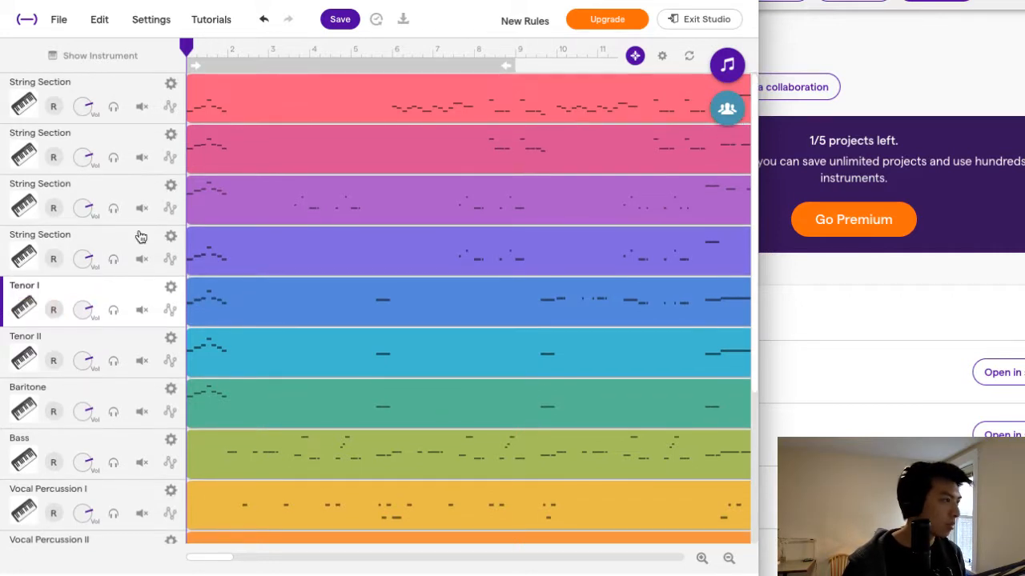
Rename the topmost String Section track as Solo, followed by the soloist's name in parentheses.
{"action": "left_click", "coordinate": [171, 84]}
{"action": "left_click", "coordinate": [192, 93]}
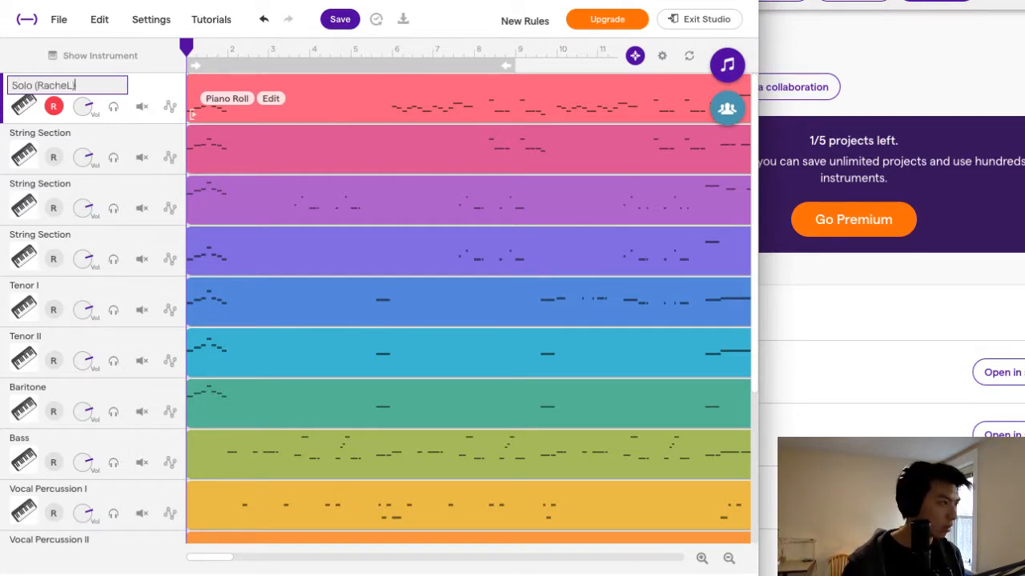
{"action": "left_click", "coordinate": [171, 85]}
{"action": "left_click", "coordinate": [45, 107]}
{"action": "left_click", "coordinate": [52, 108]}
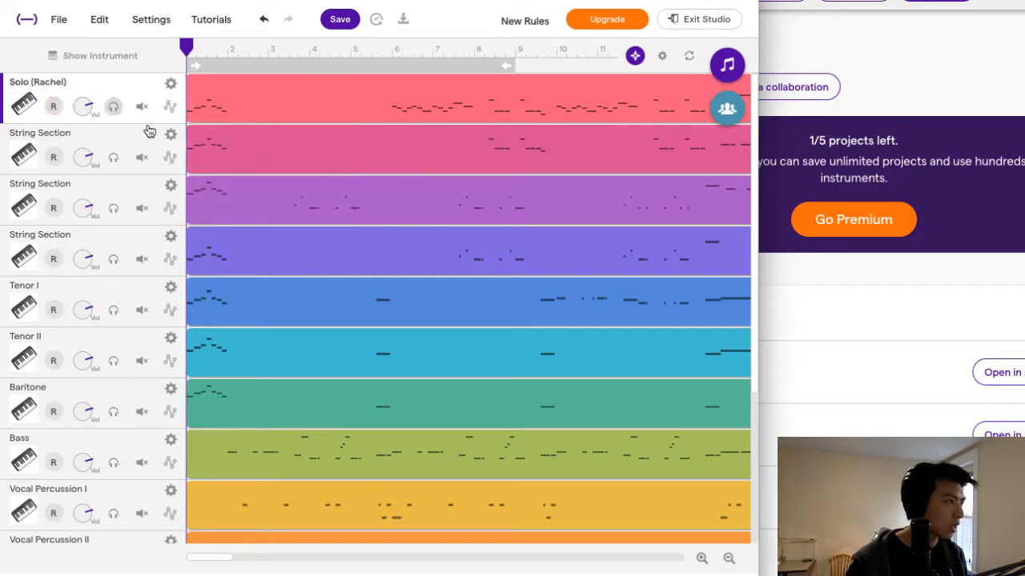
Rename the String Section track below the solo as Soprano I and the one below that as Soprano II.
{"action": "left_click", "coordinate": [171, 134]}
{"action": "left_click", "coordinate": [202, 142]}
{"action": "type", "text": "S"}
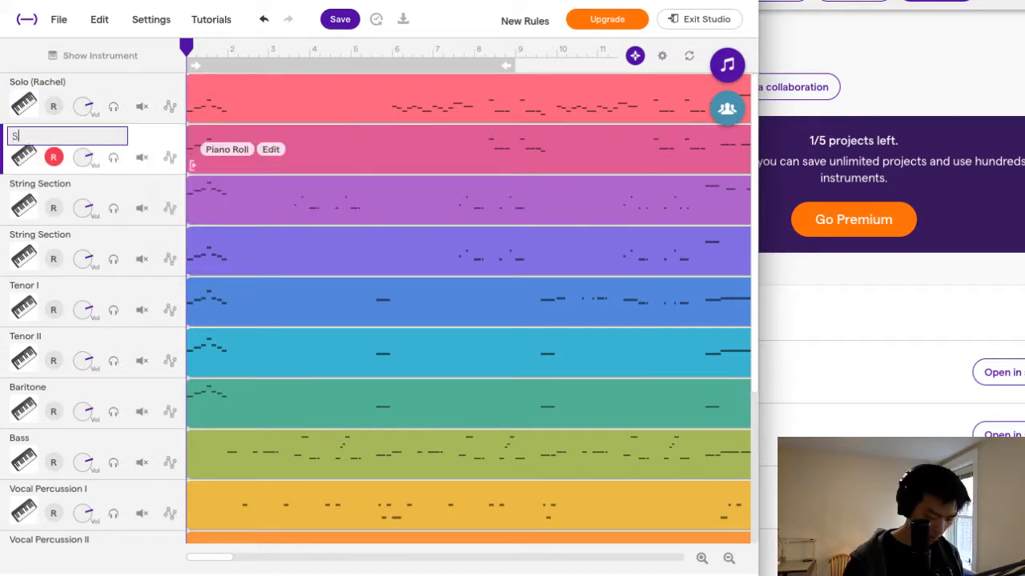
{"action": "type", "text": "oprano I"}
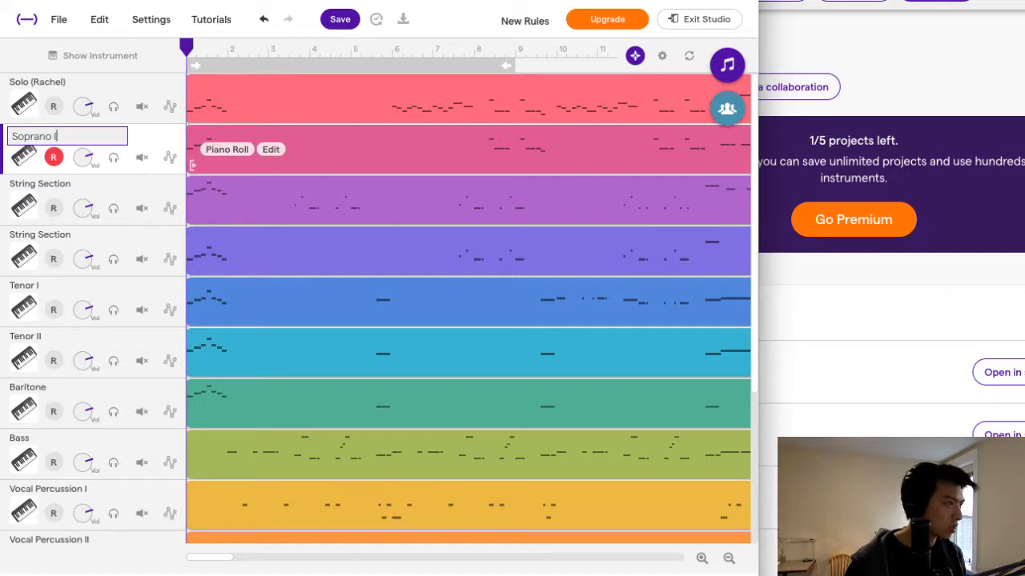
{"action": "left_click", "coordinate": [57, 161]}
{"action": "left_click", "coordinate": [67, 186]}
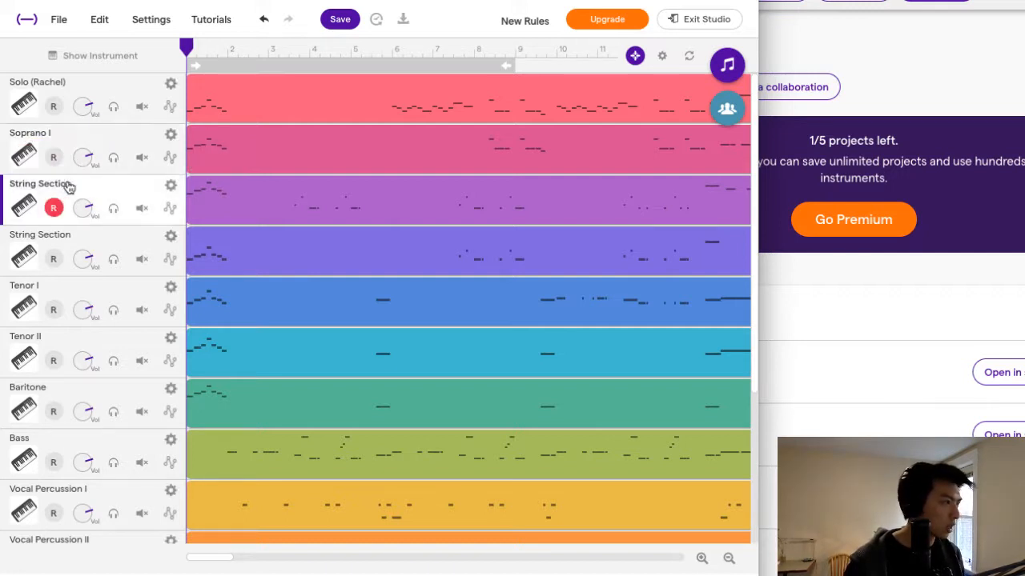
{"action": "left_click", "coordinate": [171, 185]}
{"action": "left_click", "coordinate": [188, 194]}
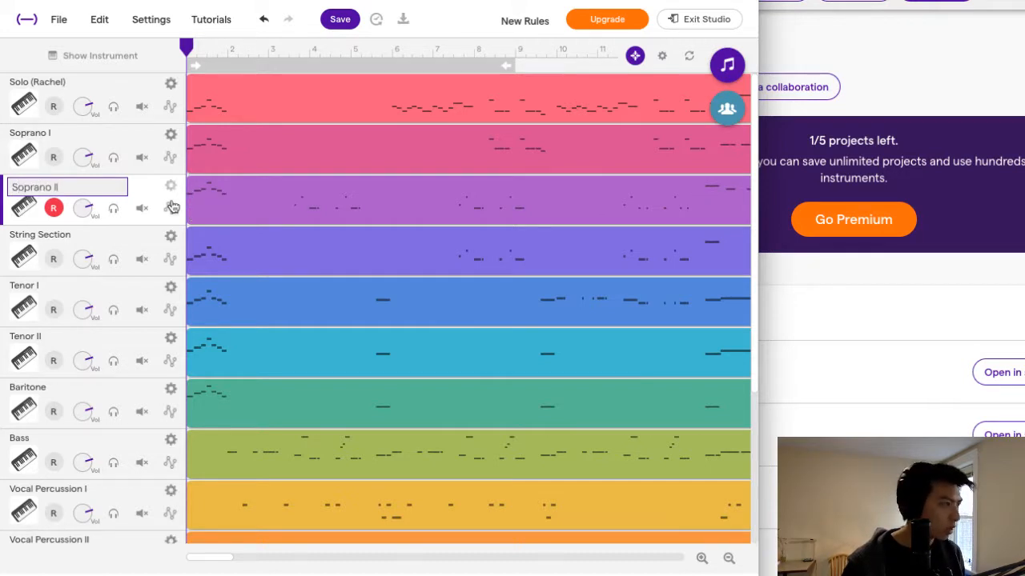
{"action": "left_click", "coordinate": [69, 213]}
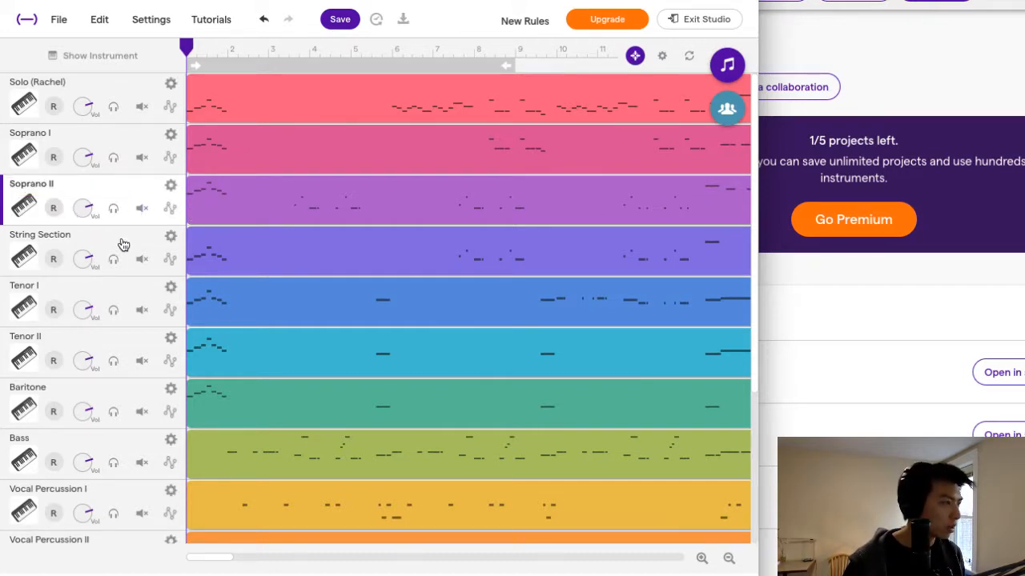
Rename the remaining String Section track, between Soprano II and Tenor I, as Alto.
{"action": "left_click", "coordinate": [170, 237]}
{"action": "left_click", "coordinate": [176, 248]}
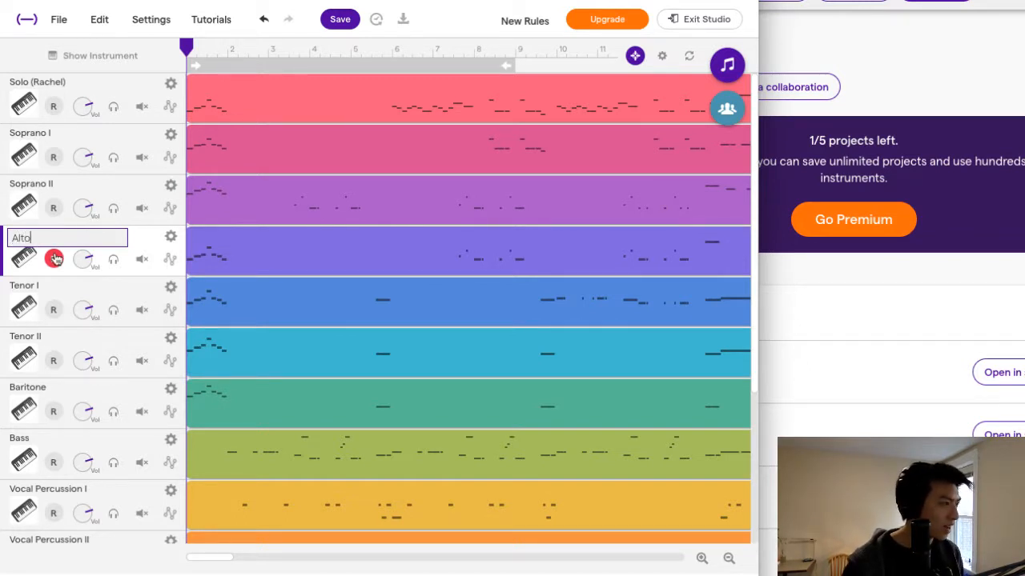
{"action": "type", "text": "Alto"}
{"action": "key", "text": "Return"}
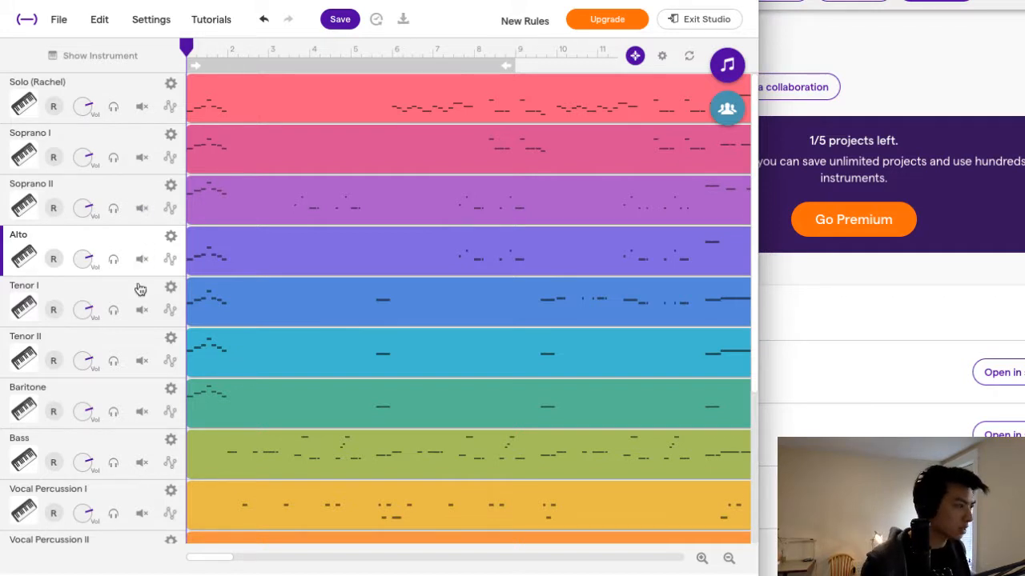
Mute the Vocal Percussion I and Vocal Percussion II tracks.
{"action": "scroll", "coordinate": [53, 96], "scroll_direction": "down", "scroll_amount": 1}
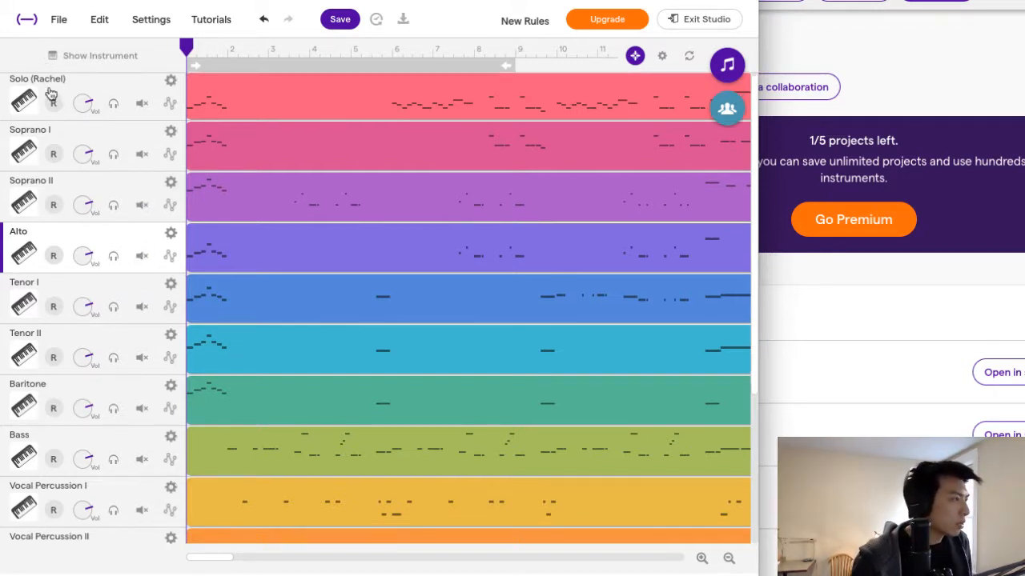
{"action": "scroll", "coordinate": [90, 172], "scroll_direction": "up", "scroll_amount": 1}
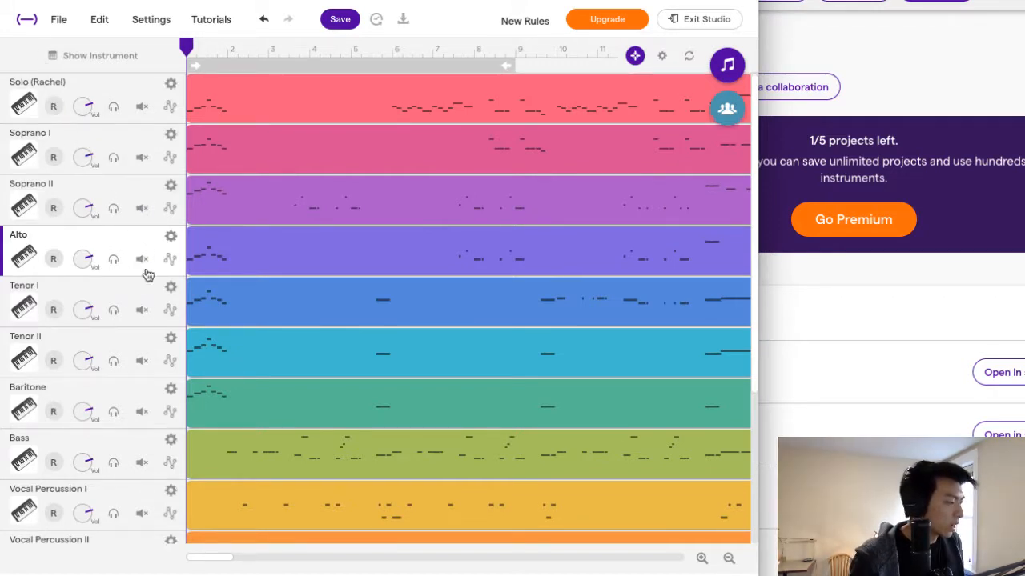
{"action": "scroll", "coordinate": [80, 491], "scroll_direction": "down", "scroll_amount": 2}
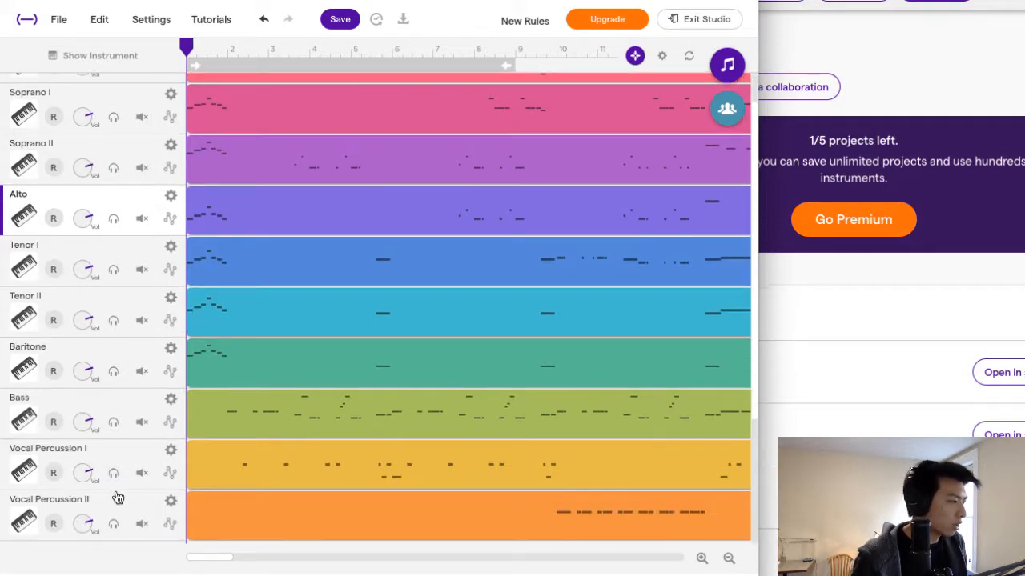
{"action": "scroll", "coordinate": [117, 492], "scroll_direction": "up", "scroll_amount": 1}
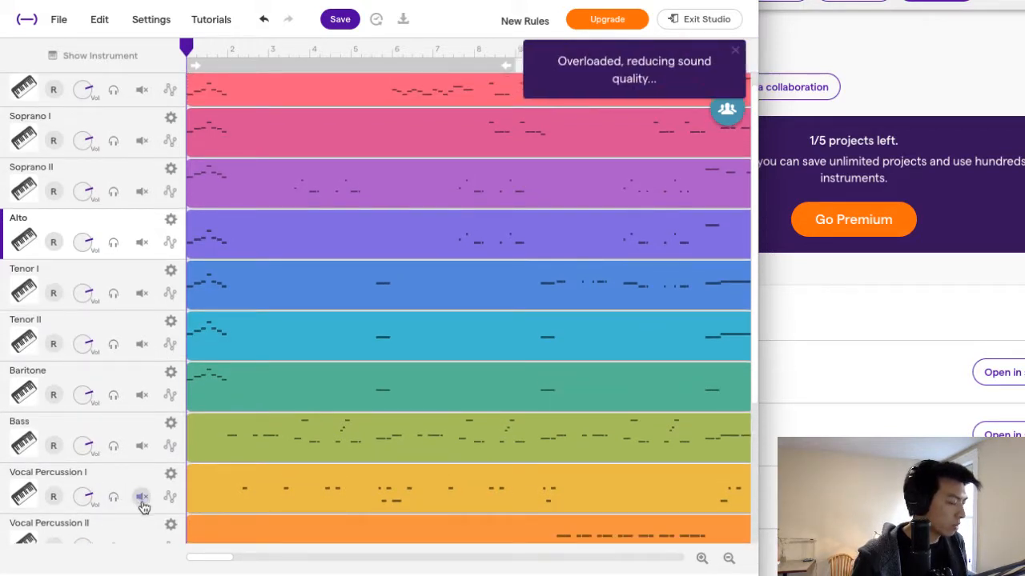
{"action": "left_click", "coordinate": [142, 499]}
{"action": "scroll", "coordinate": [141, 497], "scroll_direction": "down", "scroll_amount": 2}
{"action": "left_click", "coordinate": [142, 502]}
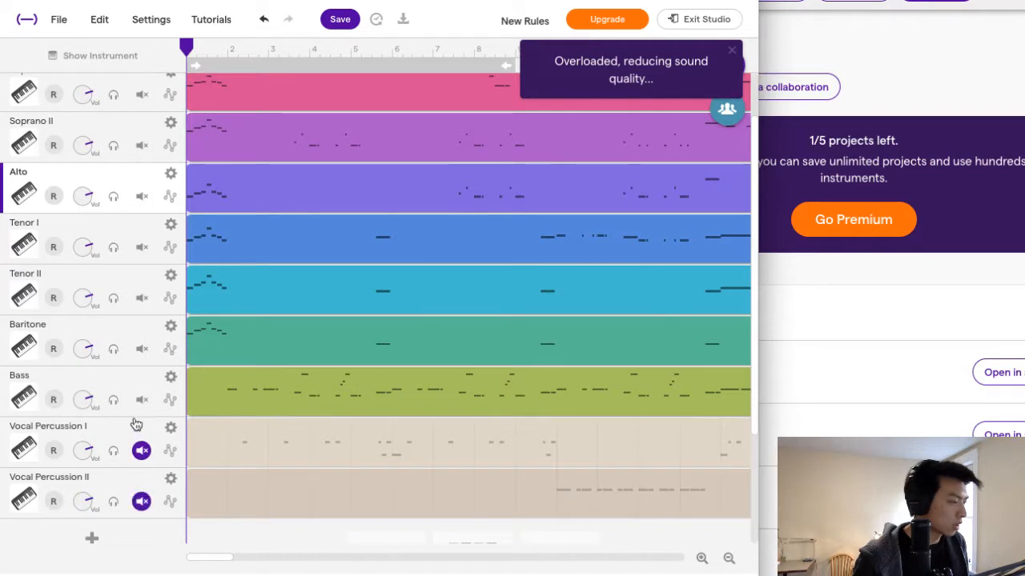
Review the named tracks from the solo down to the vocal percussion parts.
{"action": "scroll", "coordinate": [134, 424], "scroll_direction": "up", "scroll_amount": 1}
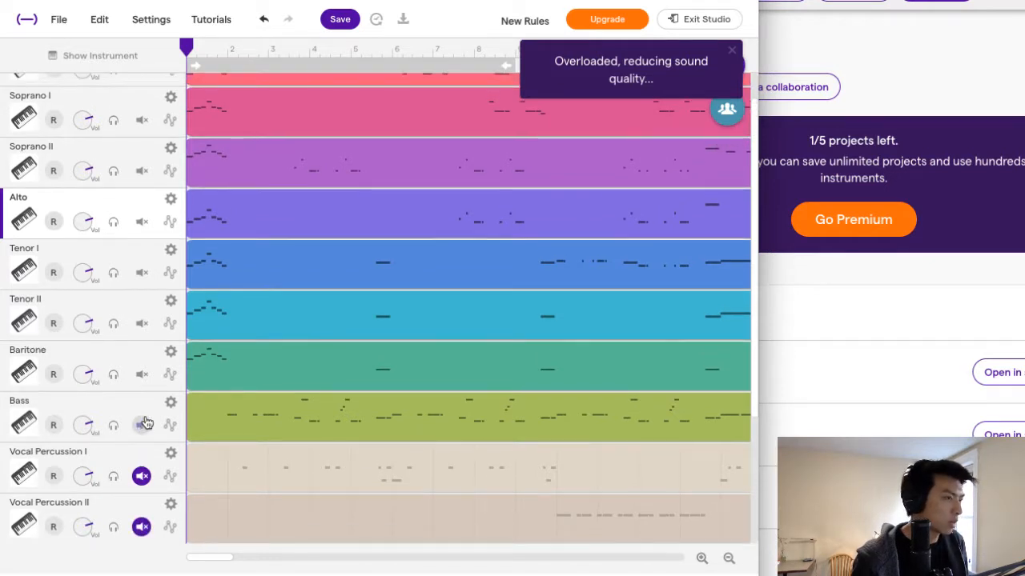
{"action": "scroll", "coordinate": [120, 440], "scroll_direction": "up", "scroll_amount": 1}
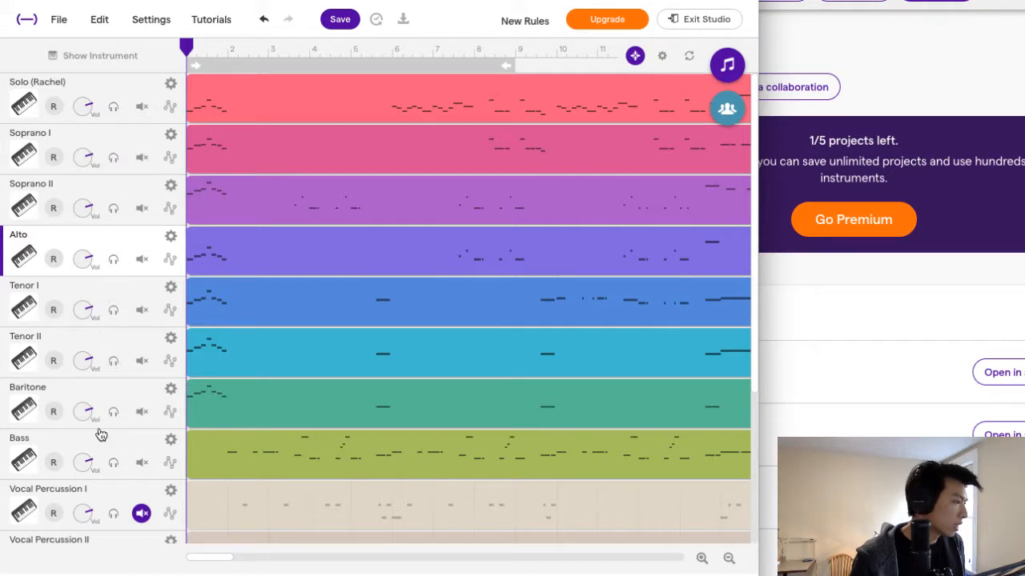
{"action": "scroll", "coordinate": [100, 433], "scroll_direction": "down", "scroll_amount": 3}
{"action": "scroll", "coordinate": [99, 433], "scroll_direction": "up", "scroll_amount": 3}
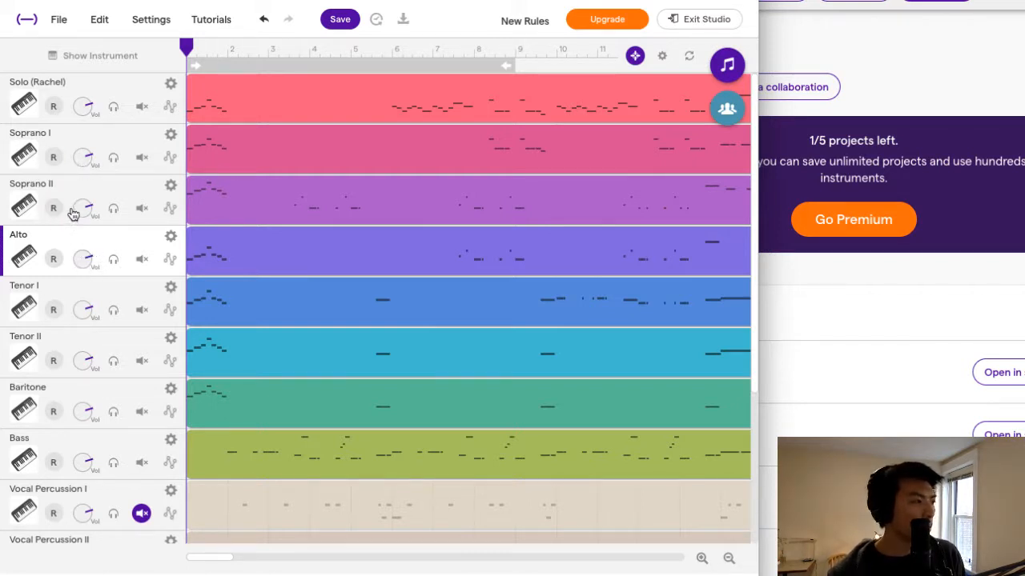
{"action": "scroll", "coordinate": [113, 221], "scroll_direction": "down", "scroll_amount": 1}
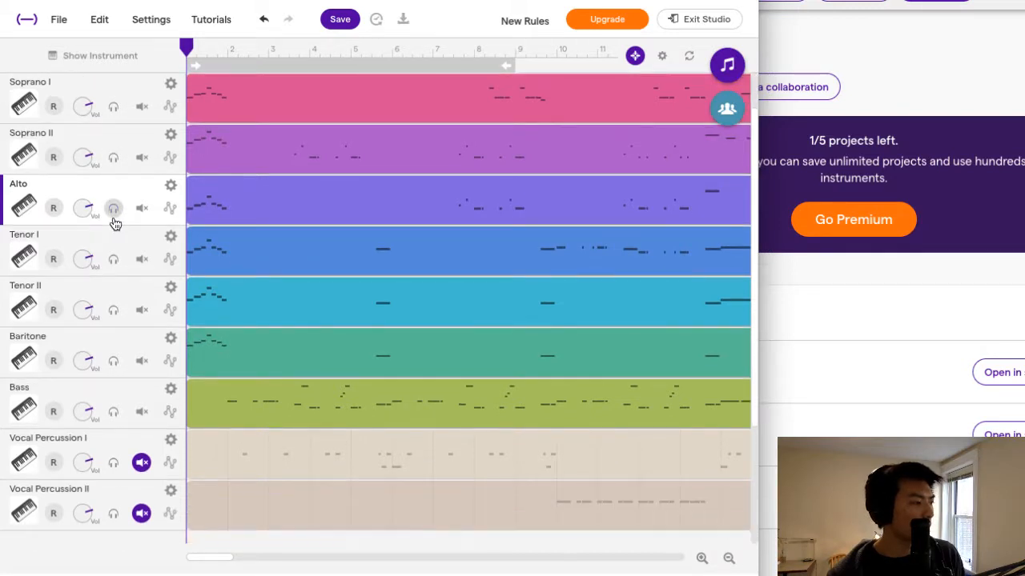
{"action": "scroll", "coordinate": [113, 222], "scroll_direction": "up", "scroll_amount": 1}
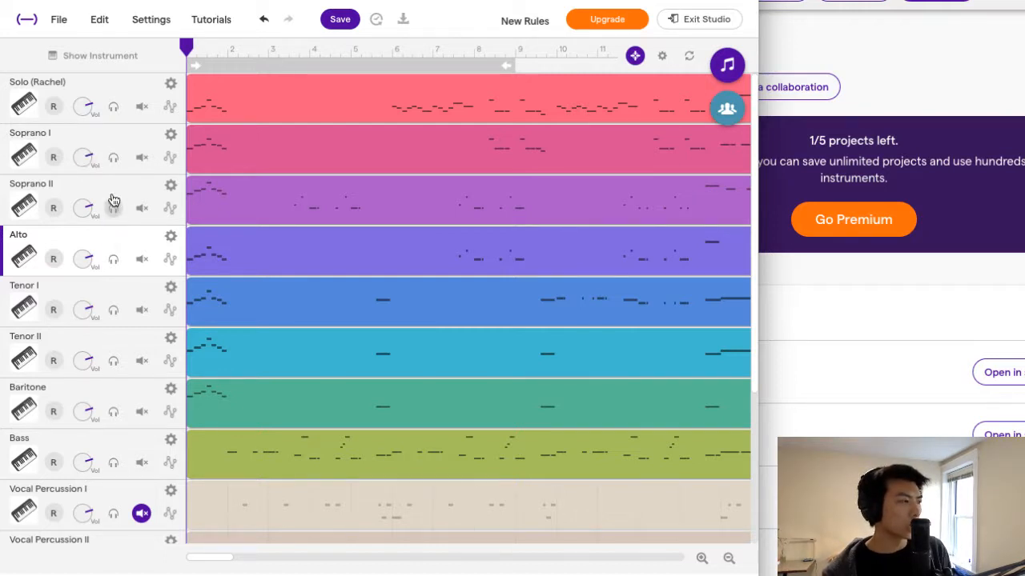
{"action": "scroll", "coordinate": [98, 244], "scroll_direction": "down", "scroll_amount": 1}
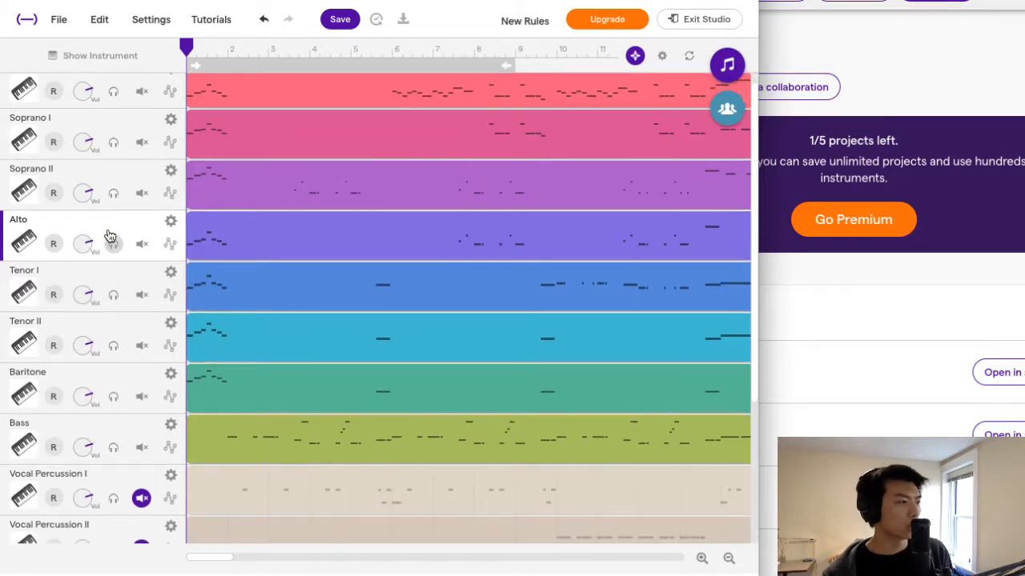
{"action": "scroll", "coordinate": [122, 218], "scroll_direction": "up", "scroll_amount": 1}
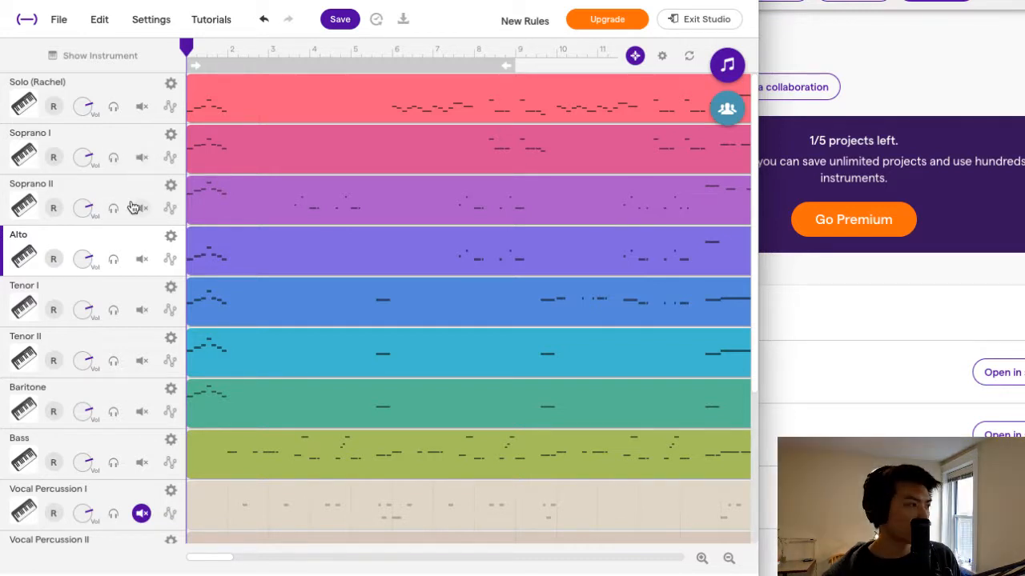
Add the assigned singer's name in parentheses to the Vocal Percussion I track name.
{"action": "scroll", "coordinate": [133, 207], "scroll_direction": "down", "scroll_amount": 3}
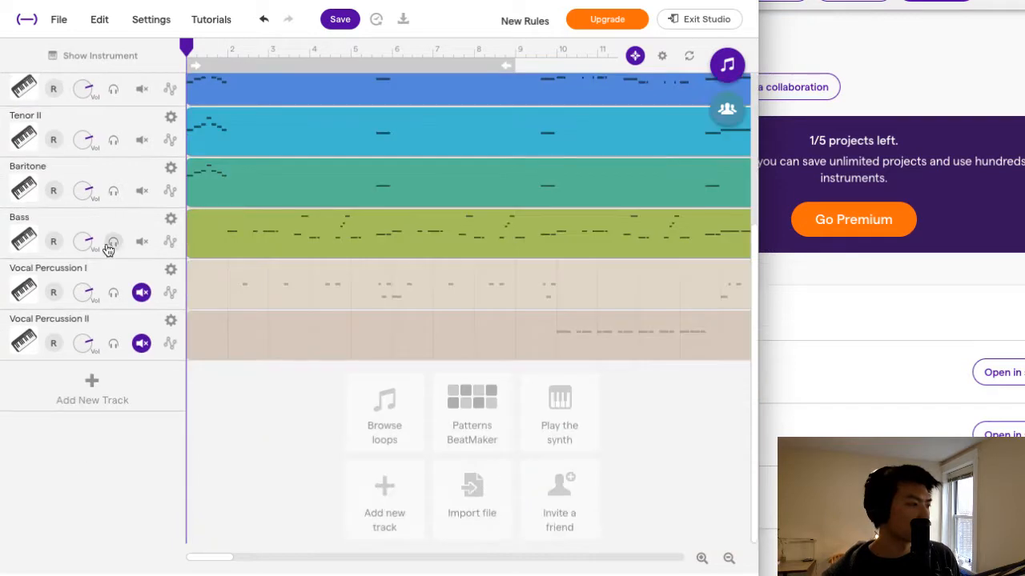
{"action": "left_click", "coordinate": [169, 272]}
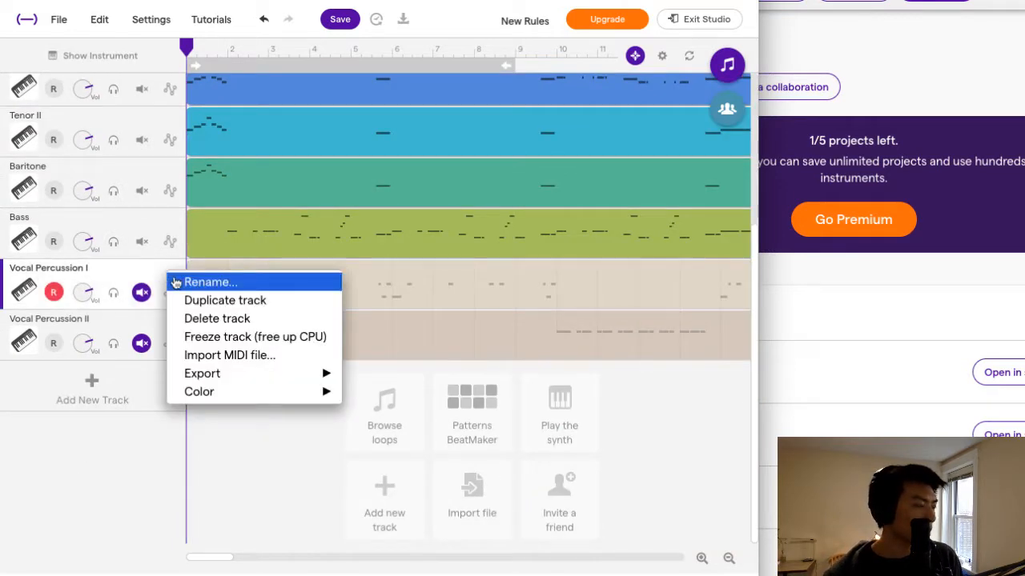
{"action": "left_click", "coordinate": [171, 281]}
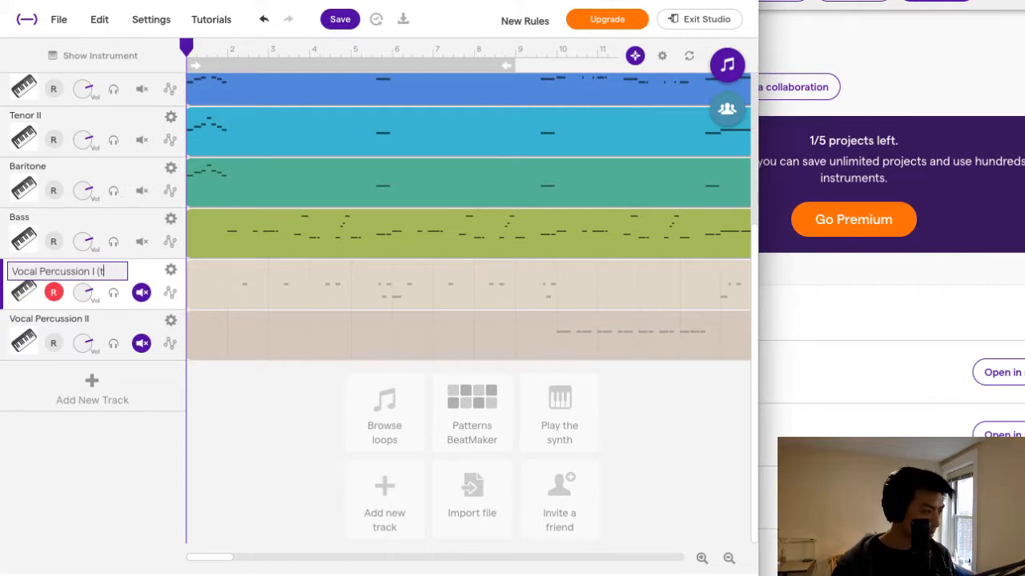
{"action": "type", "text": "(Tyler)"}
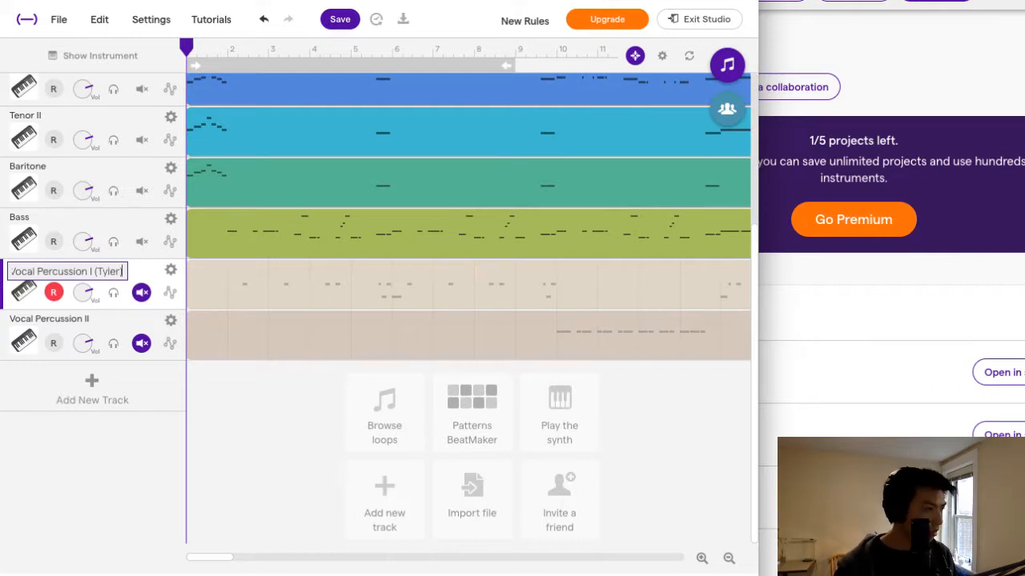
{"action": "left_click", "coordinate": [101, 444]}
Add the assigned singer's name in parentheses to the Bass track name.
{"action": "scroll", "coordinate": [108, 316], "scroll_direction": "up", "scroll_amount": 1}
{"action": "scroll", "coordinate": [108, 317], "scroll_direction": "up", "scroll_amount": 1}
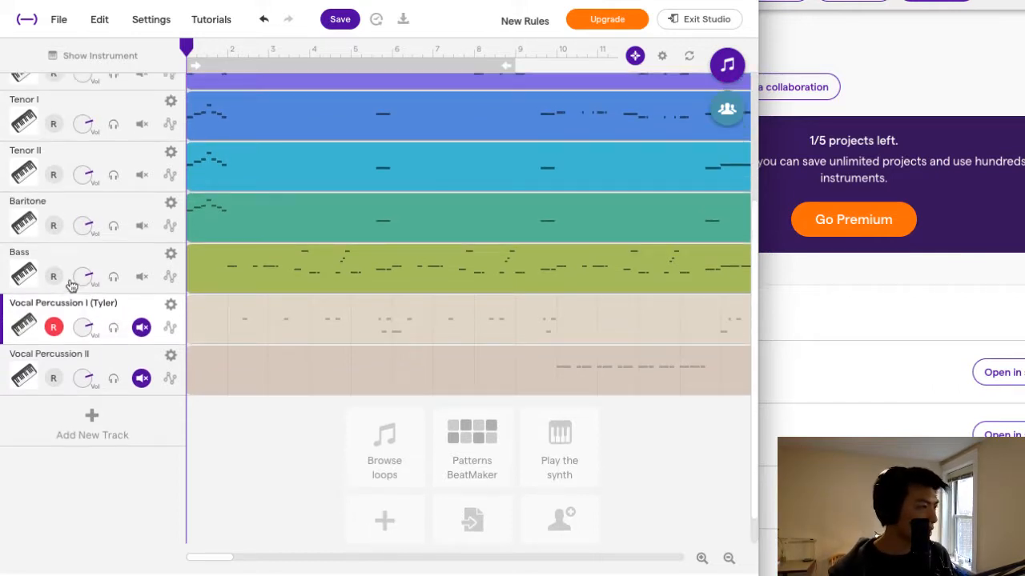
{"action": "left_click", "coordinate": [61, 261]}
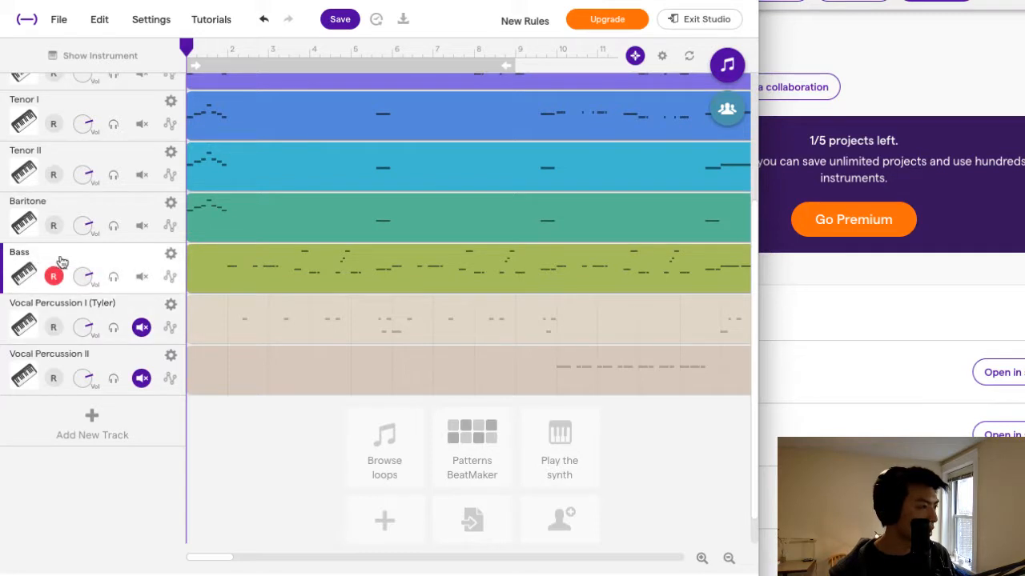
{"action": "right_click", "coordinate": [179, 265]}
{"action": "left_click", "coordinate": [181, 272]}
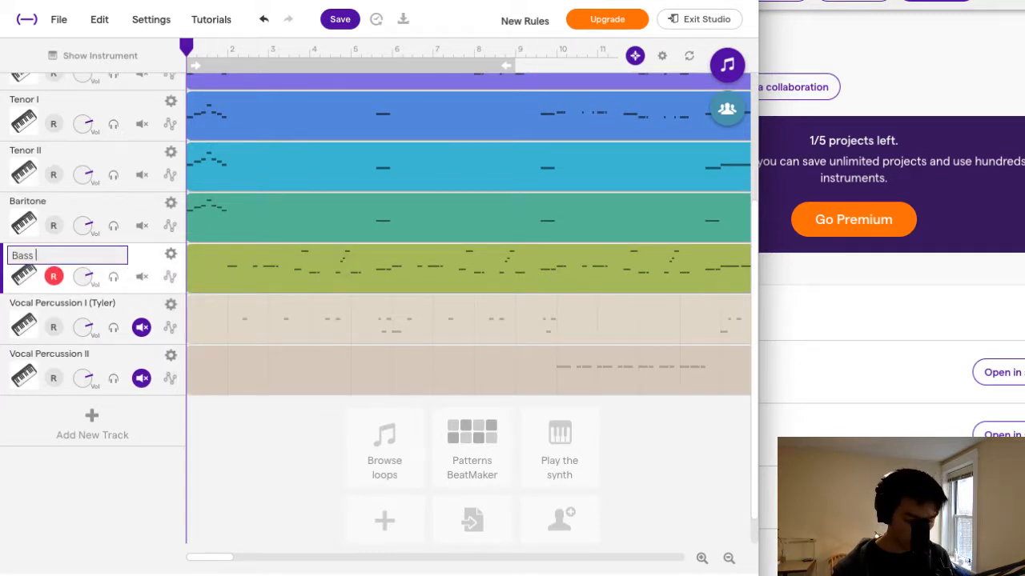
{"action": "key", "text": "Return"}
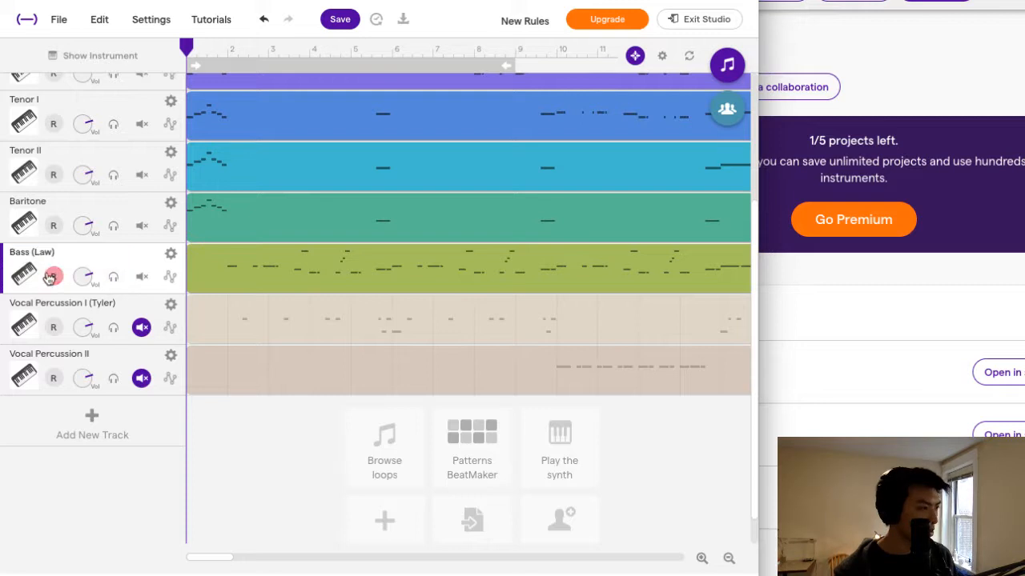
Add the assigned singer's name in parentheses to the Vocal Percussion II track name.
{"action": "left_click", "coordinate": [172, 357]}
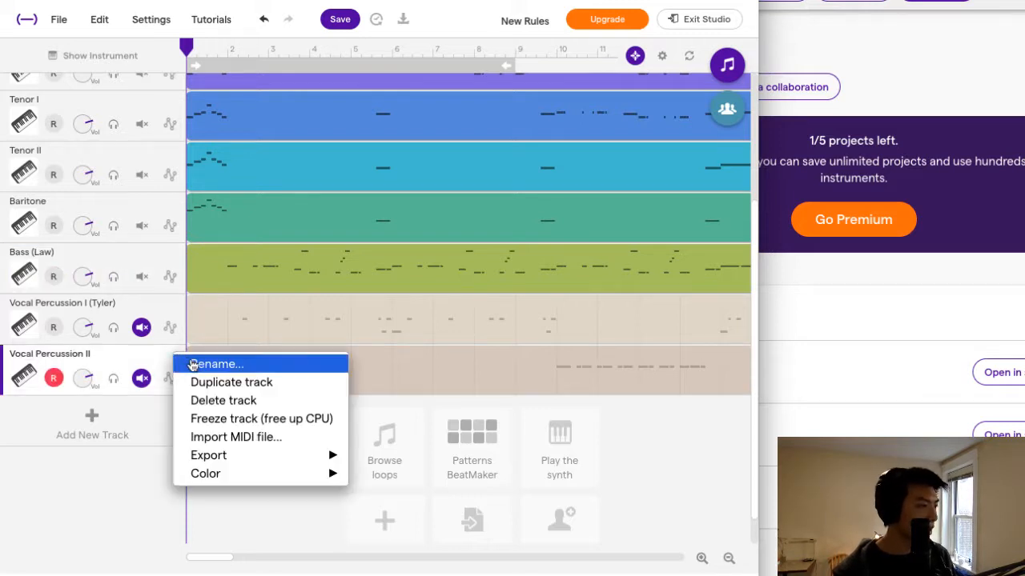
{"action": "left_click", "coordinate": [200, 364]}
{"action": "type", "text": "(Anthony)"}
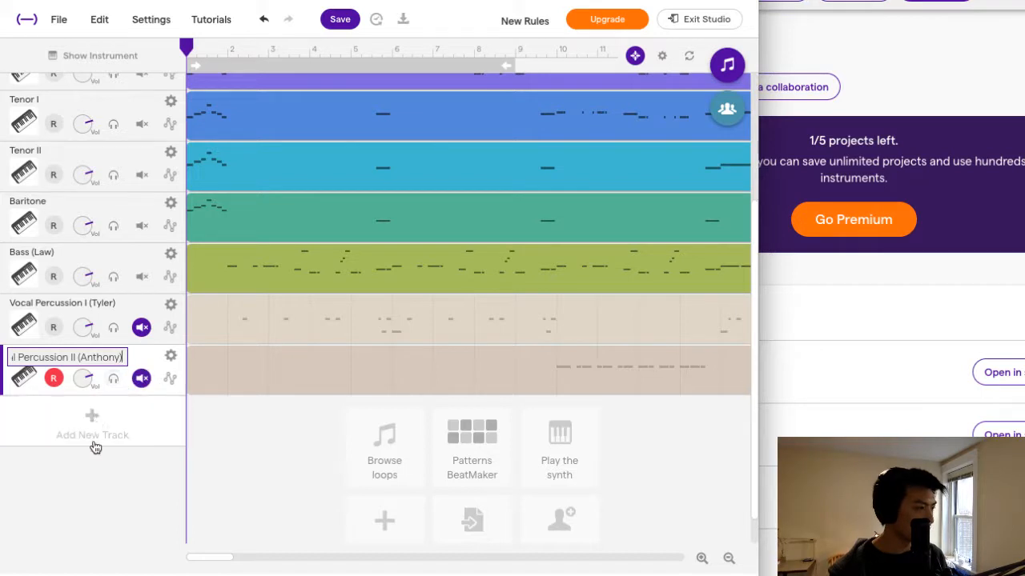
{"action": "key", "text": "Return"}
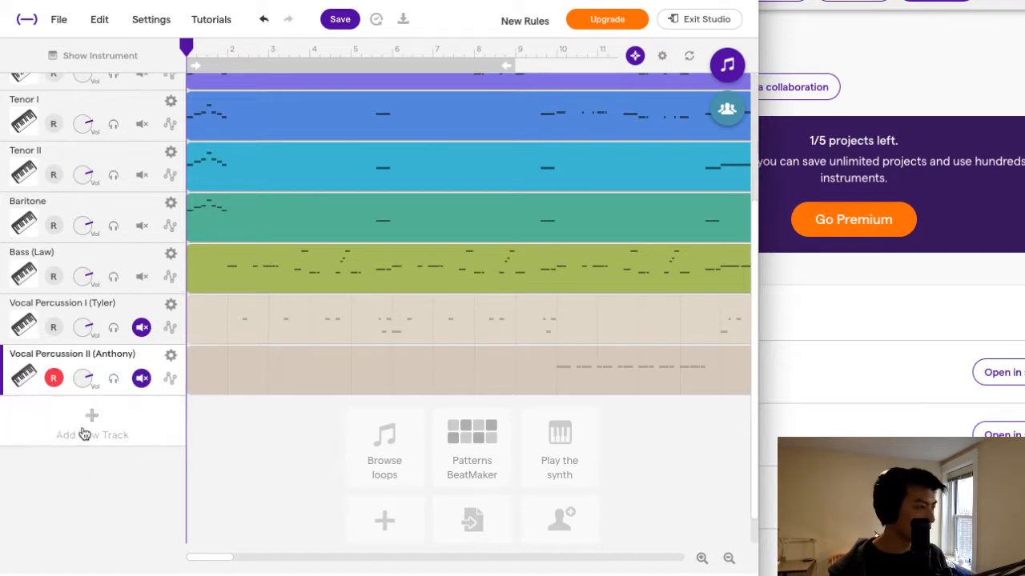
Add the assigned singer's name in parentheses to the Baritone track name.
{"action": "scroll", "coordinate": [112, 349], "scroll_direction": "up", "scroll_amount": 4}
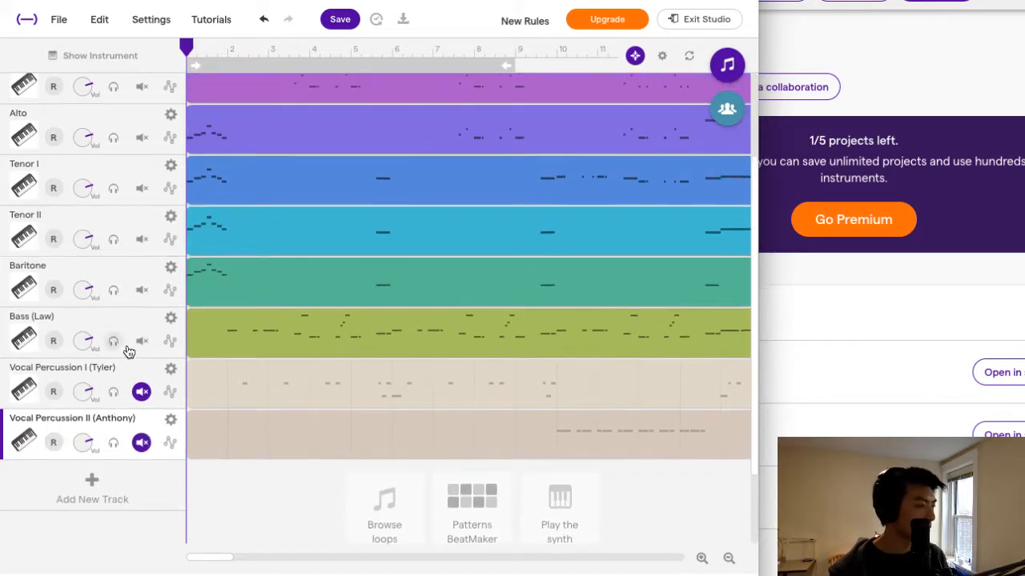
{"action": "scroll", "coordinate": [140, 354], "scroll_direction": "up", "scroll_amount": 2}
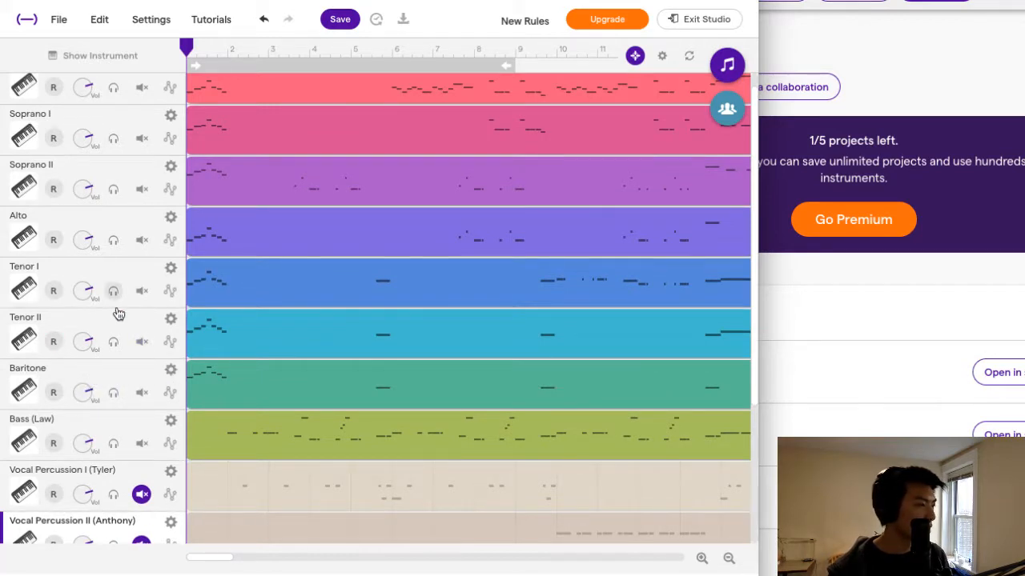
{"action": "left_click", "coordinate": [171, 371]}
{"action": "left_click", "coordinate": [196, 387]}
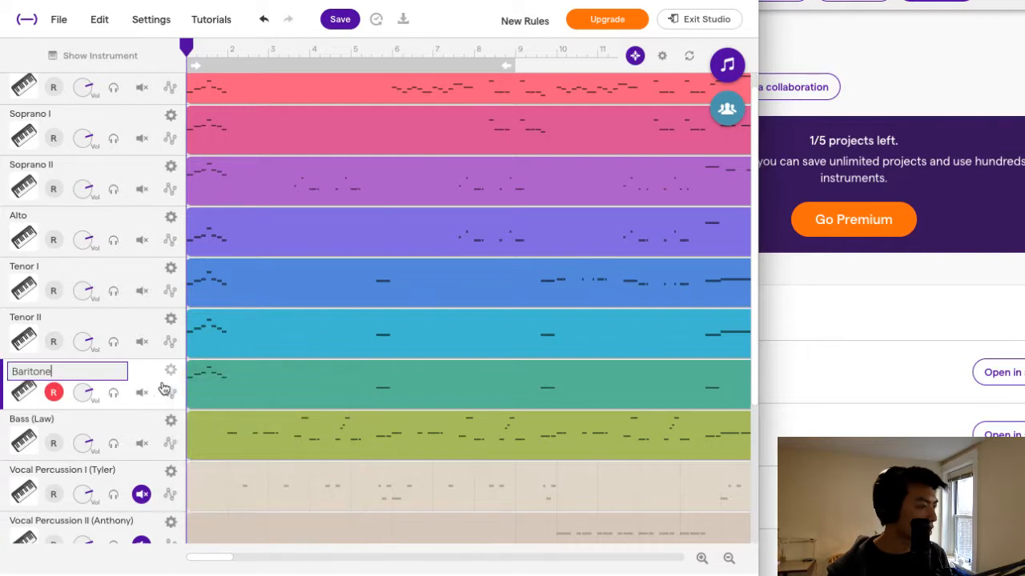
{"action": "type", "text": "(Ryan"}
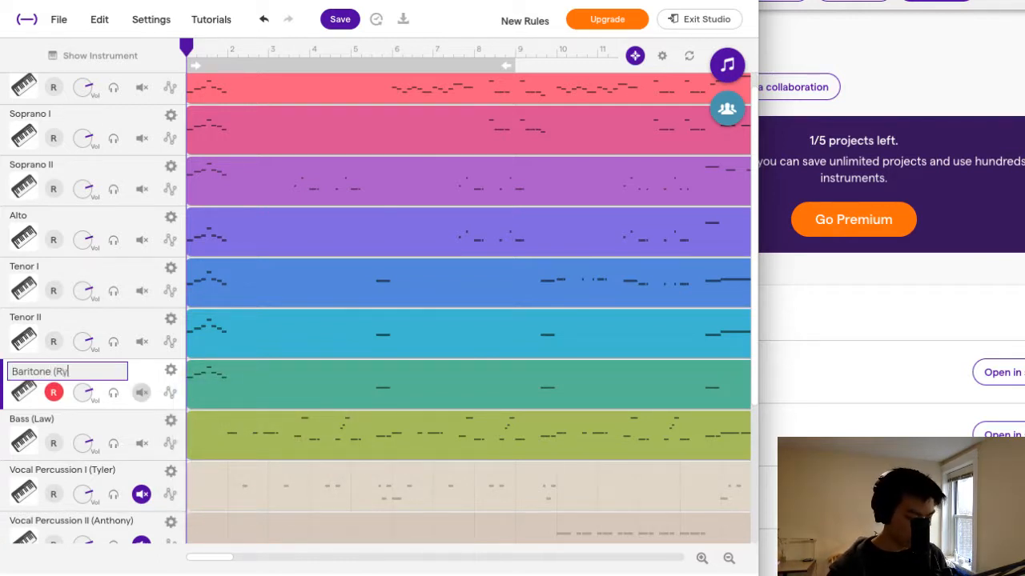
{"action": "left_click", "coordinate": [61, 390]}
Add the assigned singer's name in parentheses to the Tenor II track name.
{"action": "left_click", "coordinate": [170, 318]}
{"action": "left_click", "coordinate": [197, 334]}
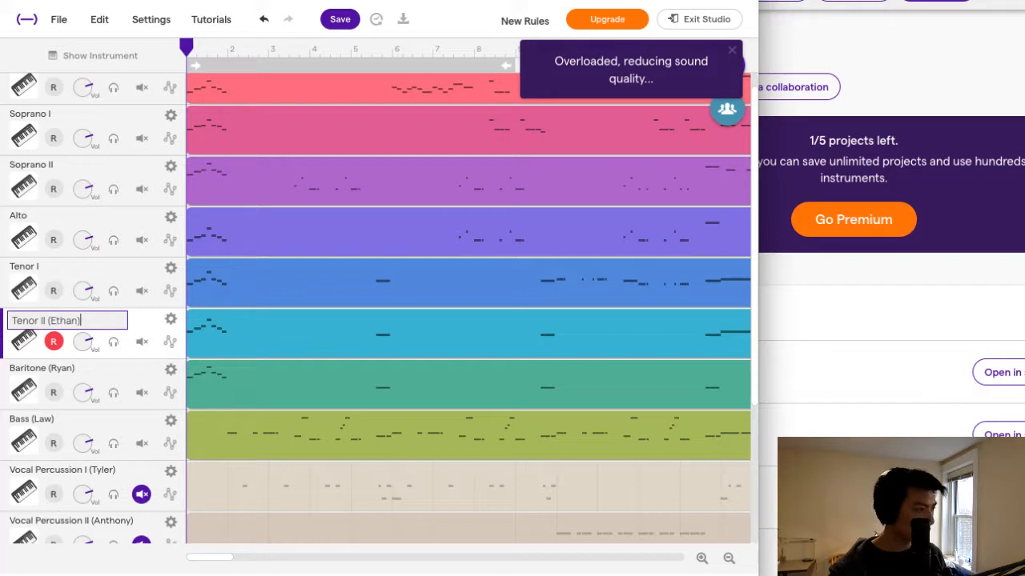
{"action": "key", "text": "Return"}
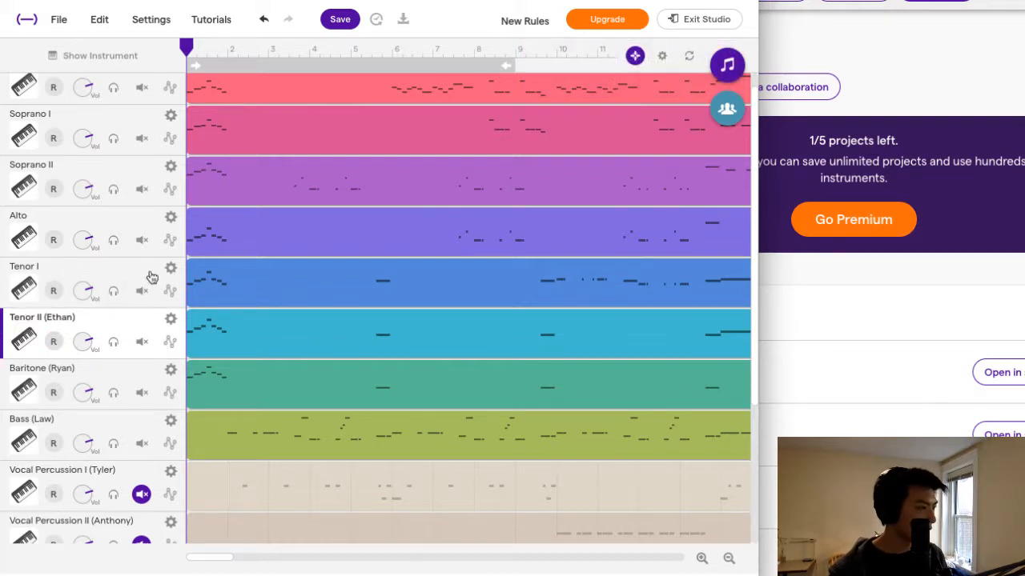
Add the assigned singer's name in parentheses to the Tenor I track name and disarm the track for recording.
{"action": "left_click", "coordinate": [171, 268]}
{"action": "left_click", "coordinate": [175, 285]}
{"action": "type", "text": "(R"}
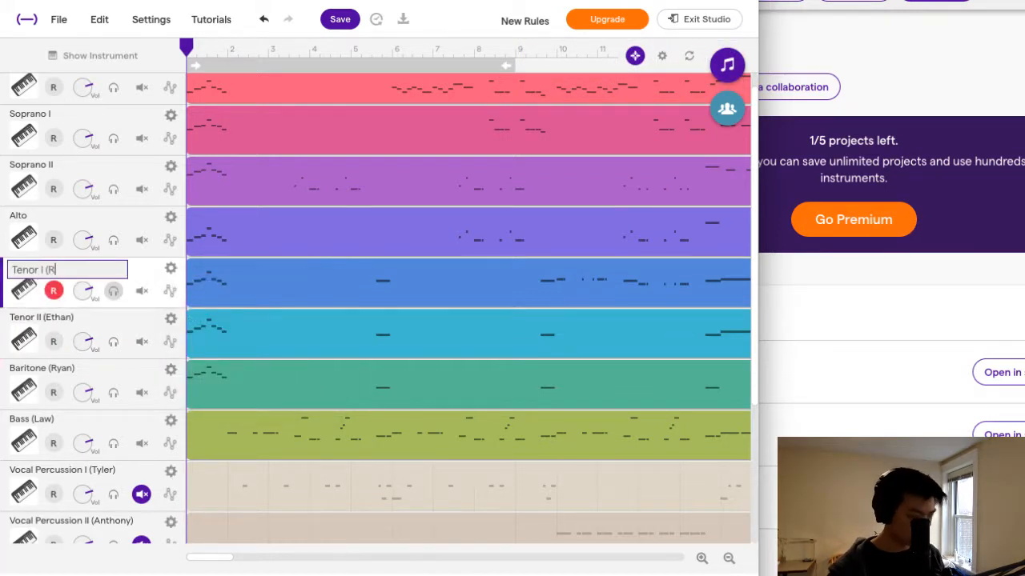
{"action": "type", "text": "ama)"}
{"action": "key", "text": "Return"}
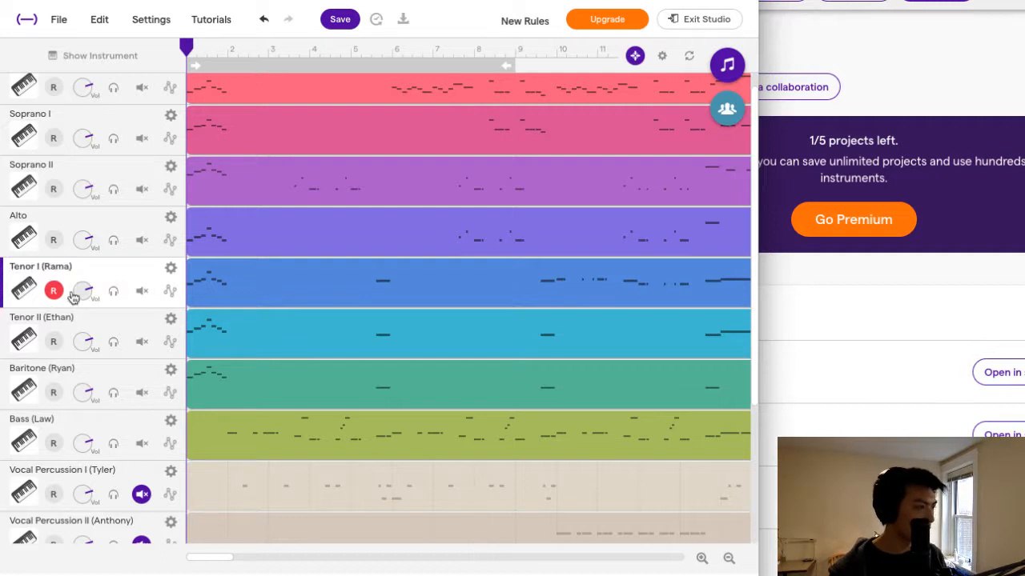
{"action": "left_click", "coordinate": [53, 291]}
Add the three assigned singers' names in parentheses to the Soprano I track name.
{"action": "scroll", "coordinate": [103, 288], "scroll_direction": "up", "scroll_amount": 1}
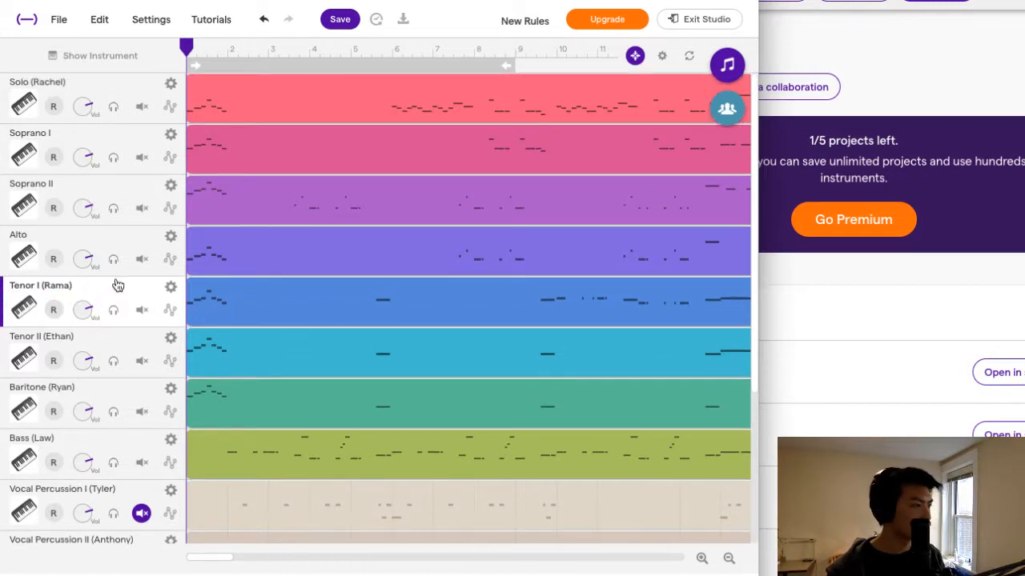
{"action": "left_click", "coordinate": [170, 138]}
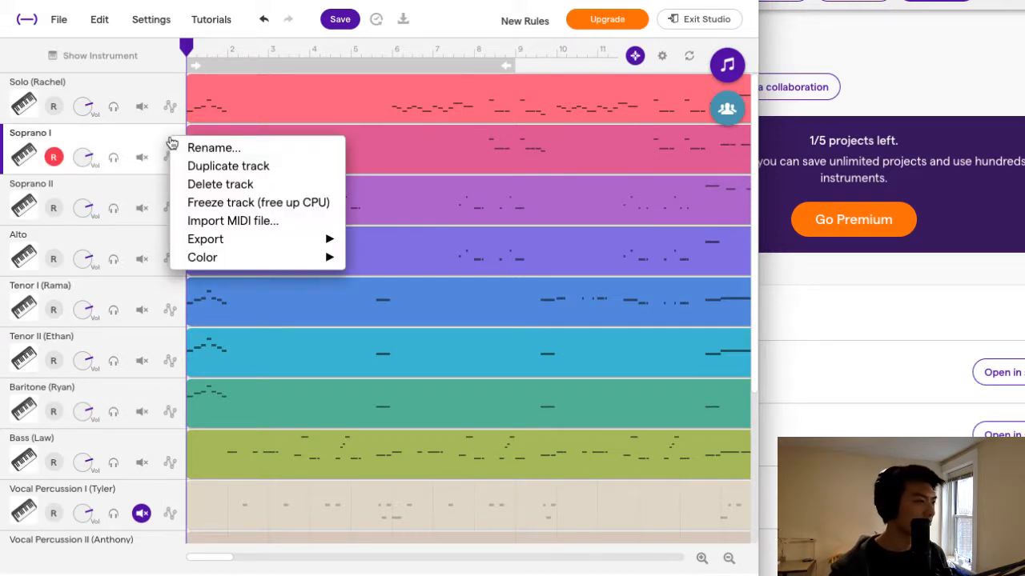
{"action": "left_click", "coordinate": [200, 147]}
{"action": "type", "text": "(Riley,"}
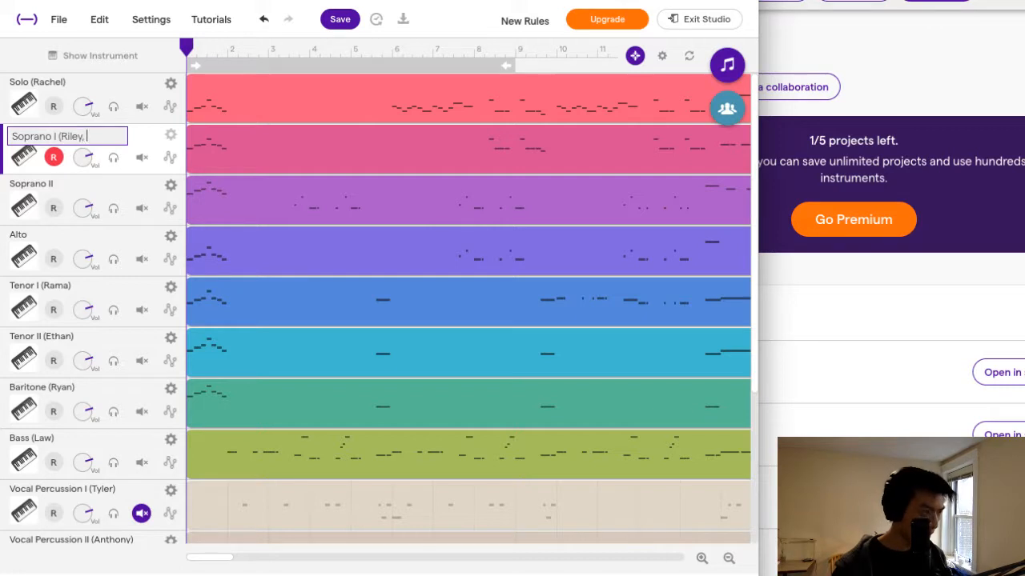
{"action": "type", "text": " Maddie, Mara"}
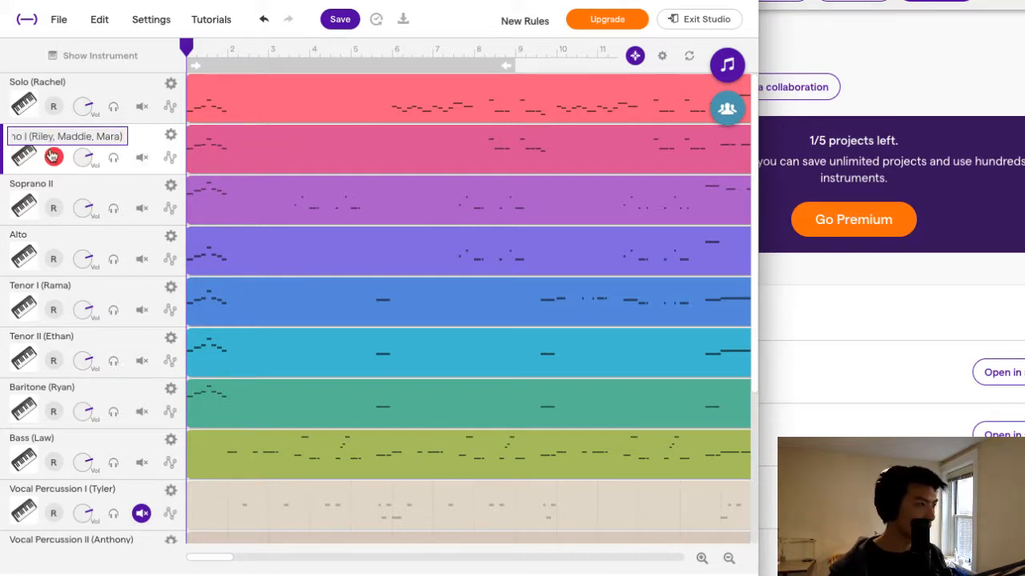
{"action": "key", "text": "Return"}
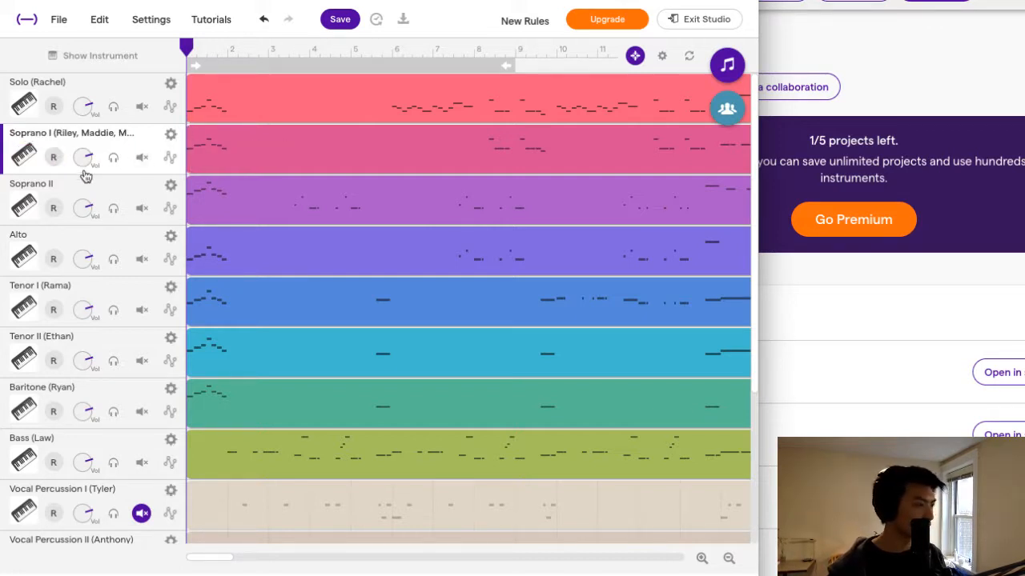
Add the first assigned singer's name in parentheses to the Alto track name.
{"action": "left_click", "coordinate": [170, 185]}
{"action": "left_click", "coordinate": [50, 237]}
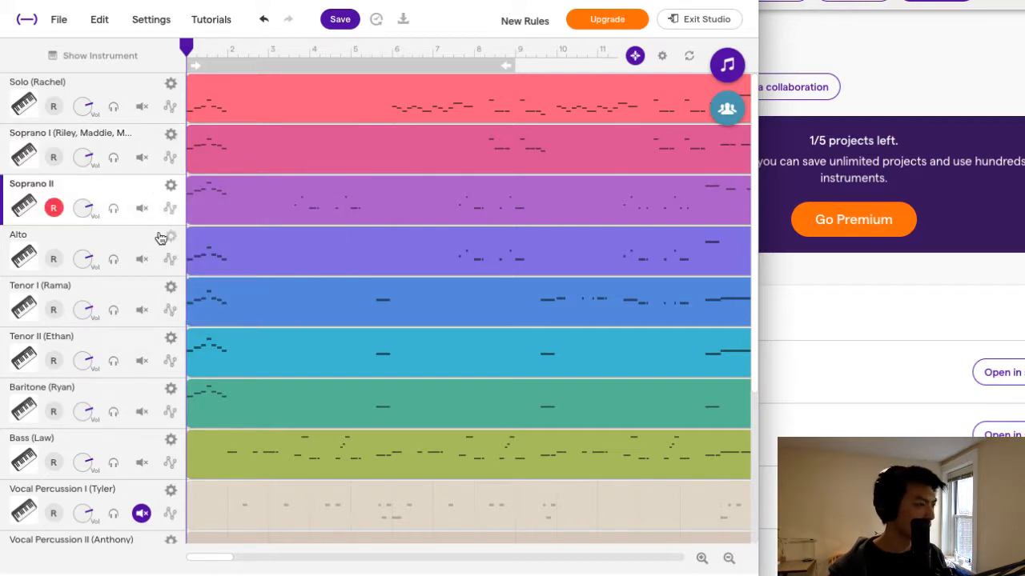
{"action": "left_click", "coordinate": [170, 237]}
{"action": "left_click", "coordinate": [200, 243]}
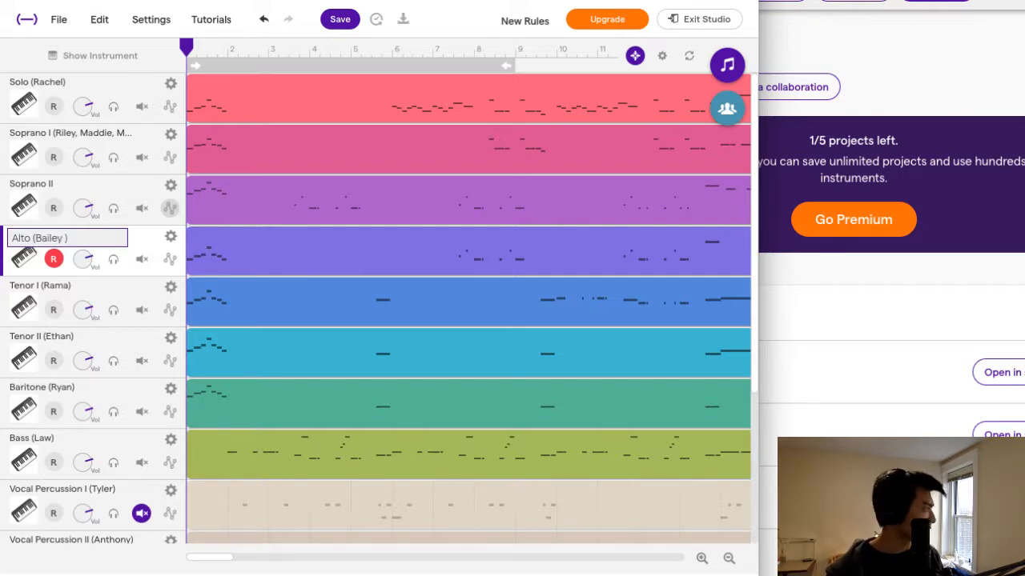
Add the three assigned singers' names in parentheses to the Soprano II track name.
{"action": "left_click", "coordinate": [112, 208]}
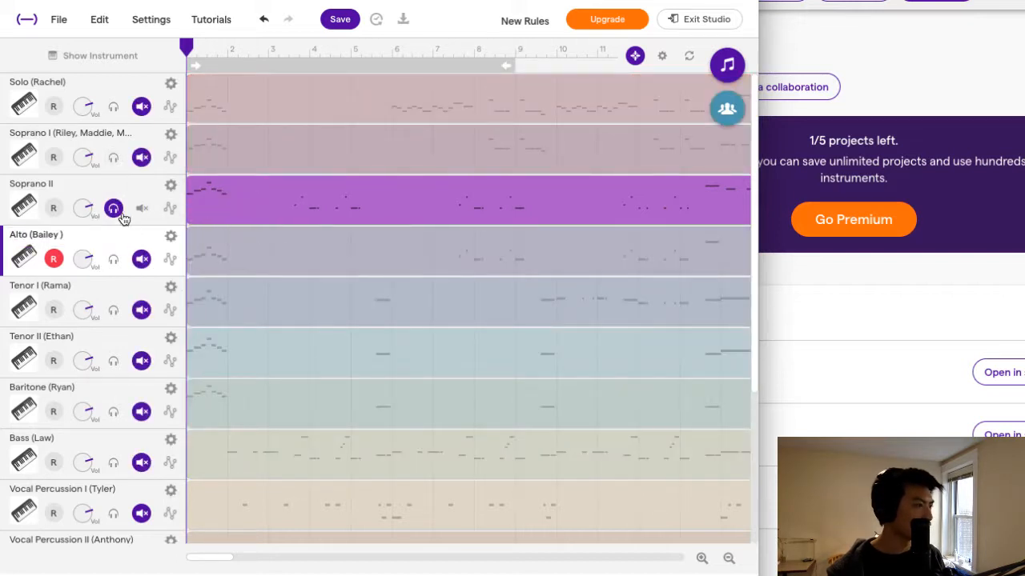
{"action": "left_click", "coordinate": [113, 208]}
{"action": "left_click", "coordinate": [83, 196]}
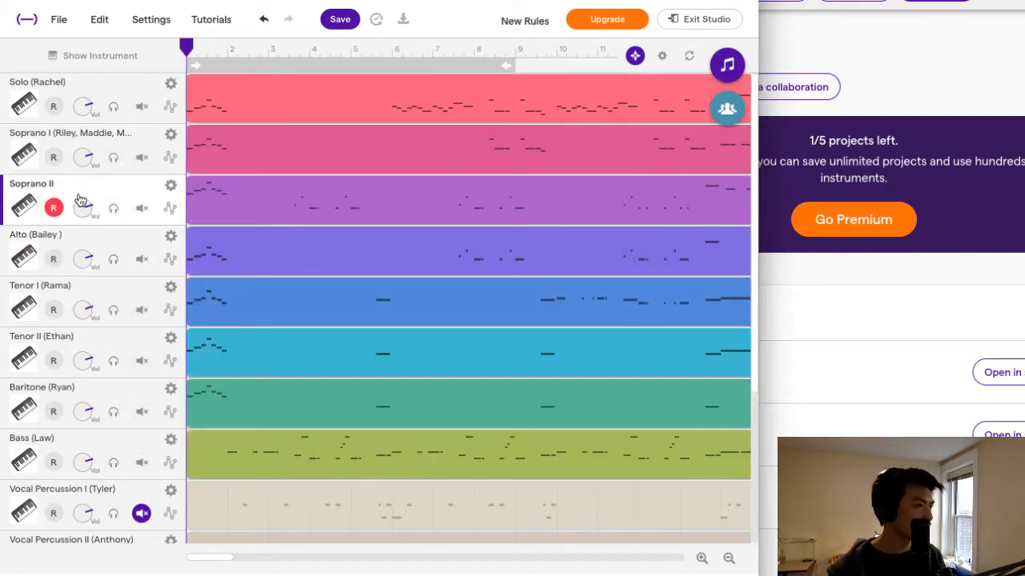
{"action": "double_click", "coordinate": [60, 185]}
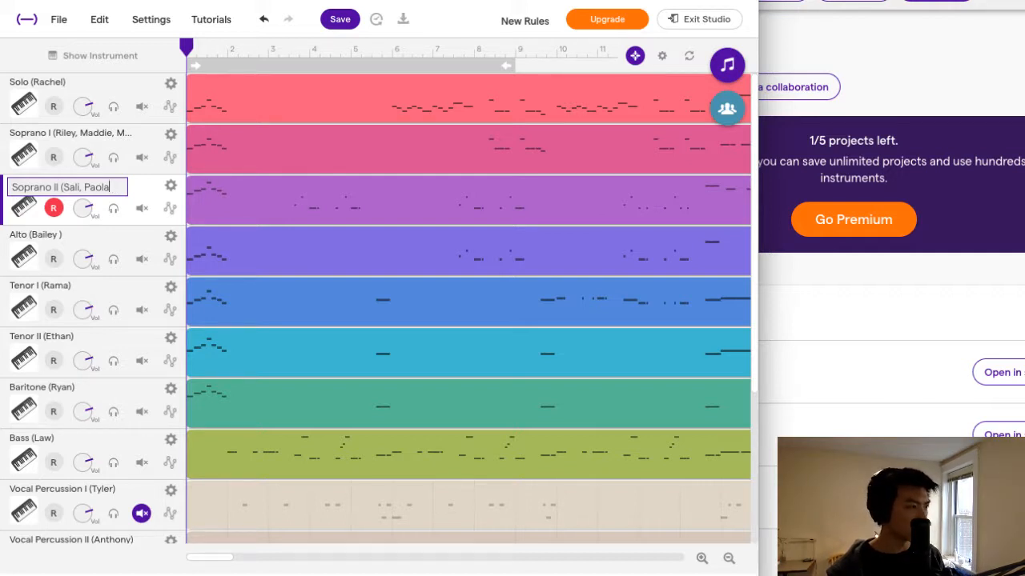
{"action": "type", "text": "Taty"}
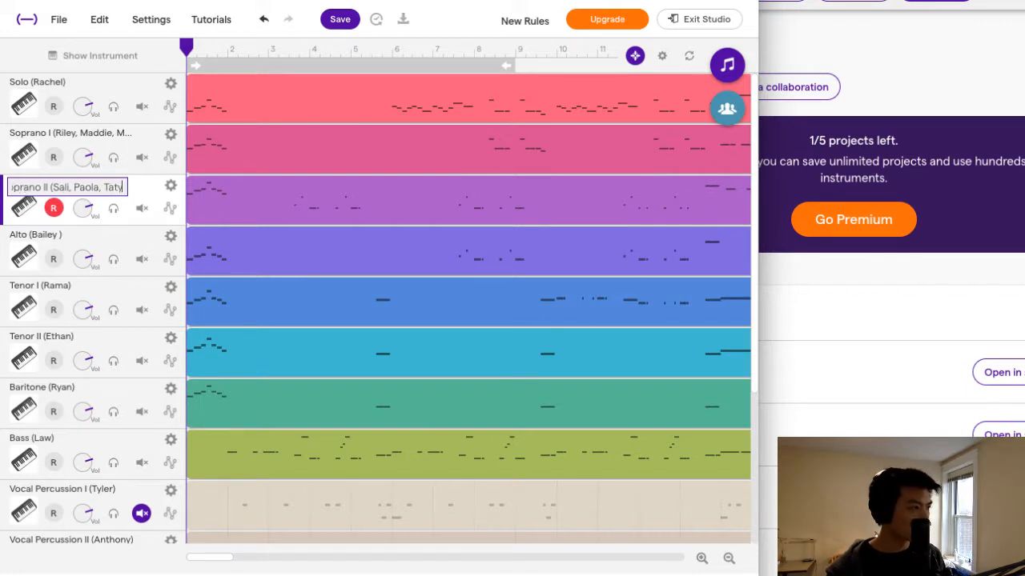
{"action": "type", "text": "ana)"}
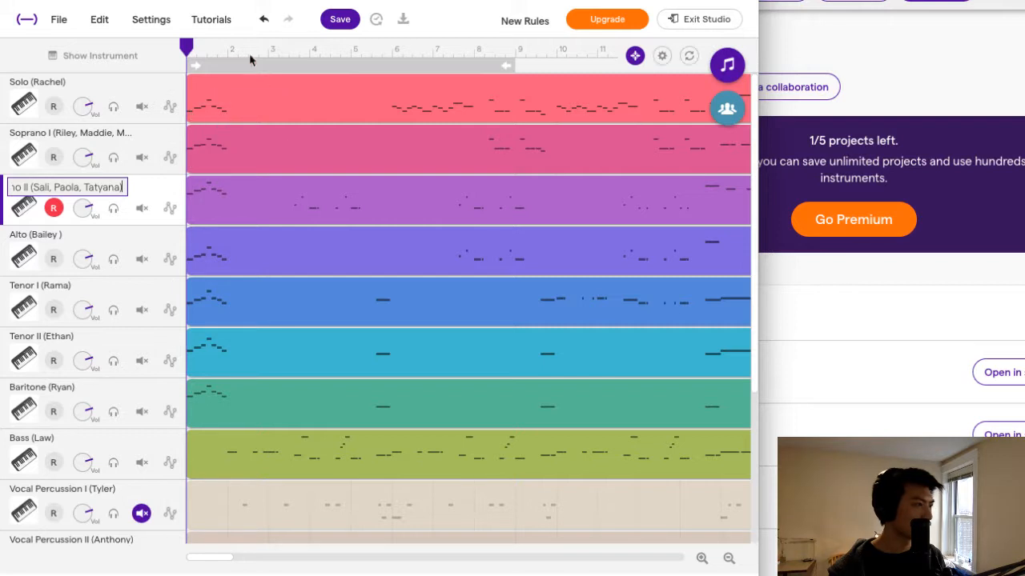
{"action": "left_click", "coordinate": [120, 138]}
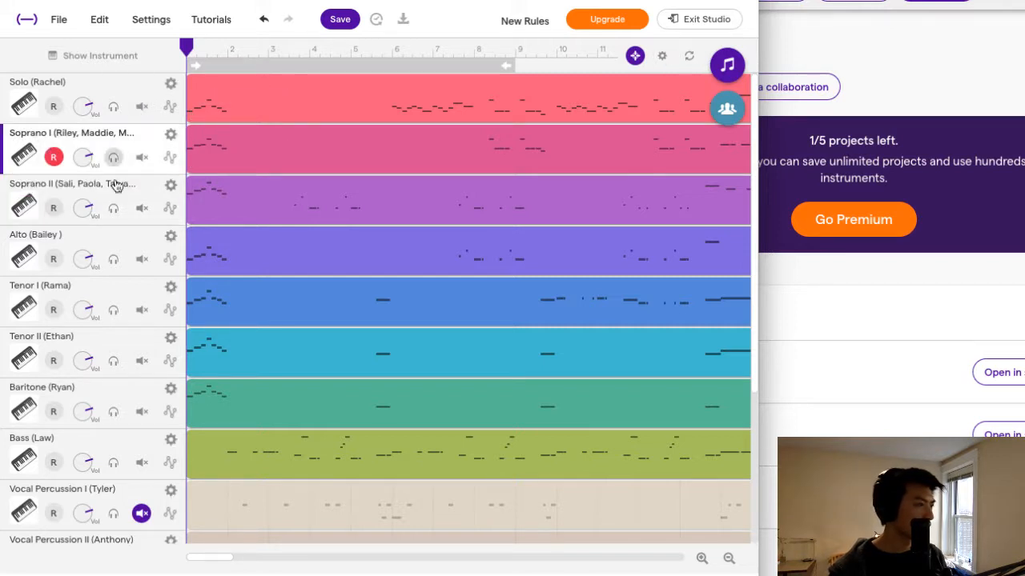
Replace the last two singers' names in the Soprano I track name with one other singer's name.
{"action": "left_click", "coordinate": [104, 240]}
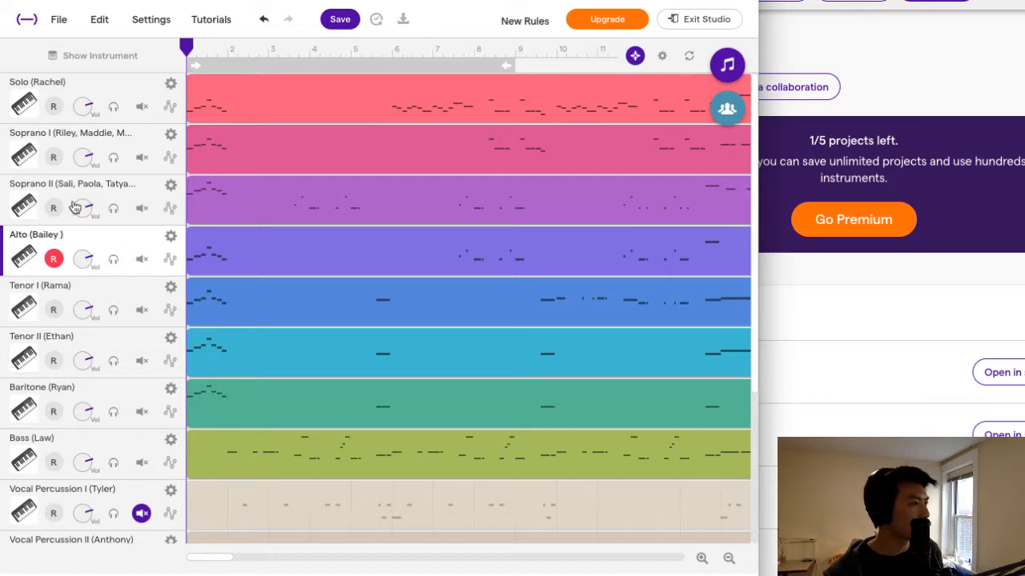
{"action": "left_click", "coordinate": [93, 145]}
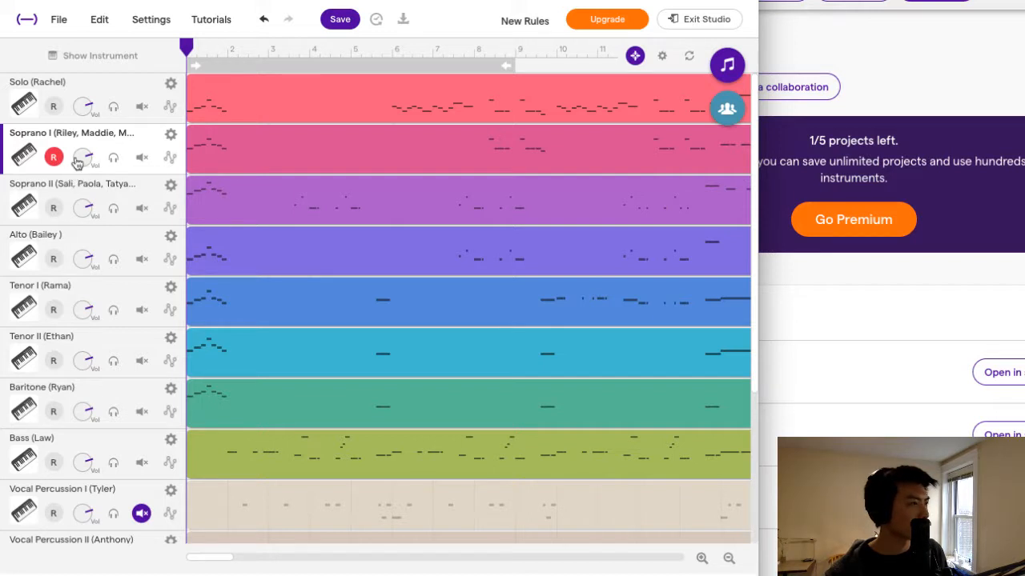
{"action": "left_click", "coordinate": [170, 135]}
{"action": "left_click", "coordinate": [176, 150]}
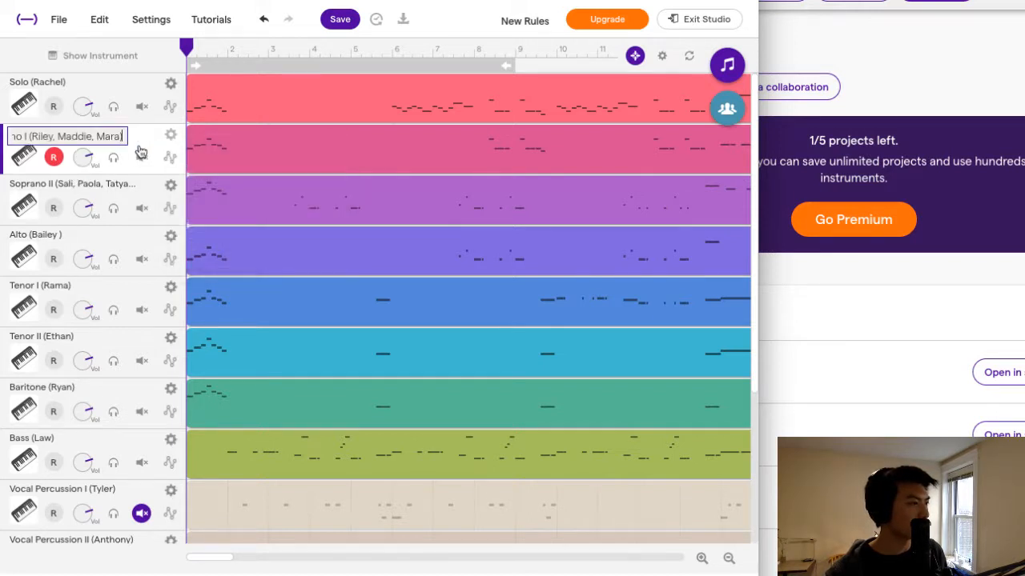
{"action": "left_click_drag", "start_coordinate": [59, 137], "coordinate": [126, 135]}
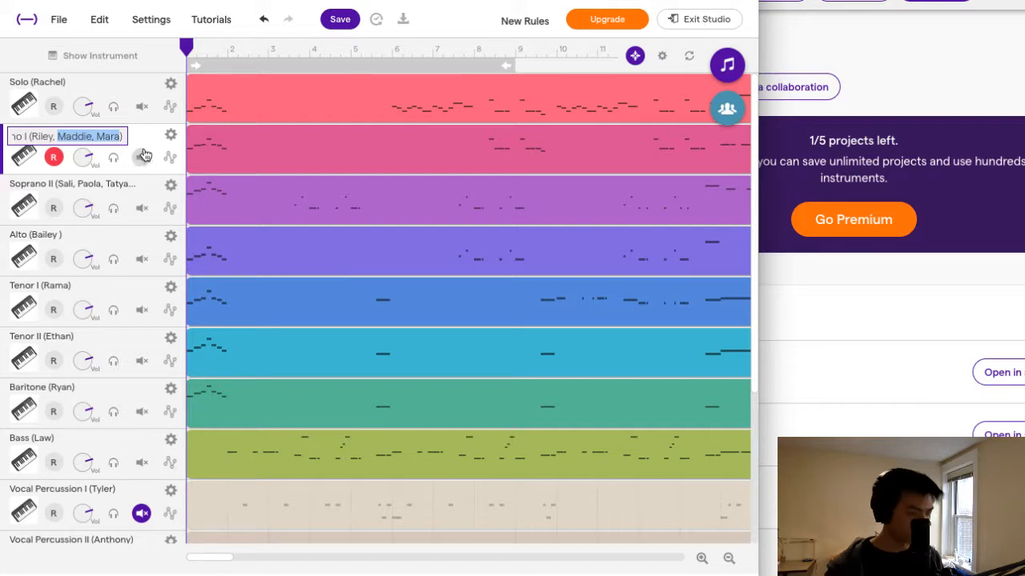
{"action": "key", "text": "BackSpace"}
{"action": "type", "text": "S"}
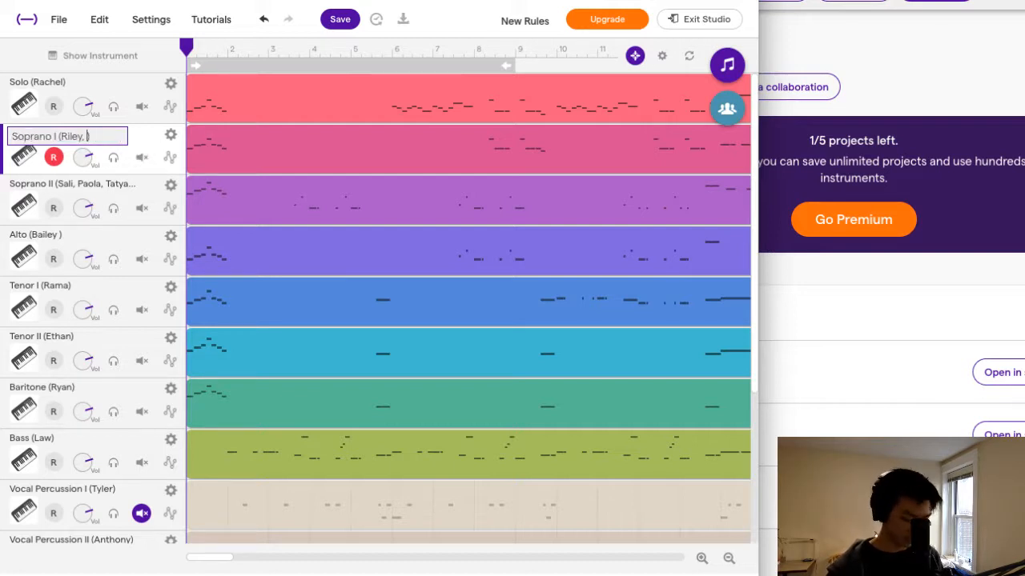
{"action": "type", "text": "iba)"}
{"action": "left_click", "coordinate": [110, 184]}
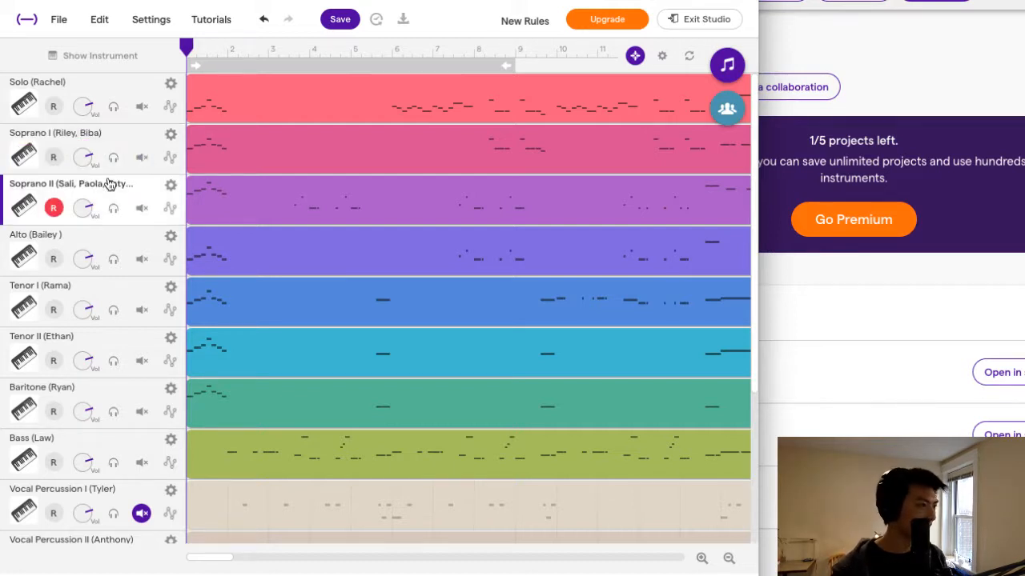
Replace the last two singers' names in the Soprano II track name with the two names removed from Soprano I.
{"action": "left_click", "coordinate": [171, 185]}
{"action": "left_click", "coordinate": [200, 201]}
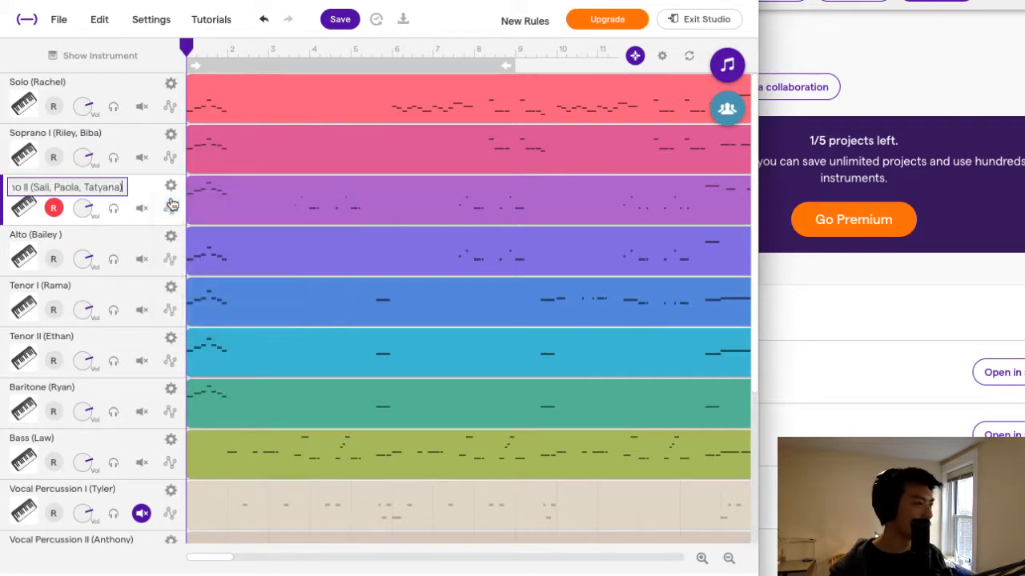
{"action": "left_click_drag", "start_coordinate": [120, 186], "coordinate": [64, 184]}
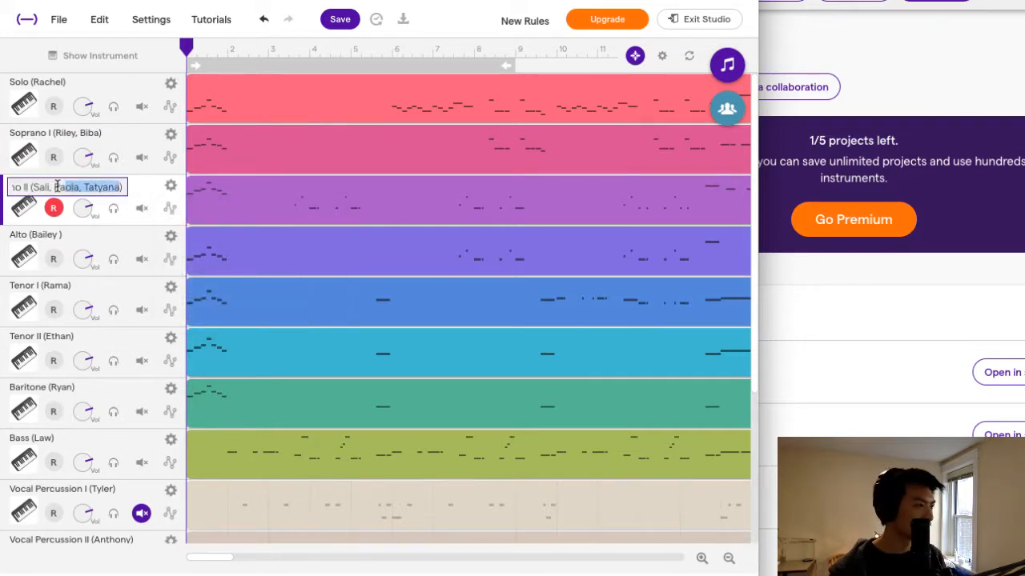
{"action": "type", "text": "Maddie, Mara"}
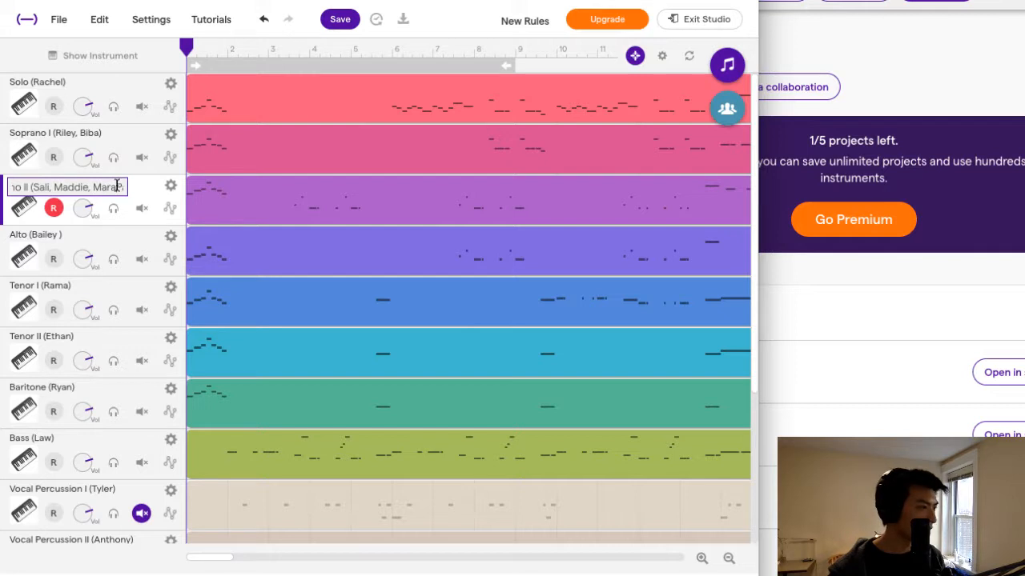
{"action": "left_click_drag", "start_coordinate": [117, 186], "coordinate": [64, 185]}
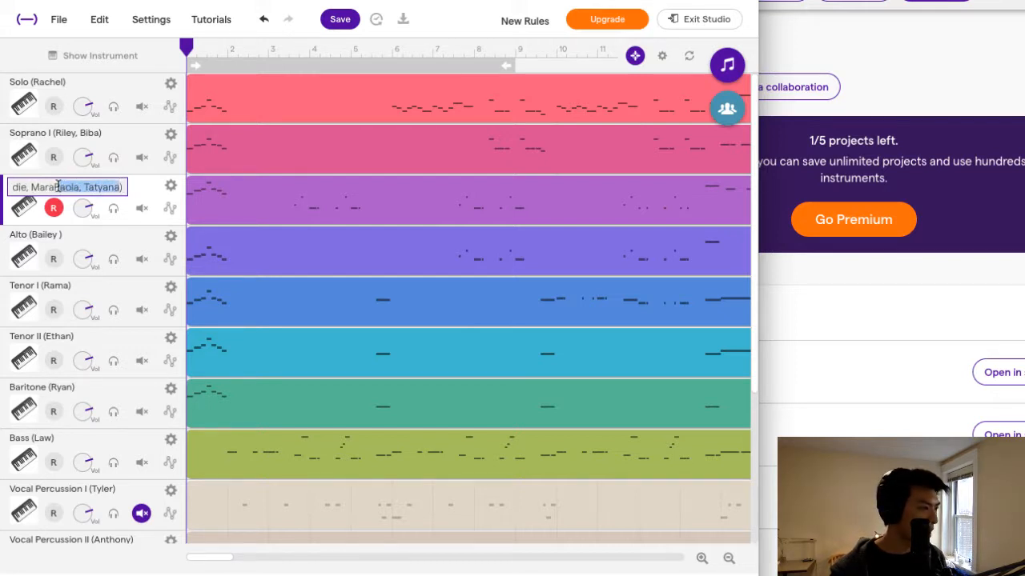
{"action": "key", "text": "BackSpace"}
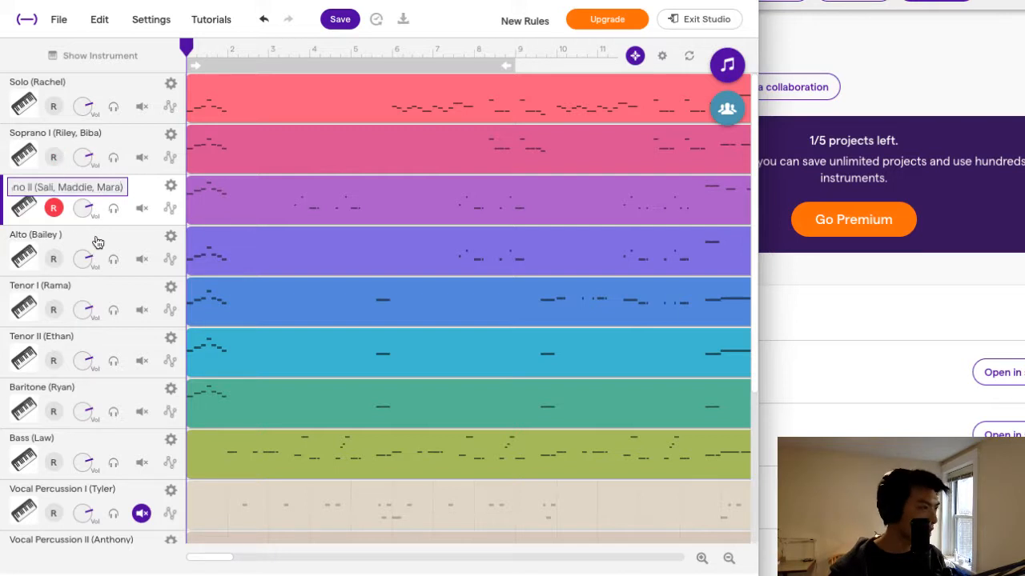
Add a comma and two more singers' names inside the parentheses of the Alto track name.
{"action": "left_click", "coordinate": [170, 237]}
{"action": "left_click", "coordinate": [196, 245]}
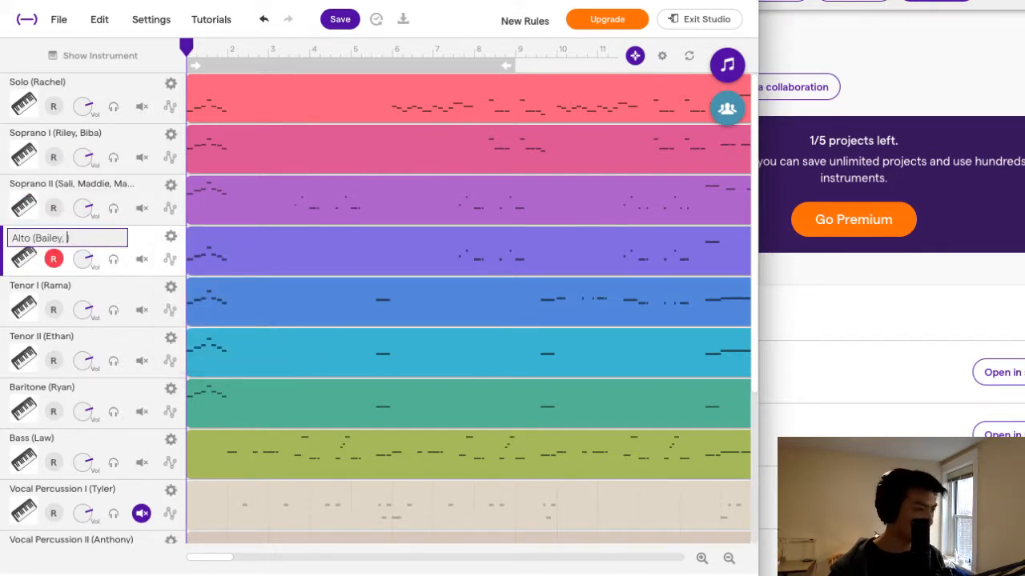
{"action": "type", "text": "Paola, Tatyana)"}
{"action": "left_click_drag", "start_coordinate": [62, 238], "coordinate": [5, 234]}
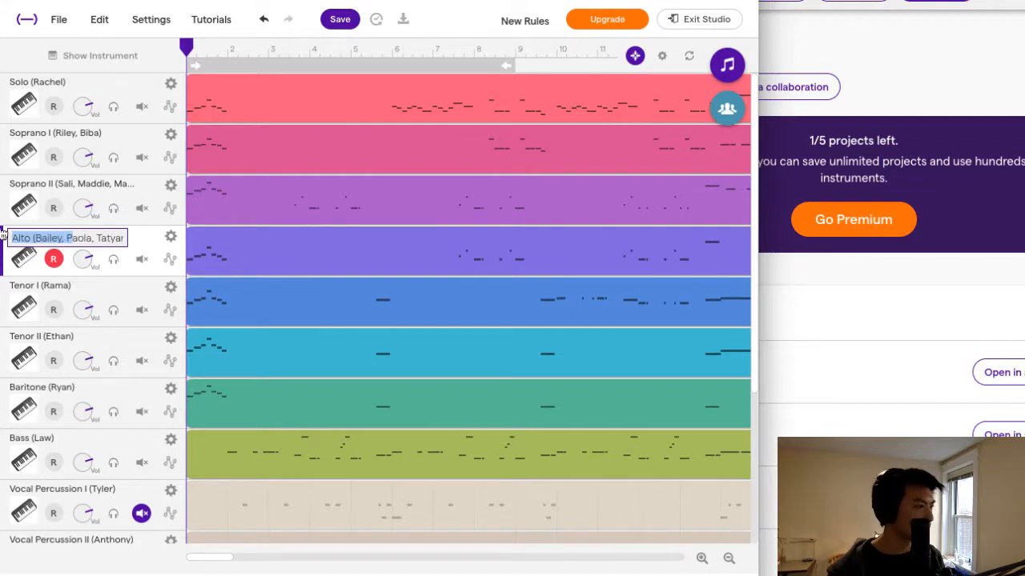
Remove the middle singer's name and its extra comma from the Alto track name.
{"action": "left_click", "coordinate": [70, 238]}
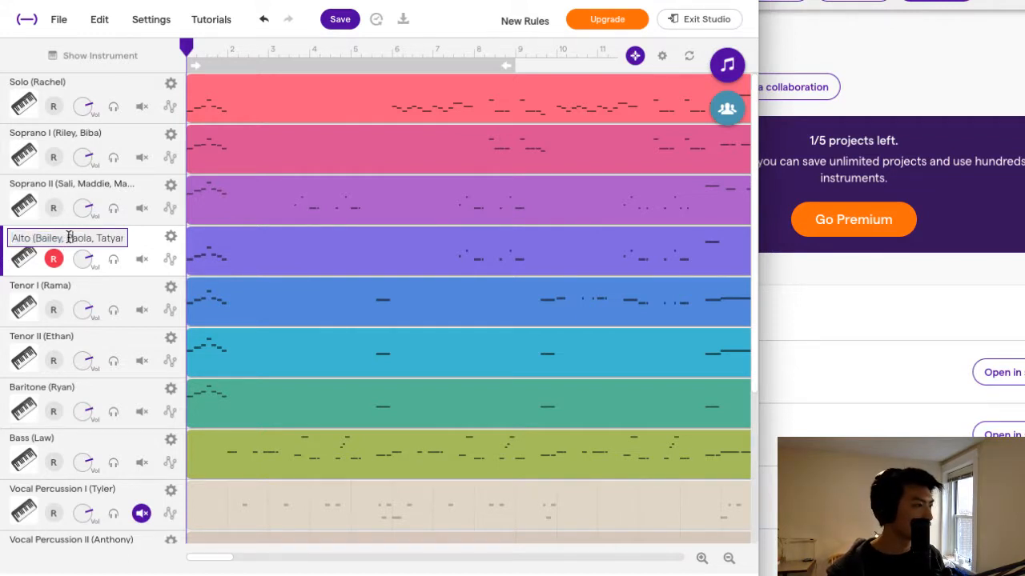
{"action": "left_click_drag", "start_coordinate": [69, 237], "coordinate": [88, 238]}
{"action": "key", "text": "BackSpace"}
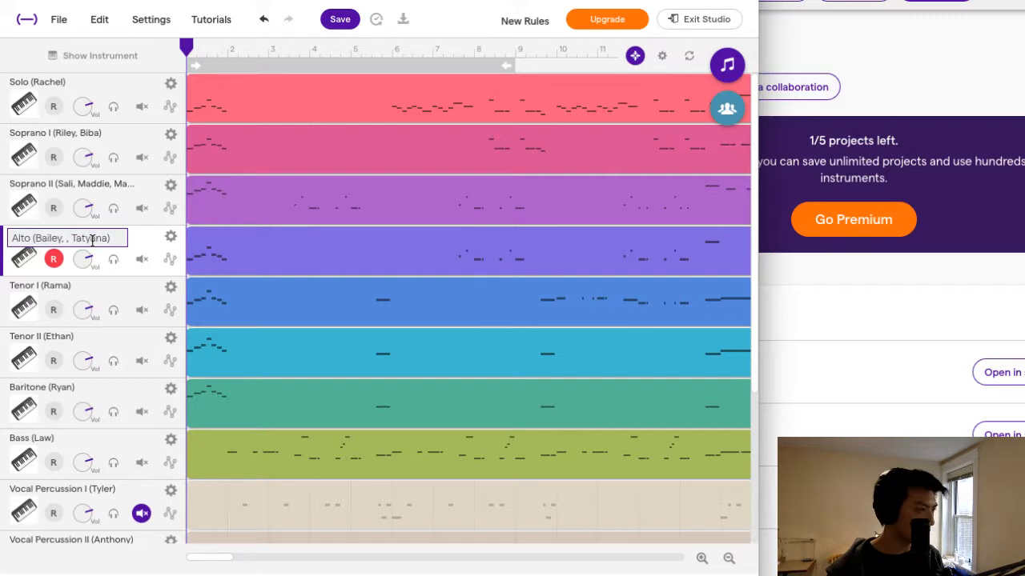
{"action": "key", "text": "BackSpace"}
{"action": "key", "text": "BackSpace"}
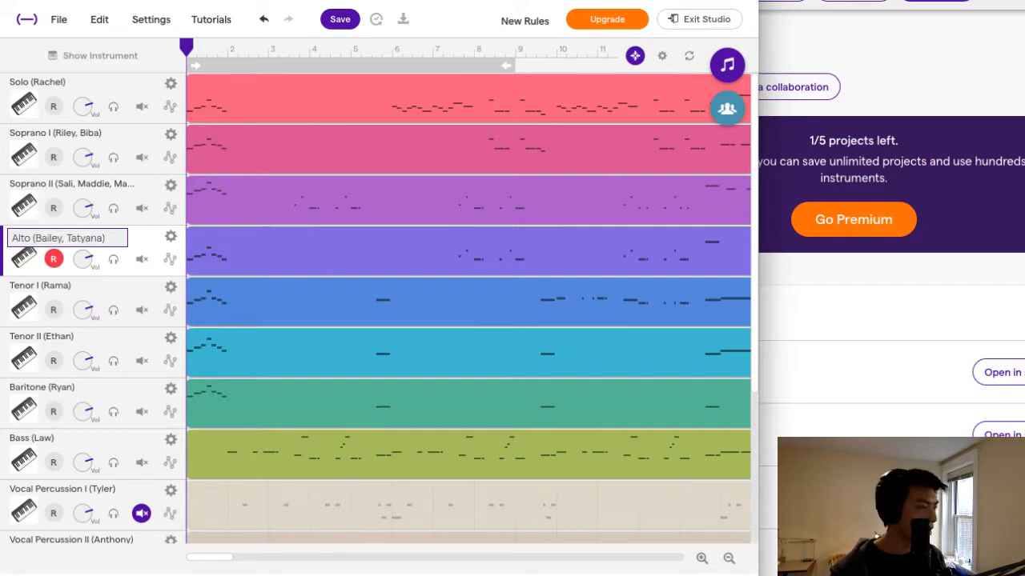
{"action": "left_click", "coordinate": [102, 192]}
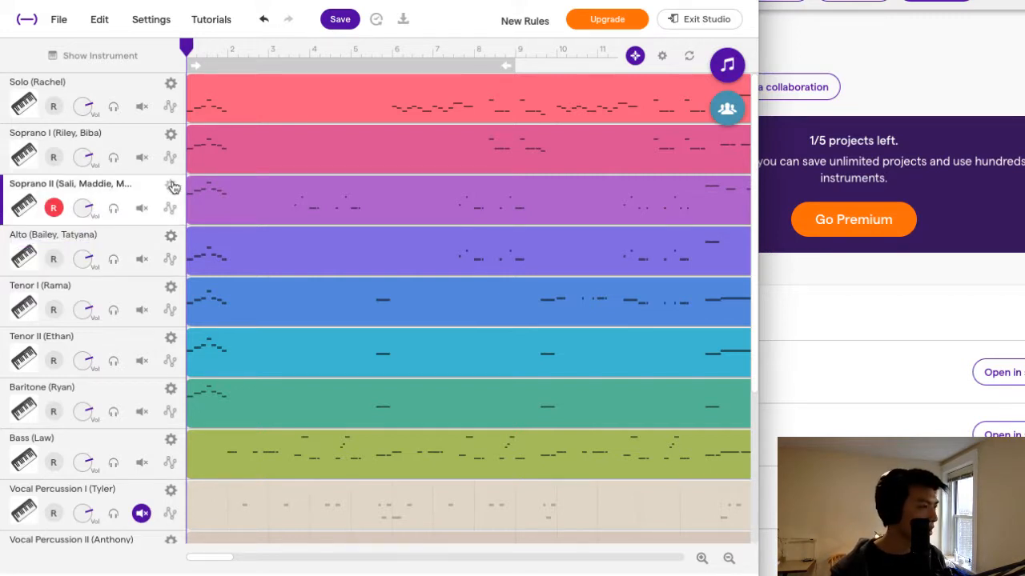
Try replacing the first singer's name in the Soprano II track name with the name removed from Alto.
{"action": "left_click", "coordinate": [171, 186]}
{"action": "left_click", "coordinate": [215, 195]}
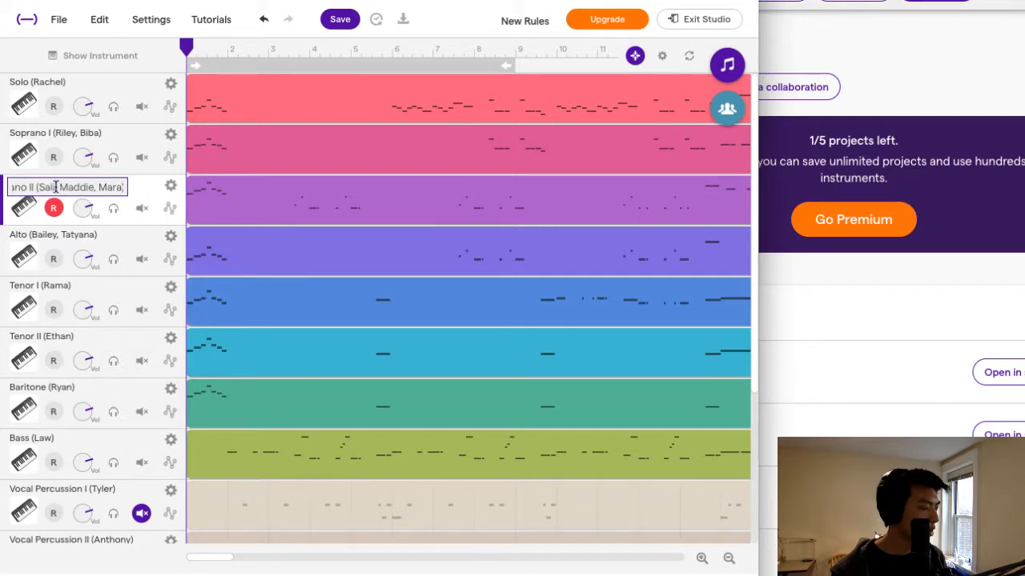
{"action": "left_click_drag", "start_coordinate": [56, 187], "coordinate": [37, 185]}
{"action": "type", "text": "Paola"}
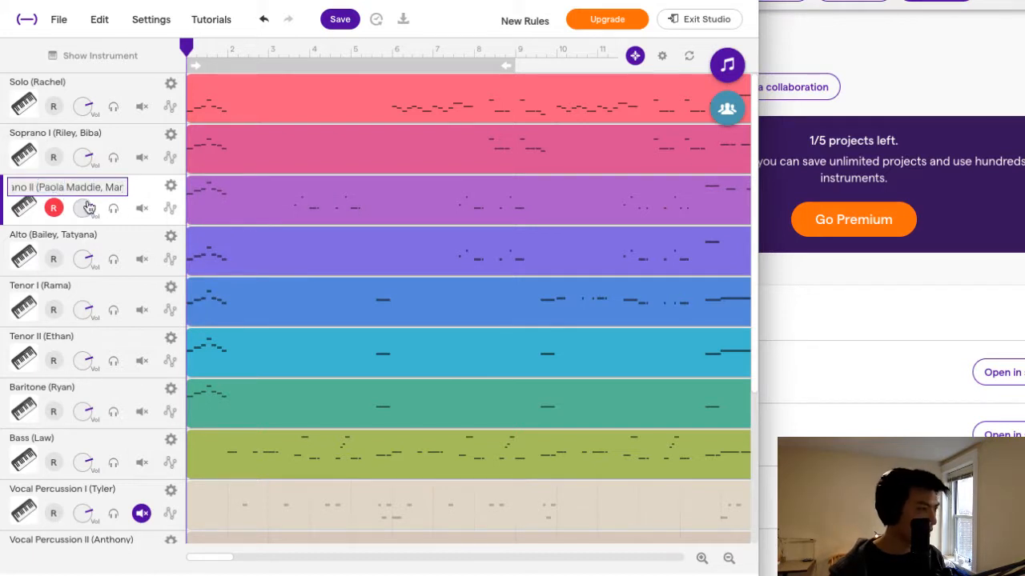
{"action": "key", "text": "ctrl+z"}
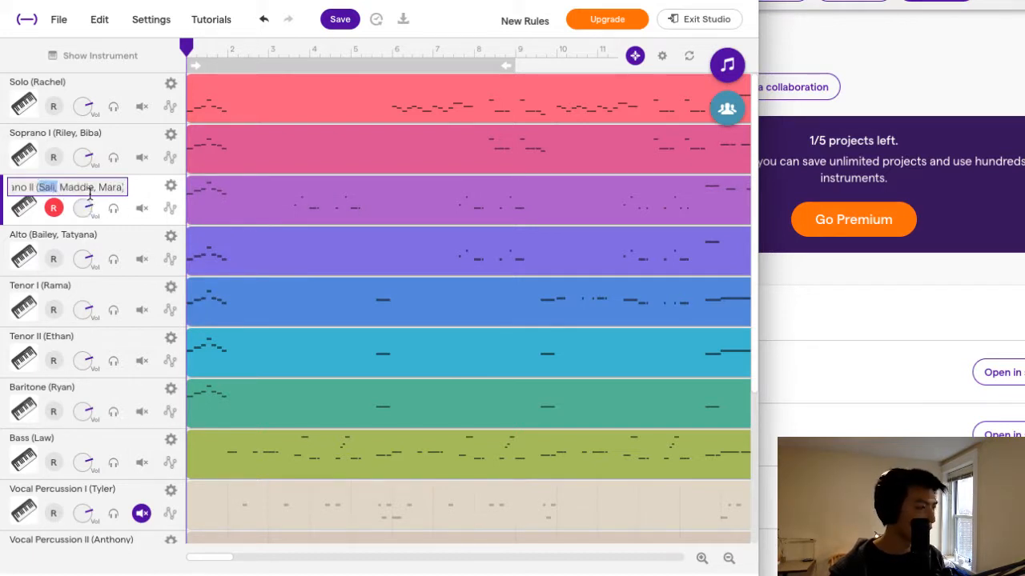
{"action": "left_click_drag", "start_coordinate": [97, 190], "coordinate": [149, 194]}
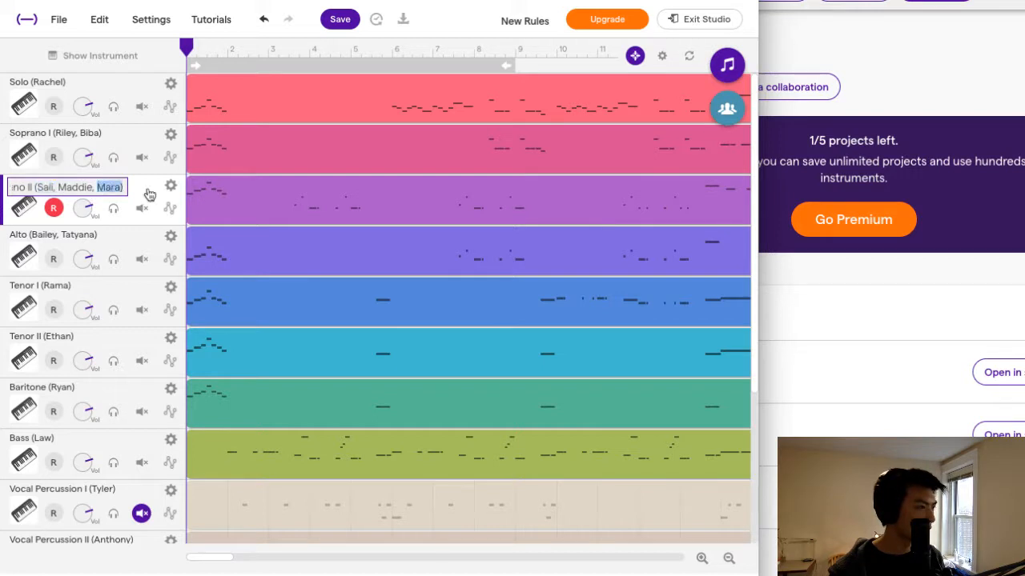
{"action": "left_click", "coordinate": [116, 188]}
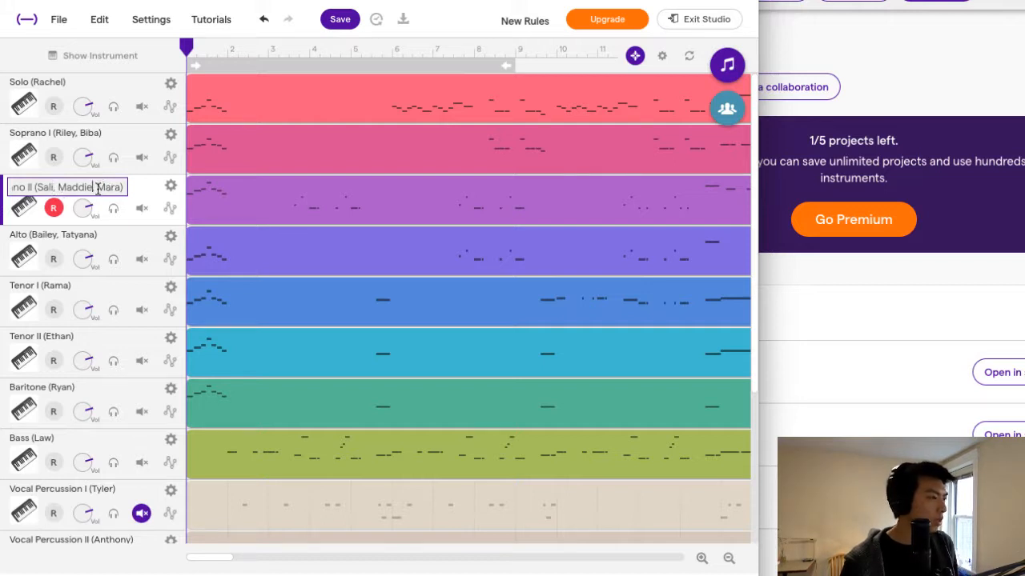
{"action": "key", "text": "Return"}
Add a comma and a third singer's name at the end of the Alto track name's list.
{"action": "left_click", "coordinate": [170, 237]}
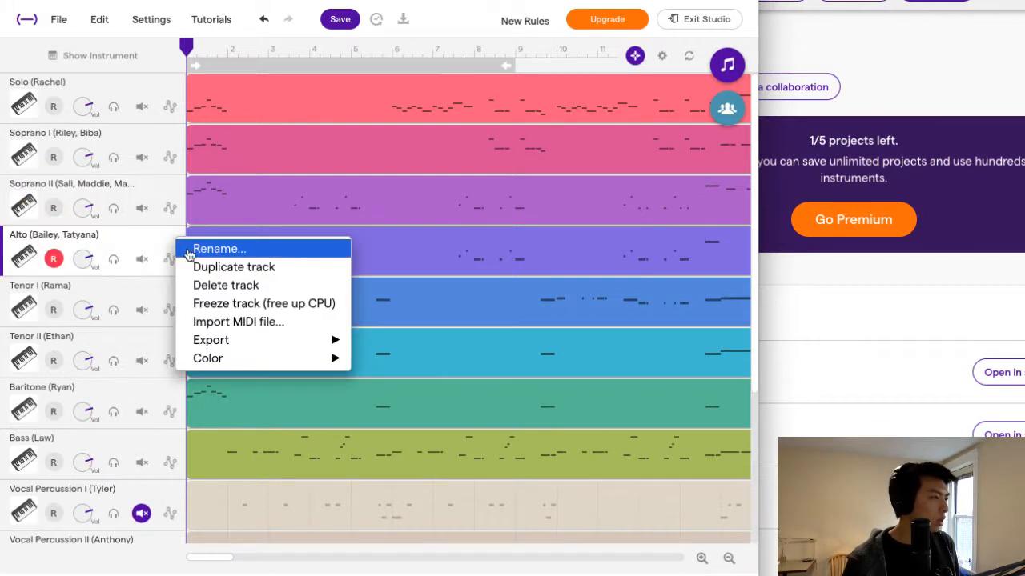
{"action": "left_click", "coordinate": [210, 249]}
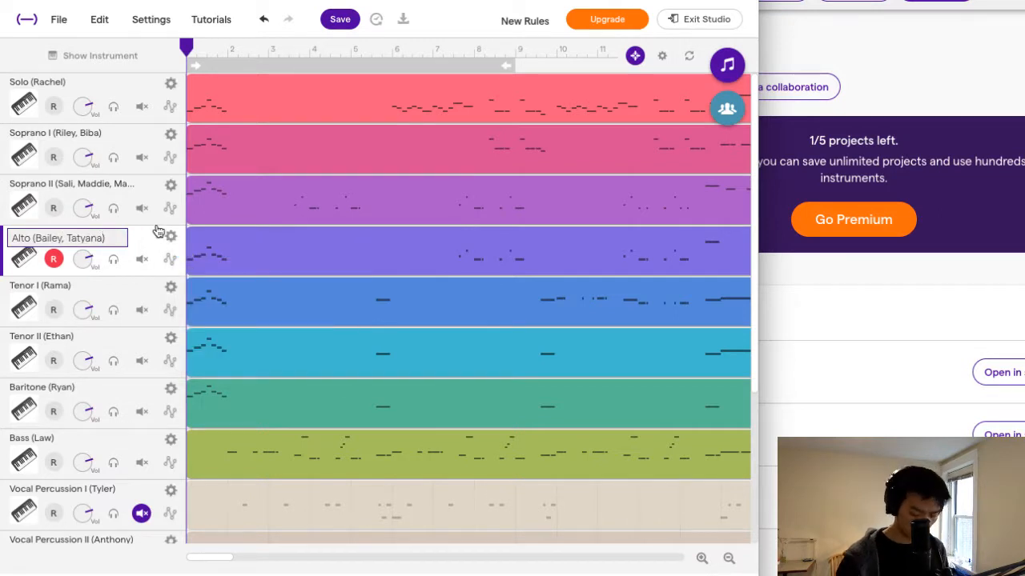
{"action": "key", "text": "BackSpace"}
{"action": "type", "text": ","}
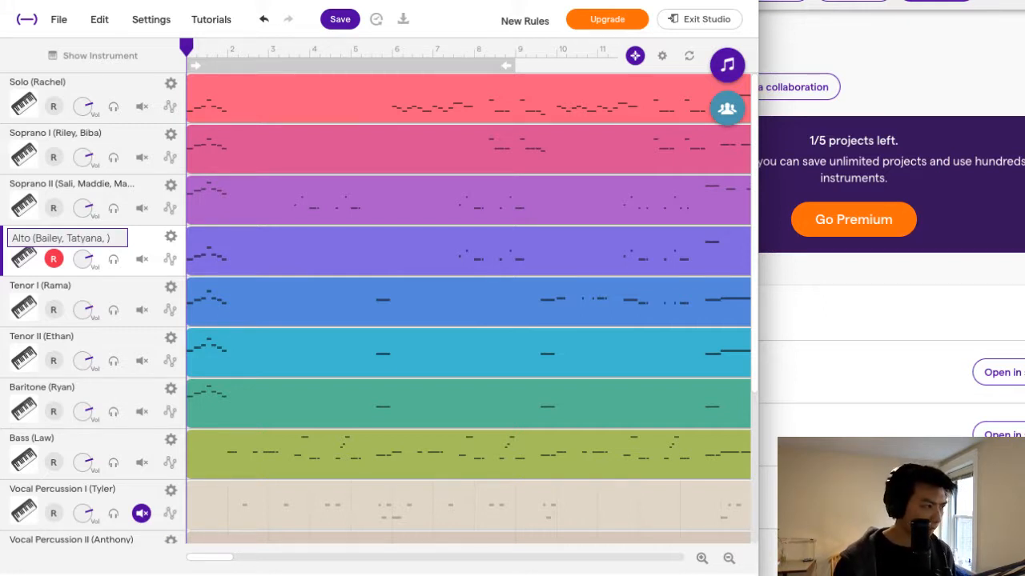
{"action": "type", "text": "li"}
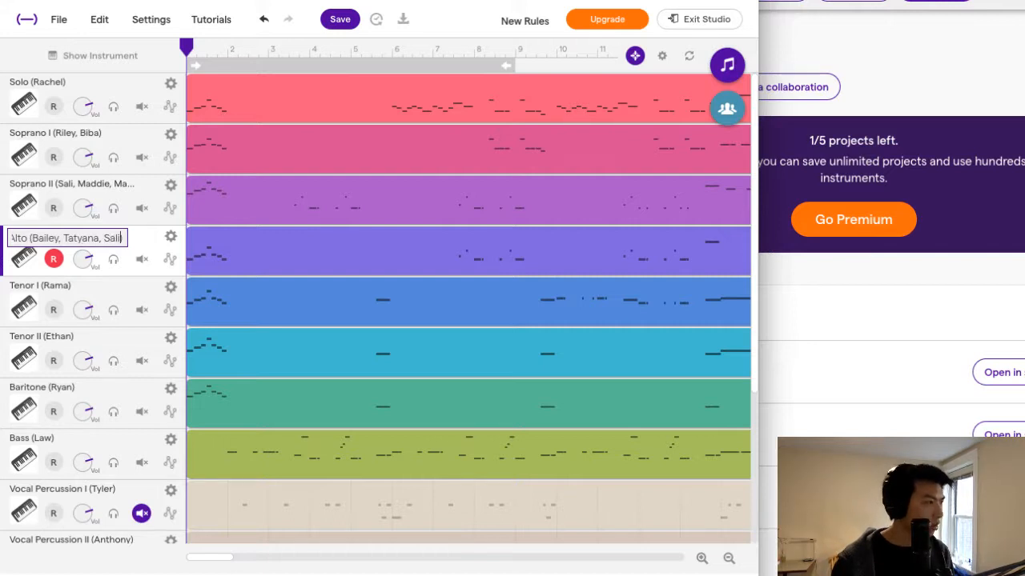
Erase the third singer's name from the Alto track name, keeping the comma after the second name.
{"action": "key", "text": "BackSpace"}
{"action": "key", "text": "BackSpace"}
{"action": "key", "text": "BackSpace"}
{"action": "key", "text": "BackSpace"}
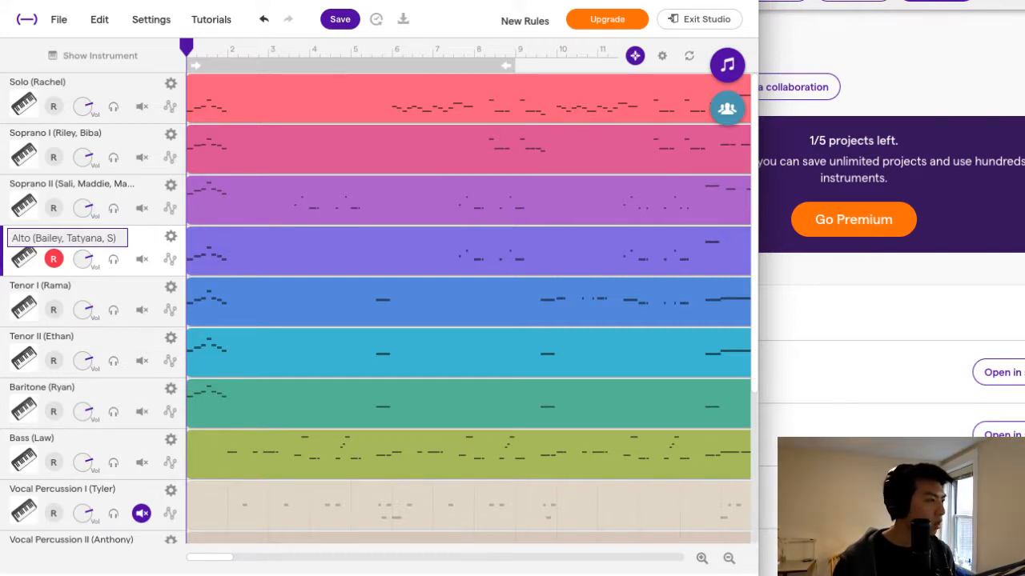
{"action": "left_click", "coordinate": [80, 193]}
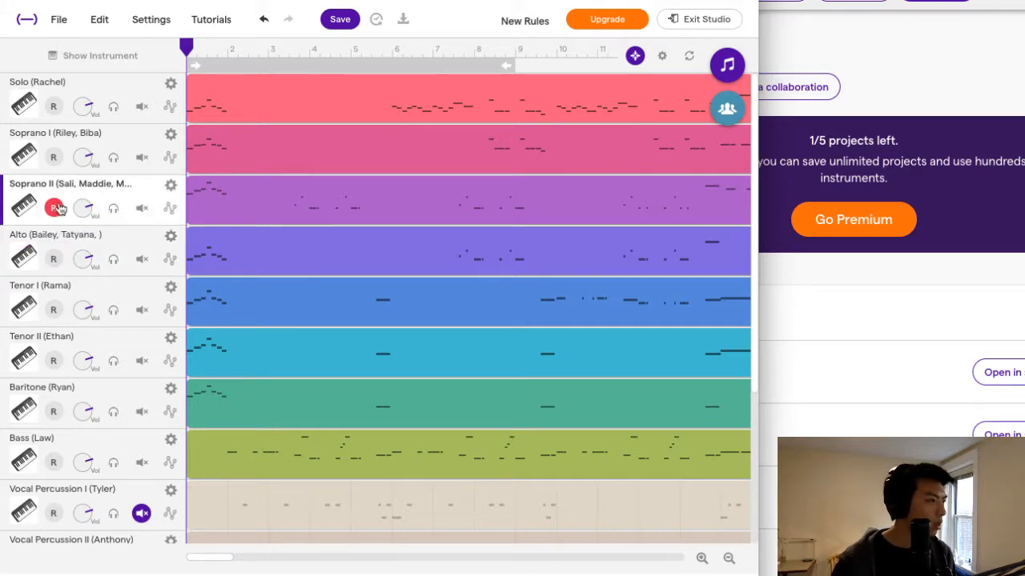
Open the Soprano II track name for editing at the last singer's name.
{"action": "left_click", "coordinate": [170, 188]}
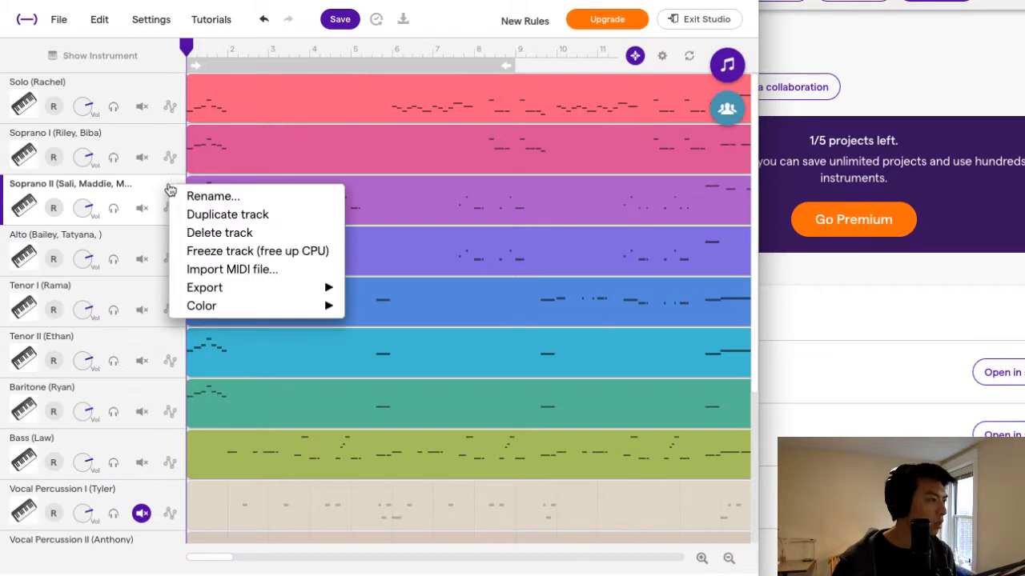
{"action": "left_click", "coordinate": [180, 196]}
{"action": "left_click_drag", "start_coordinate": [102, 187], "coordinate": [130, 196]}
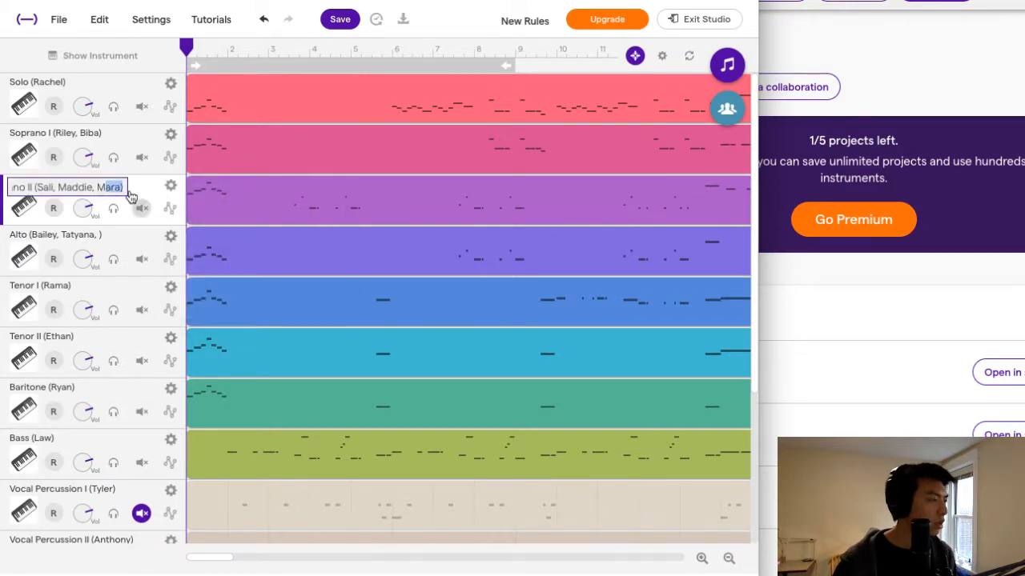
{"action": "left_click", "coordinate": [115, 189]}
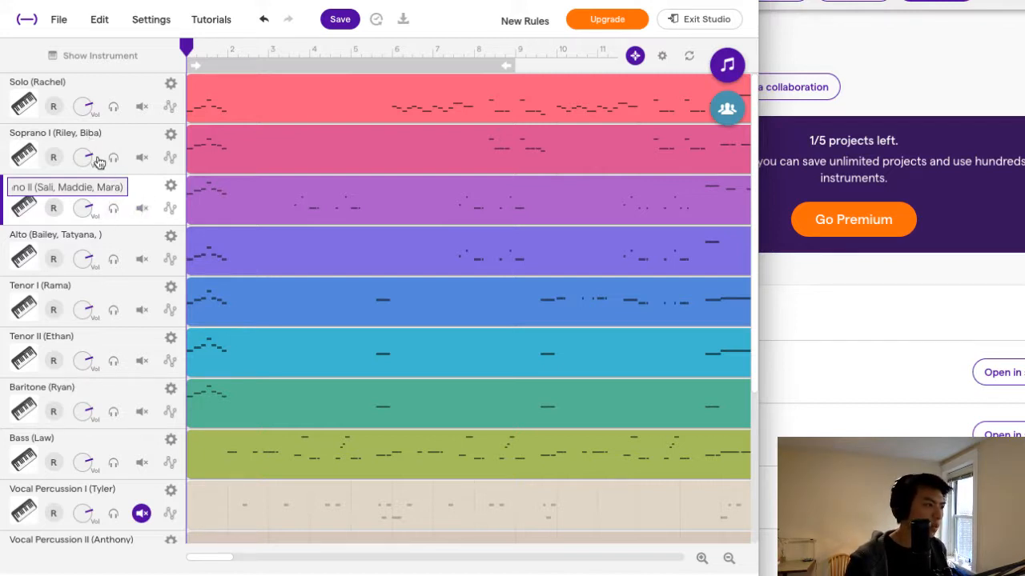
{"action": "left_click", "coordinate": [94, 189]}
{"action": "type", "text": ","}
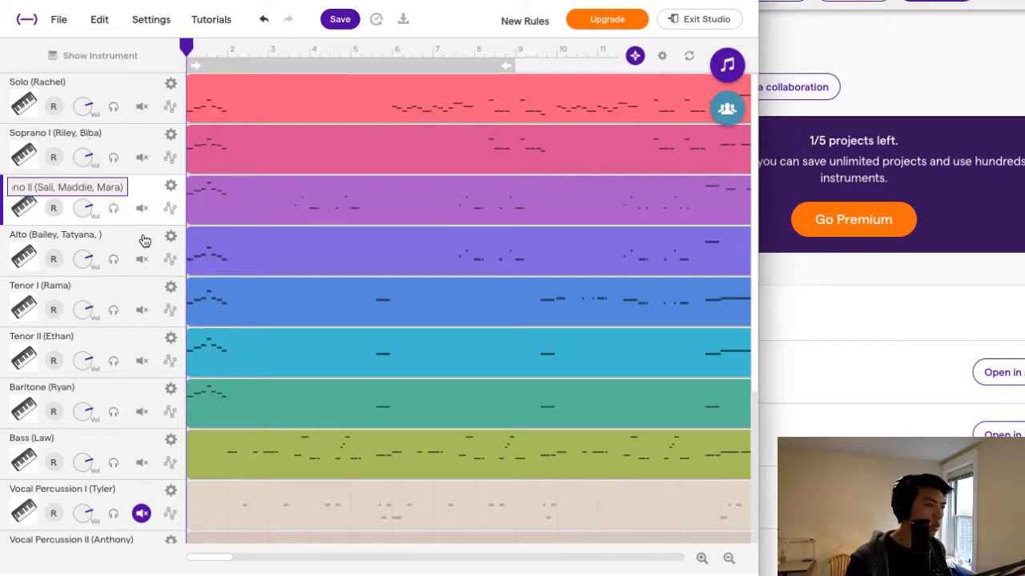
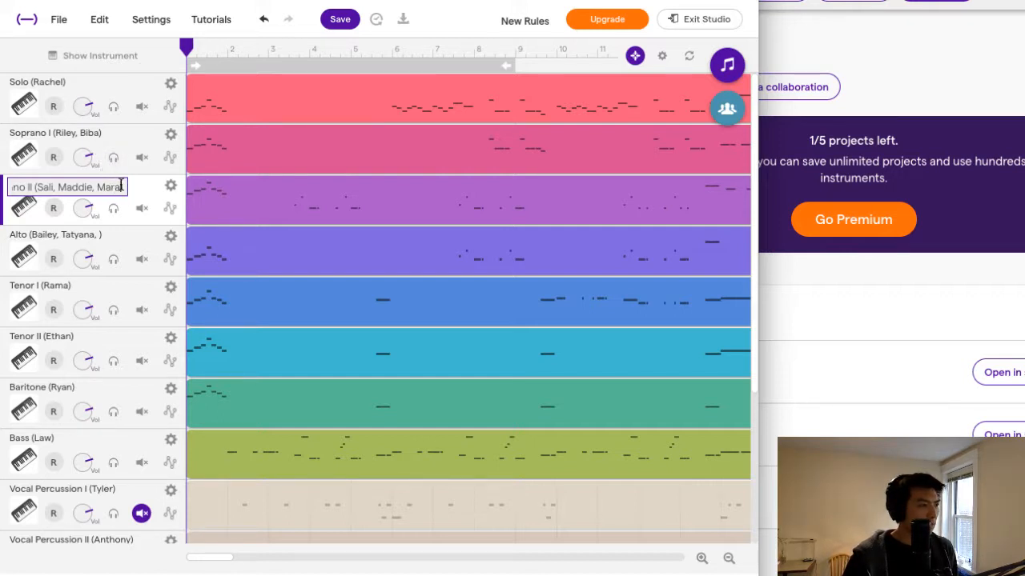
Replace the first singer's name in the Soprano II track name with another singer's name.
{"action": "left_click_drag", "start_coordinate": [121, 185], "coordinate": [11, 185]}
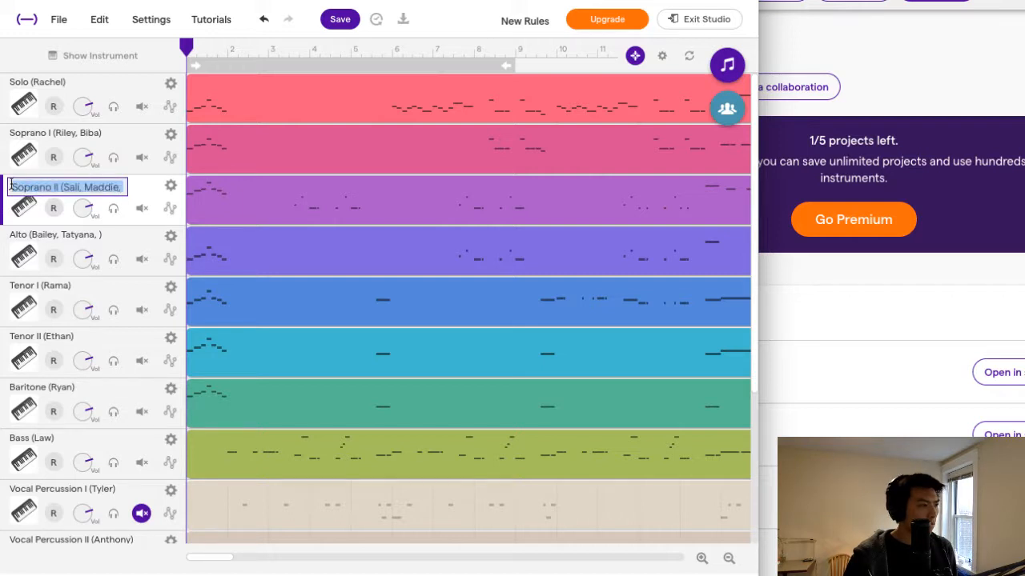
{"action": "left_click", "coordinate": [65, 189]}
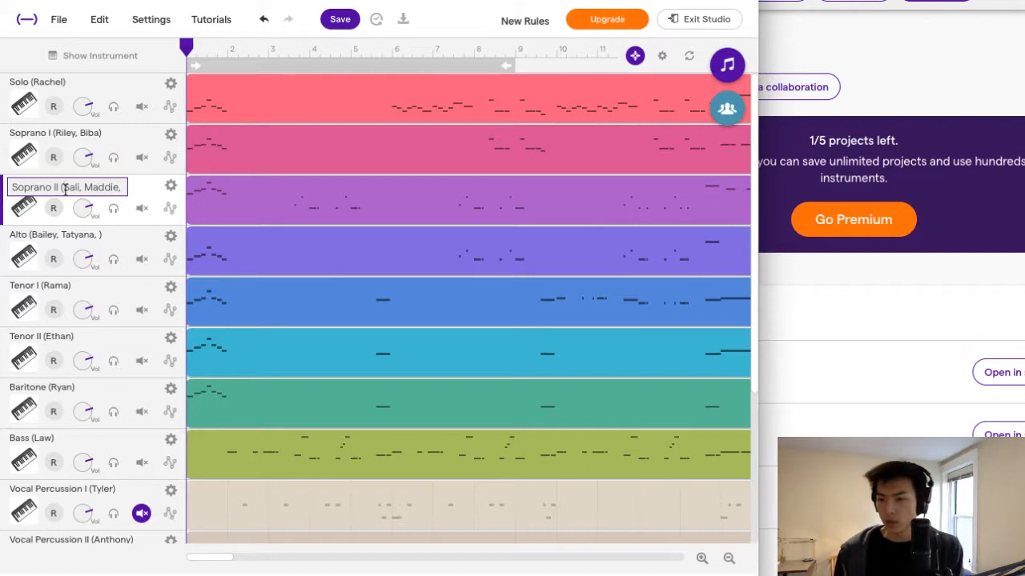
{"action": "left_click_drag", "start_coordinate": [65, 189], "coordinate": [180, 192]}
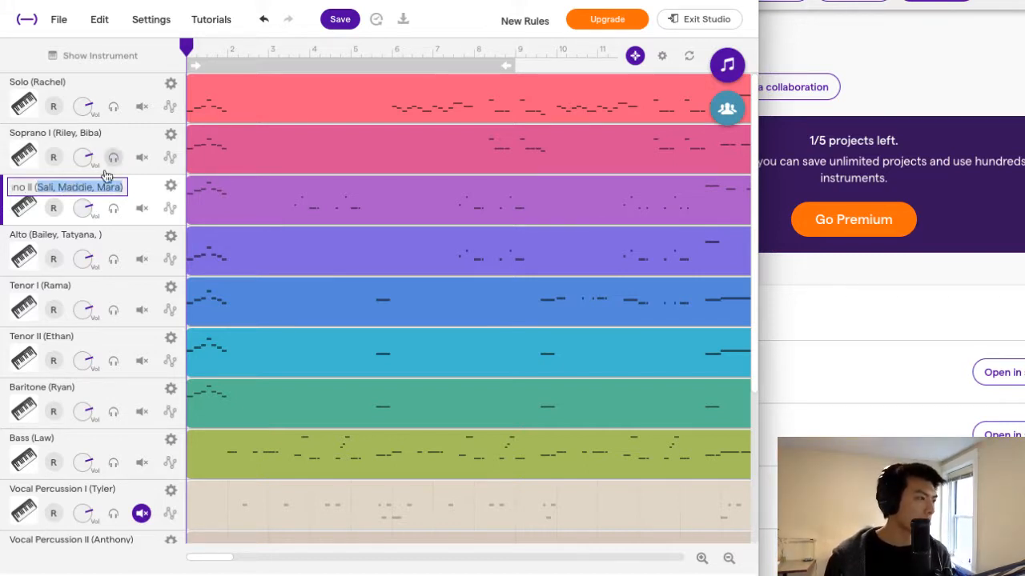
{"action": "left_click", "coordinate": [93, 191]}
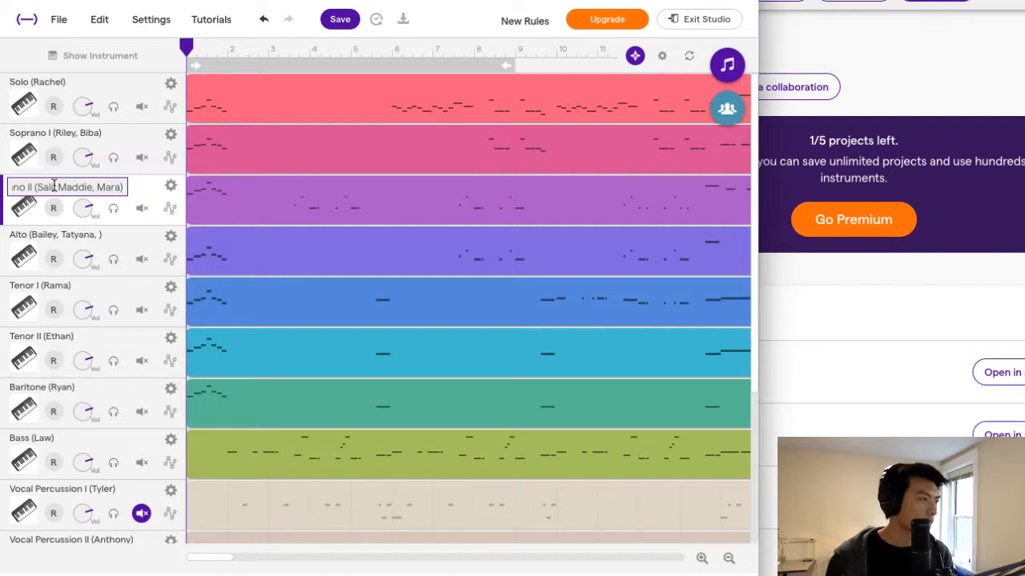
{"action": "left_click_drag", "start_coordinate": [53, 186], "coordinate": [39, 185]}
{"action": "type", "text": "Paola"}
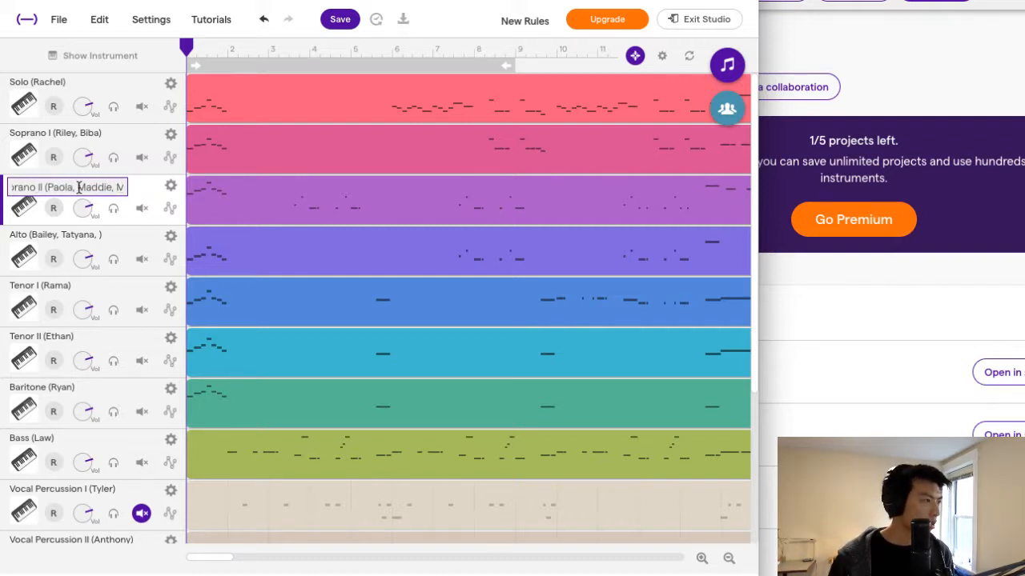
Try deleting the second singer's name from the Soprano II track name, and undo the deletion.
{"action": "left_click_drag", "start_coordinate": [77, 187], "coordinate": [99, 187]}
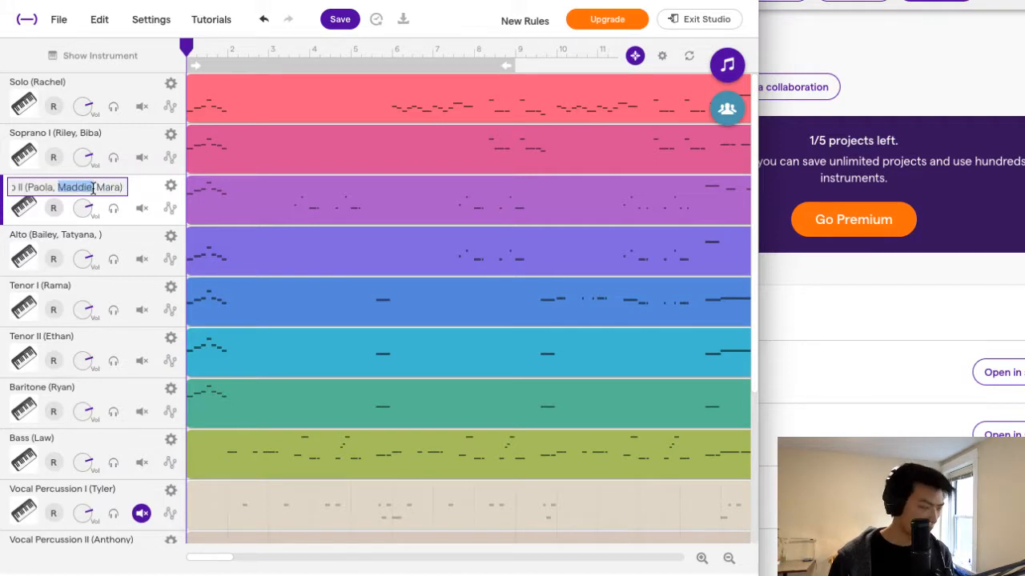
{"action": "key", "text": "BackSpace"}
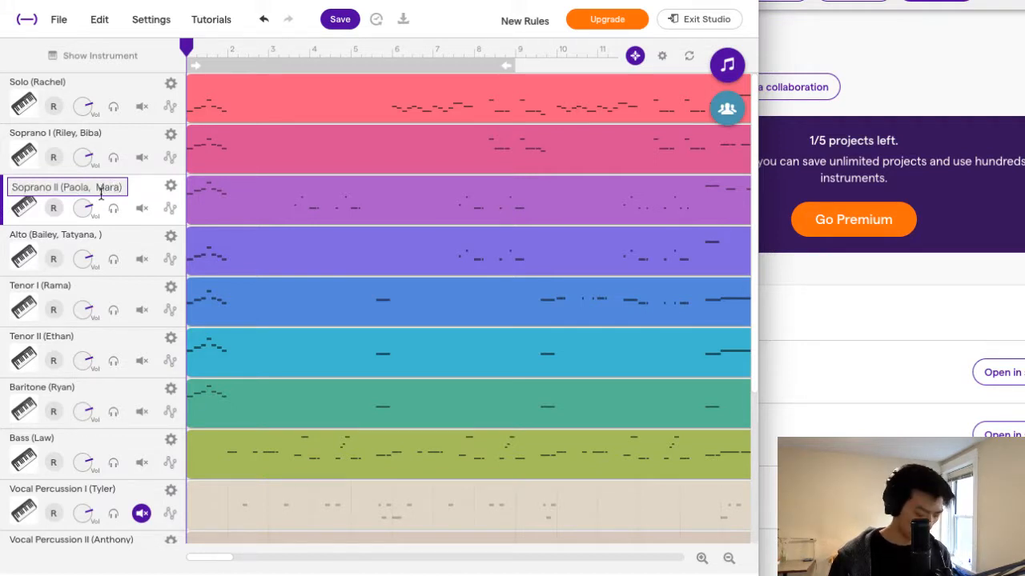
{"action": "key", "text": "ctrl+z"}
{"action": "left_click_drag", "start_coordinate": [93, 189], "coordinate": [133, 197]}
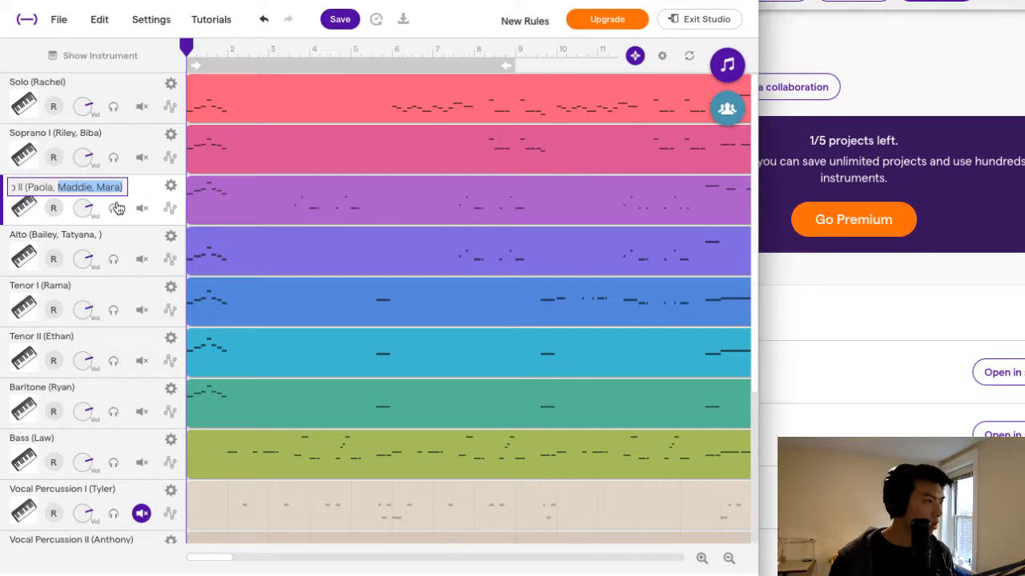
Put the singer's name taken out of Soprano II first in the Alto track name's list, and remove the trailing comma after the last name.
{"action": "left_click", "coordinate": [92, 241]}
{"action": "left_click", "coordinate": [170, 236]}
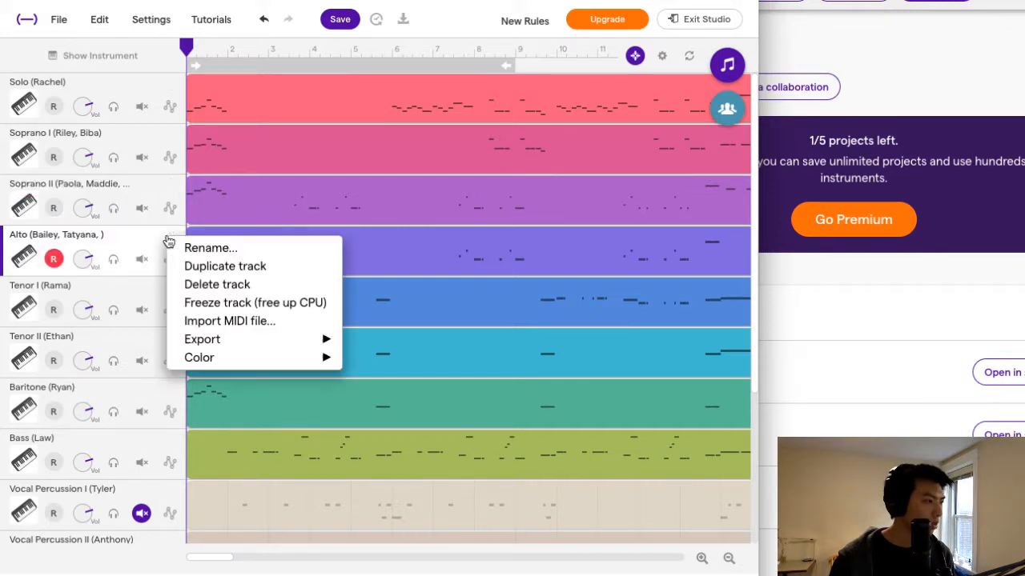
{"action": "left_click", "coordinate": [196, 246]}
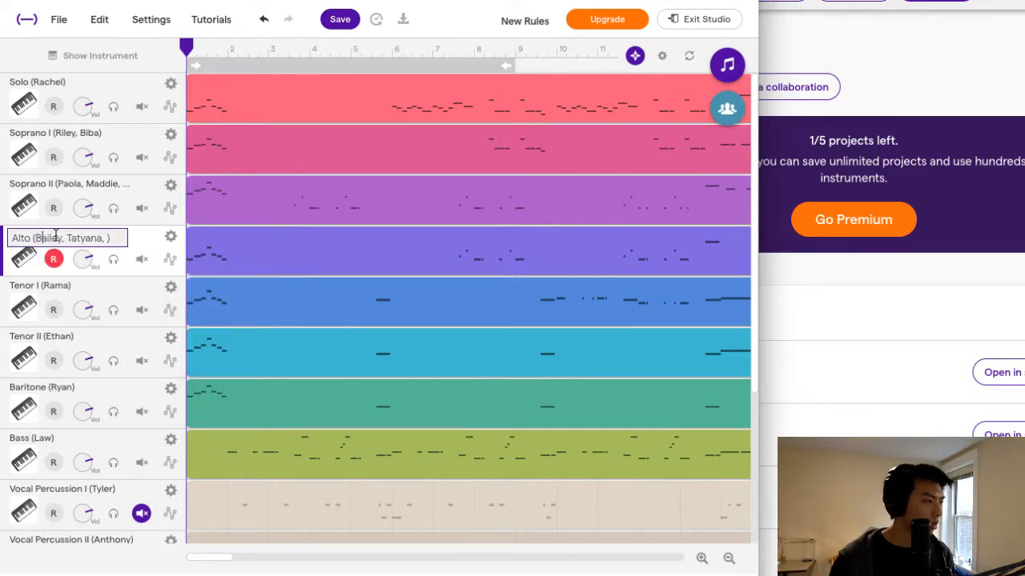
{"action": "type", "text": "Sali,"}
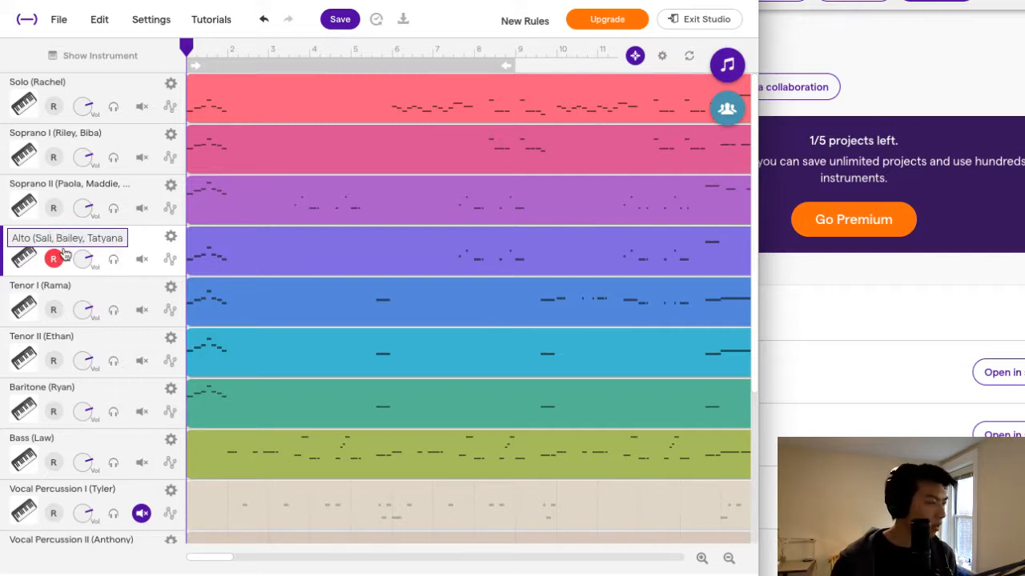
{"action": "left_click_drag", "start_coordinate": [104, 238], "coordinate": [146, 244]}
{"action": "type", "text": "ana)"}
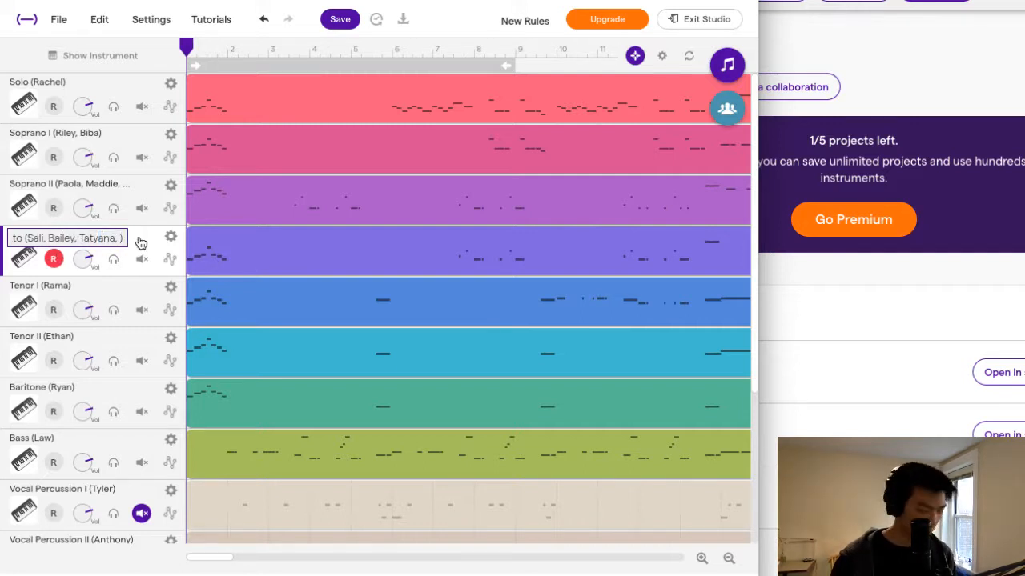
{"action": "key", "text": "Return"}
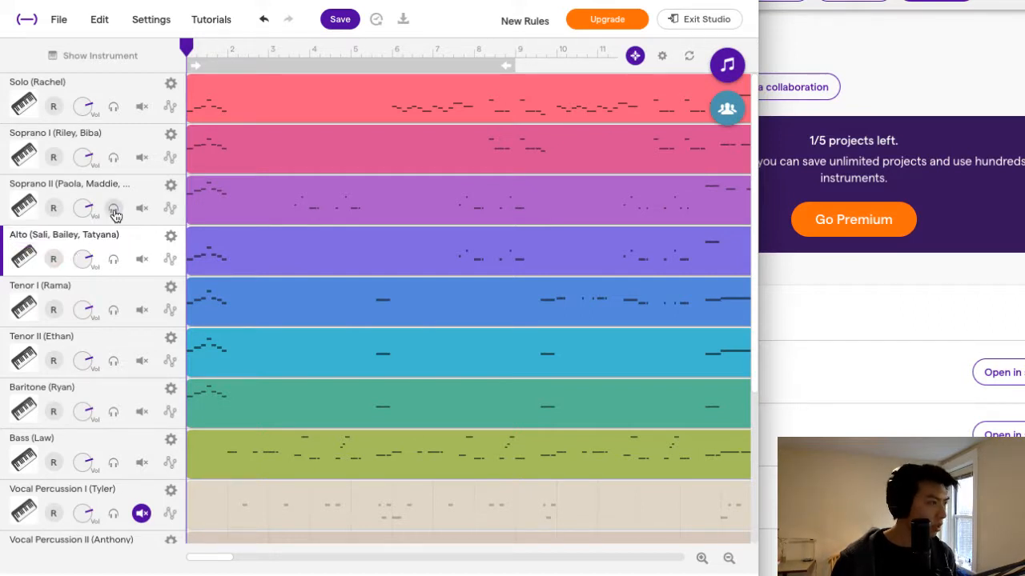
Move the last singer's name in the Soprano II track name to the front of the list, followed by a comma.
{"action": "left_click", "coordinate": [169, 187]}
{"action": "left_click", "coordinate": [172, 191]}
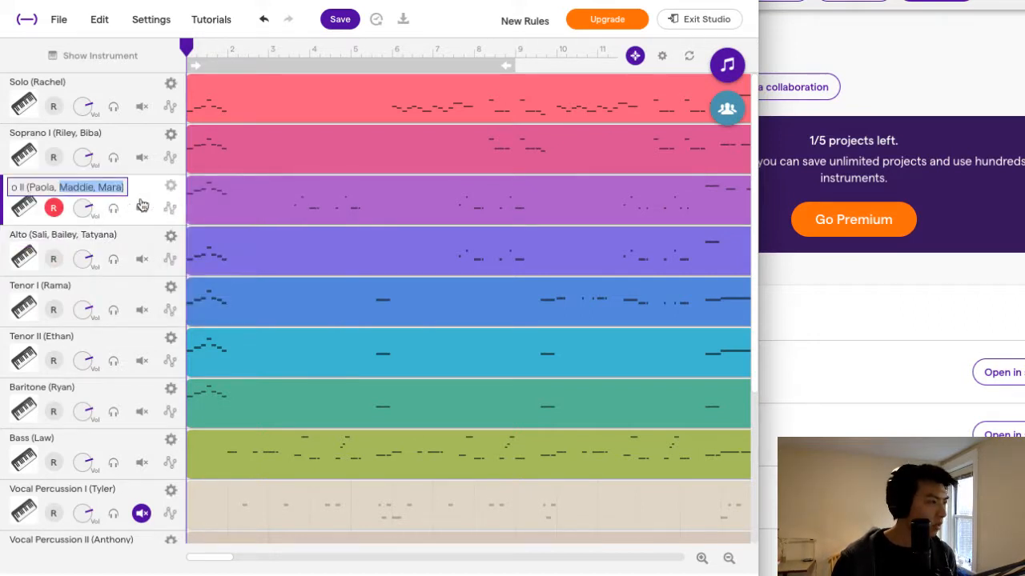
{"action": "left_click", "coordinate": [83, 187]}
{"action": "left_click_drag", "start_coordinate": [99, 187], "coordinate": [119, 188]}
{"action": "key", "text": "super+c"}
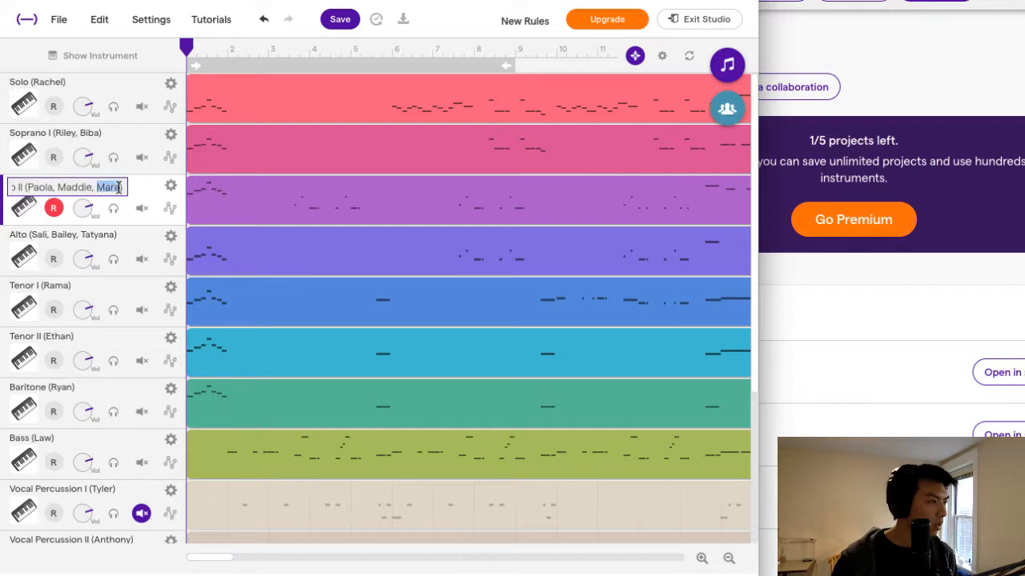
{"action": "key", "text": "BackSpace"}
{"action": "key", "text": "BackSpace"}
{"action": "key", "text": "BackSpace"}
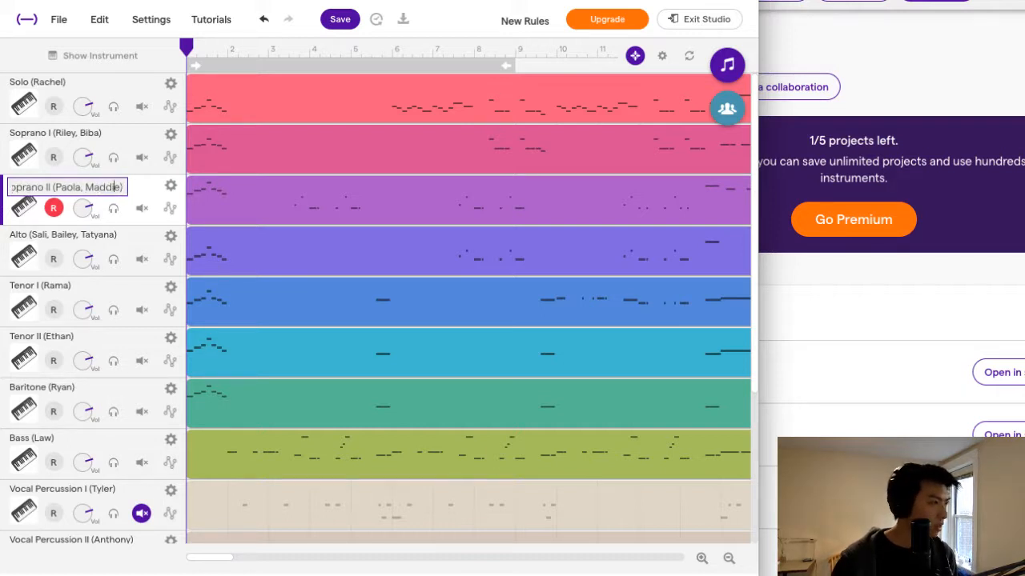
{"action": "key", "text": "super+v"}
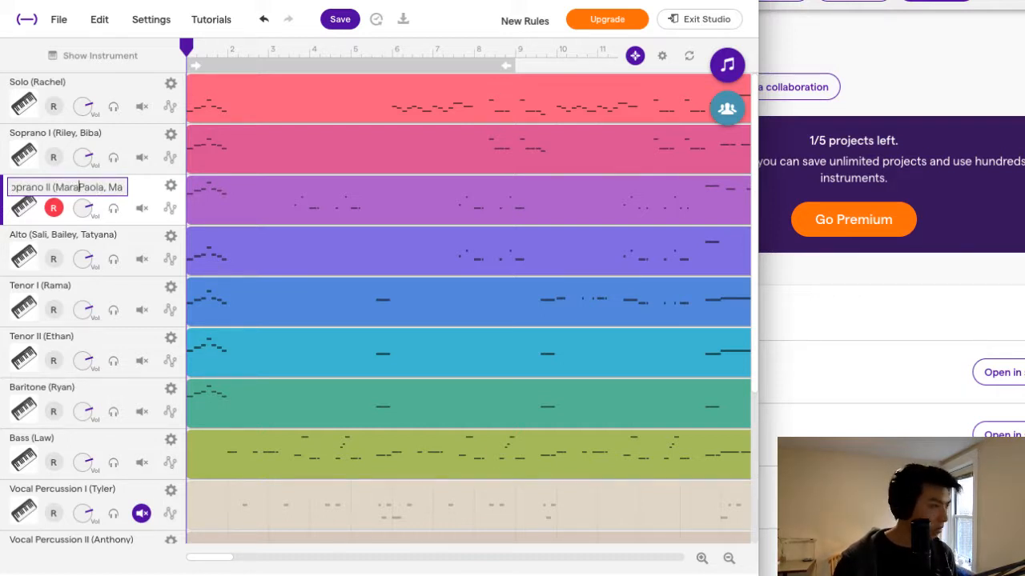
{"action": "type", "text": ","}
{"action": "key", "text": "Return"}
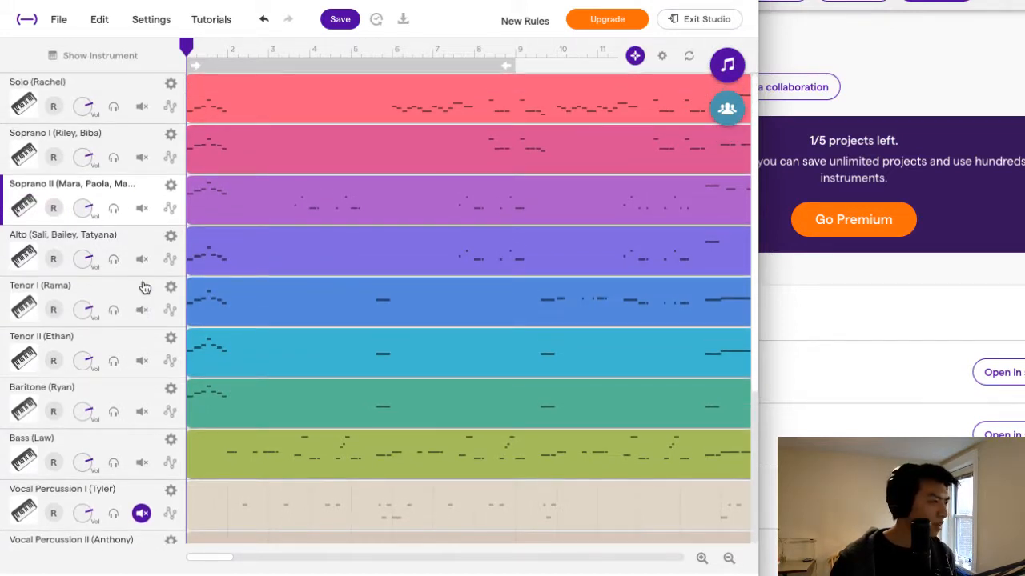
Save the project with its updated track names.
{"action": "scroll", "coordinate": [144, 287], "scroll_direction": "down", "scroll_amount": 1}
{"action": "scroll", "coordinate": [145, 287], "scroll_direction": "up", "scroll_amount": 1}
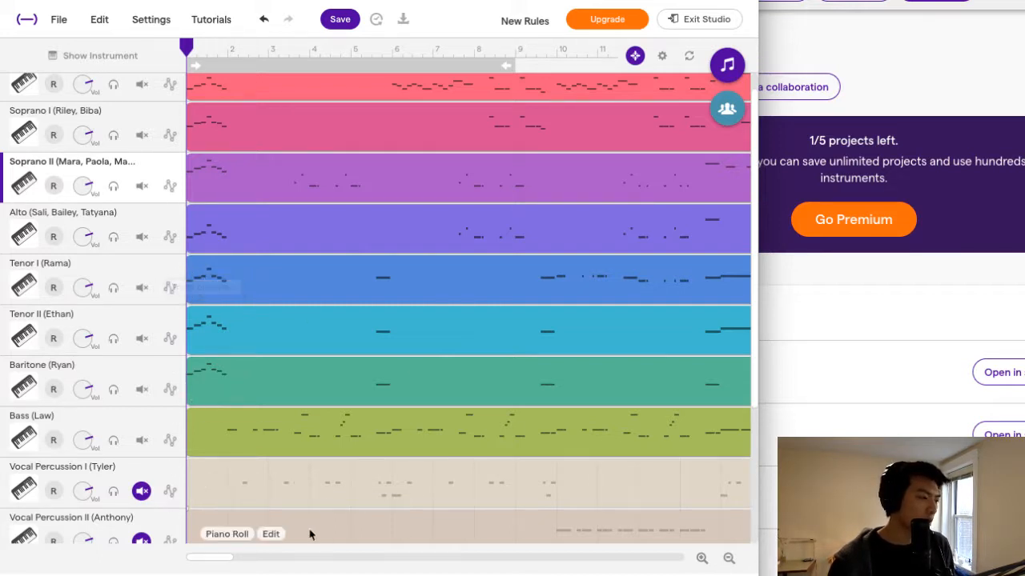
{"action": "mouse_move", "coordinate": [271, 483]}
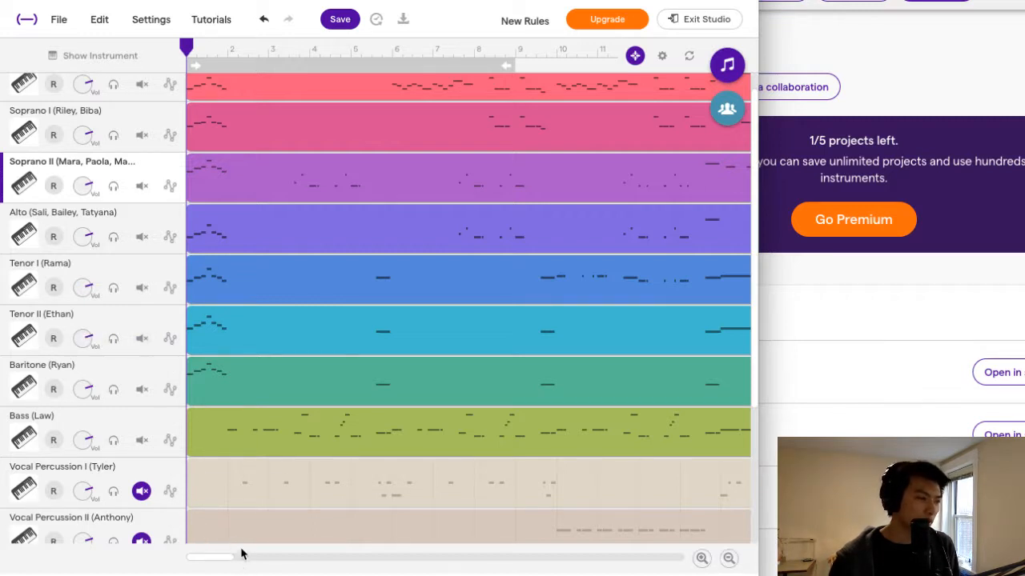
{"action": "mouse_move", "coordinate": [256, 197]}
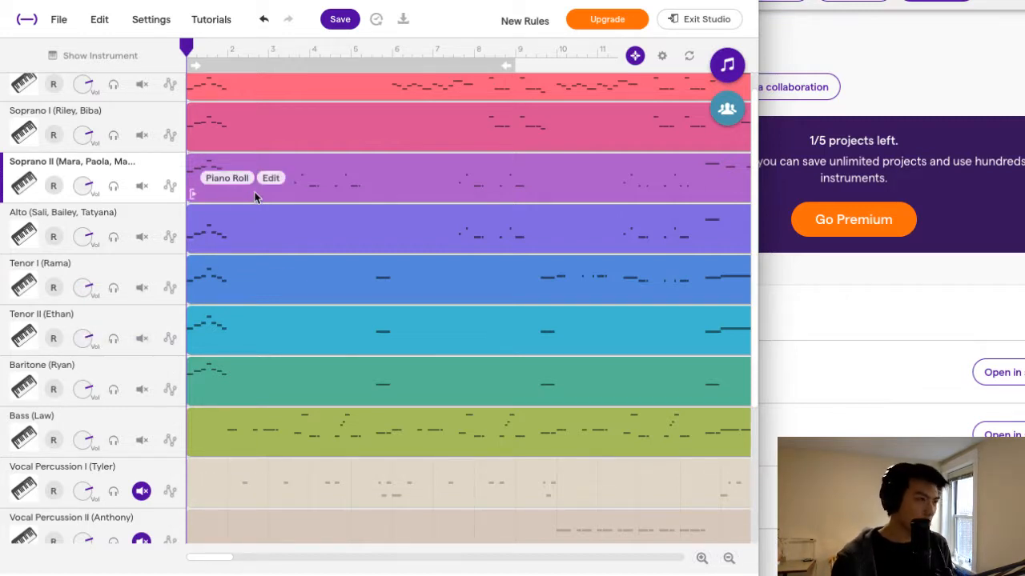
{"action": "left_click", "coordinate": [329, 22]}
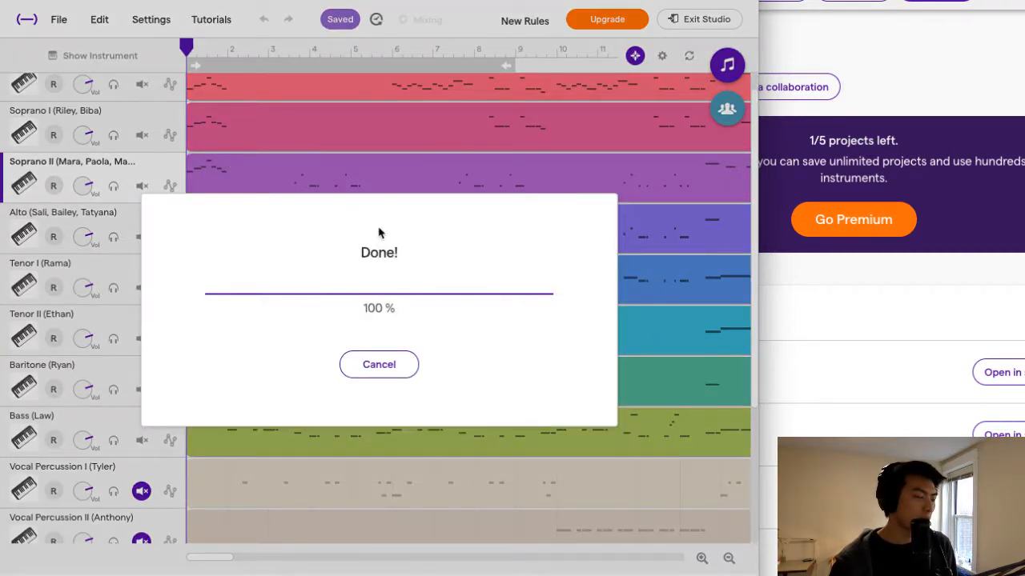
Play back the arrangement to check it, and return the playhead to bar 1.
{"action": "key", "text": "space"}
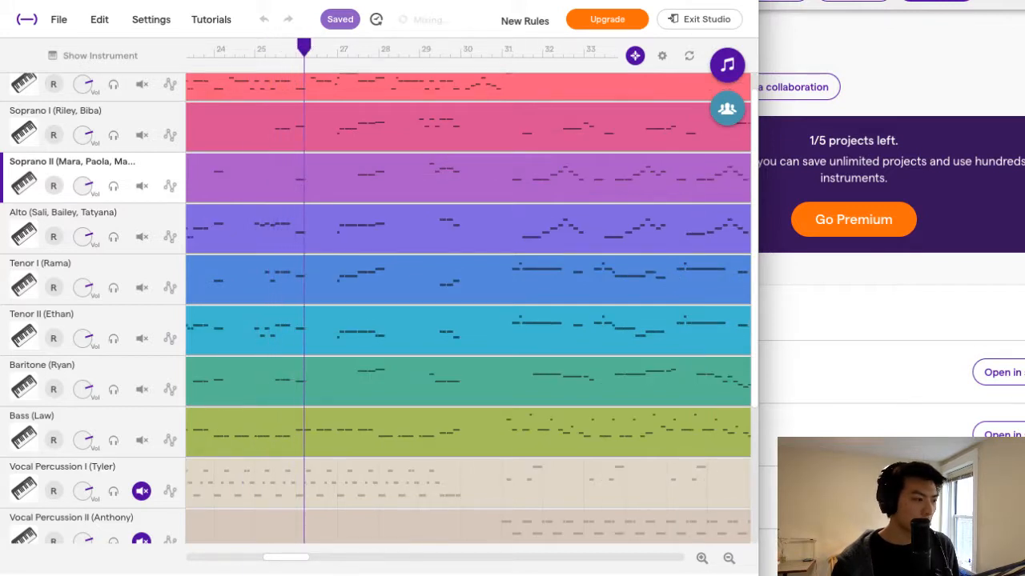
{"action": "left_click_drag", "start_coordinate": [294, 564], "coordinate": [189, 568]}
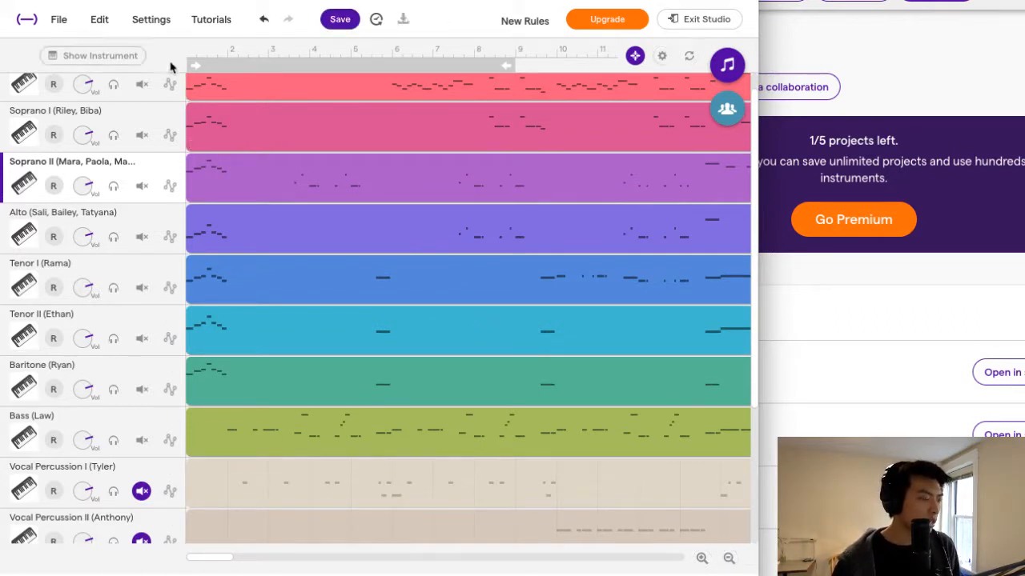
{"action": "scroll", "coordinate": [301, 232], "scroll_direction": "up", "scroll_amount": 1}
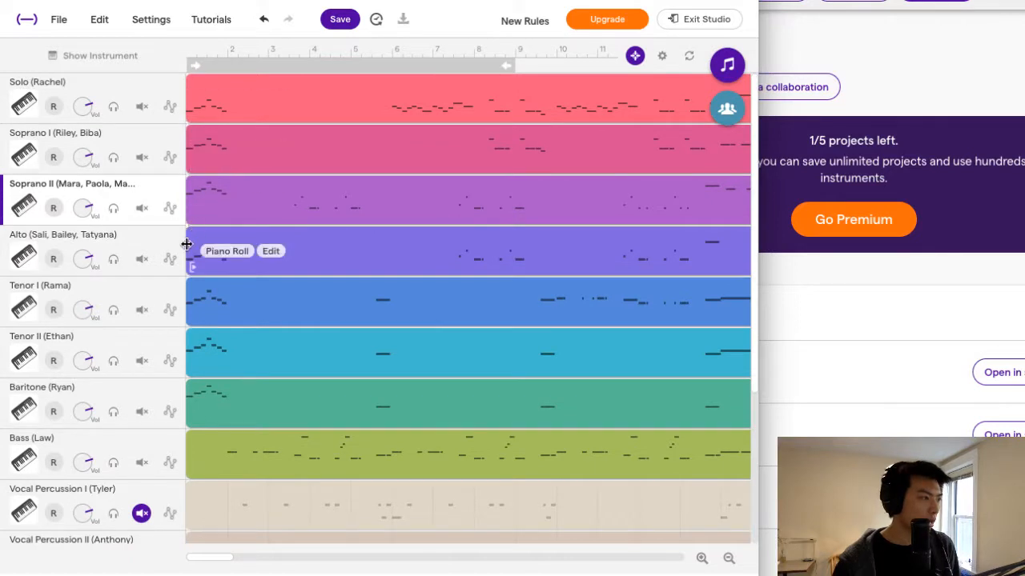
{"action": "left_click", "coordinate": [186, 48]}
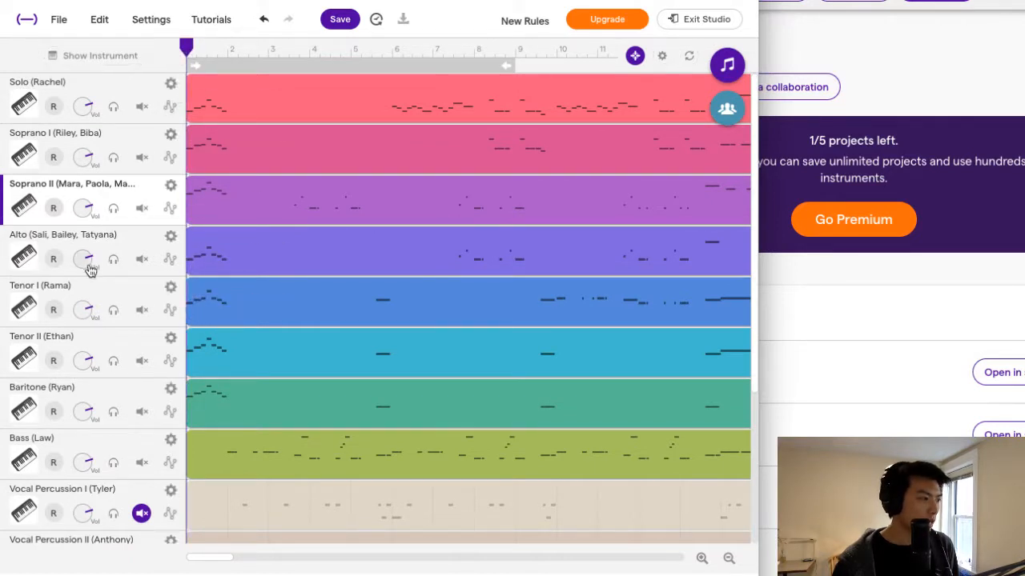
Arm the Tenor I track and record a test take about two bars long from bar 1, returning the playhead to the start.
{"action": "left_click", "coordinate": [54, 310]}
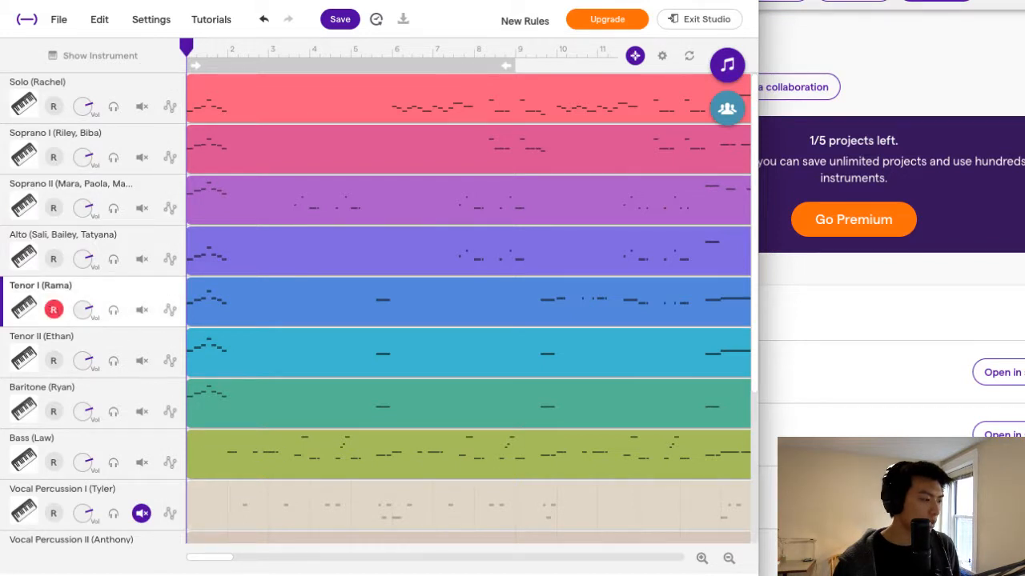
{"action": "key", "text": "r"}
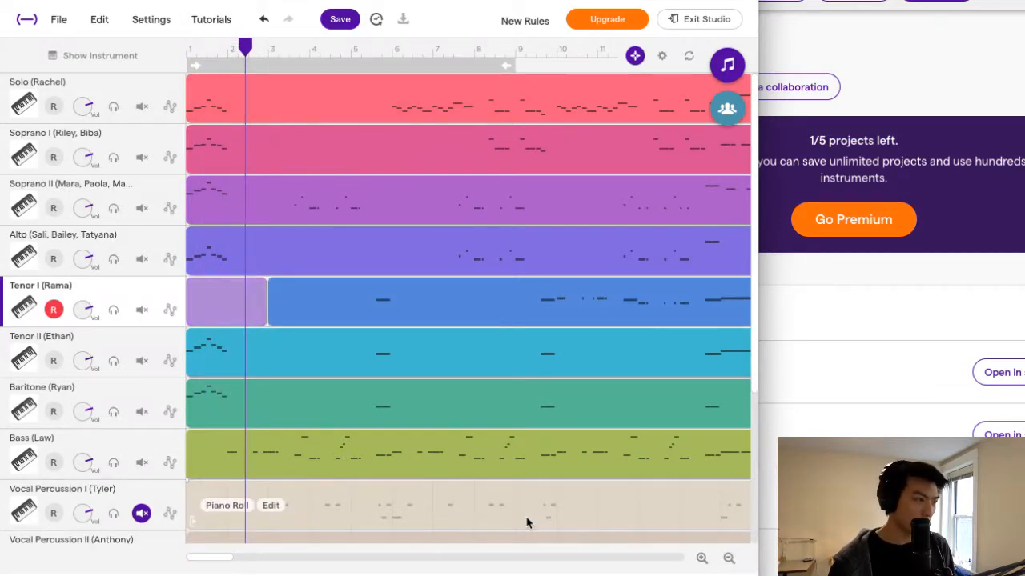
{"action": "left_click", "coordinate": [192, 46]}
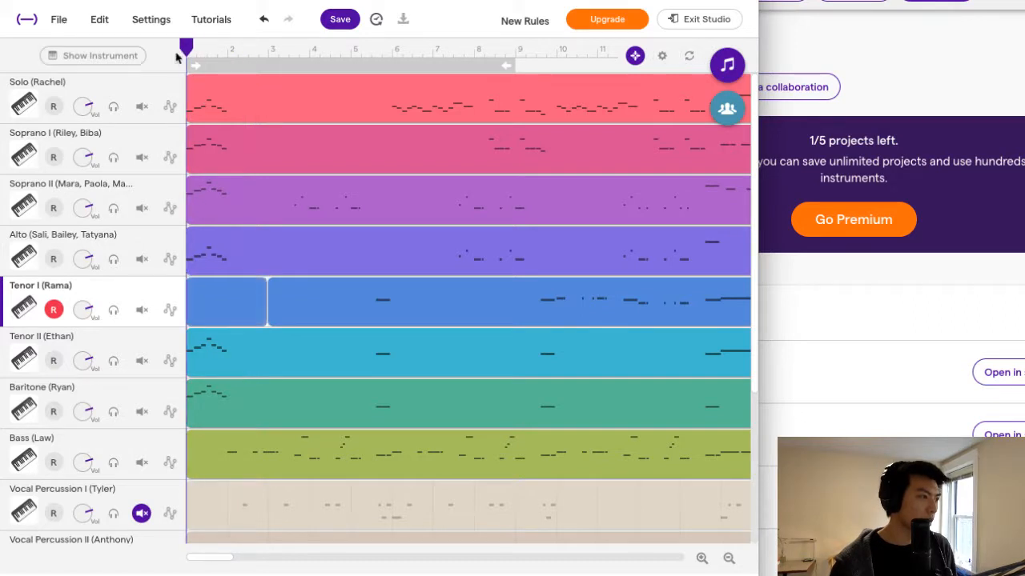
Solo the Tenor I track and play back the recorded test take.
{"action": "key", "text": "space"}
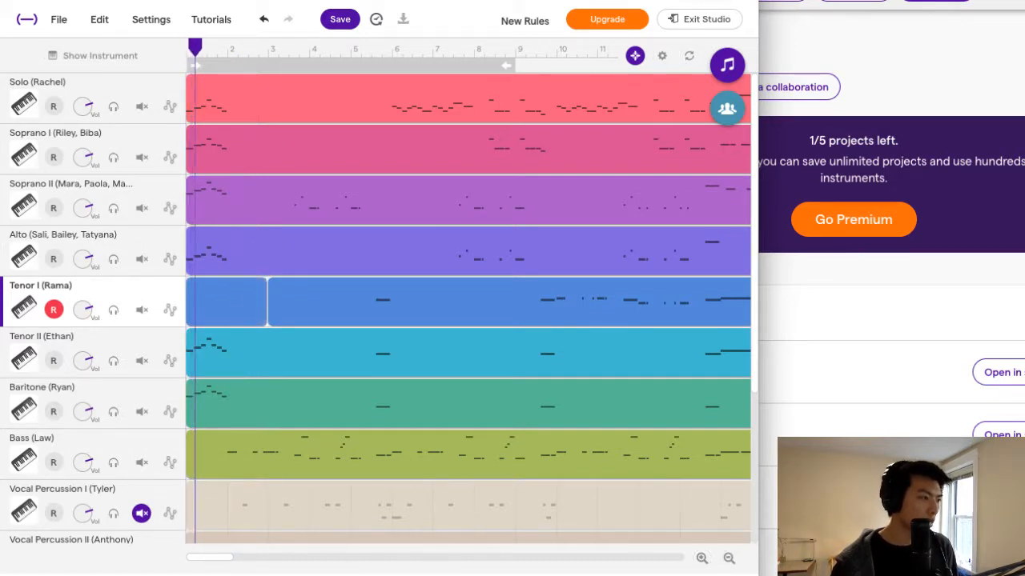
{"action": "key", "text": "r"}
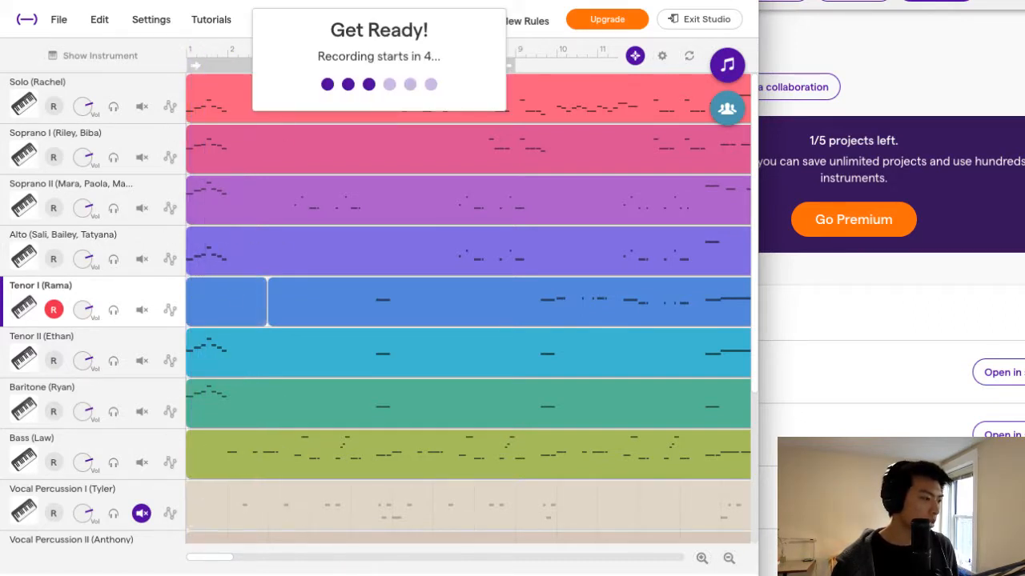
{"action": "key", "text": "space"}
{"action": "left_click", "coordinate": [113, 310]}
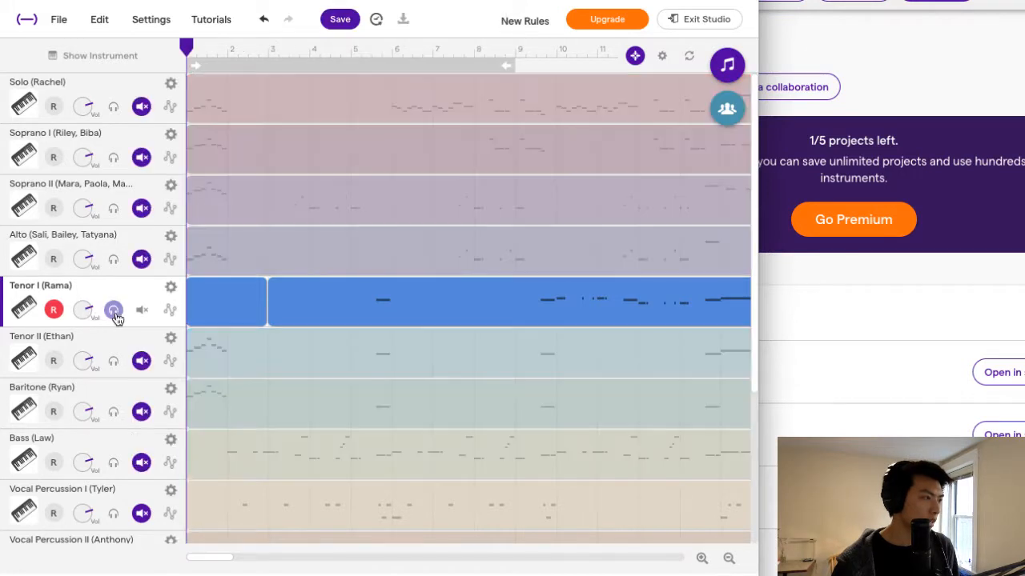
{"action": "key", "text": "space"}
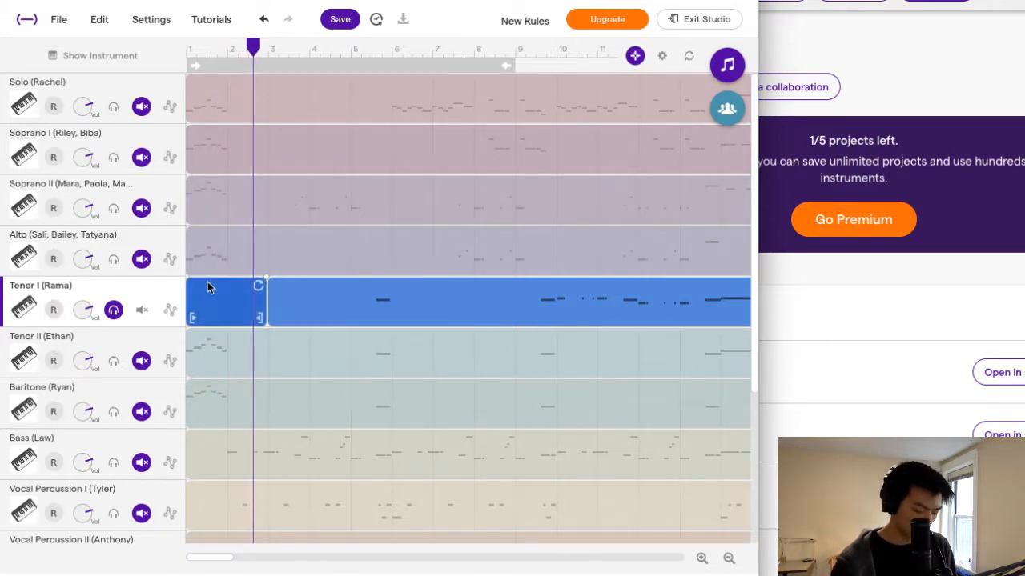
Undo the test recording and solo on Tenor I, and return the playhead to bar 1.
{"action": "key", "text": "ctrl+z"}
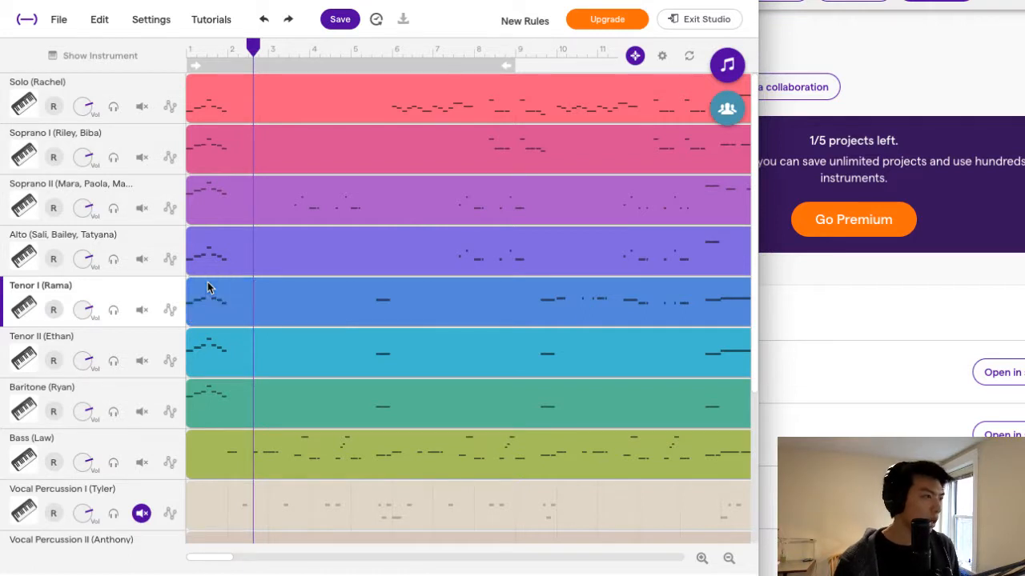
{"action": "left_click_drag", "start_coordinate": [253, 46], "coordinate": [186, 49]}
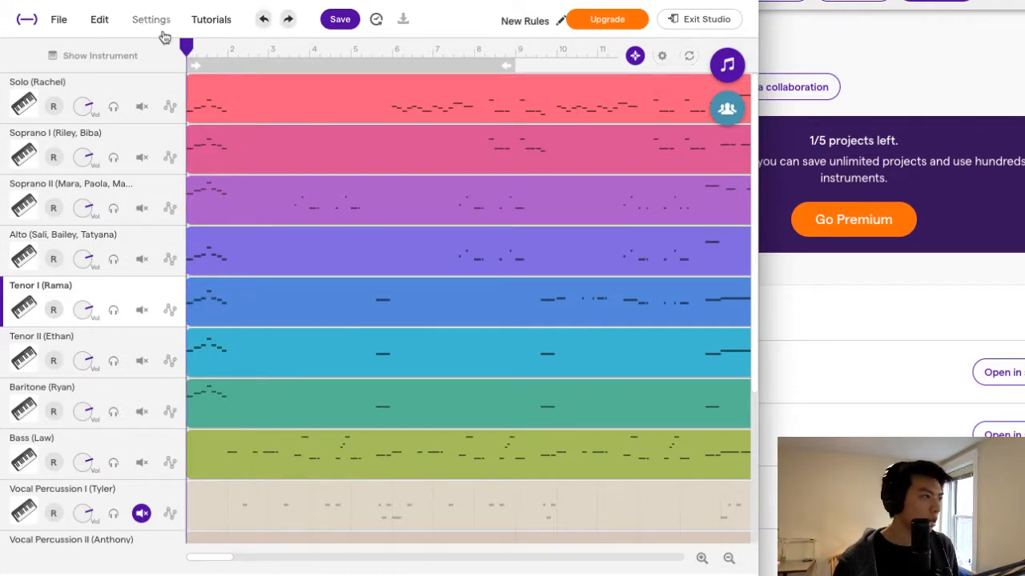
Check the sound quality options, the metronome sounds and the external MIDI keyboard device settings.
{"action": "left_click", "coordinate": [157, 22]}
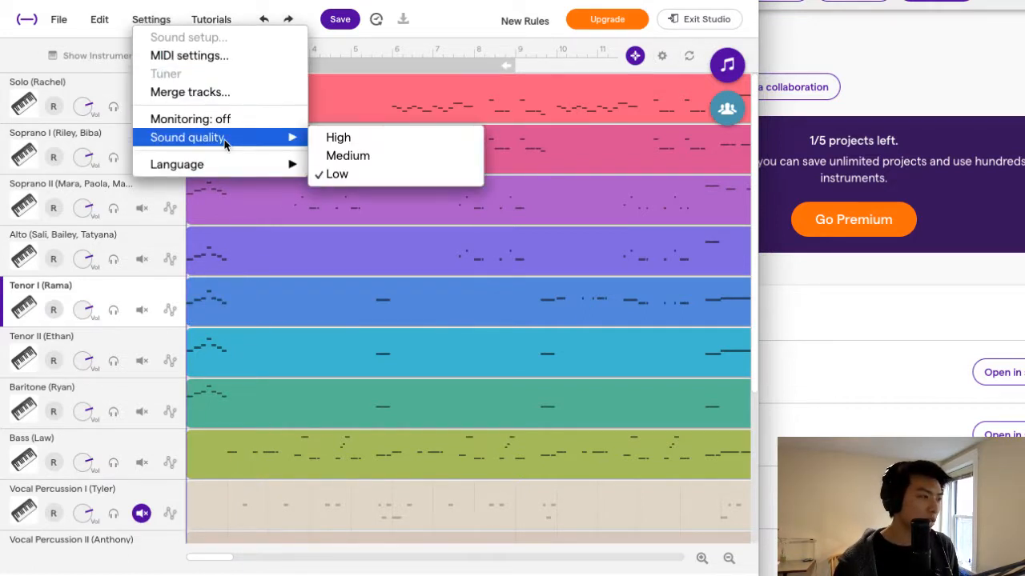
{"action": "mouse_move", "coordinate": [222, 142]}
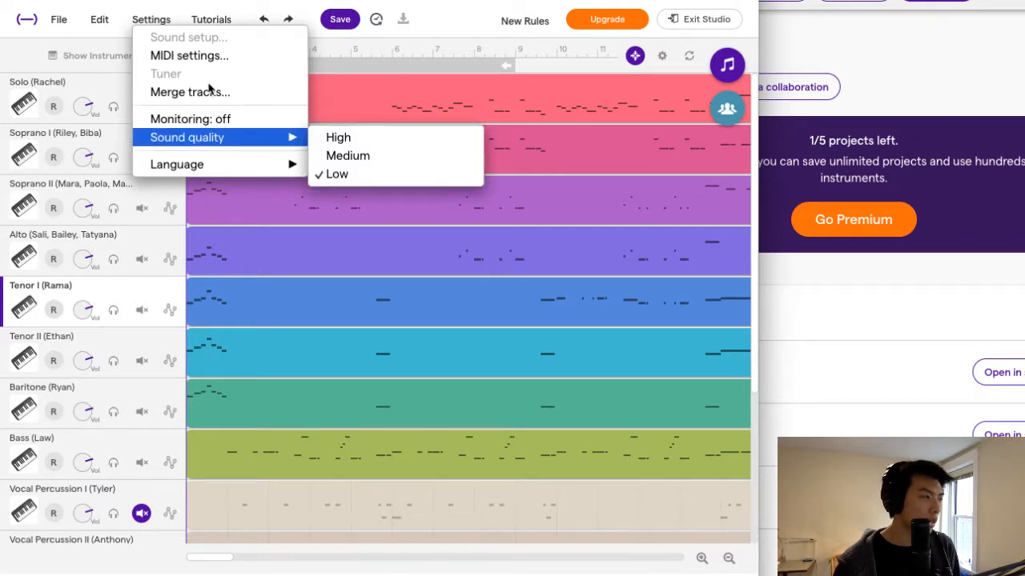
{"action": "left_click", "coordinate": [630, 575]}
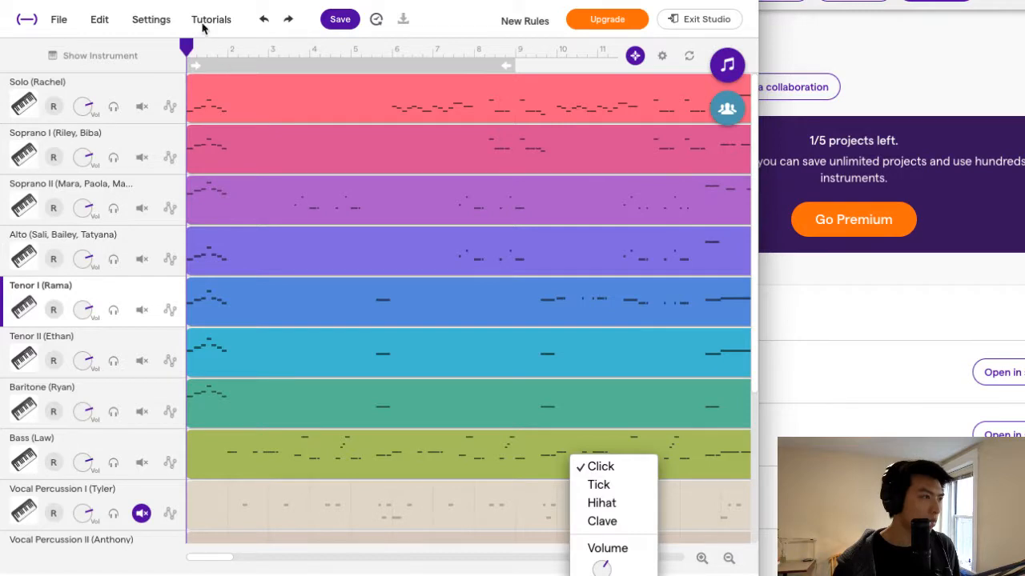
{"action": "left_click", "coordinate": [156, 20]}
{"action": "left_click", "coordinate": [152, 20]}
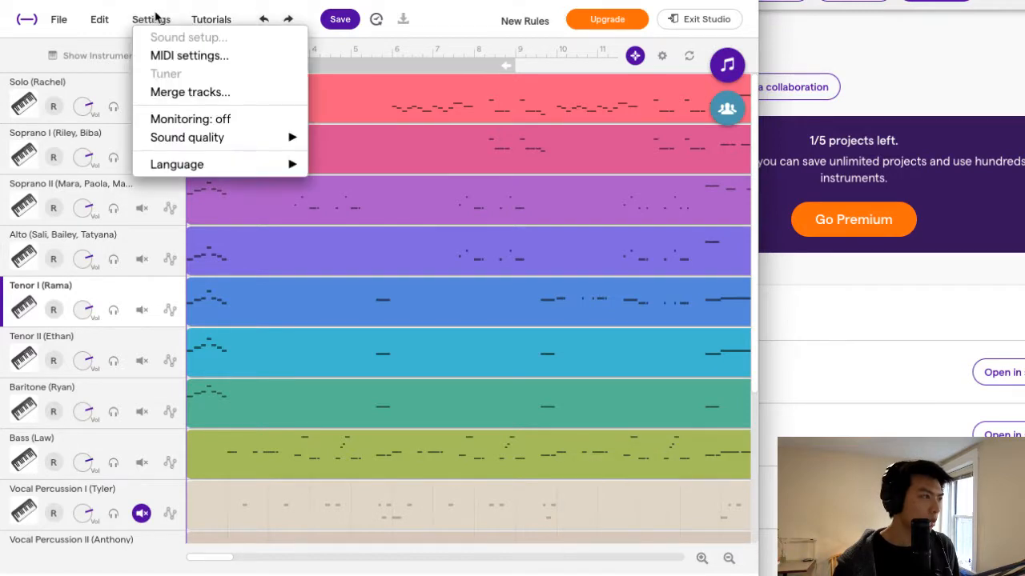
{"action": "left_click", "coordinate": [200, 57]}
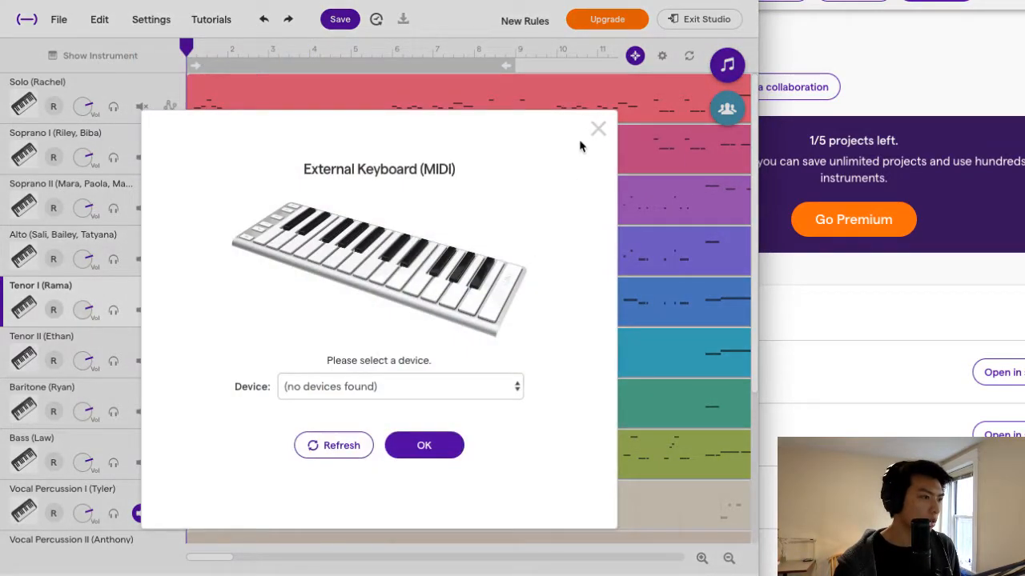
{"action": "left_click", "coordinate": [596, 129]}
Look through the editing commands, the Tenor I track's automation and track options, and the timeline settings.
{"action": "left_click", "coordinate": [105, 21]}
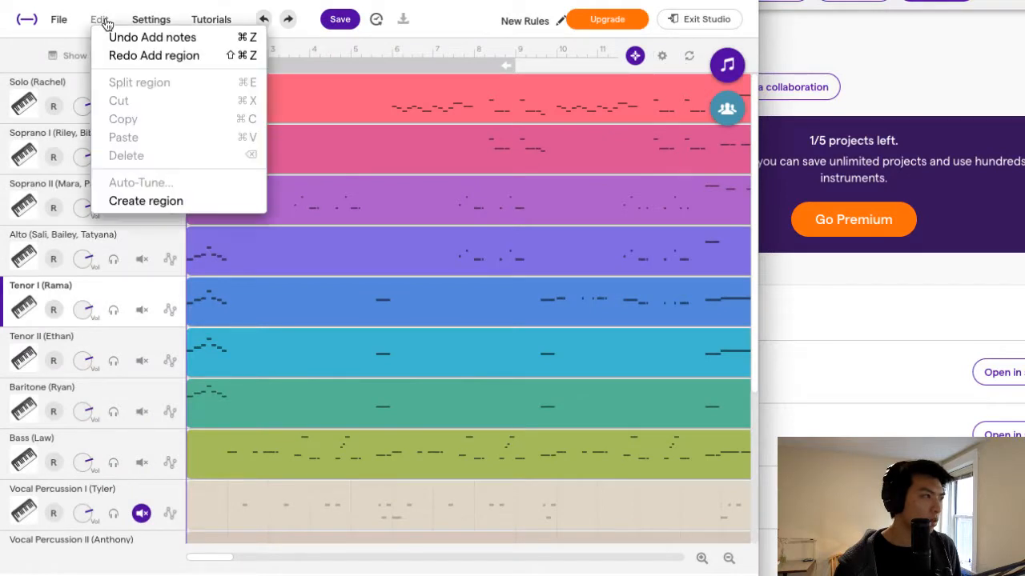
{"action": "left_click", "coordinate": [64, 23]}
{"action": "left_click", "coordinate": [62, 23]}
{"action": "left_click", "coordinate": [61, 21]}
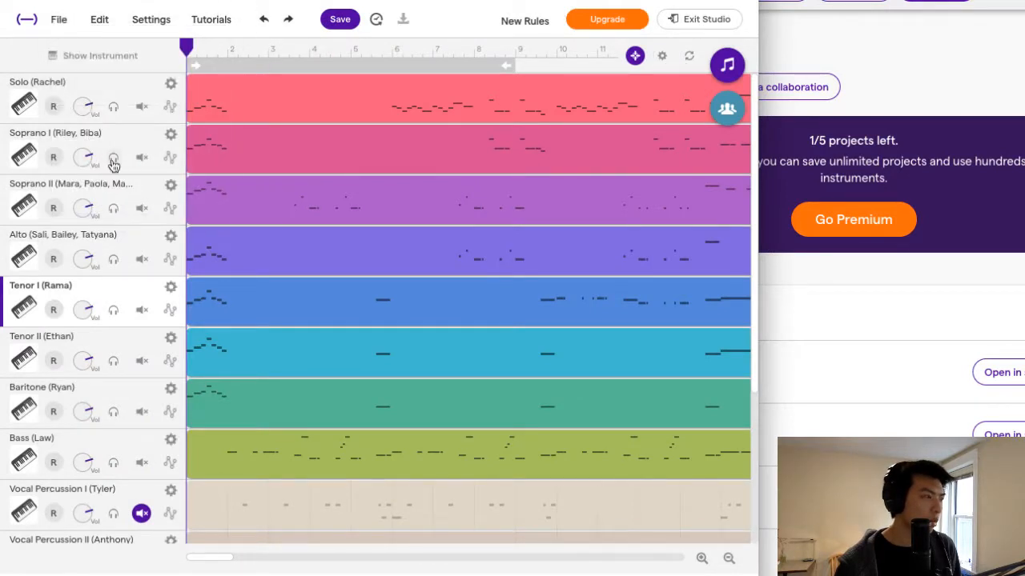
{"action": "left_click", "coordinate": [170, 311]}
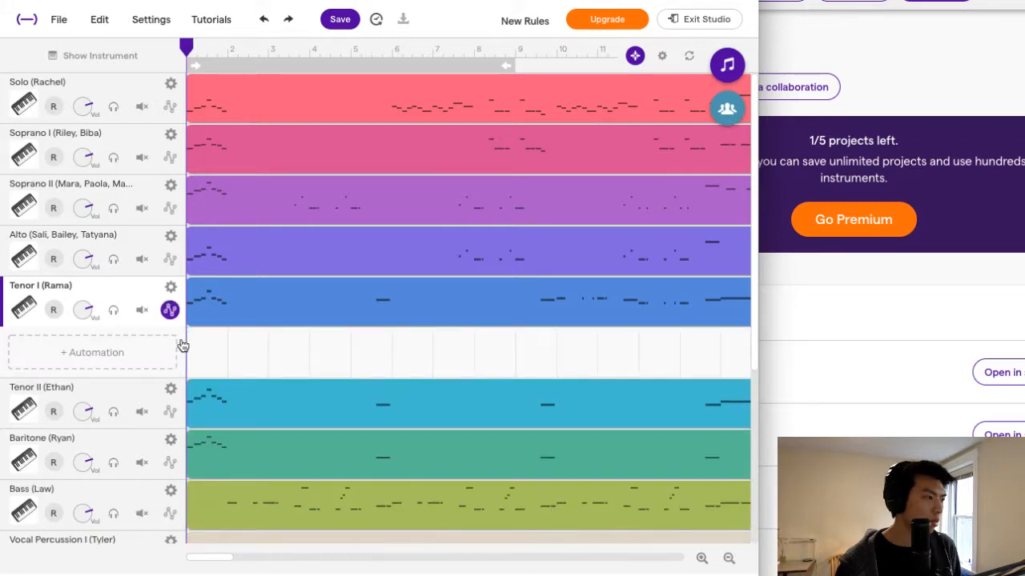
{"action": "left_click", "coordinate": [168, 310]}
{"action": "left_click", "coordinate": [170, 286]}
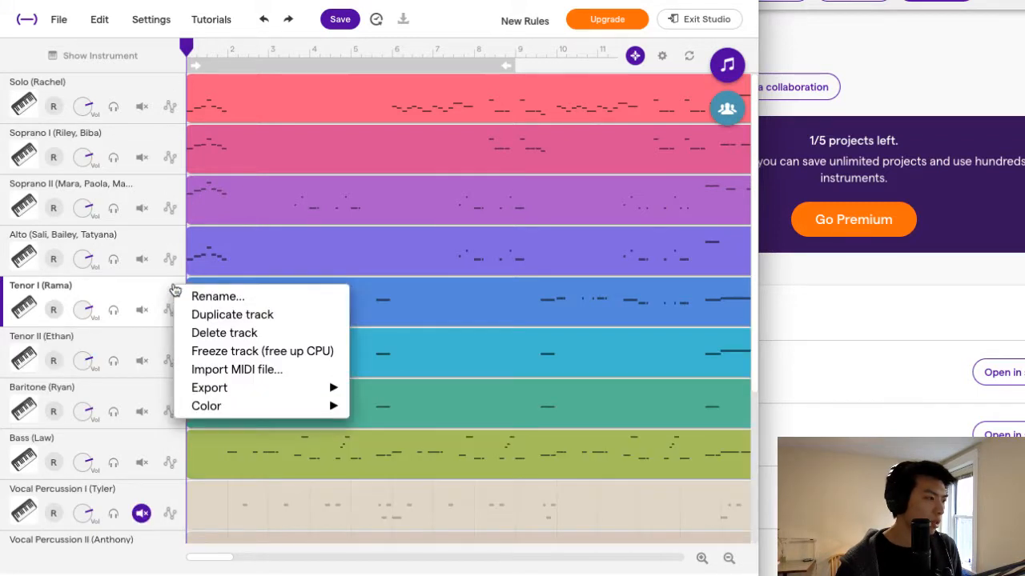
{"action": "left_click", "coordinate": [175, 290]}
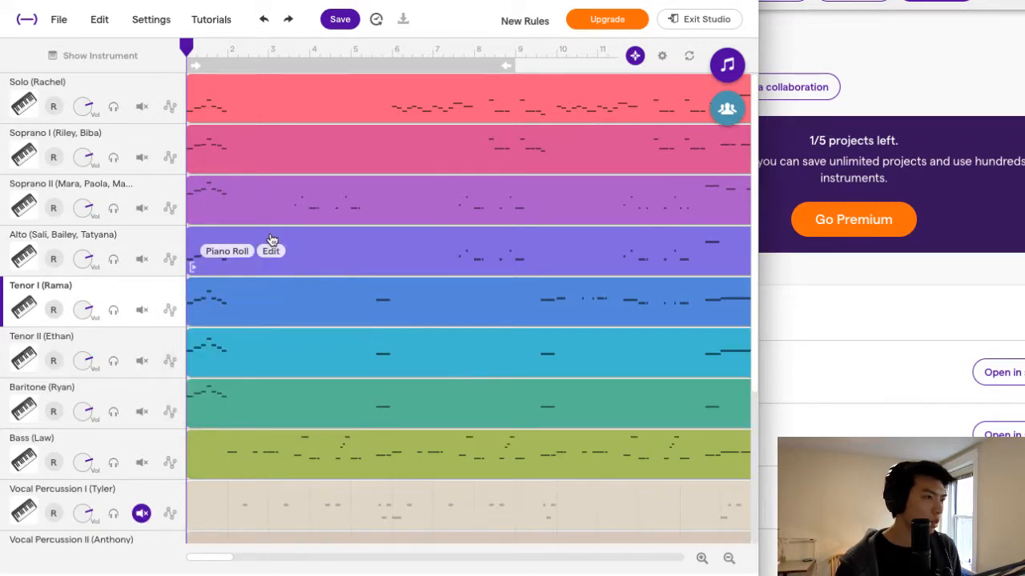
{"action": "left_click", "coordinate": [660, 56]}
{"action": "left_click", "coordinate": [663, 55]}
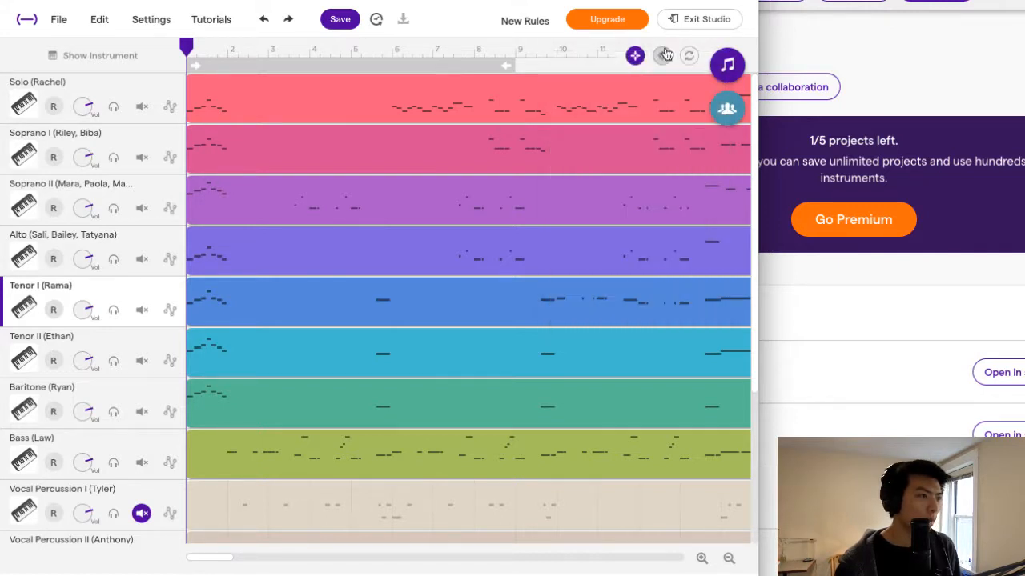
{"action": "mouse_move", "coordinate": [379, 161]}
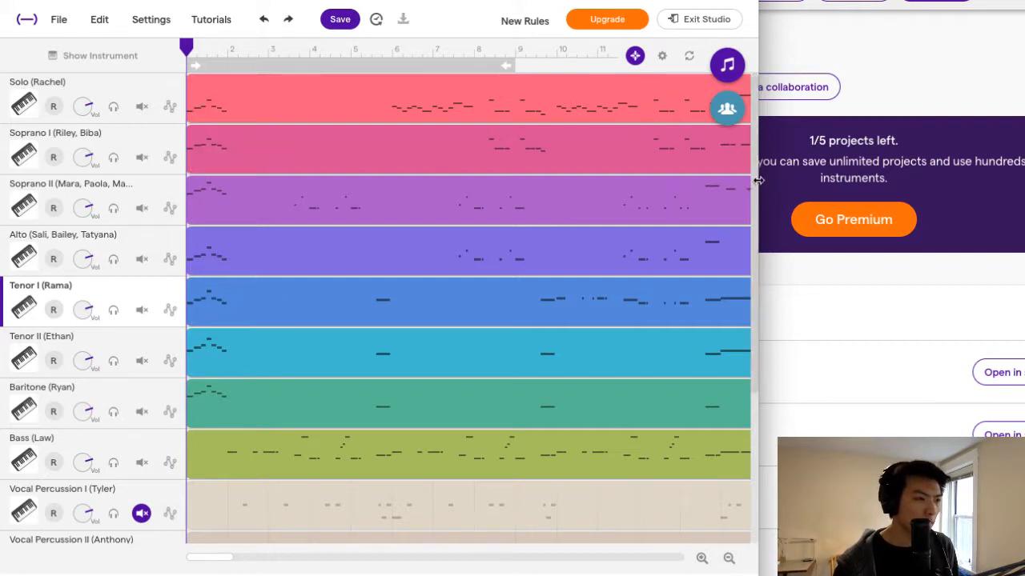
Widen the studio window, reload the site and load the saved draft of the project.
{"action": "left_click_drag", "start_coordinate": [757, 181], "coordinate": [1023, 183]}
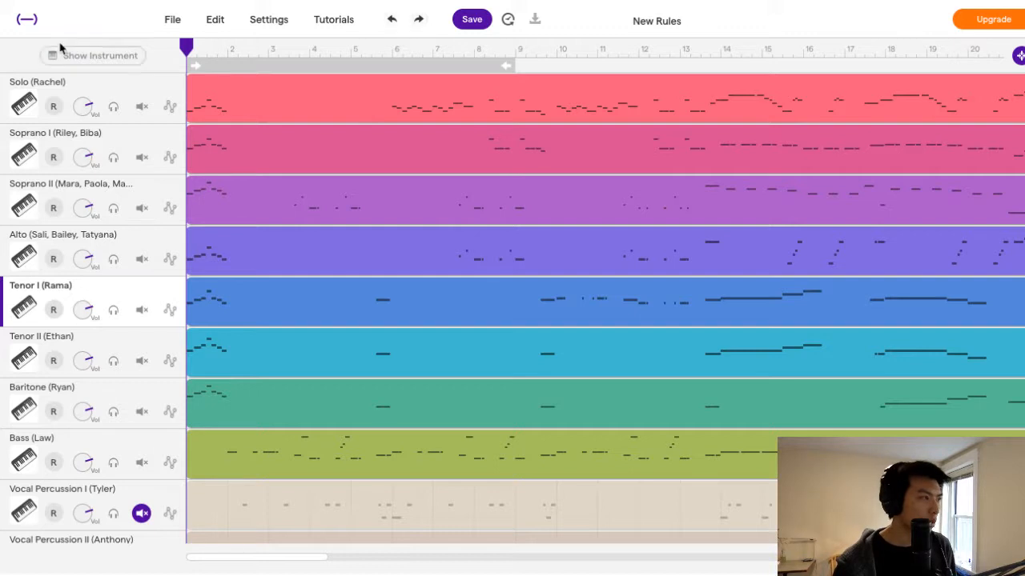
{"action": "key", "text": "super+r"}
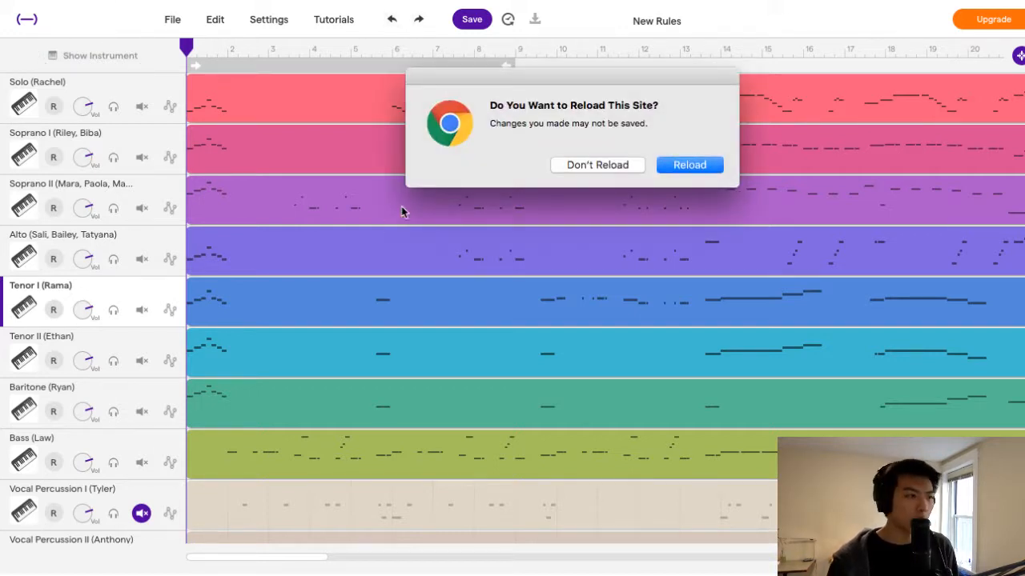
{"action": "left_click", "coordinate": [707, 169]}
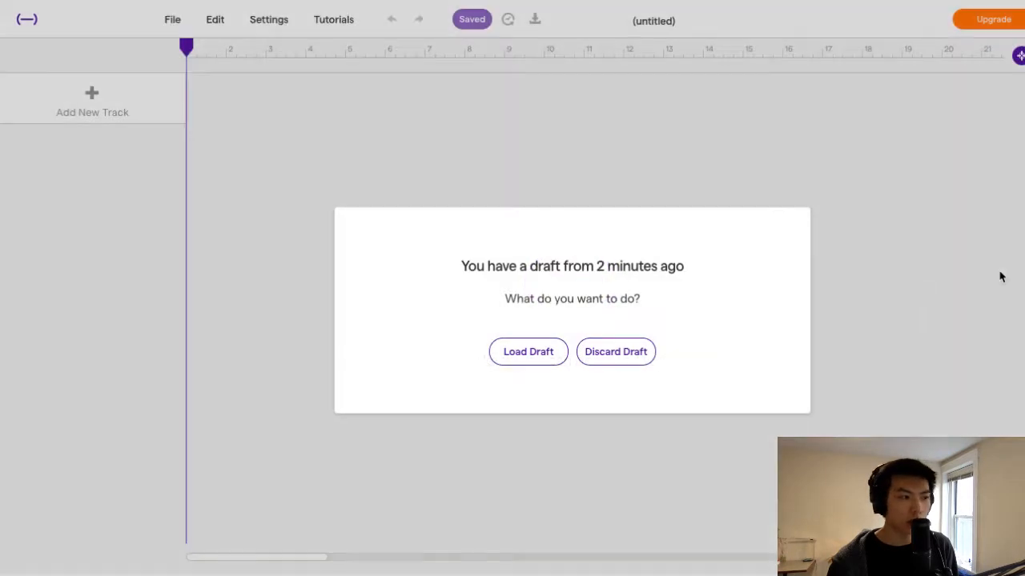
{"action": "left_click", "coordinate": [541, 356]}
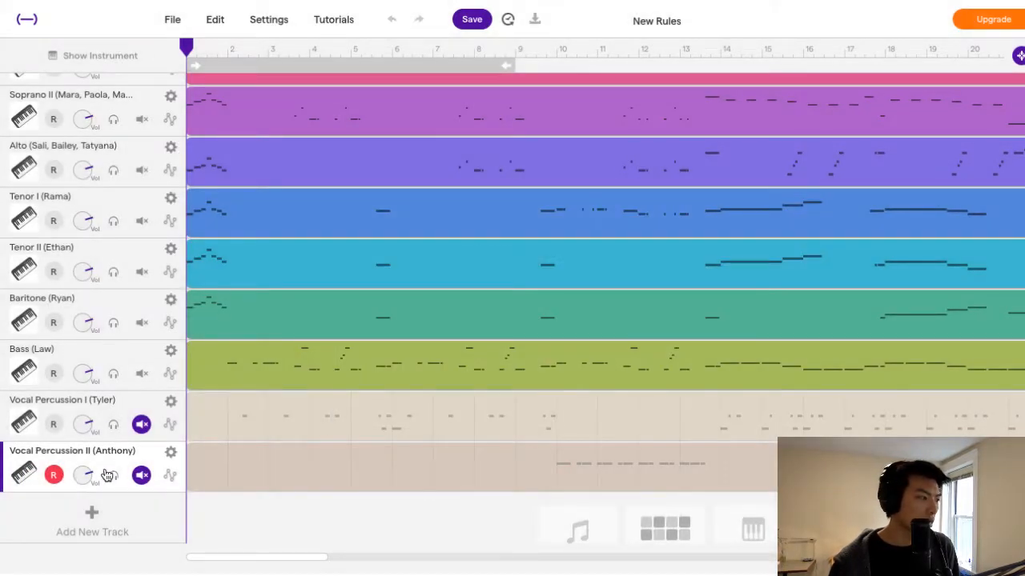
Arm the Tenor I track and try recording about one bar from bar 1, returning the playhead to the start.
{"action": "scroll", "coordinate": [118, 315], "scroll_direction": "up", "scroll_amount": 2}
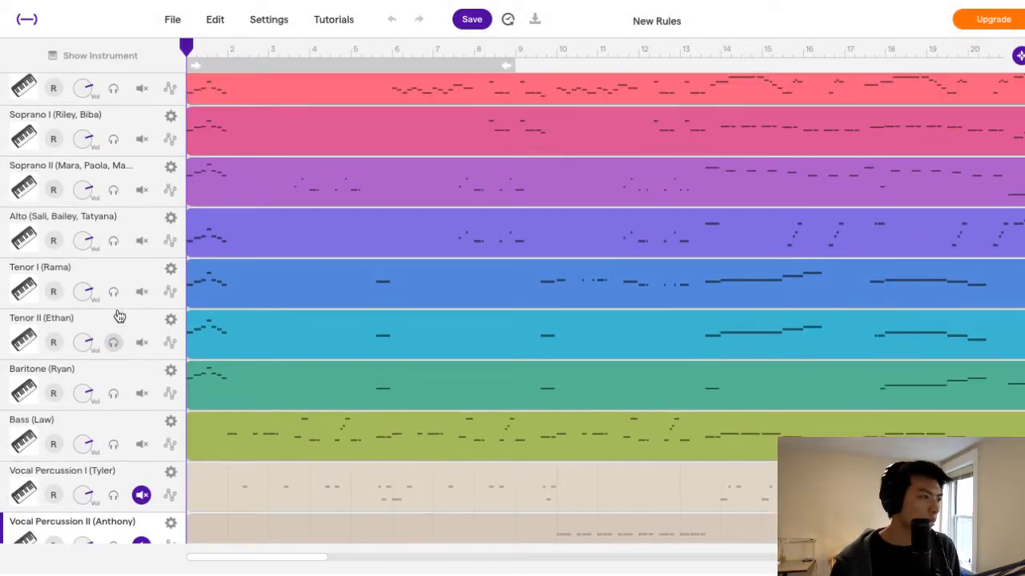
{"action": "left_click", "coordinate": [54, 293]}
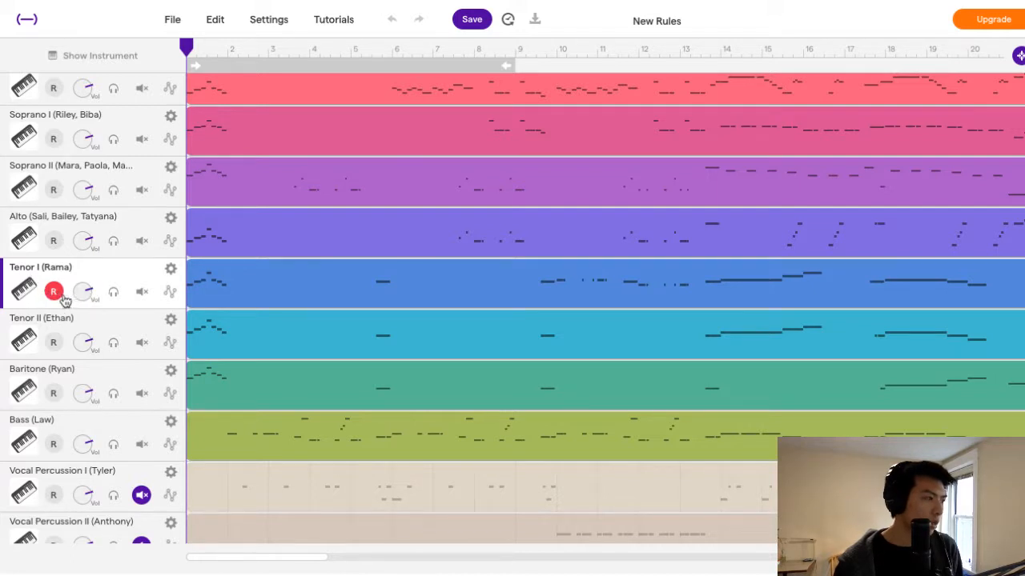
{"action": "left_click", "coordinate": [292, 575]}
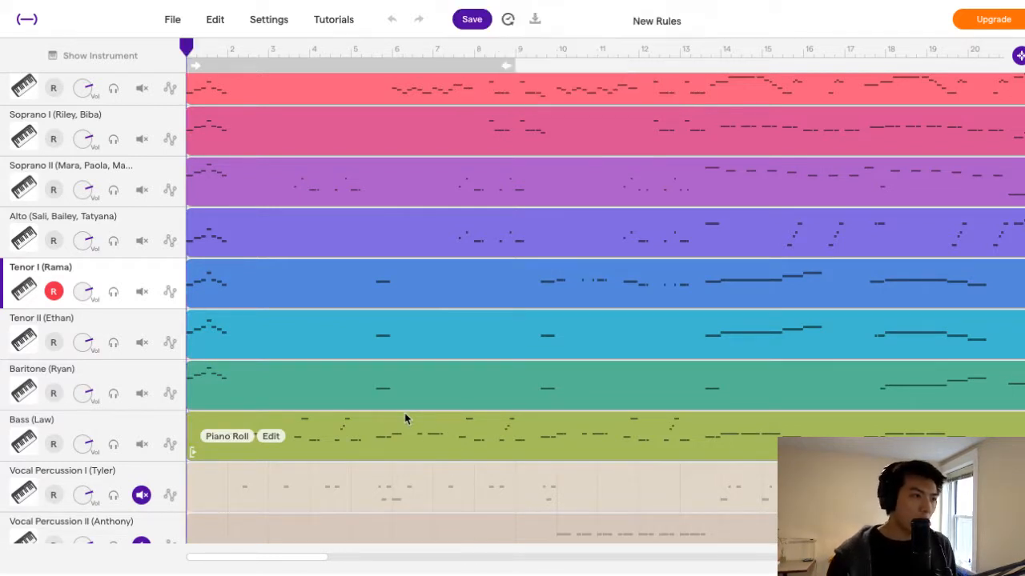
{"action": "left_click", "coordinate": [296, 575]}
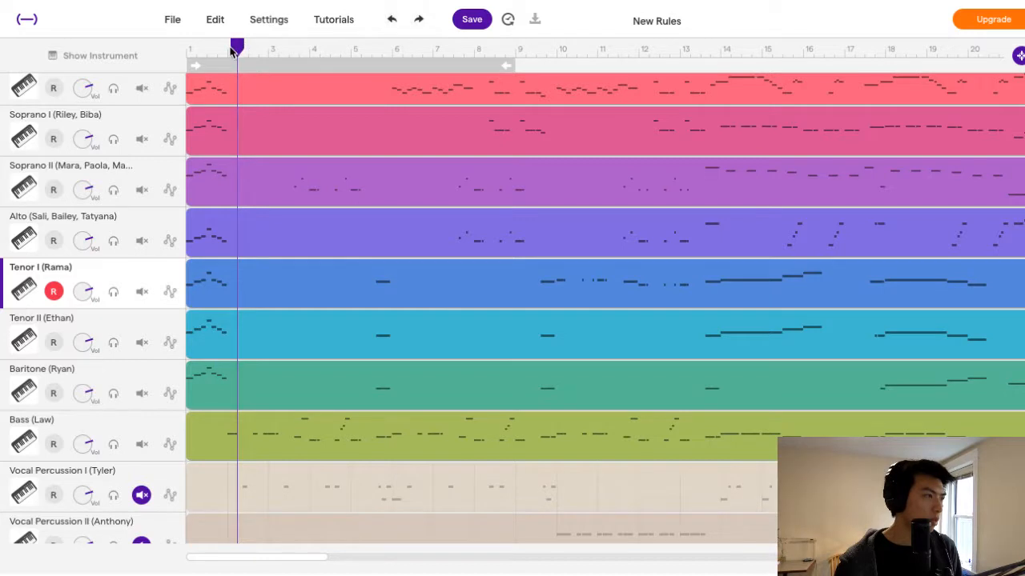
{"action": "left_click_drag", "start_coordinate": [237, 48], "coordinate": [99, 75]}
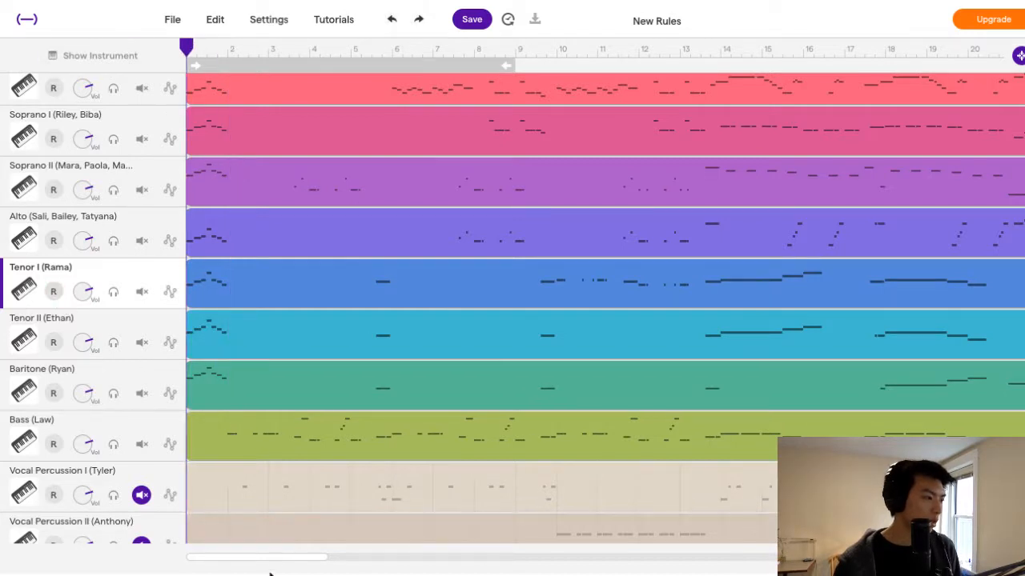
Record another test take over the first two bars of Tenor I, undo it and return to bar 1.
{"action": "left_click", "coordinate": [54, 292]}
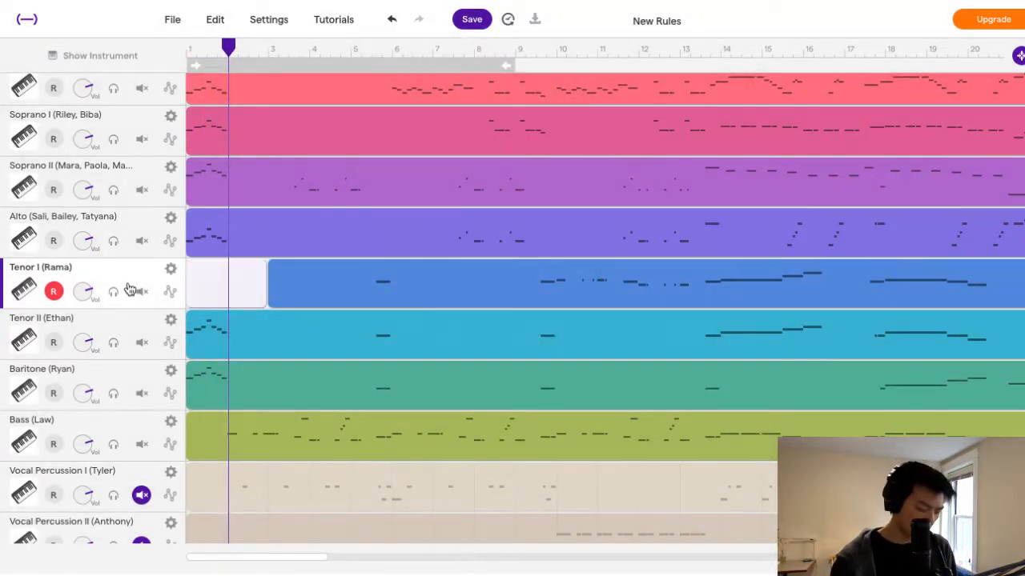
{"action": "key", "text": "ctrl+z"}
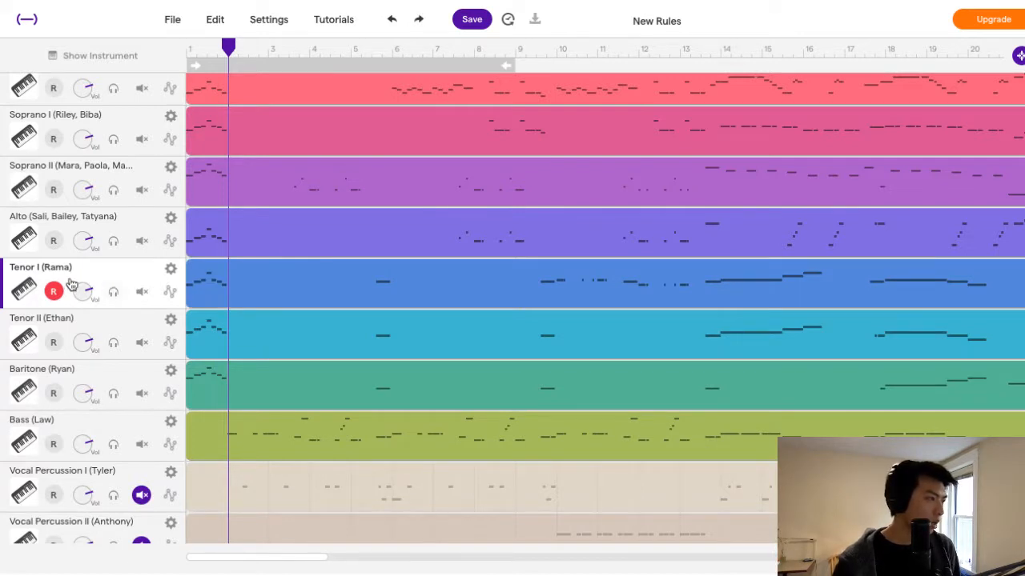
{"action": "key", "text": "Return"}
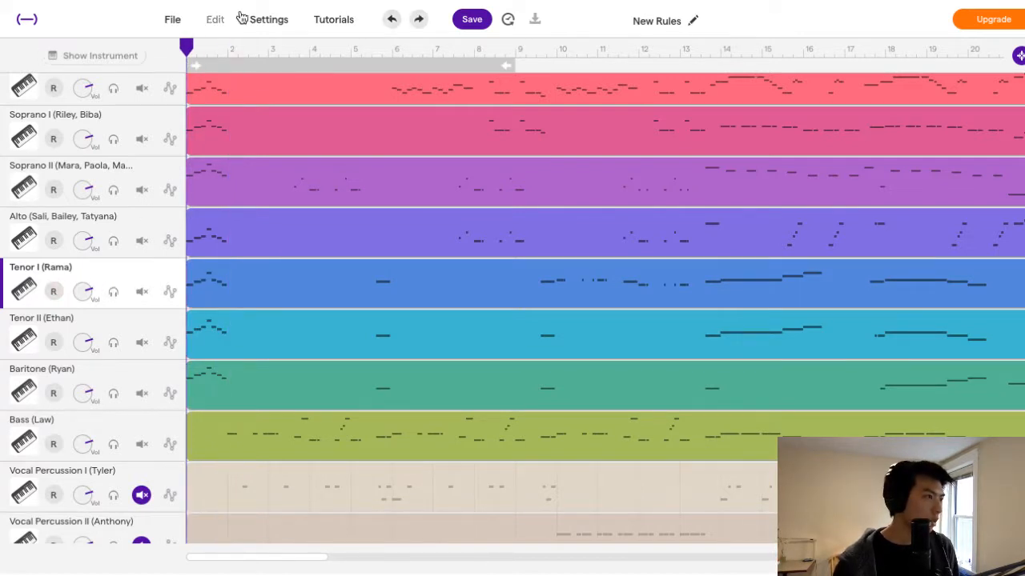
{"action": "left_click", "coordinate": [264, 19]}
{"action": "left_click", "coordinate": [217, 19]}
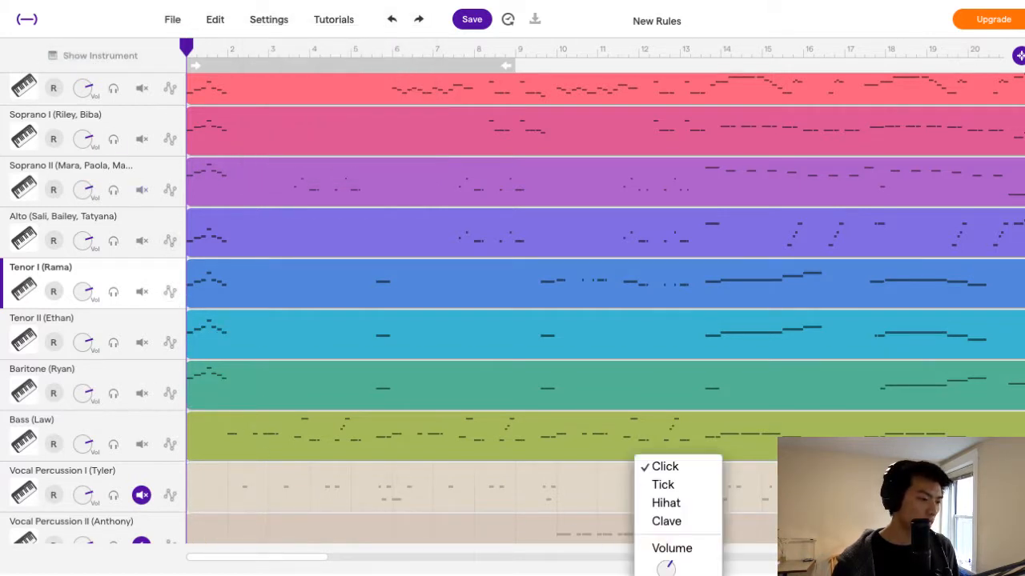
Add a new Voice & microphones track below the Vocal Percussion II track.
{"action": "scroll", "coordinate": [133, 430], "scroll_direction": "up", "scroll_amount": 1}
{"action": "scroll", "coordinate": [135, 430], "scroll_direction": "down", "scroll_amount": 5}
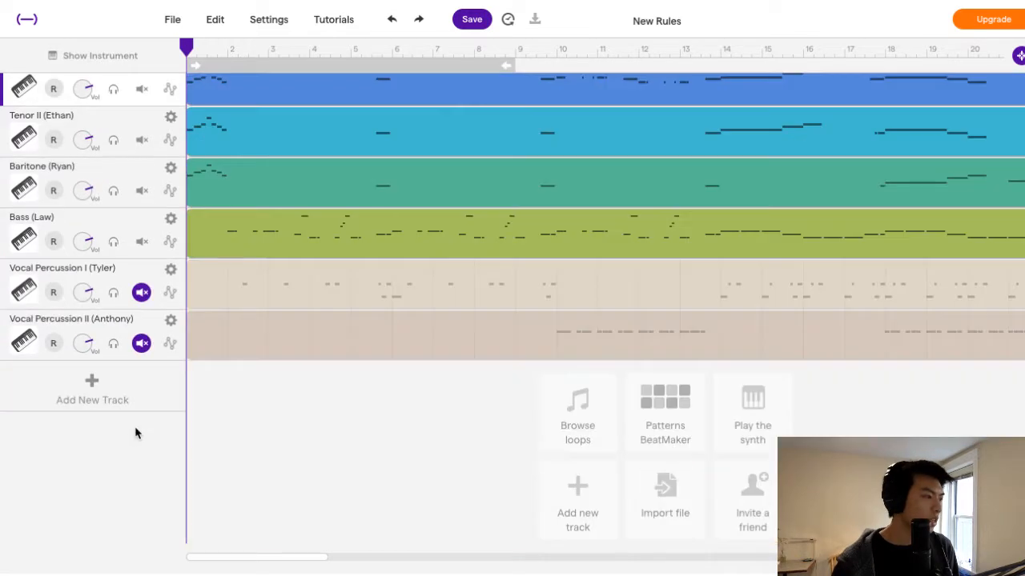
{"action": "left_click", "coordinate": [62, 388]}
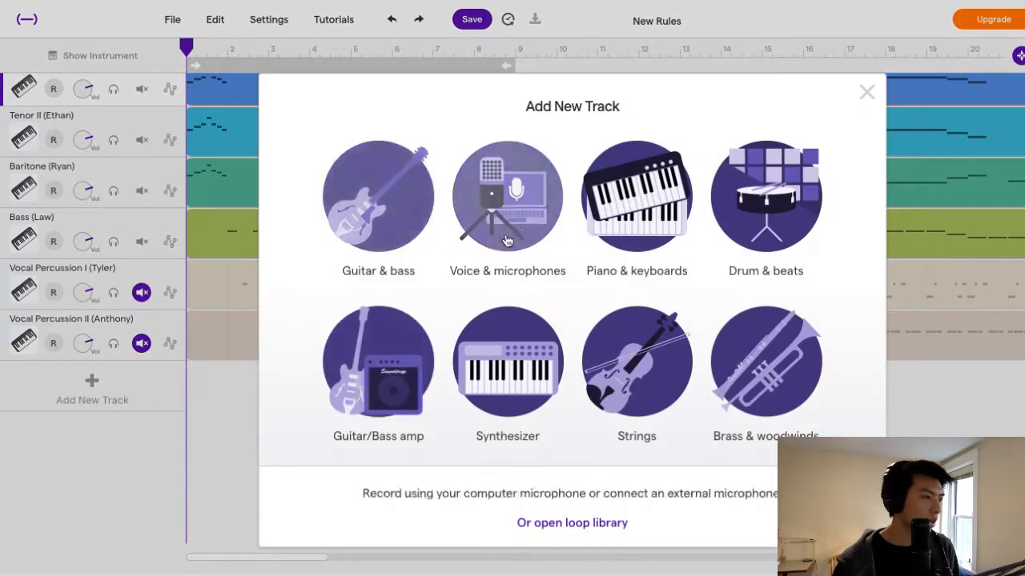
{"action": "left_click", "coordinate": [503, 234]}
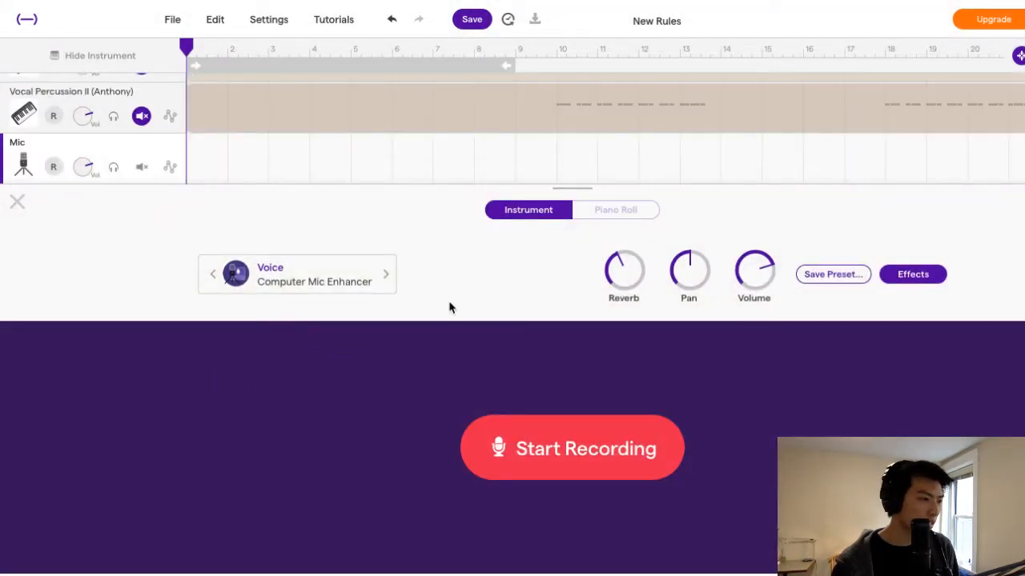
Record a test take just over one bar long on the Mic track from bar 1, choosing the using-headphones option.
{"action": "left_click", "coordinate": [543, 453]}
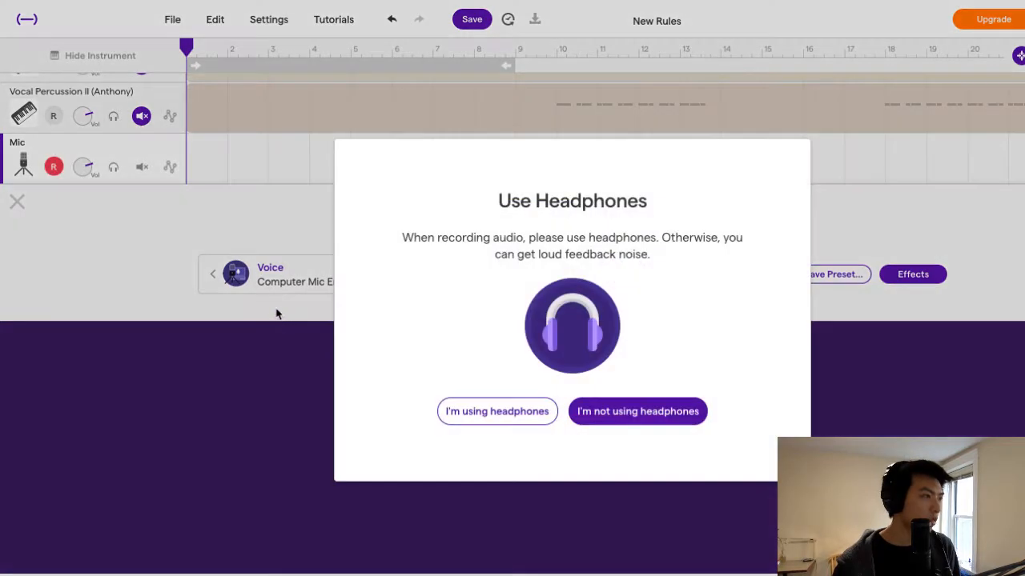
{"action": "left_click", "coordinate": [521, 411]}
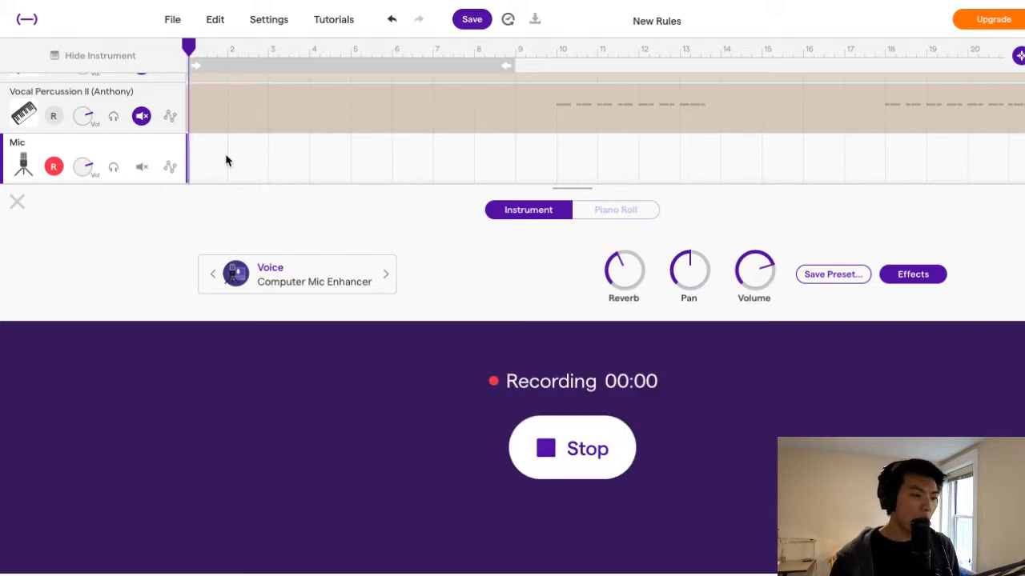
{"action": "left_click", "coordinate": [565, 450]}
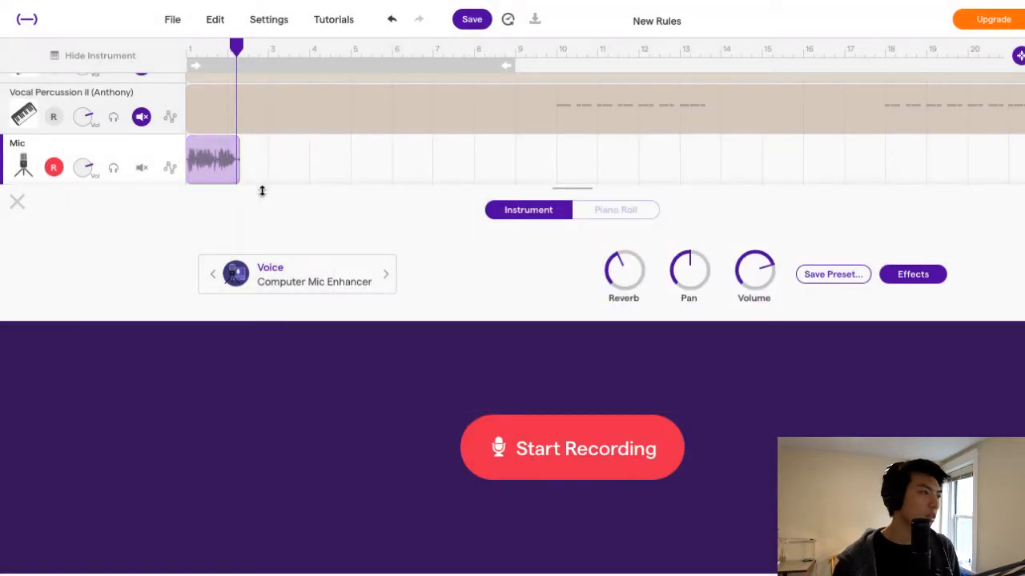
Play back the recorded Mic take from bar 1.
{"action": "left_click", "coordinate": [186, 47]}
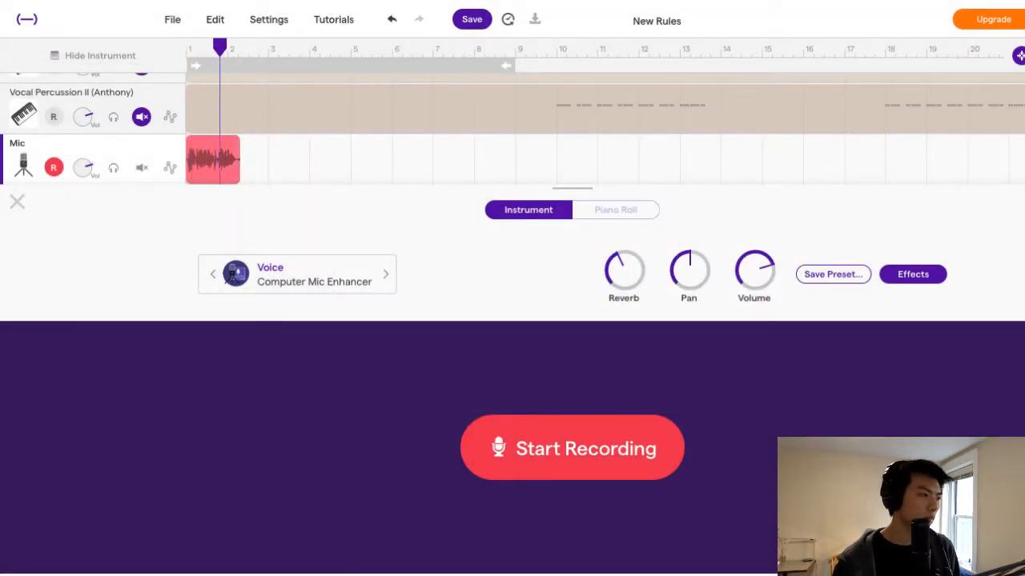
{"action": "scroll", "coordinate": [357, 184], "scroll_direction": "up", "scroll_amount": 2}
{"action": "scroll", "coordinate": [348, 184], "scroll_direction": "down", "scroll_amount": 2}
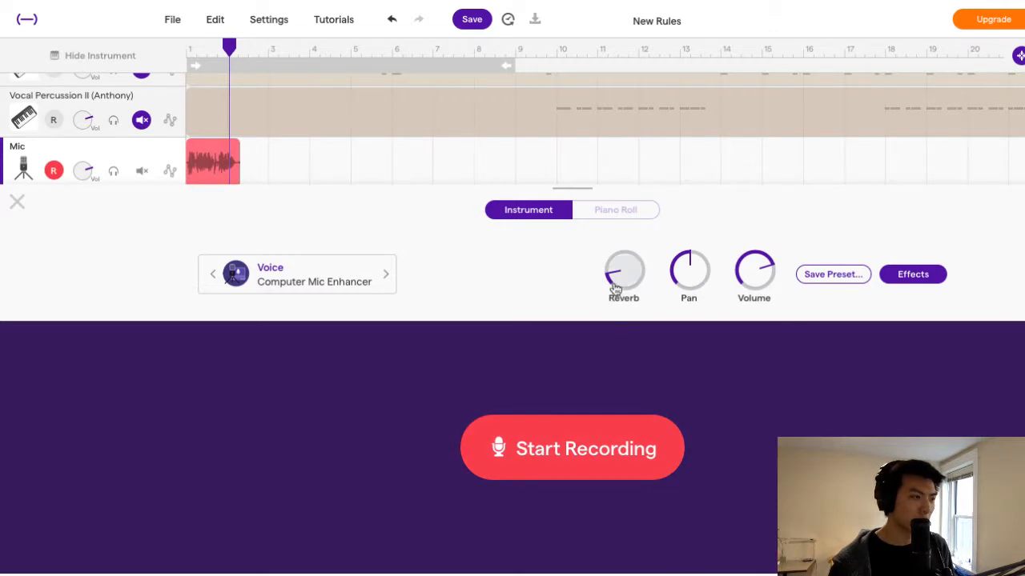
Lower the Mic track's reverb to near its minimum and try to save the voice sound as a preset.
{"action": "left_click_drag", "start_coordinate": [619, 282], "coordinate": [626, 264]}
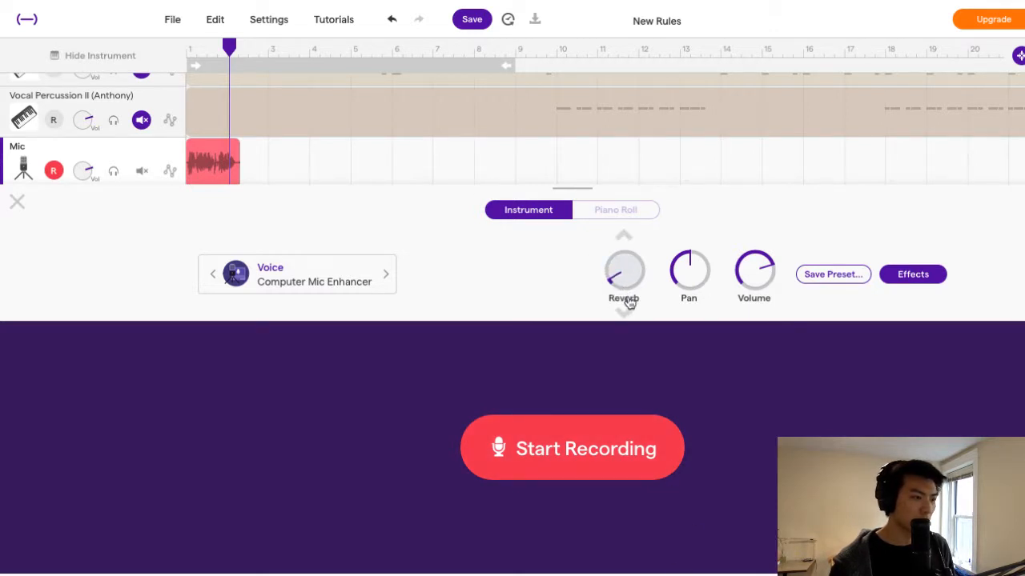
{"action": "left_click", "coordinate": [829, 278]}
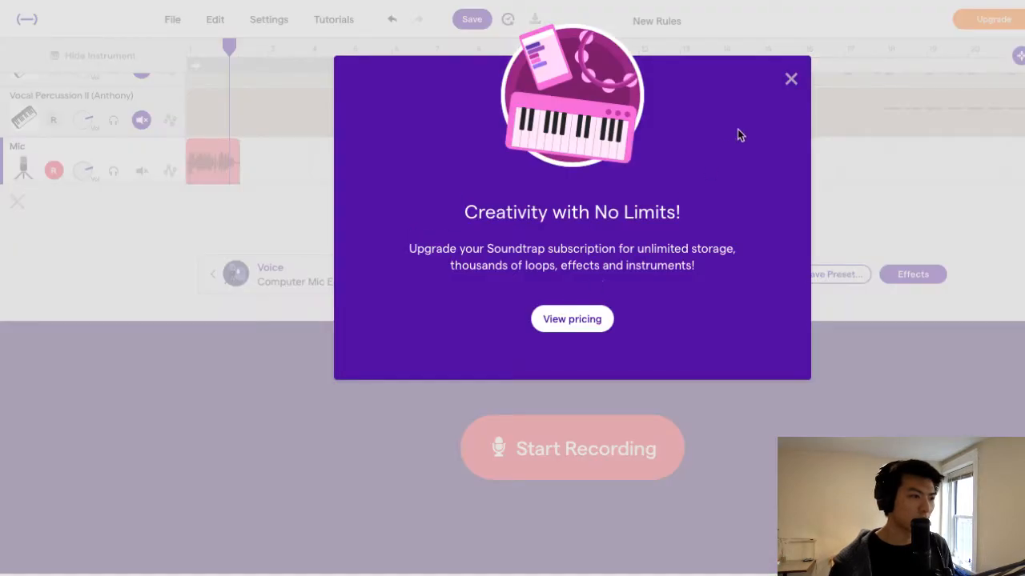
Move the Mic track directly below the Tenor I track and rename it Tenor I with the singer's name in parentheses.
{"action": "left_click", "coordinate": [791, 79]}
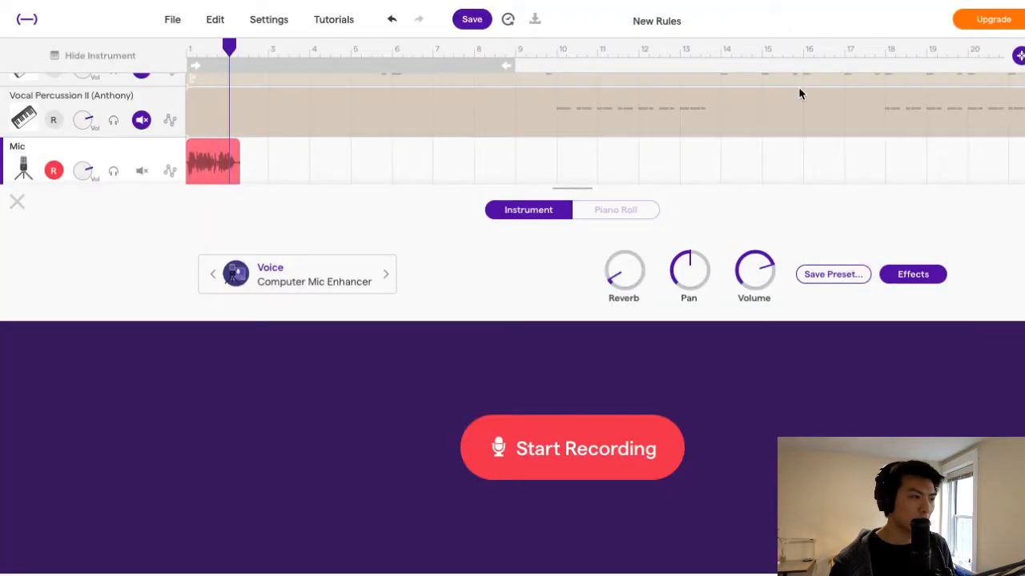
{"action": "left_click", "coordinate": [19, 202]}
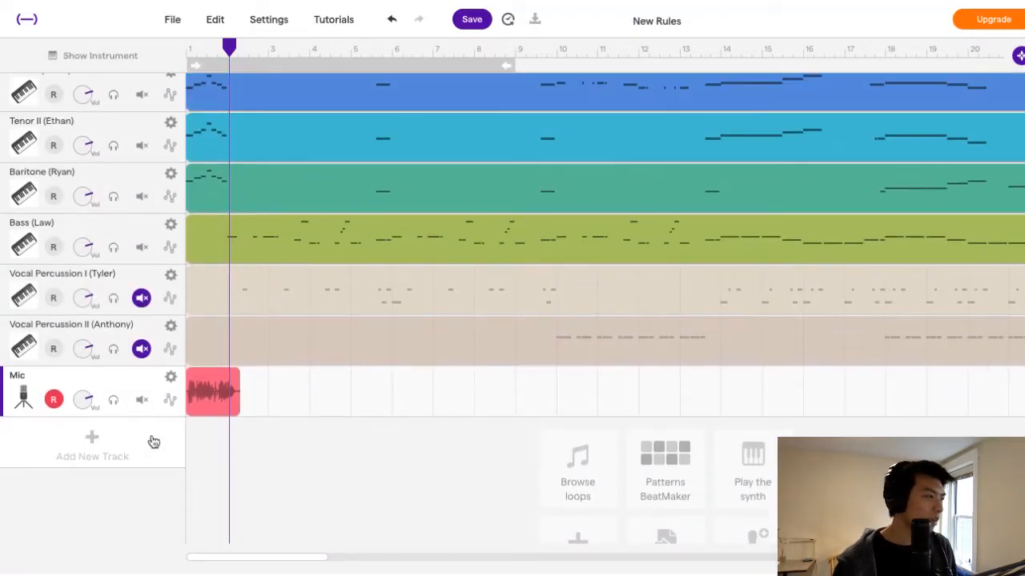
{"action": "scroll", "coordinate": [153, 442], "scroll_direction": "up", "scroll_amount": 1}
{"action": "left_click_drag", "start_coordinate": [143, 399], "coordinate": [152, 150]}
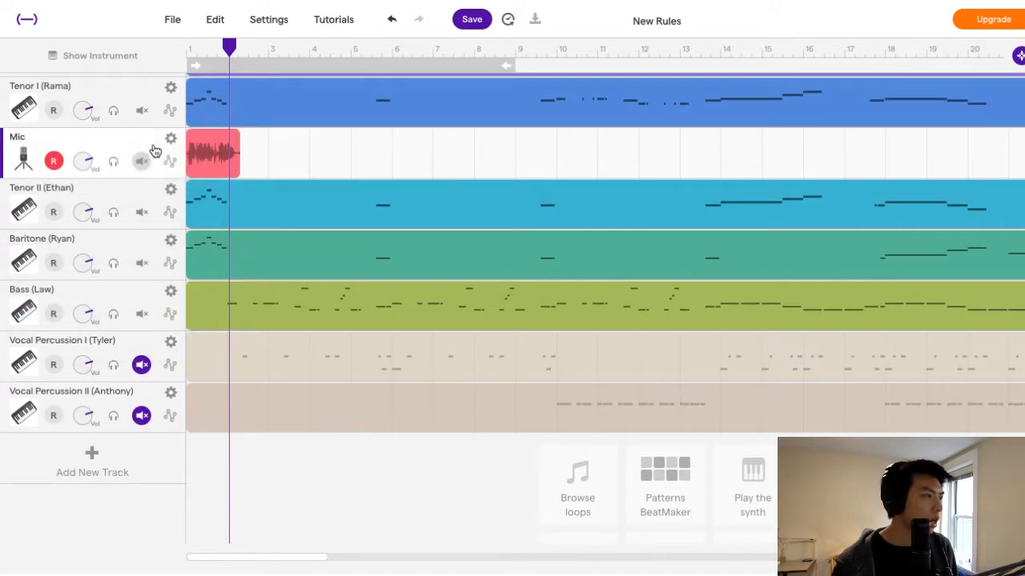
{"action": "left_click", "coordinate": [31, 138]}
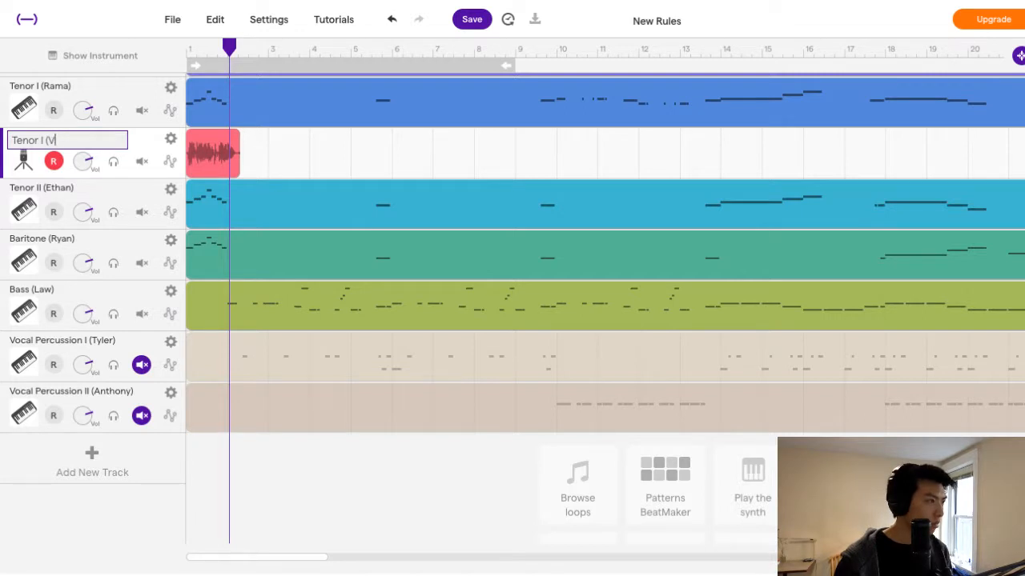
{"action": "key", "text": "Return"}
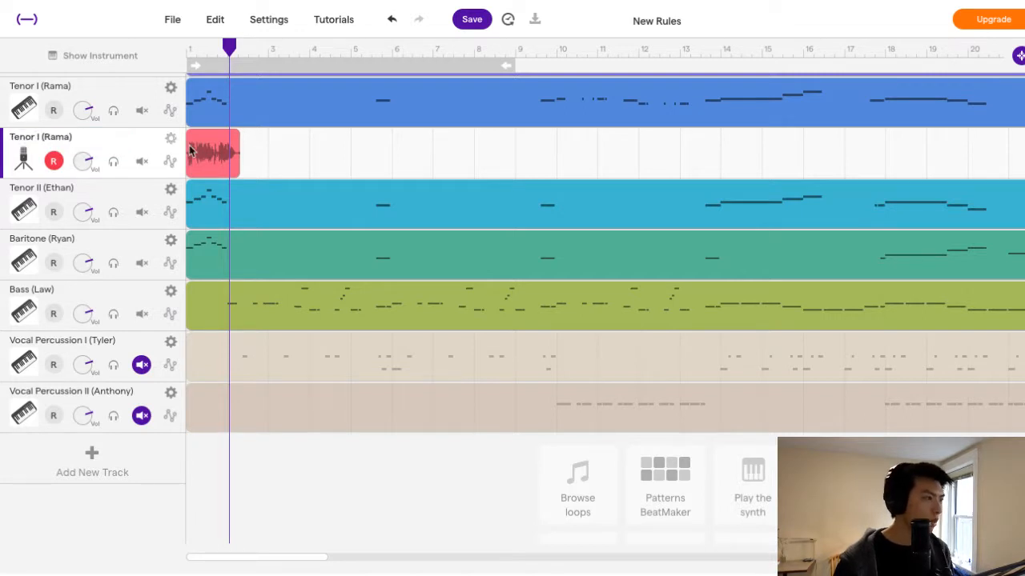
Solo the Tenor I microphone track and play its recorded take from bar 1.
{"action": "scroll", "coordinate": [192, 152], "scroll_direction": "down", "scroll_amount": 1}
{"action": "scroll", "coordinate": [232, 157], "scroll_direction": "up", "scroll_amount": 2}
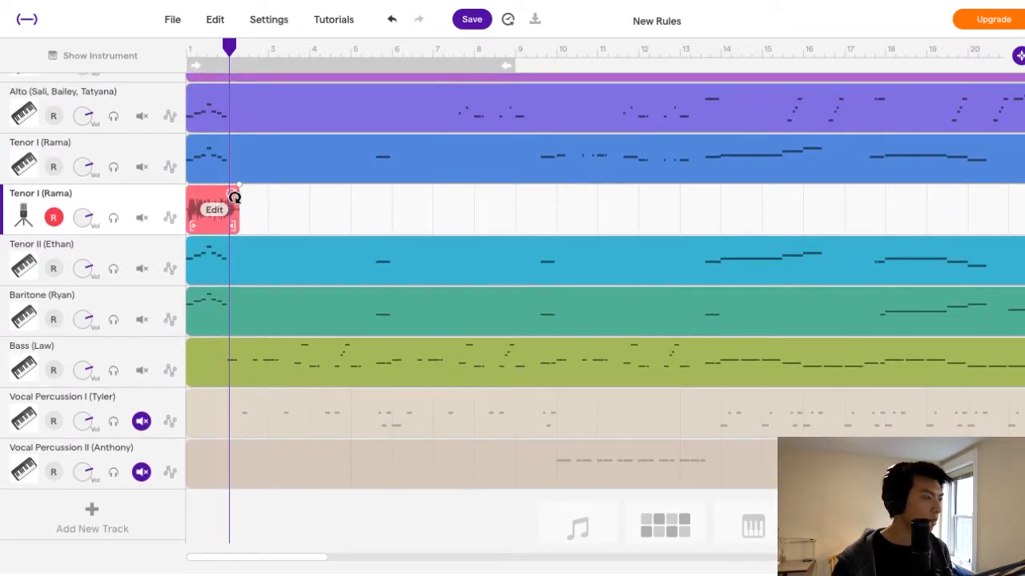
{"action": "left_click_drag", "start_coordinate": [229, 47], "coordinate": [157, 58]}
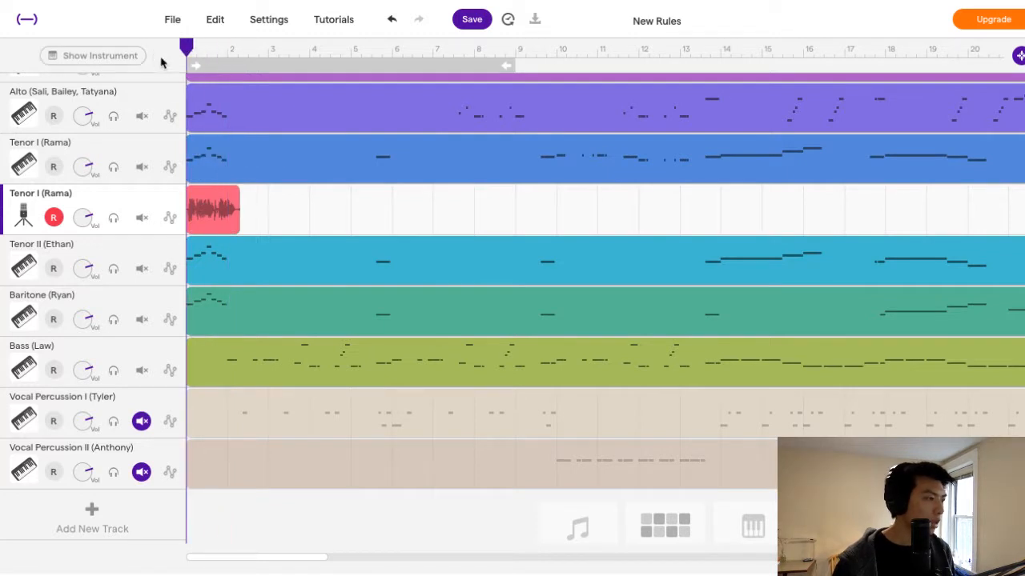
{"action": "left_click", "coordinate": [112, 217]}
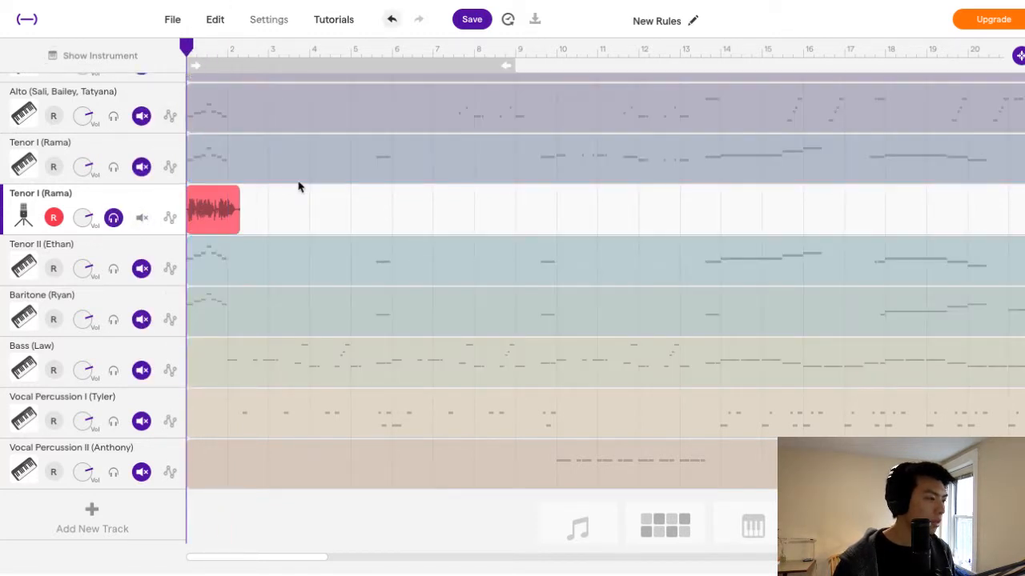
{"action": "key", "text": "space"}
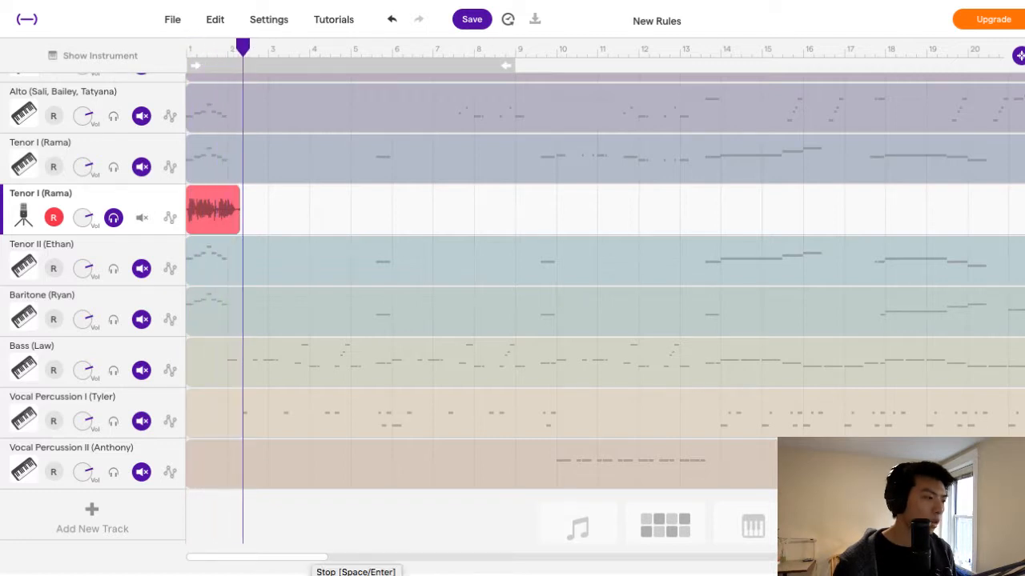
{"action": "left_click", "coordinate": [358, 575]}
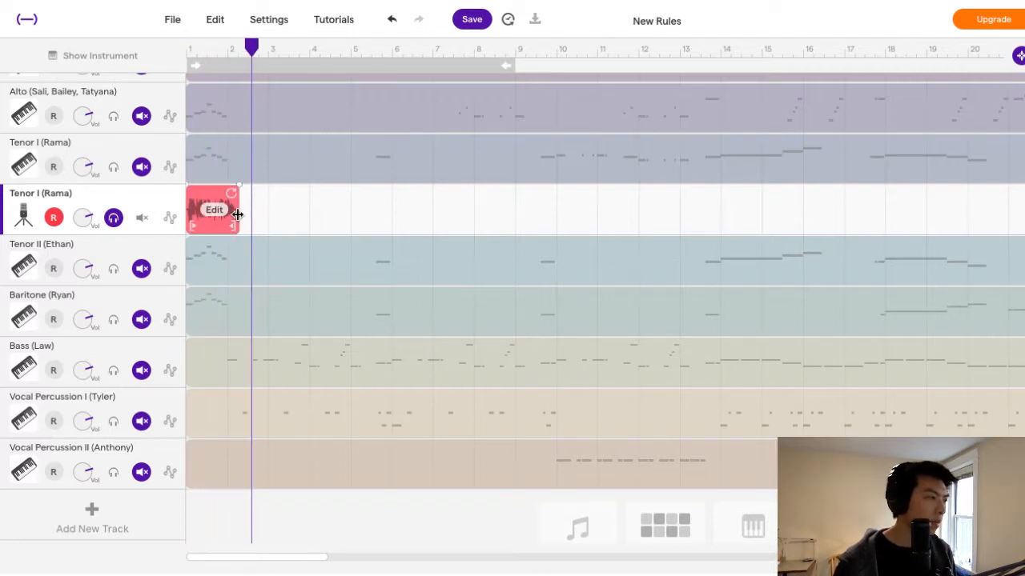
{"action": "left_click", "coordinate": [192, 48]}
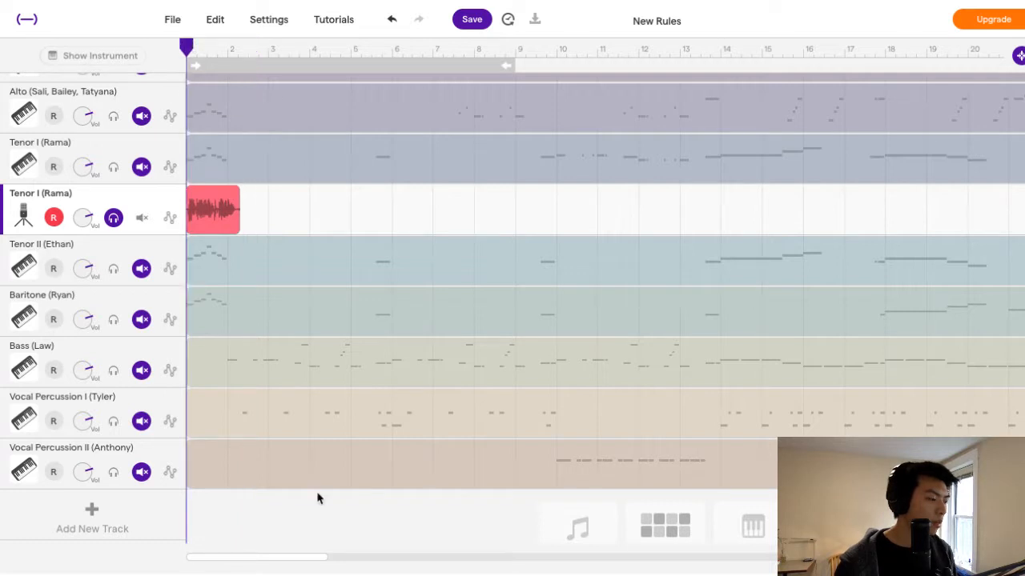
{"action": "key", "text": "space"}
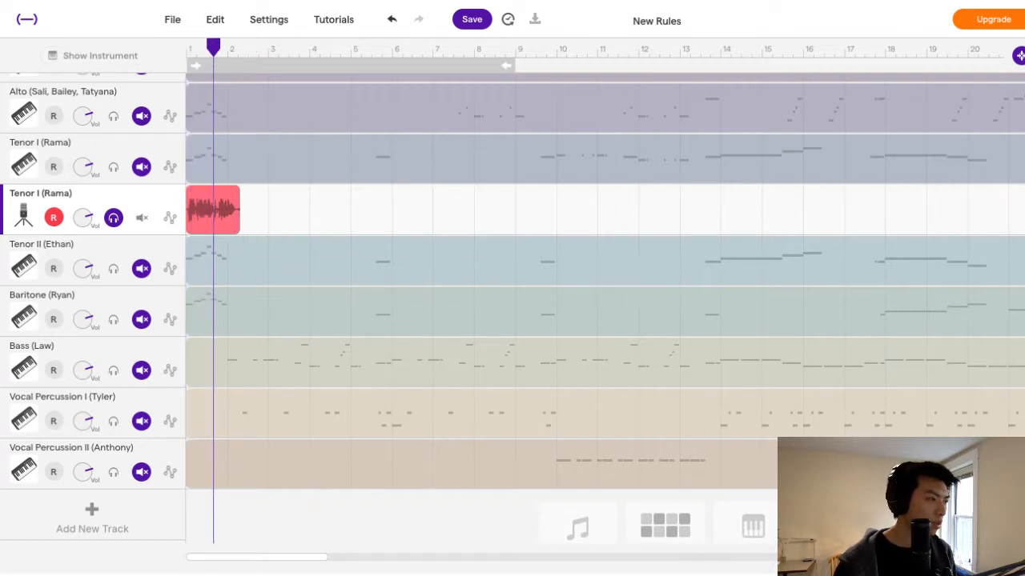
{"action": "key", "text": "space"}
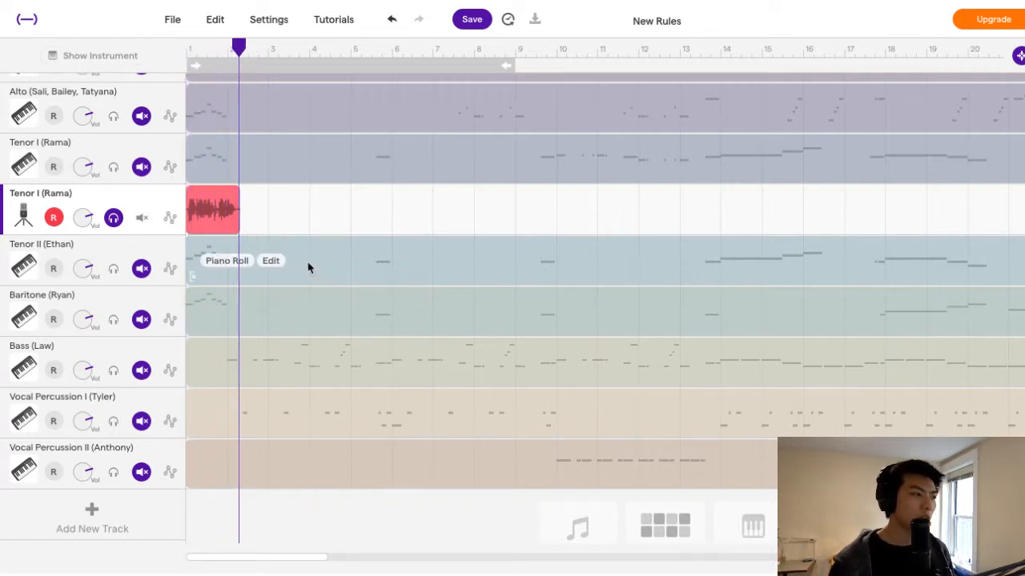
Delete the test take from the Tenor I microphone track.
{"action": "mouse_move", "coordinate": [282, 162]}
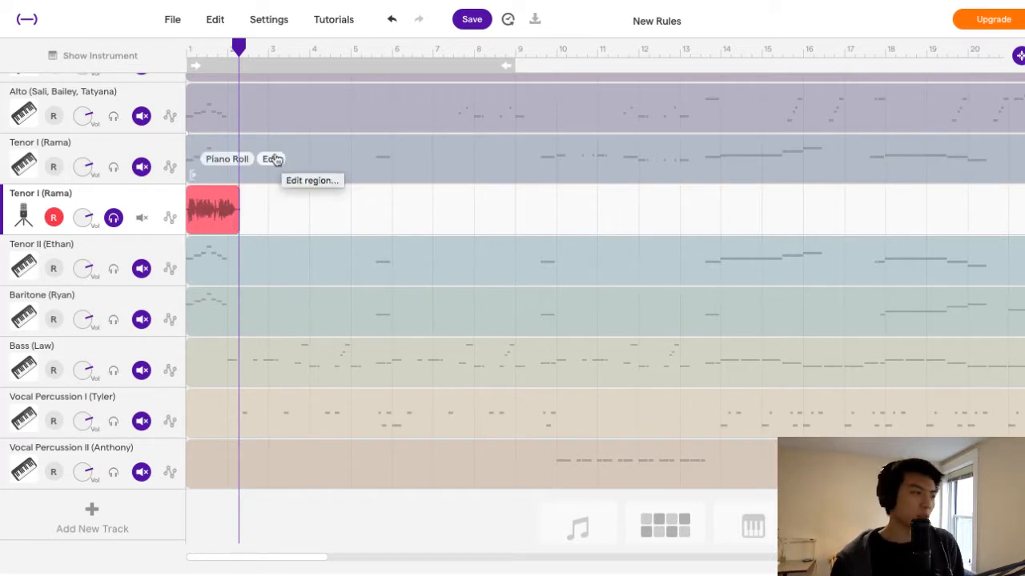
{"action": "left_click", "coordinate": [218, 198]}
{"action": "key", "text": "Delete"}
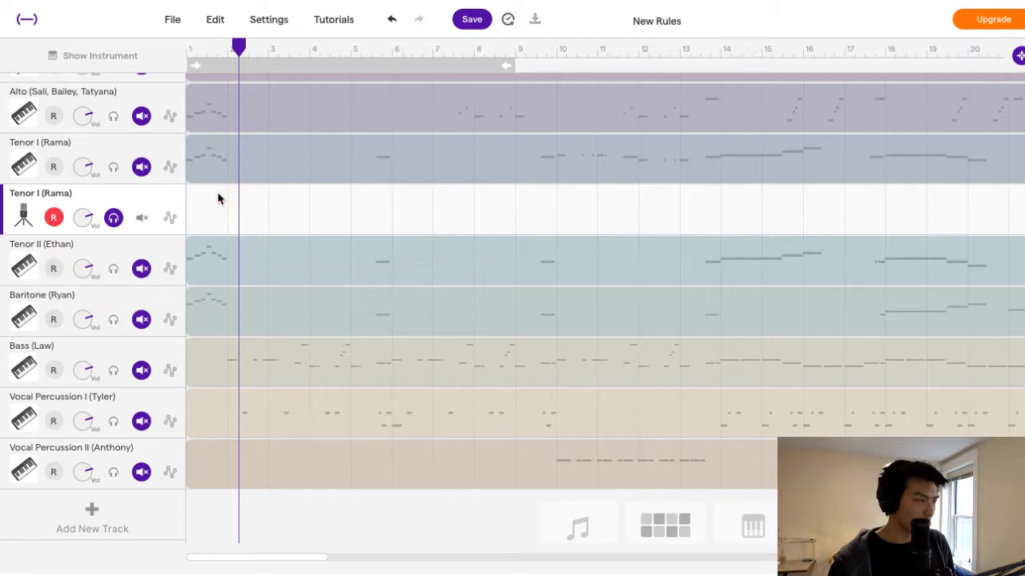
Record a short take of under one bar from bar 1 on the Tenor I microphone track and discard it.
{"action": "left_click", "coordinate": [191, 44]}
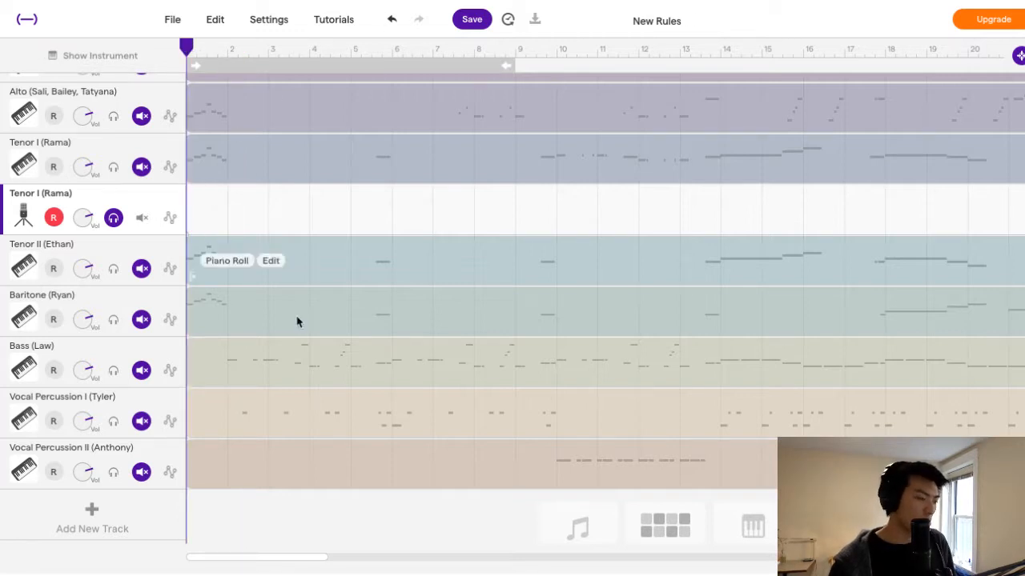
{"action": "key", "text": "r"}
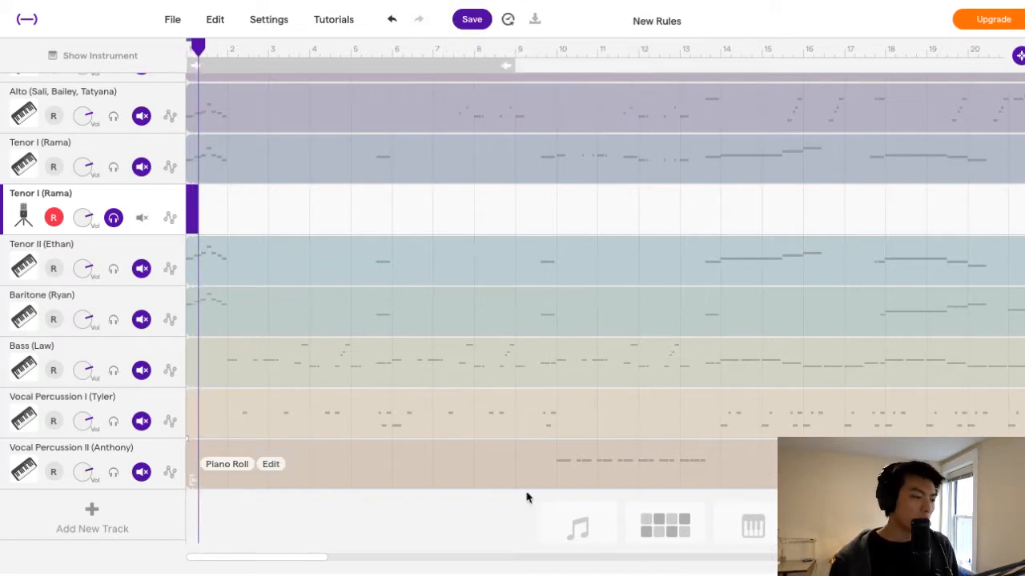
{"action": "key", "text": "space"}
{"action": "left_click", "coordinate": [212, 210]}
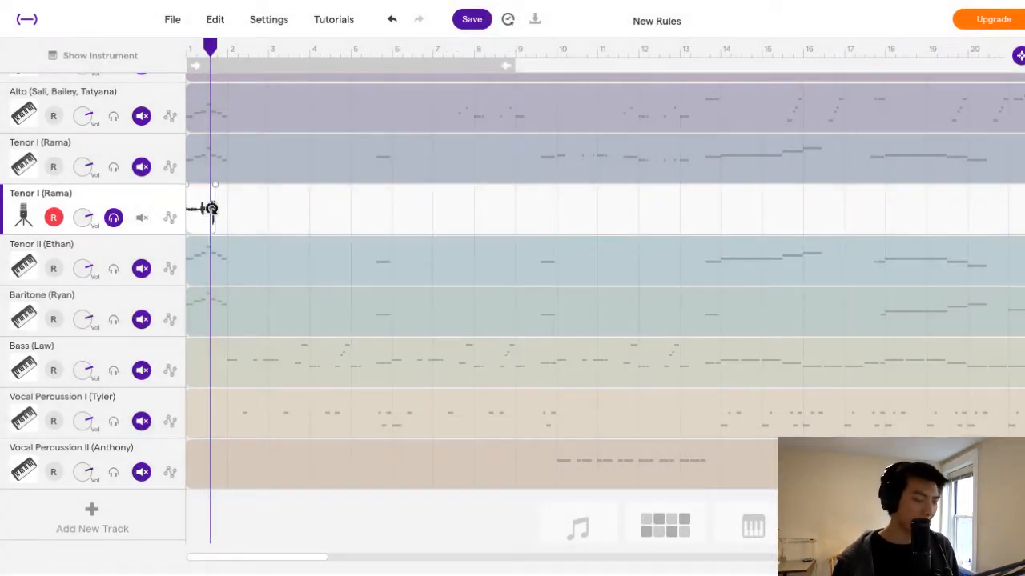
Record a take of about one and a half bars from bar 1 on the Tenor I microphone track and delete it.
{"action": "left_click_drag", "start_coordinate": [207, 44], "coordinate": [171, 49]}
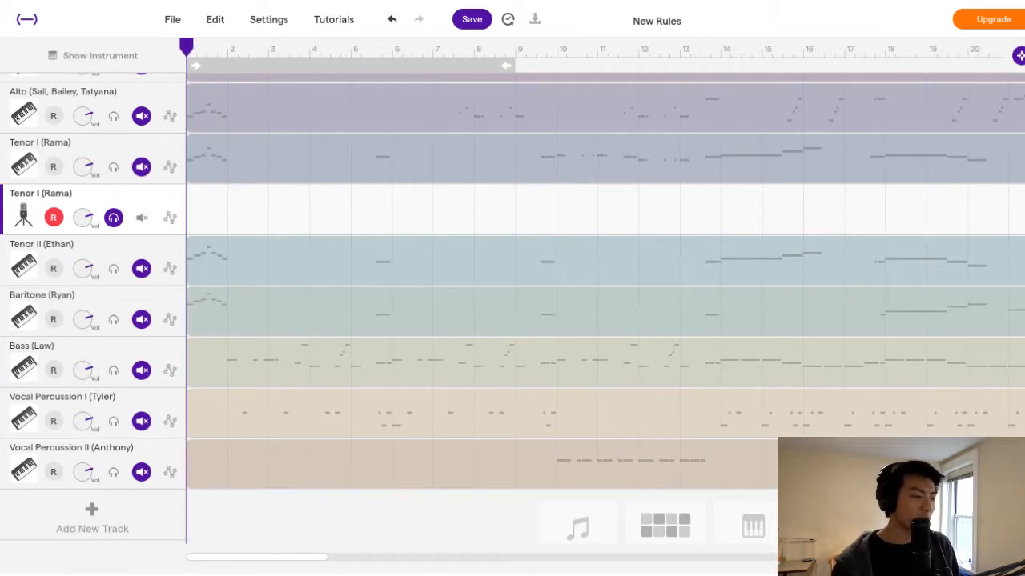
{"action": "key", "text": "r"}
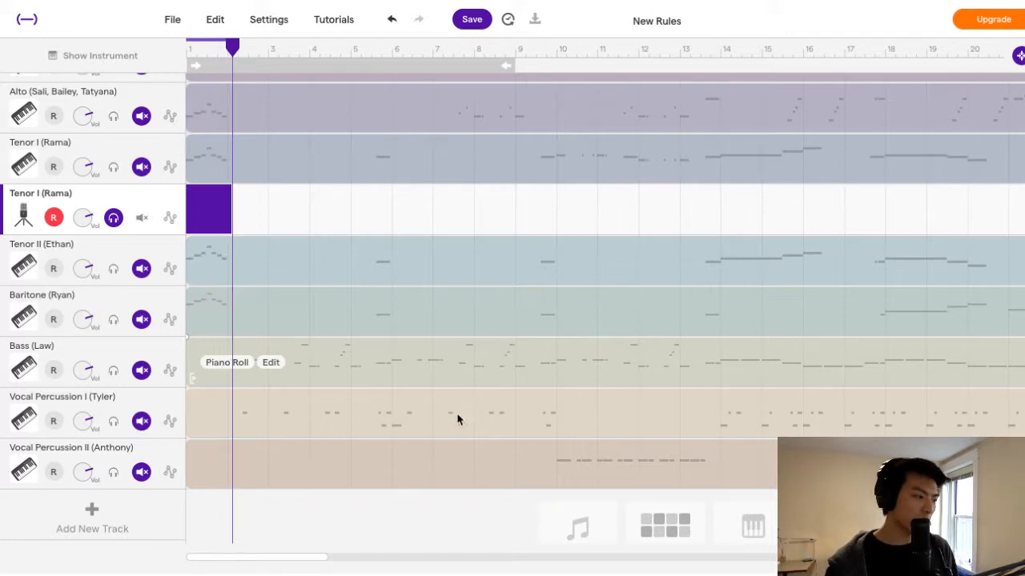
{"action": "left_click", "coordinate": [332, 575]}
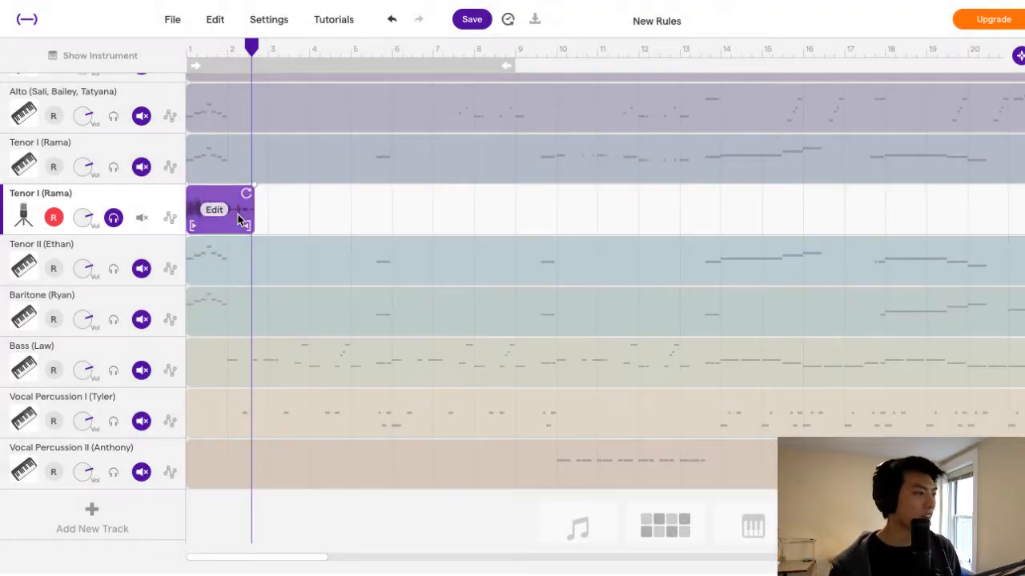
{"action": "left_click", "coordinate": [238, 219]}
{"action": "key", "text": "Delete"}
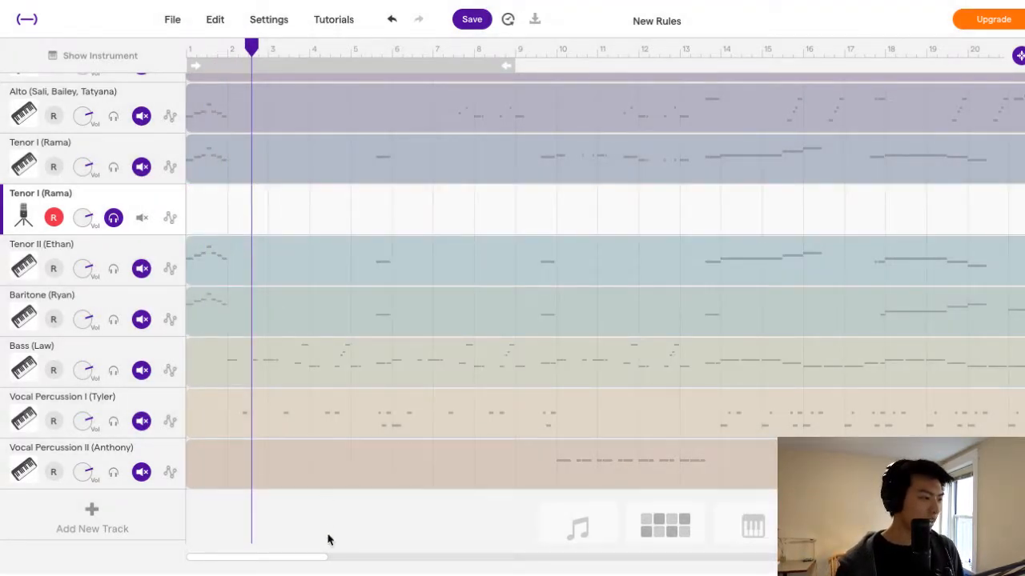
Record a take of nearly two bars from bar 1 on the Tenor I microphone track.
{"action": "left_click", "coordinate": [289, 575]}
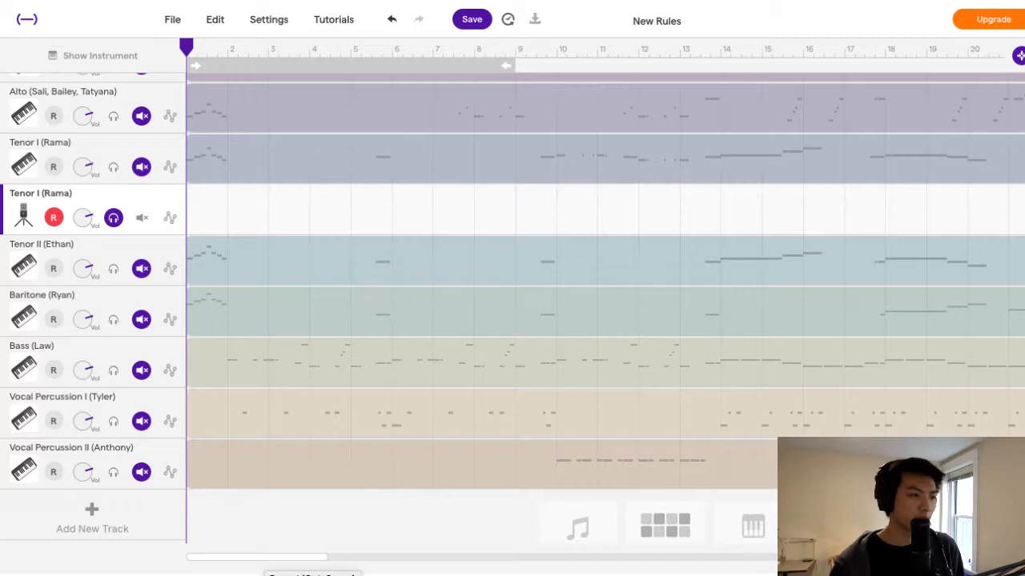
{"action": "left_click", "coordinate": [280, 432]}
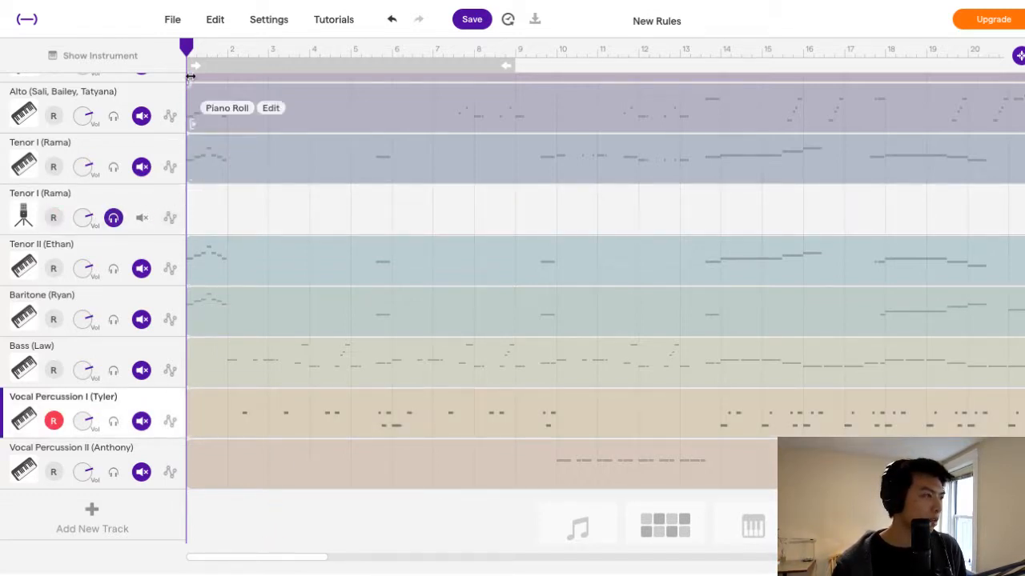
{"action": "left_click", "coordinate": [61, 210]}
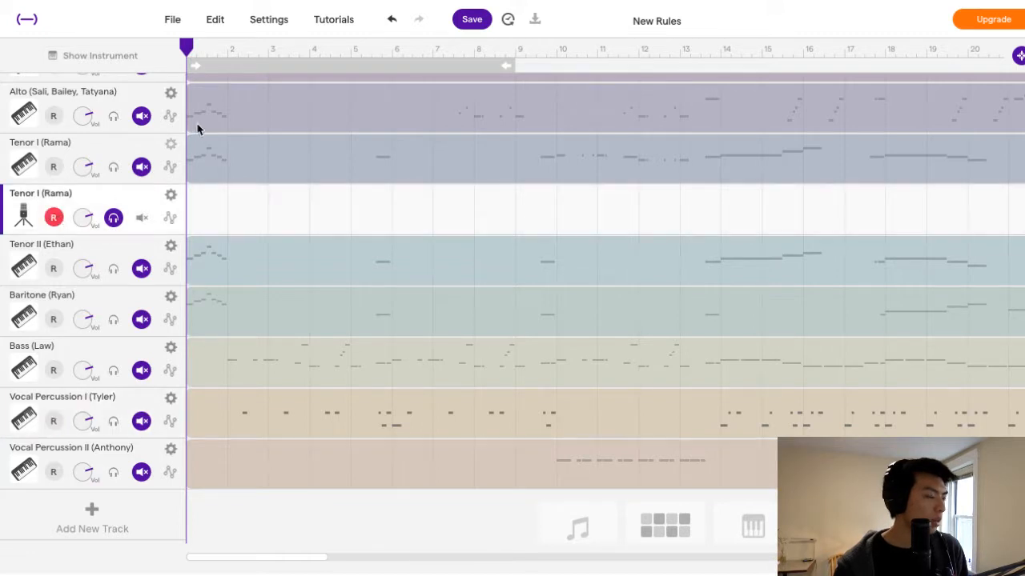
{"action": "key", "text": "r"}
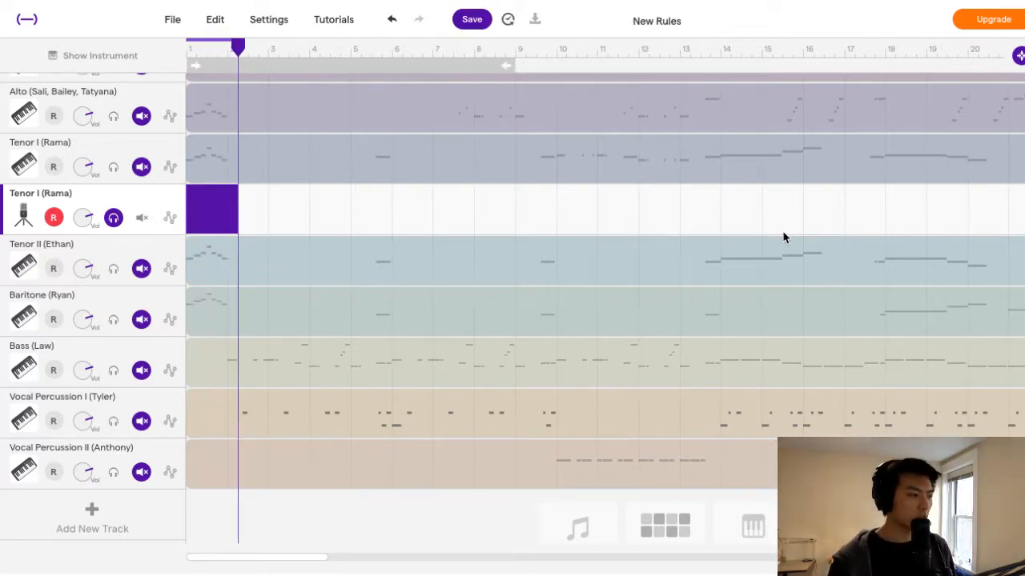
{"action": "key", "text": "space"}
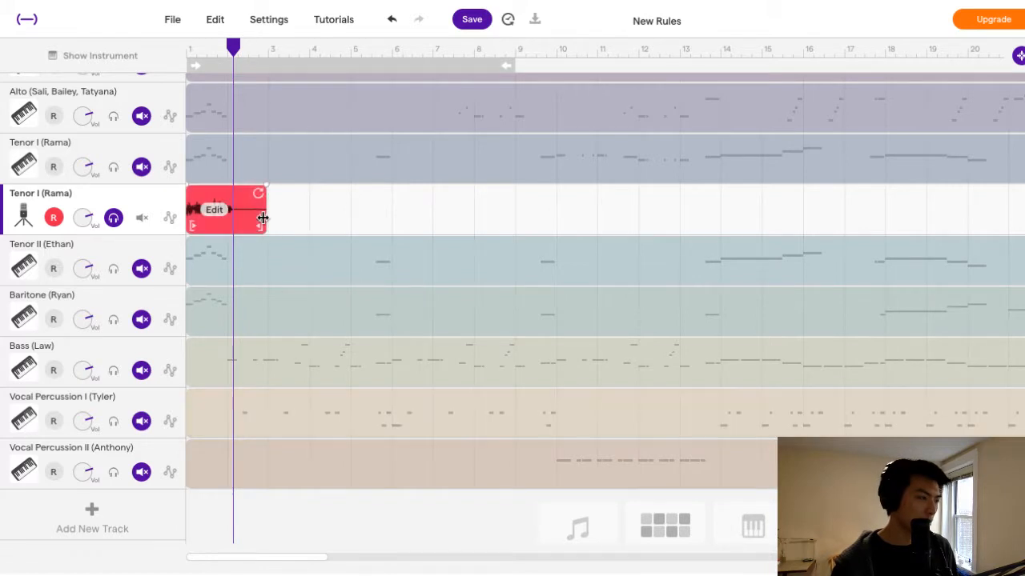
Trim the end of the new take to just over one bar and play it from bar 1.
{"action": "left_click_drag", "start_coordinate": [264, 217], "coordinate": [236, 218]}
{"action": "key", "text": "Return"}
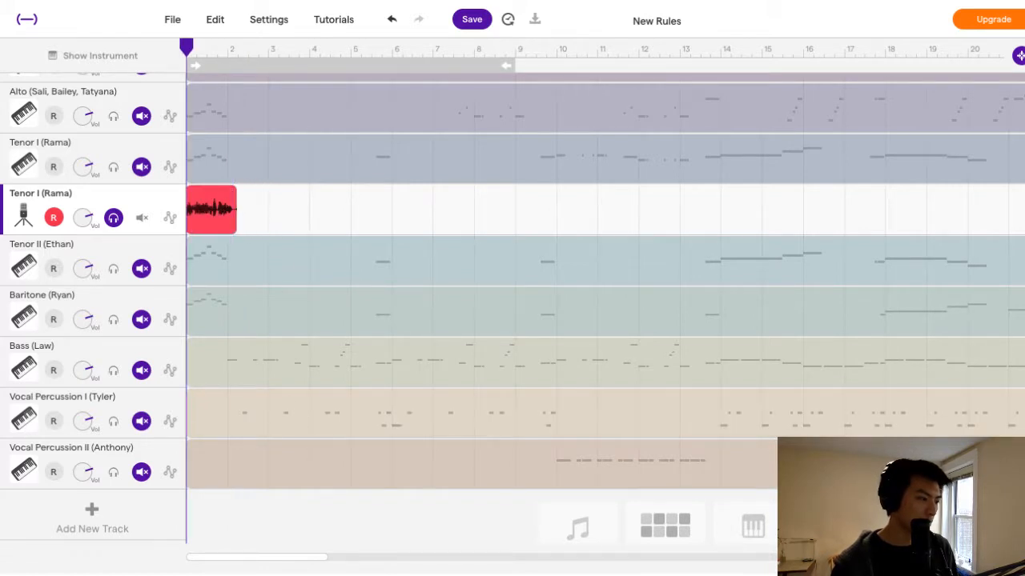
{"action": "key", "text": "space"}
{"action": "key", "text": "space"}
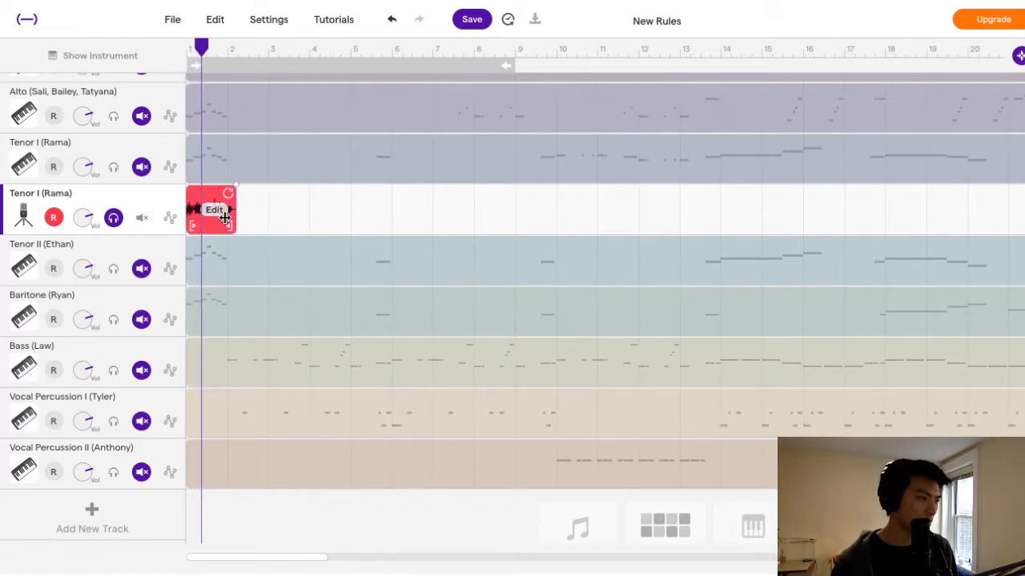
Replace the trimmed take with a newly recorded one just over one bar long, starting at bar 1.
{"action": "key", "text": "Delete"}
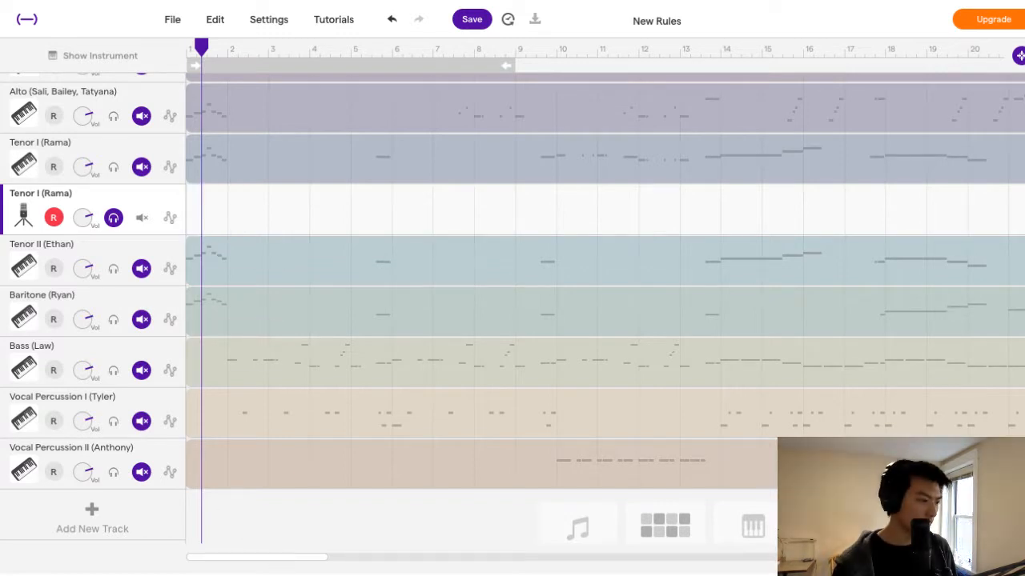
{"action": "key", "text": "Return"}
{"action": "key", "text": "r"}
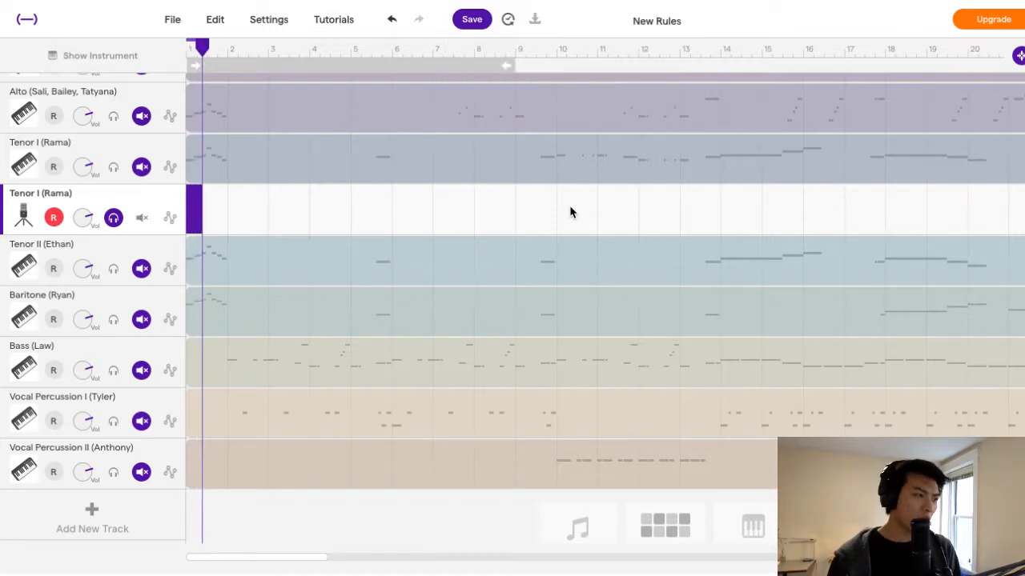
{"action": "key", "text": "space"}
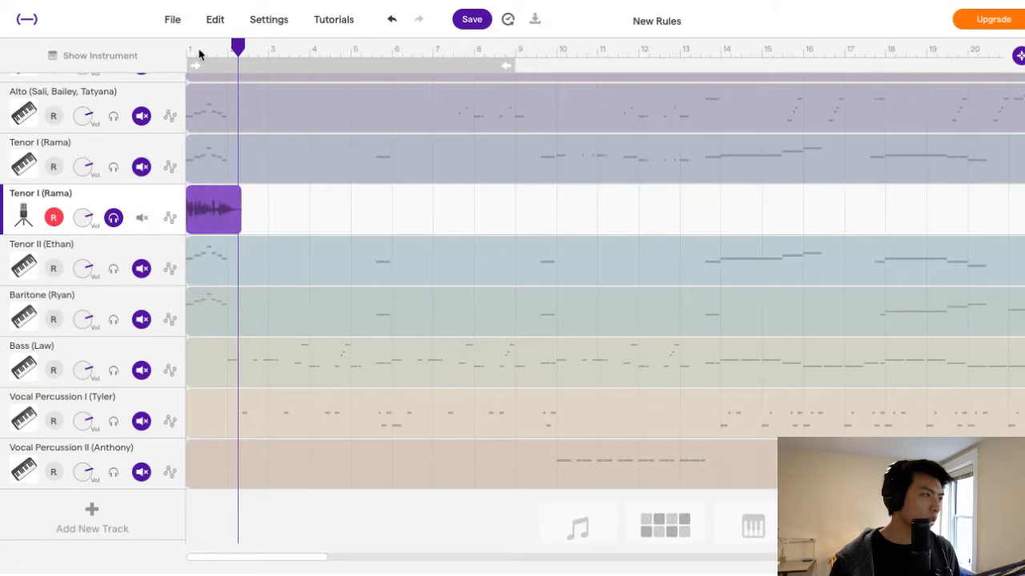
Play back the newly recorded Tenor I voice take from bar 1.
{"action": "left_click_drag", "start_coordinate": [197, 53], "coordinate": [122, 60]}
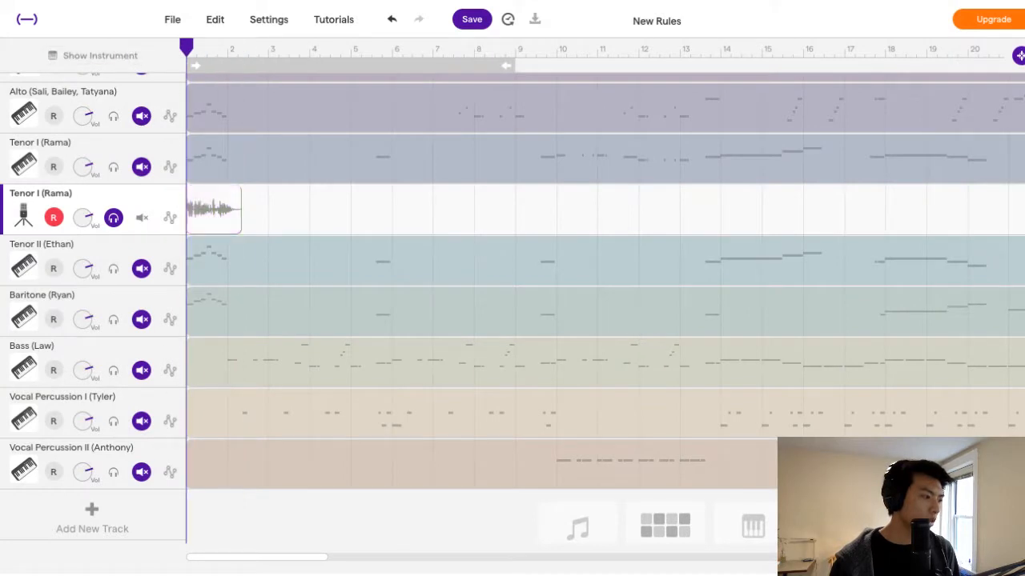
{"action": "key", "text": "space"}
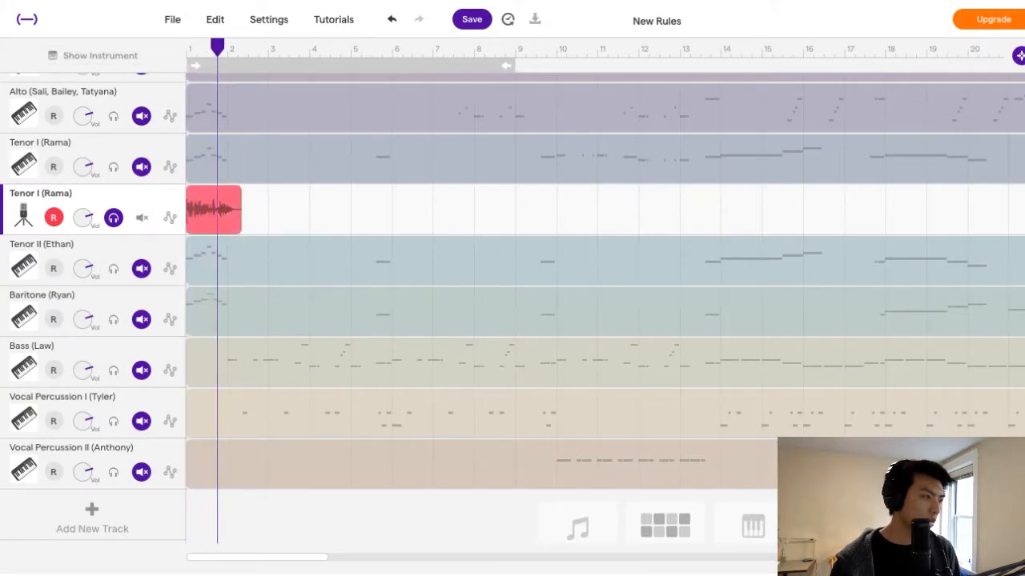
{"action": "mouse_move", "coordinate": [220, 330]}
{"action": "scroll", "coordinate": [256, 276], "scroll_direction": "up", "scroll_amount": 1}
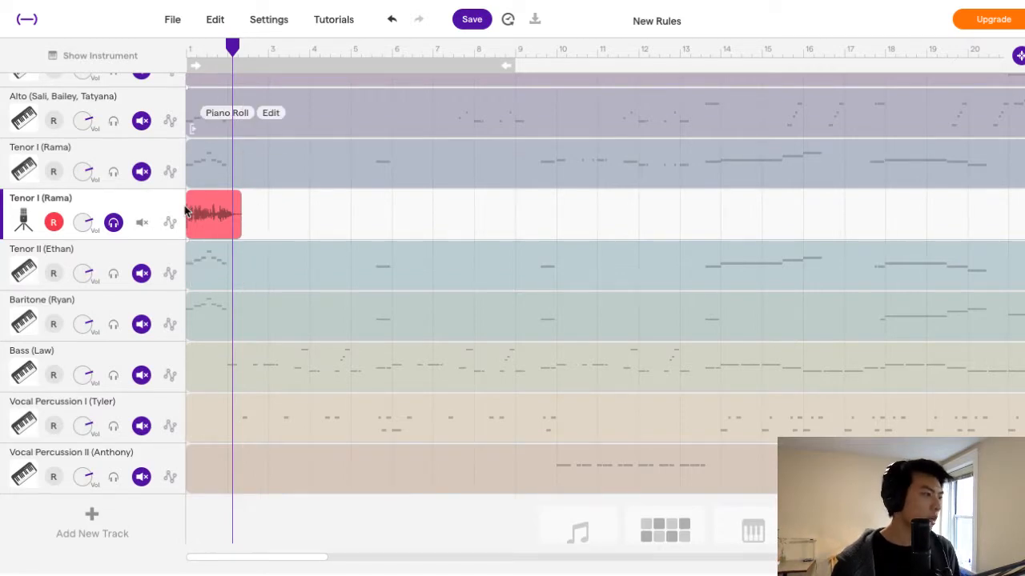
Add a new voice and microphone track and name it Tenor II.
{"action": "left_click", "coordinate": [112, 533]}
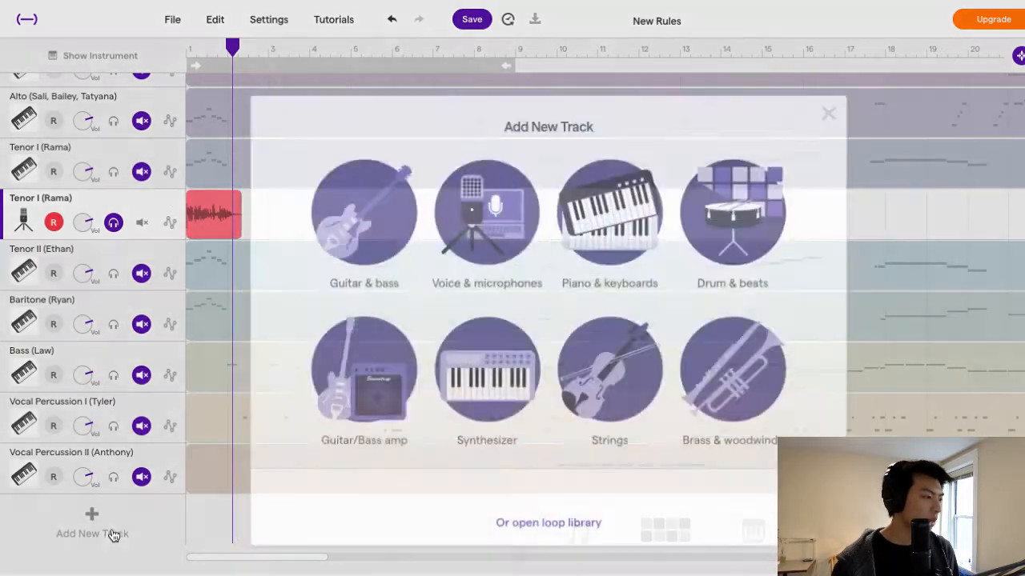
{"action": "left_click", "coordinate": [516, 246]}
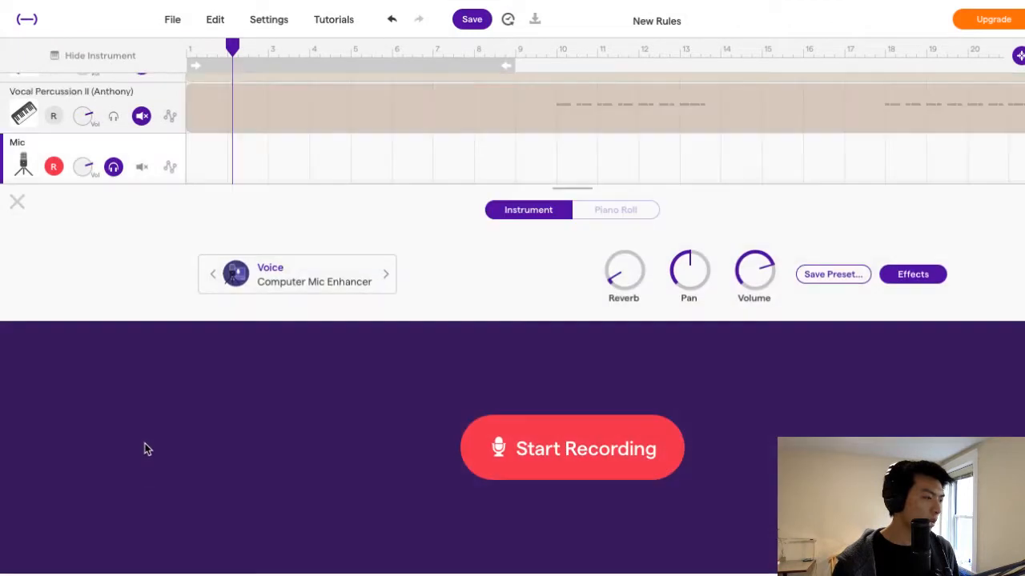
{"action": "double_click", "coordinate": [37, 144]}
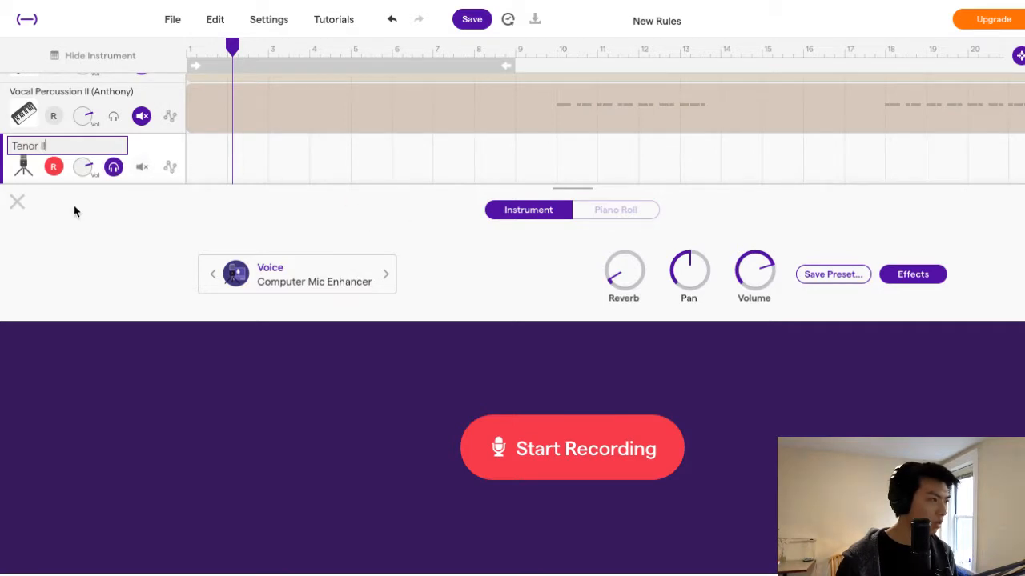
{"action": "left_click", "coordinate": [16, 201]}
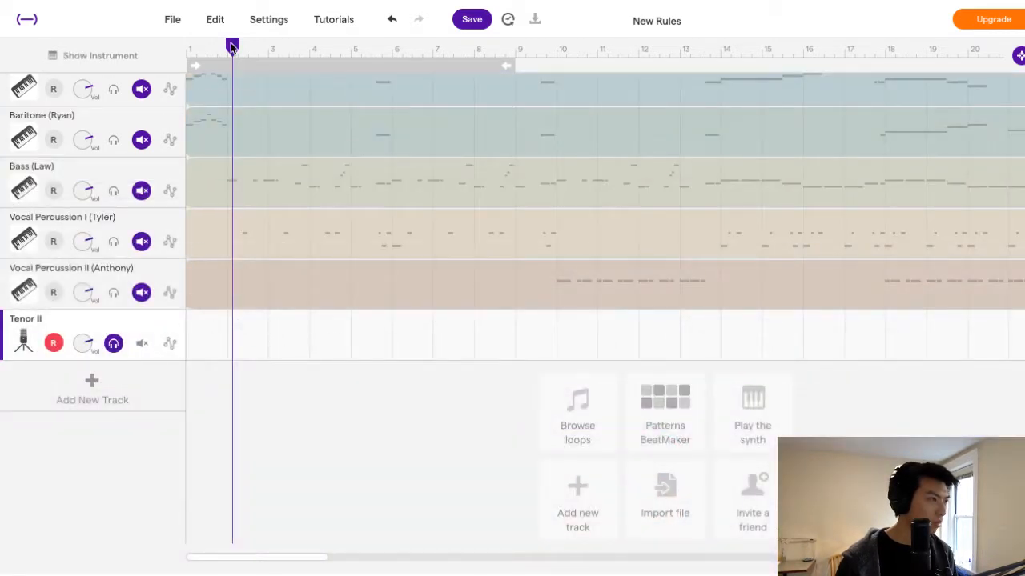
Record a take of about one and a half bars from bar 1 on the Tenor II microphone track and move the track below its piano track.
{"action": "left_click_drag", "start_coordinate": [232, 47], "coordinate": [185, 48]}
{"action": "left_click", "coordinate": [111, 338]}
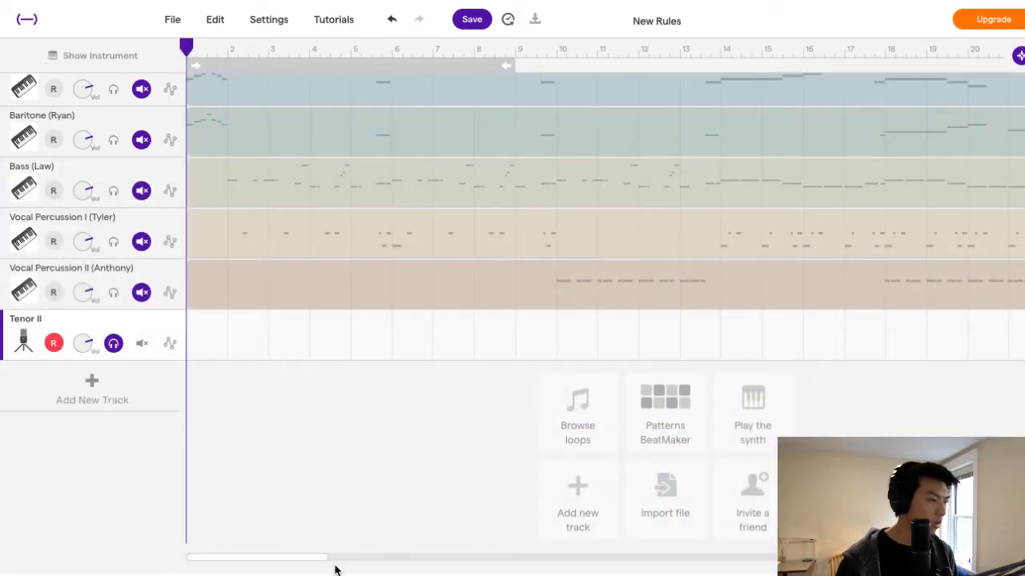
{"action": "left_click", "coordinate": [364, 575]}
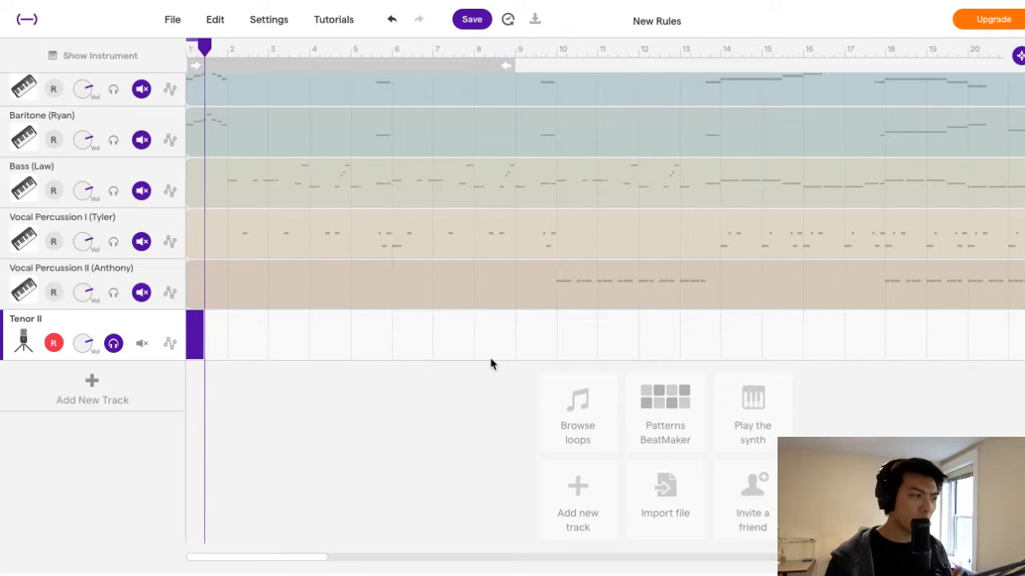
{"action": "left_click", "coordinate": [340, 572]}
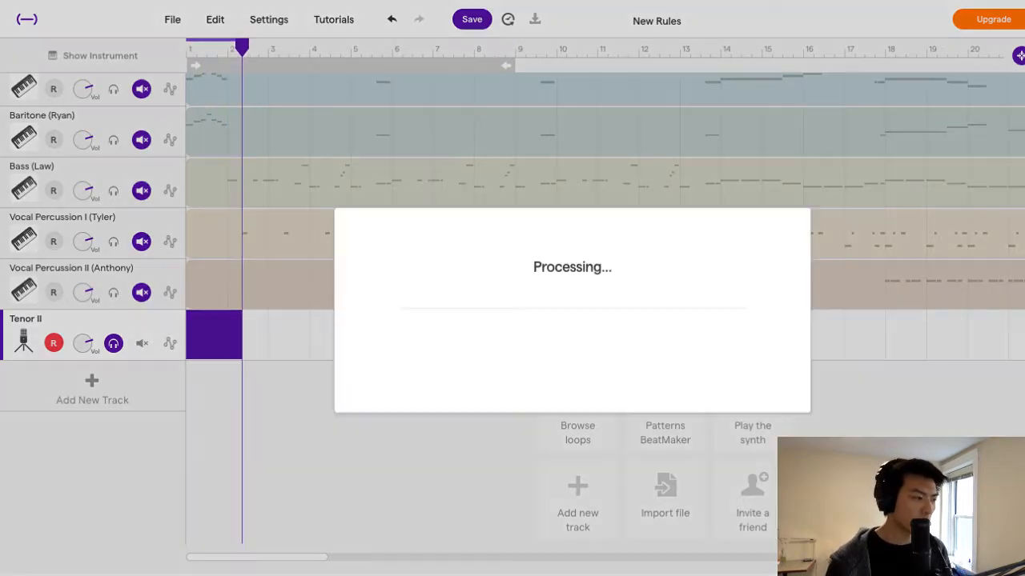
{"action": "scroll", "coordinate": [280, 442], "scroll_direction": "up", "scroll_amount": 3}
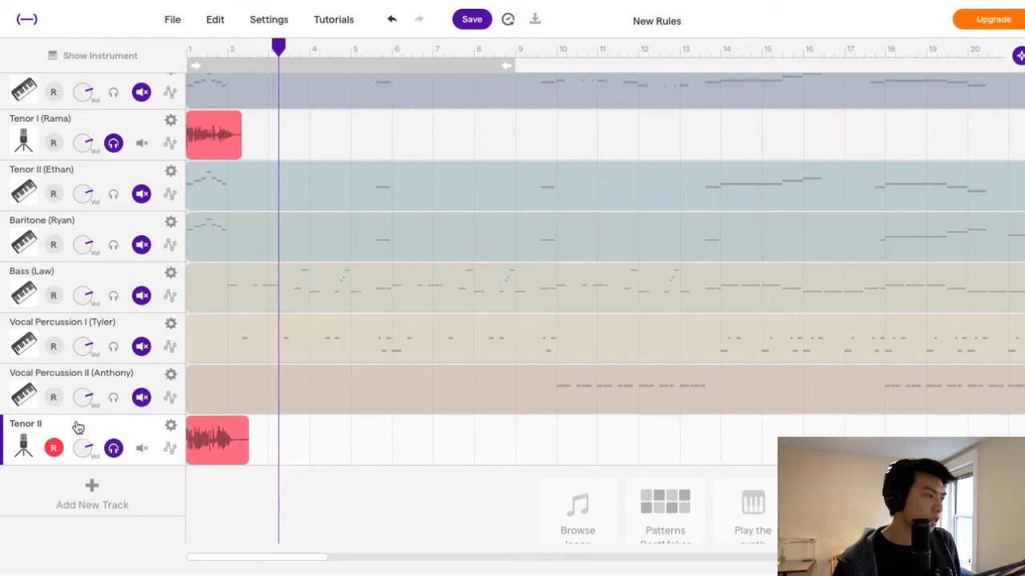
{"action": "left_click_drag", "start_coordinate": [78, 428], "coordinate": [76, 224]}
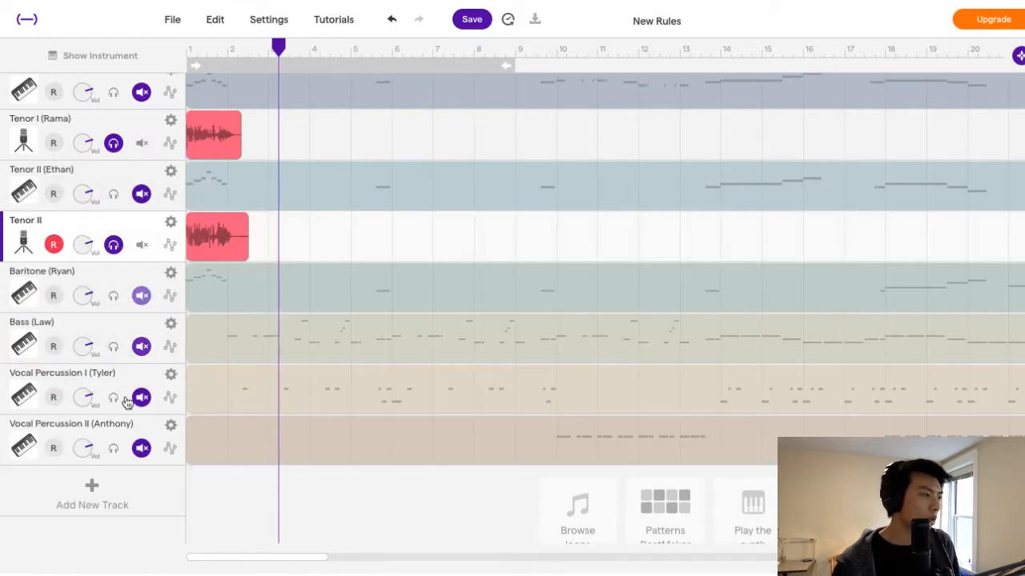
Add another voice and microphone track and name it Baritone.
{"action": "left_click", "coordinate": [105, 498]}
{"action": "left_click", "coordinate": [483, 224]}
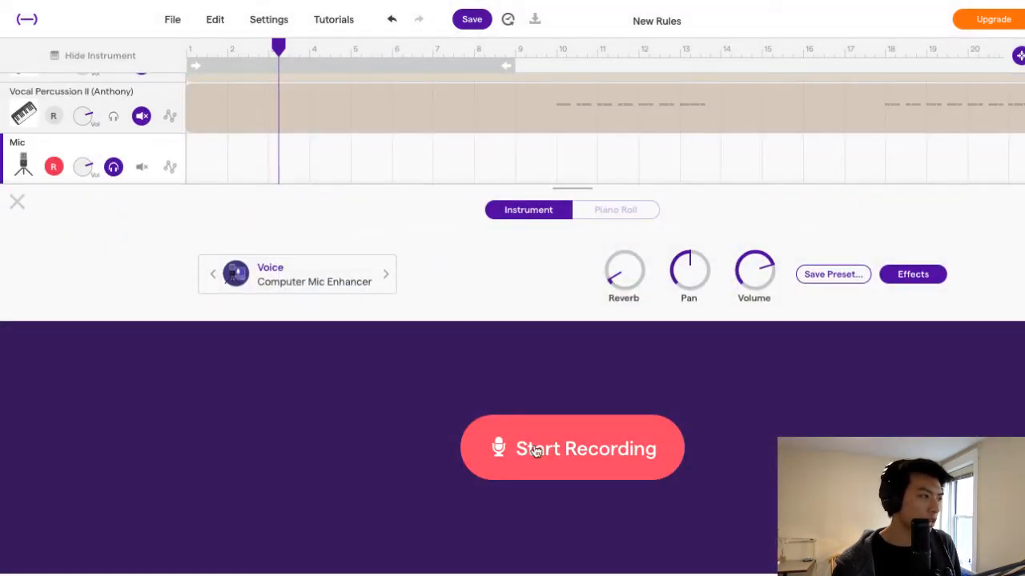
{"action": "double_click", "coordinate": [32, 146]}
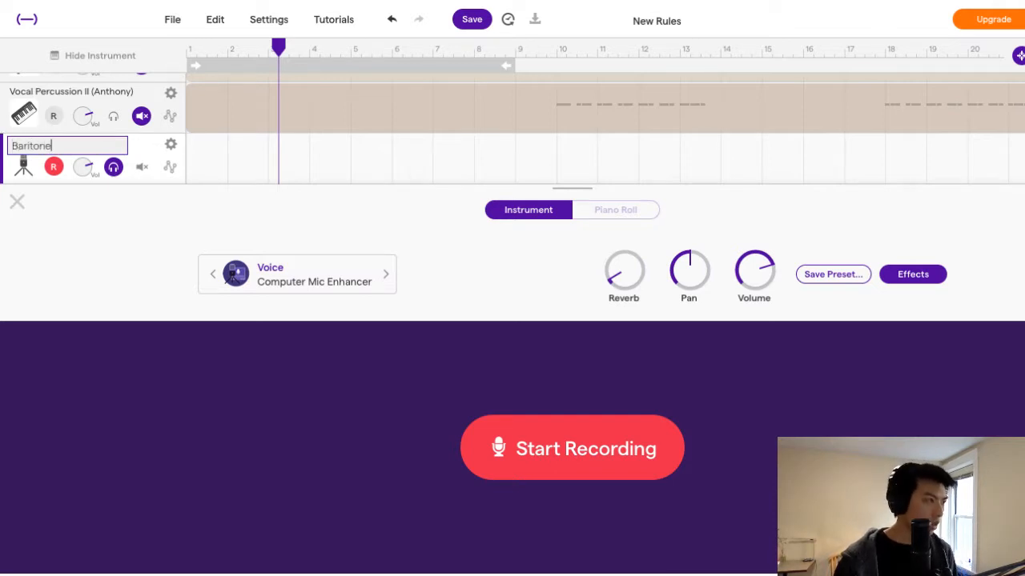
{"action": "type", "text": "Baritone"}
{"action": "left_click", "coordinate": [525, 448]}
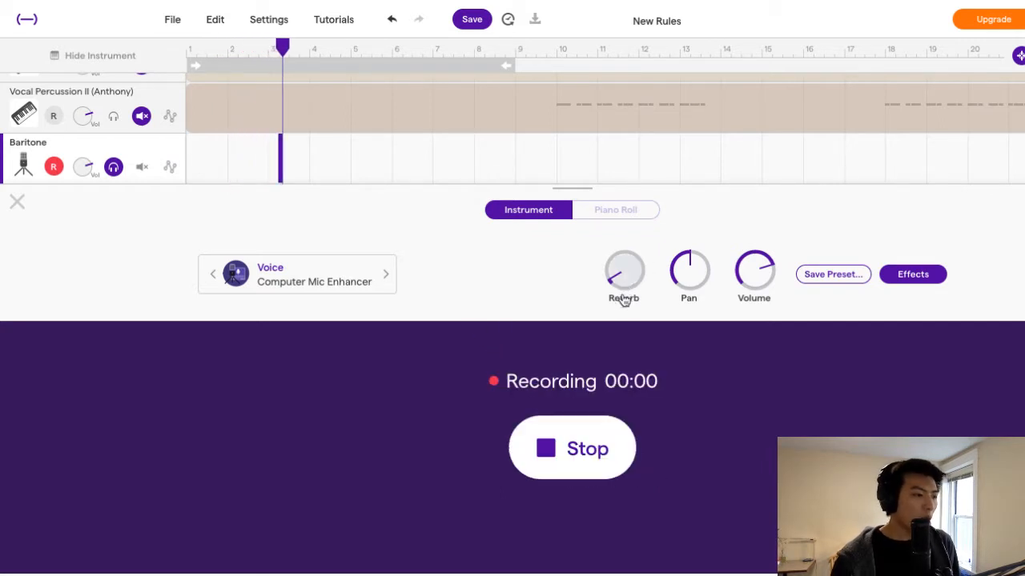
{"action": "left_click", "coordinate": [600, 431]}
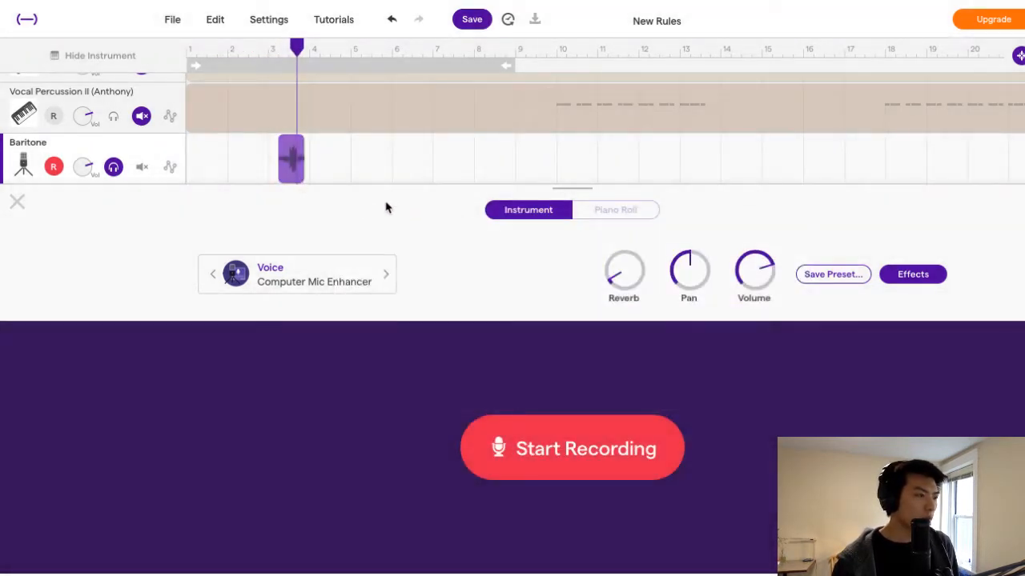
{"action": "key", "text": "Delete"}
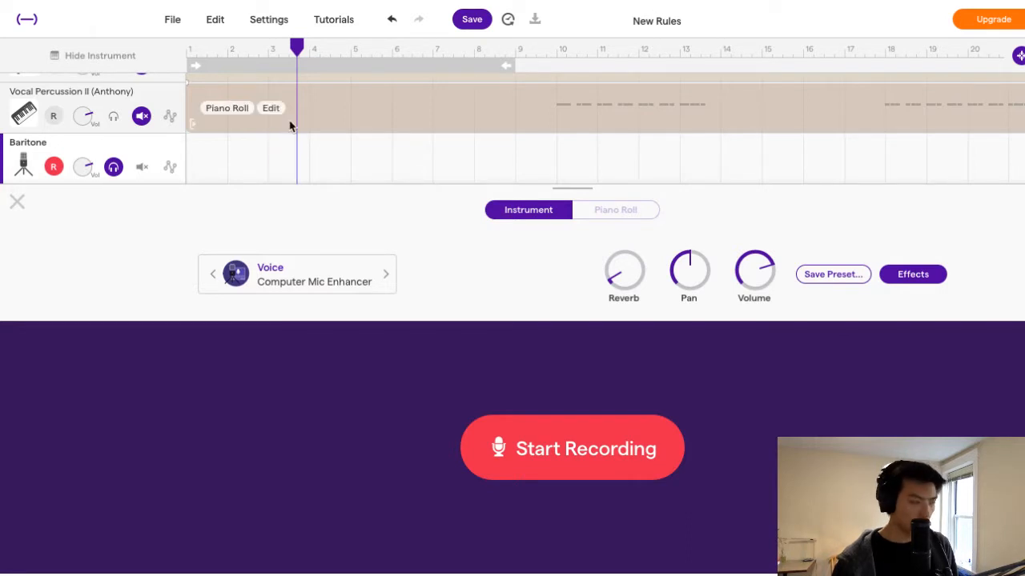
Move the Baritone microphone track below its piano track and record a take of about one and a half bars from bar 1.
{"action": "left_click", "coordinate": [18, 199]}
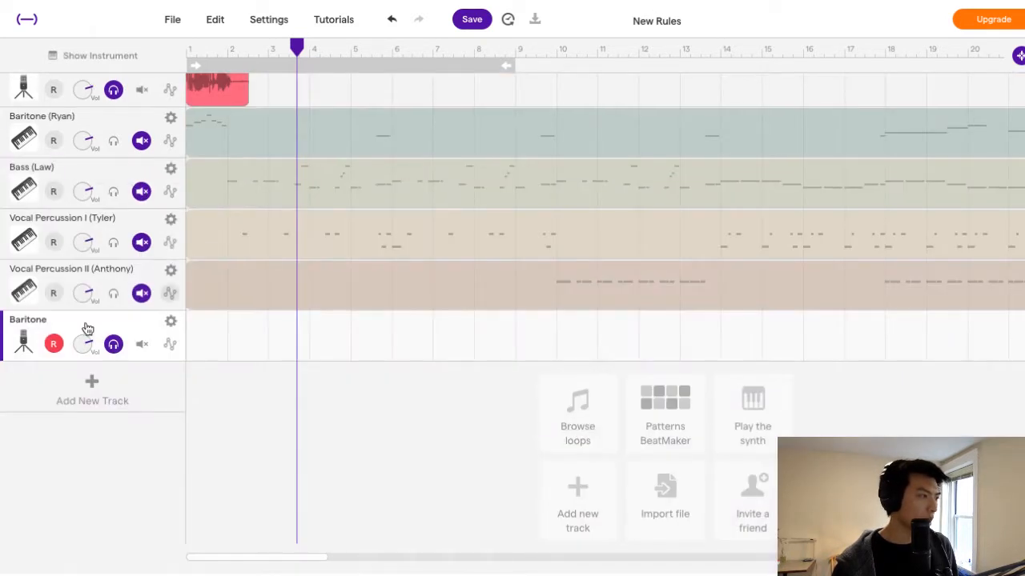
{"action": "left_click_drag", "start_coordinate": [36, 326], "coordinate": [120, 178]}
{"action": "left_click", "coordinate": [189, 48]}
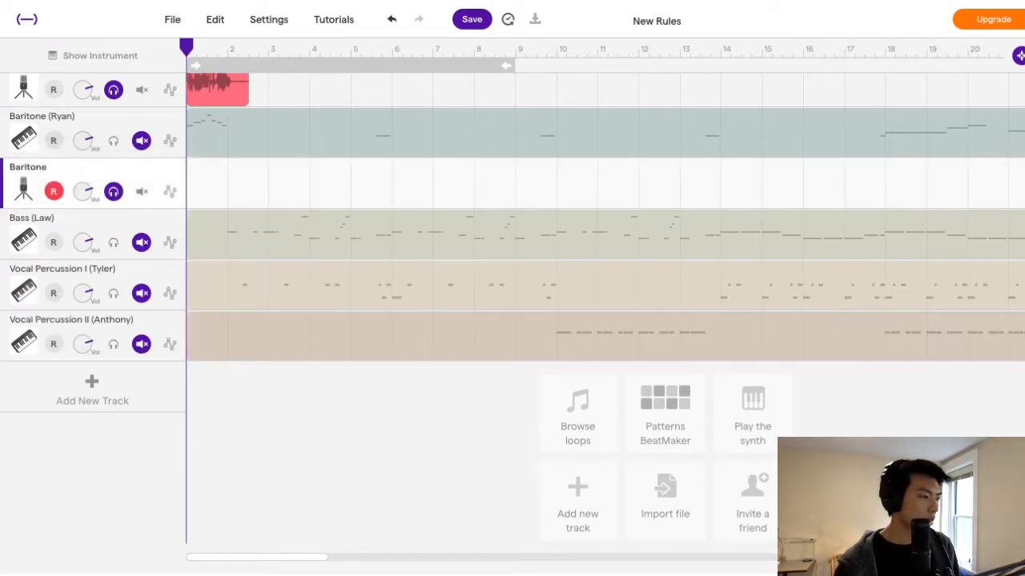
{"action": "left_click", "coordinate": [306, 575]}
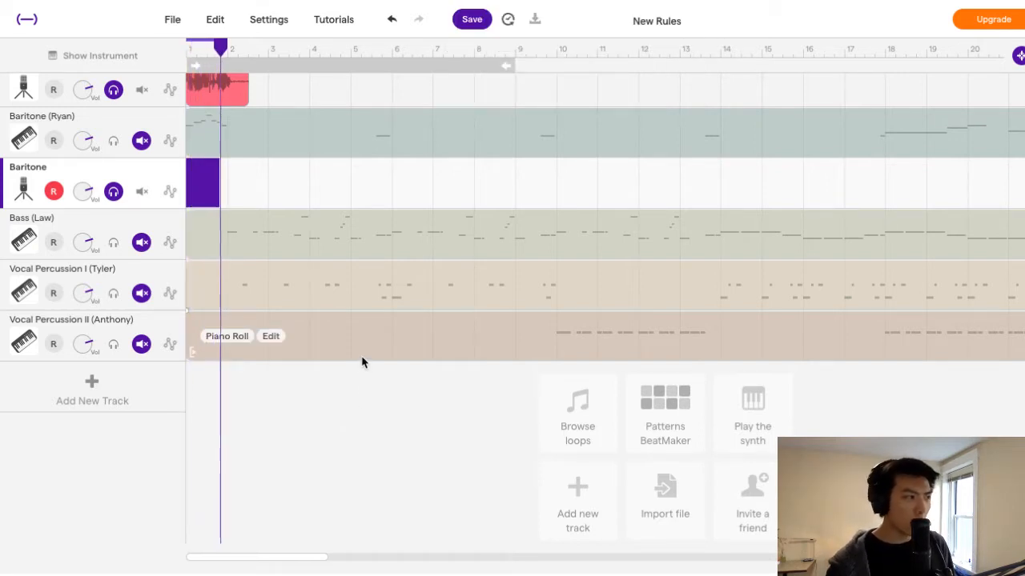
{"action": "key", "text": "space"}
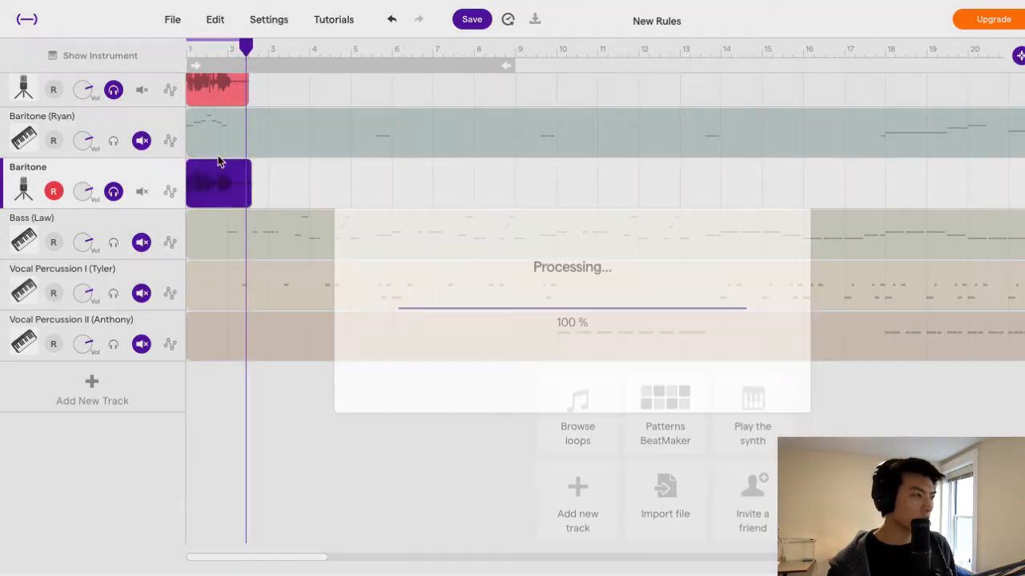
Disarm recording on the Baritone microphone track and turn off solo on the Baritone, Tenor II and Tenor I microphone tracks.
{"action": "scroll", "coordinate": [272, 385], "scroll_direction": "up", "scroll_amount": 3}
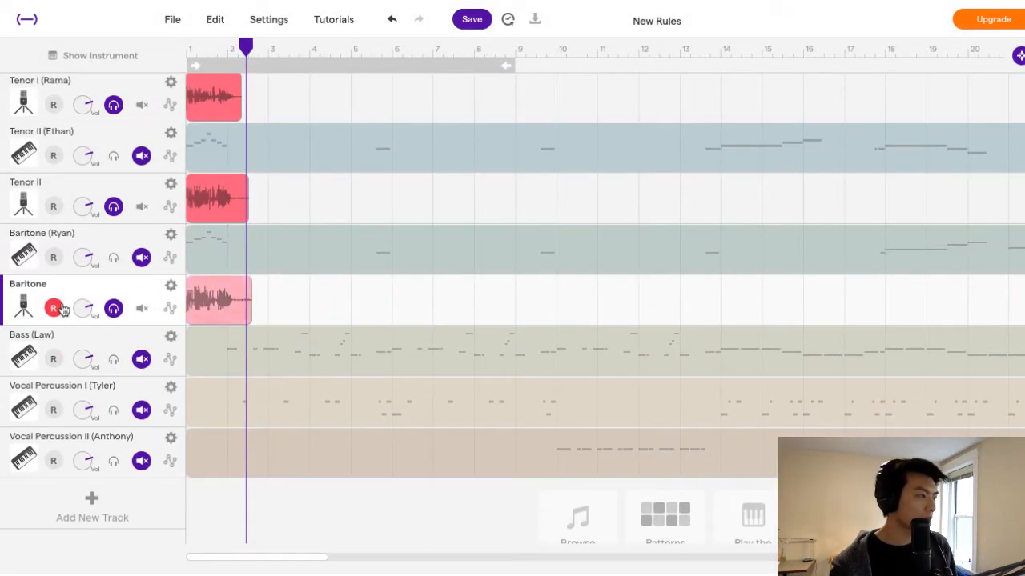
{"action": "left_click", "coordinate": [53, 308]}
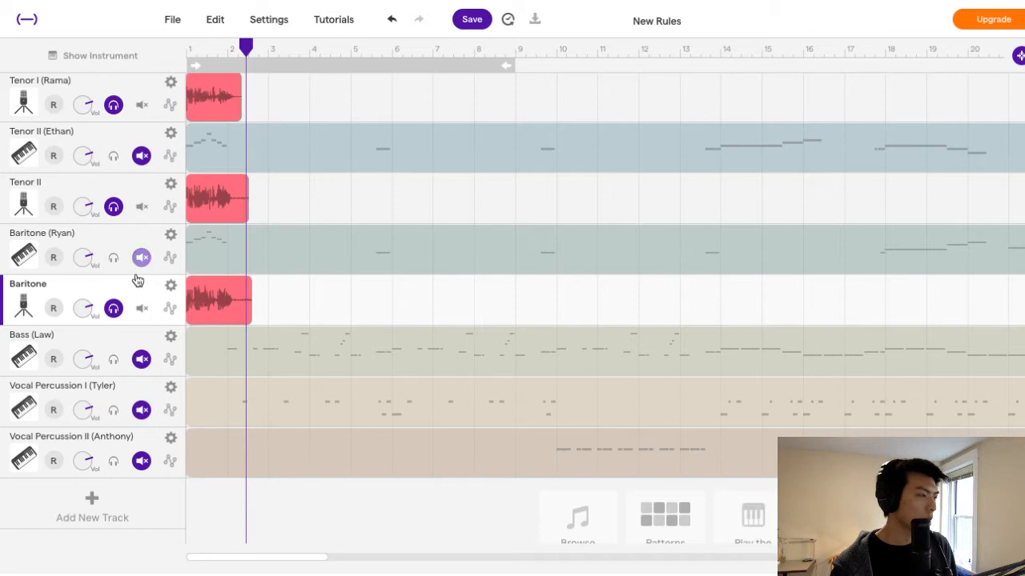
{"action": "left_click", "coordinate": [113, 309]}
{"action": "left_click", "coordinate": [142, 308]}
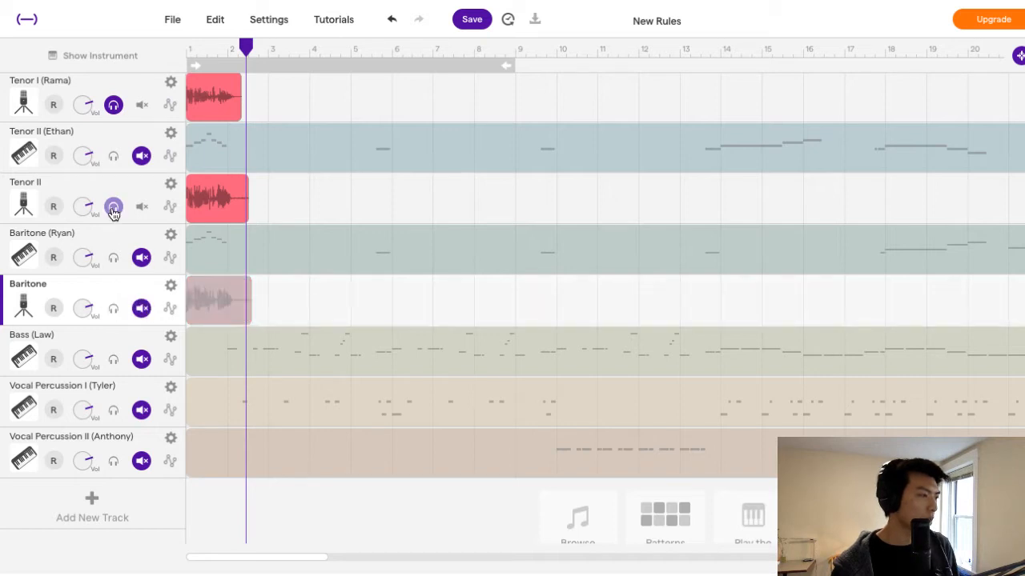
{"action": "left_click", "coordinate": [113, 206]}
{"action": "left_click", "coordinate": [113, 105]}
{"action": "left_click", "coordinate": [113, 105]}
{"action": "left_click", "coordinate": [114, 105]}
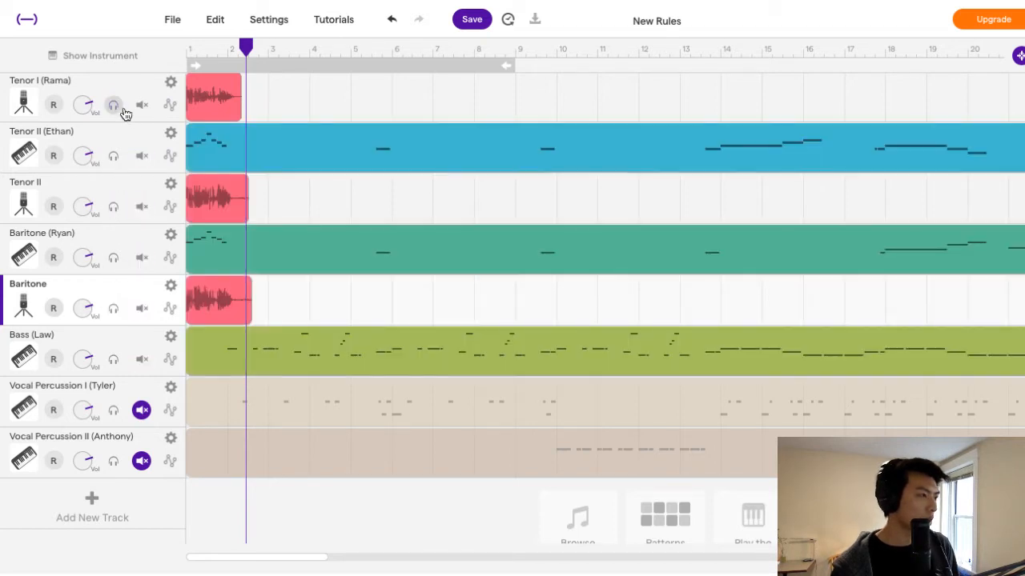
Save the project and play back the voice takes together with the piano parts.
{"action": "scroll", "coordinate": [297, 312], "scroll_direction": "up", "scroll_amount": 3}
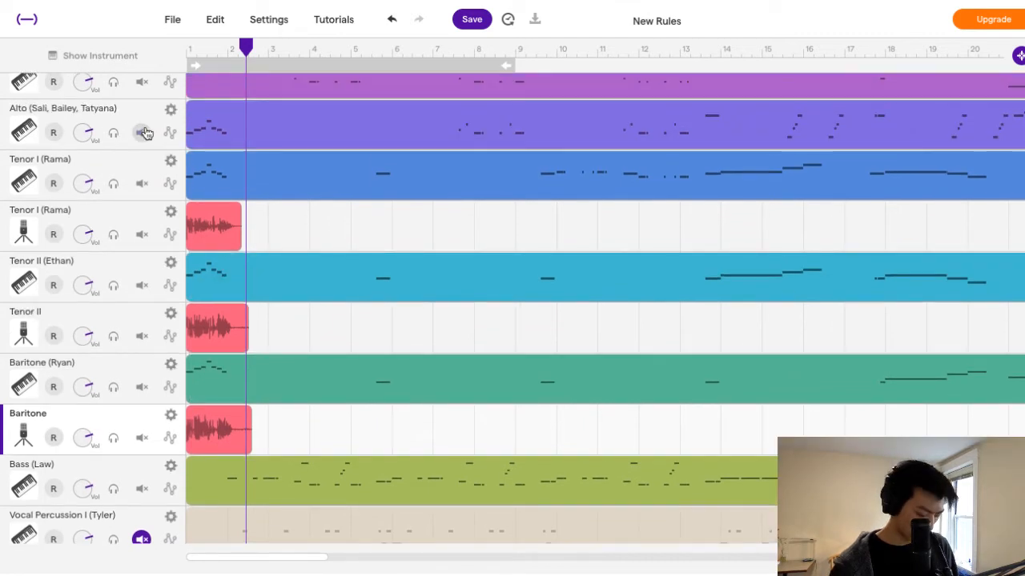
{"action": "left_click", "coordinate": [472, 19]}
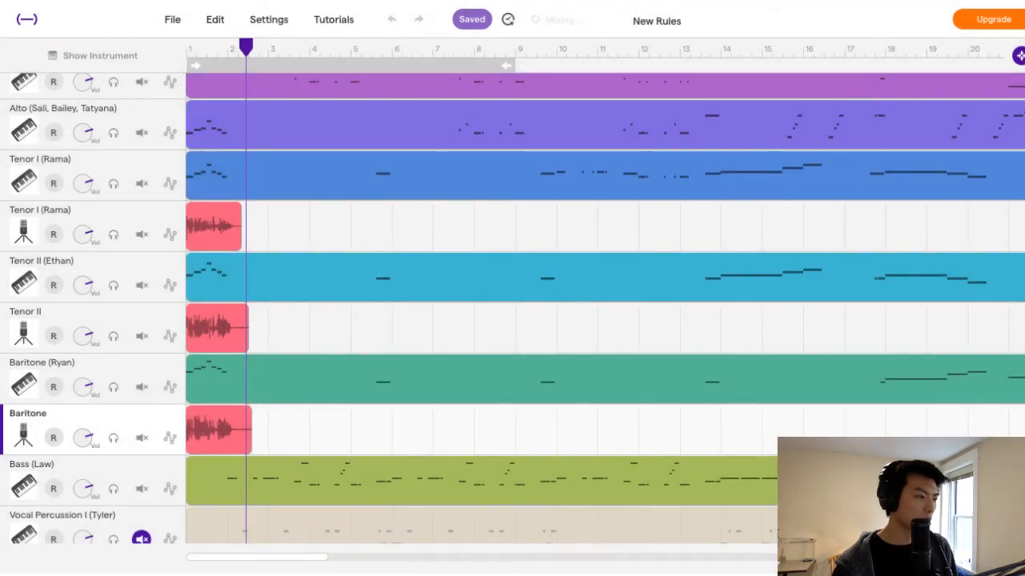
{"action": "key", "text": "space"}
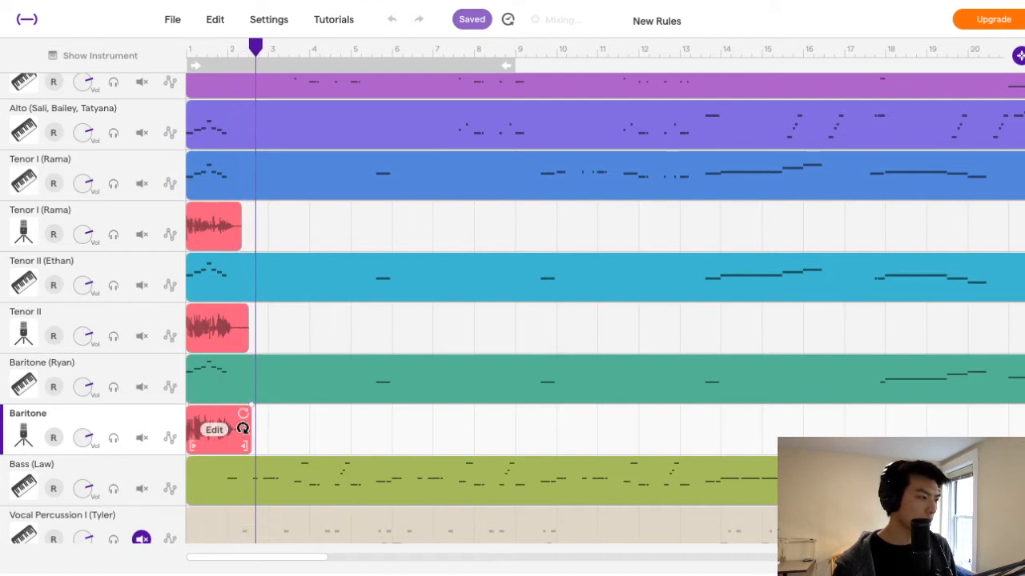
Trim the ends of the Baritone, Tenor II and Tenor I voice takes to the same length of just over one bar.
{"action": "left_click_drag", "start_coordinate": [247, 445], "coordinate": [236, 445]}
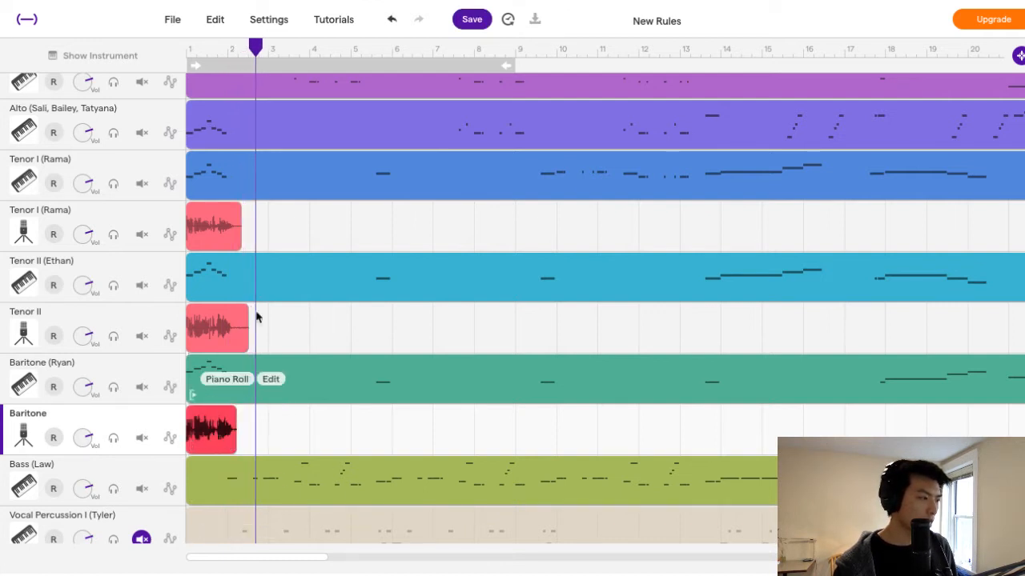
{"action": "left_click_drag", "start_coordinate": [239, 344], "coordinate": [228, 344]}
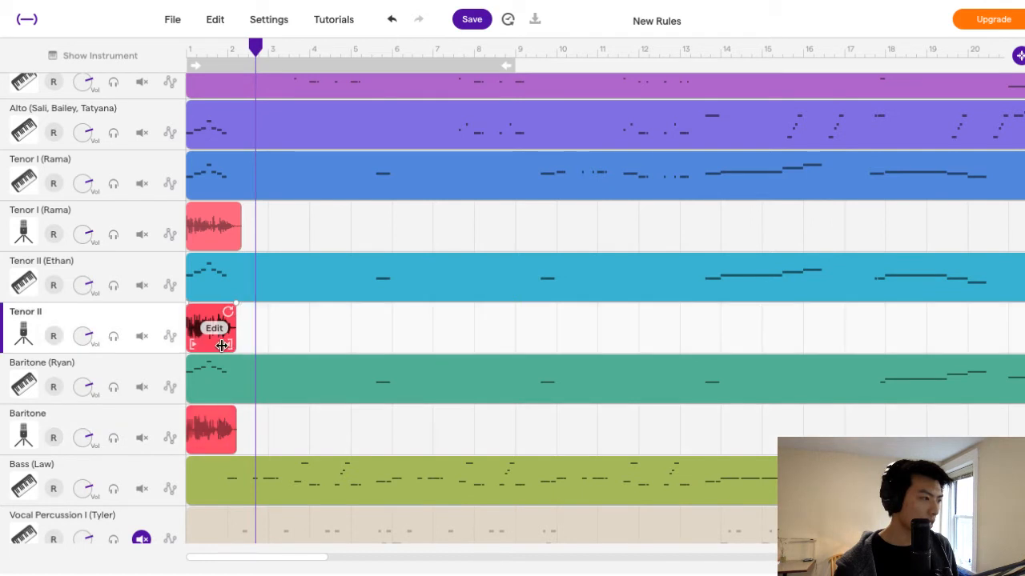
{"action": "left_click", "coordinate": [233, 240]}
{"action": "left_click_drag", "start_coordinate": [231, 241], "coordinate": [227, 241]}
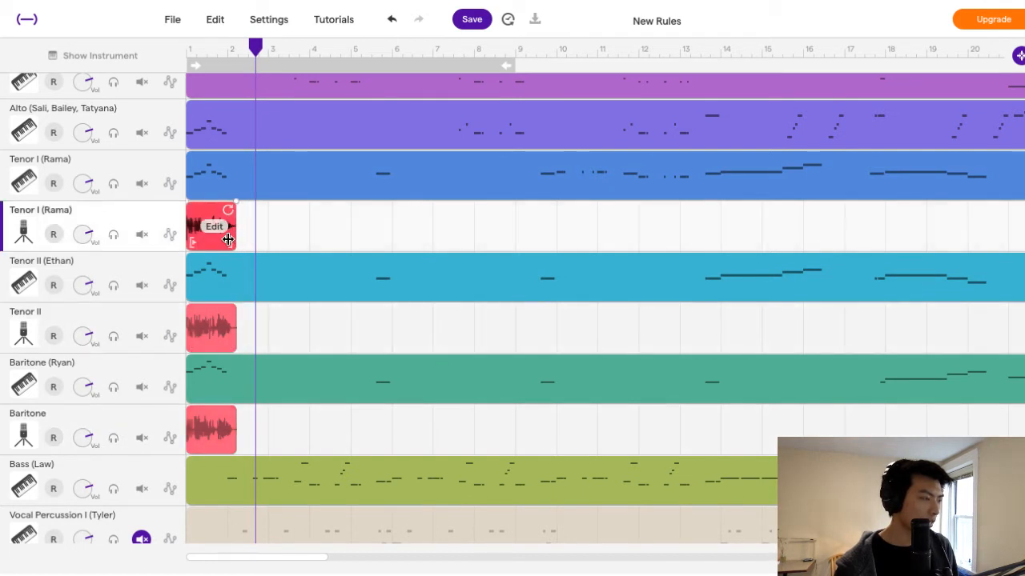
Play the trimmed takes from bar 1 with all parts and save the project.
{"action": "left_click", "coordinate": [229, 342]}
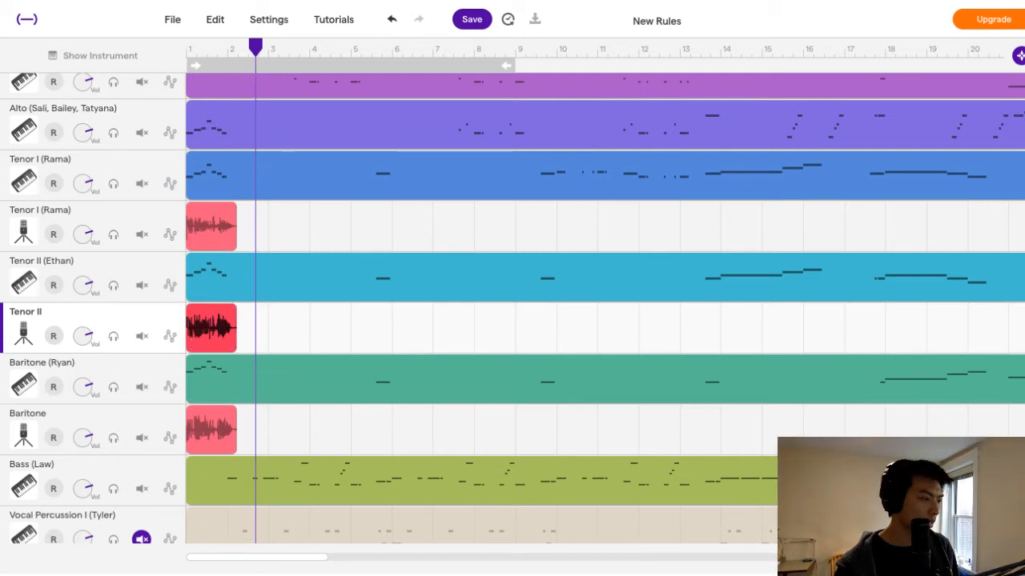
{"action": "key", "text": "Return"}
{"action": "key", "text": "space"}
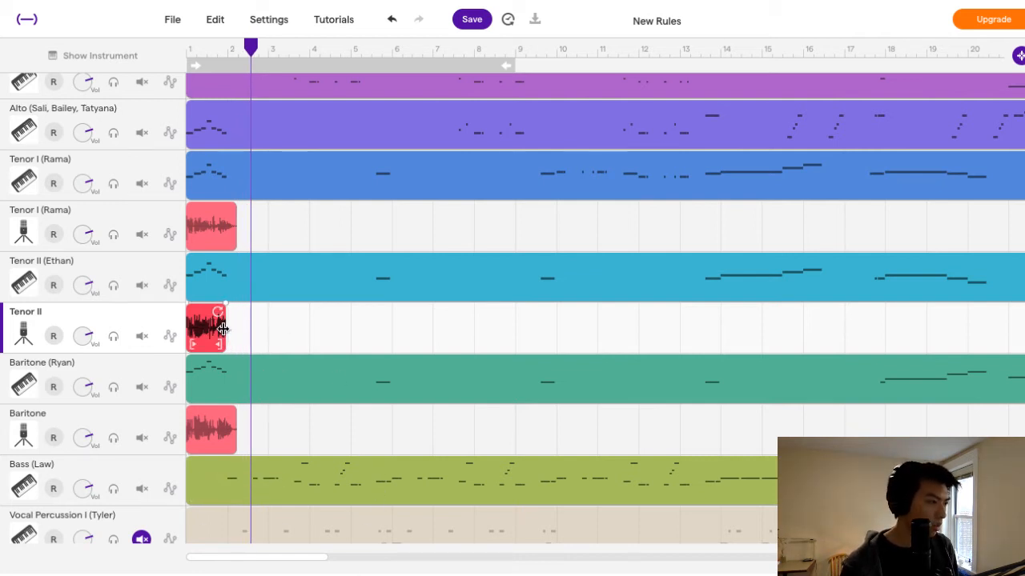
{"action": "left_click", "coordinate": [258, 336]}
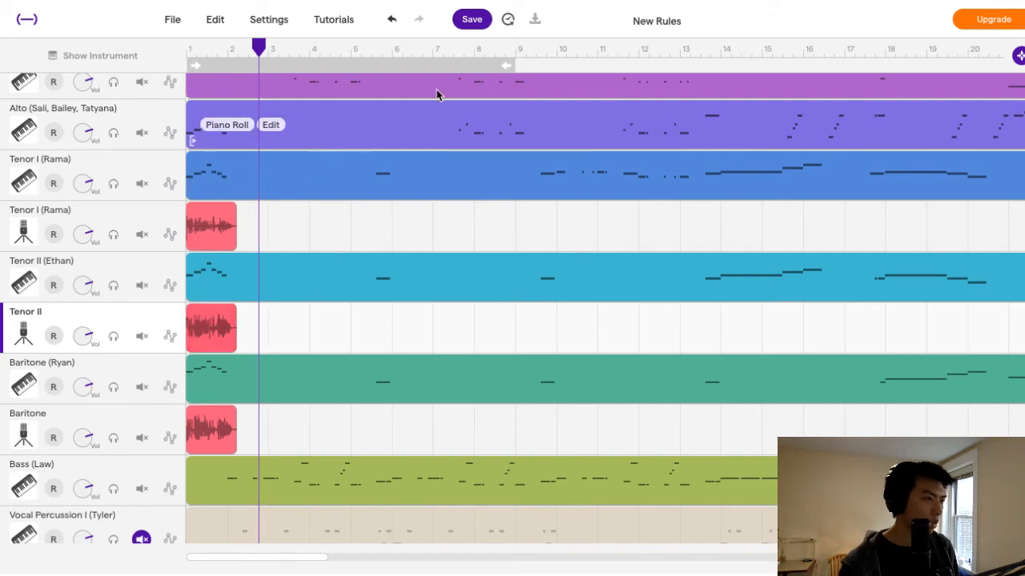
{"action": "left_click", "coordinate": [471, 19]}
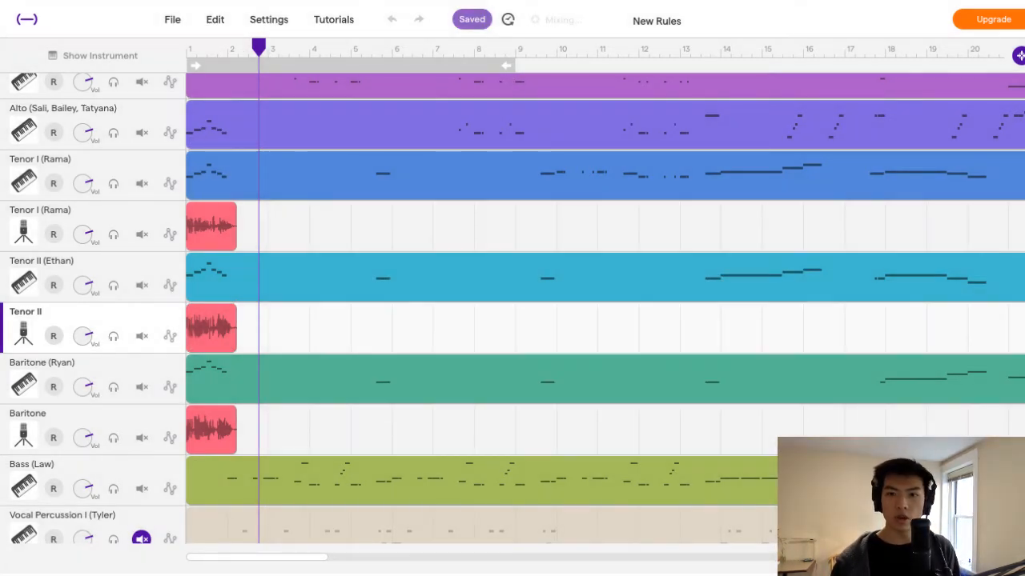
{"action": "scroll", "coordinate": [728, 352], "scroll_direction": "up", "scroll_amount": 1}
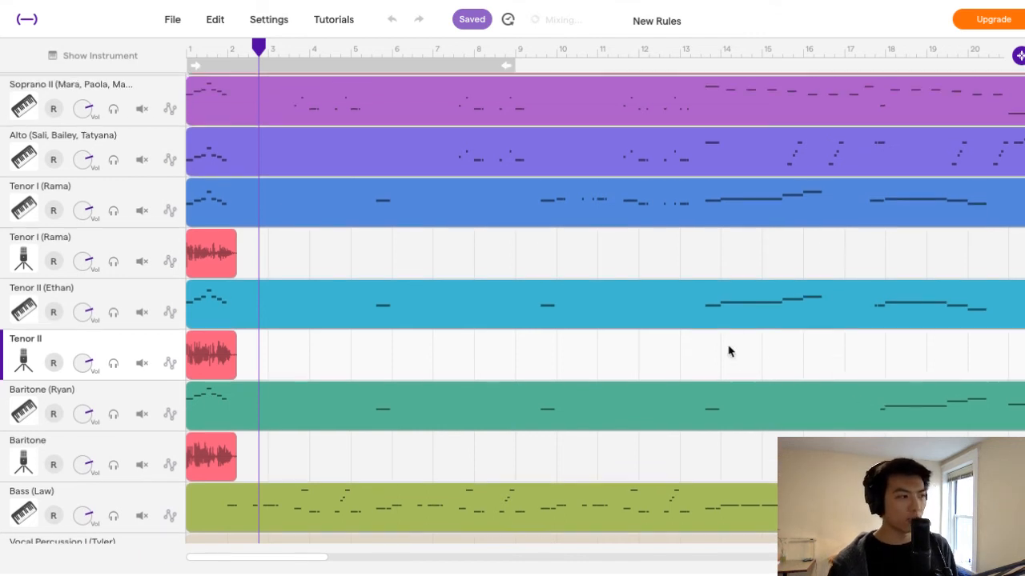